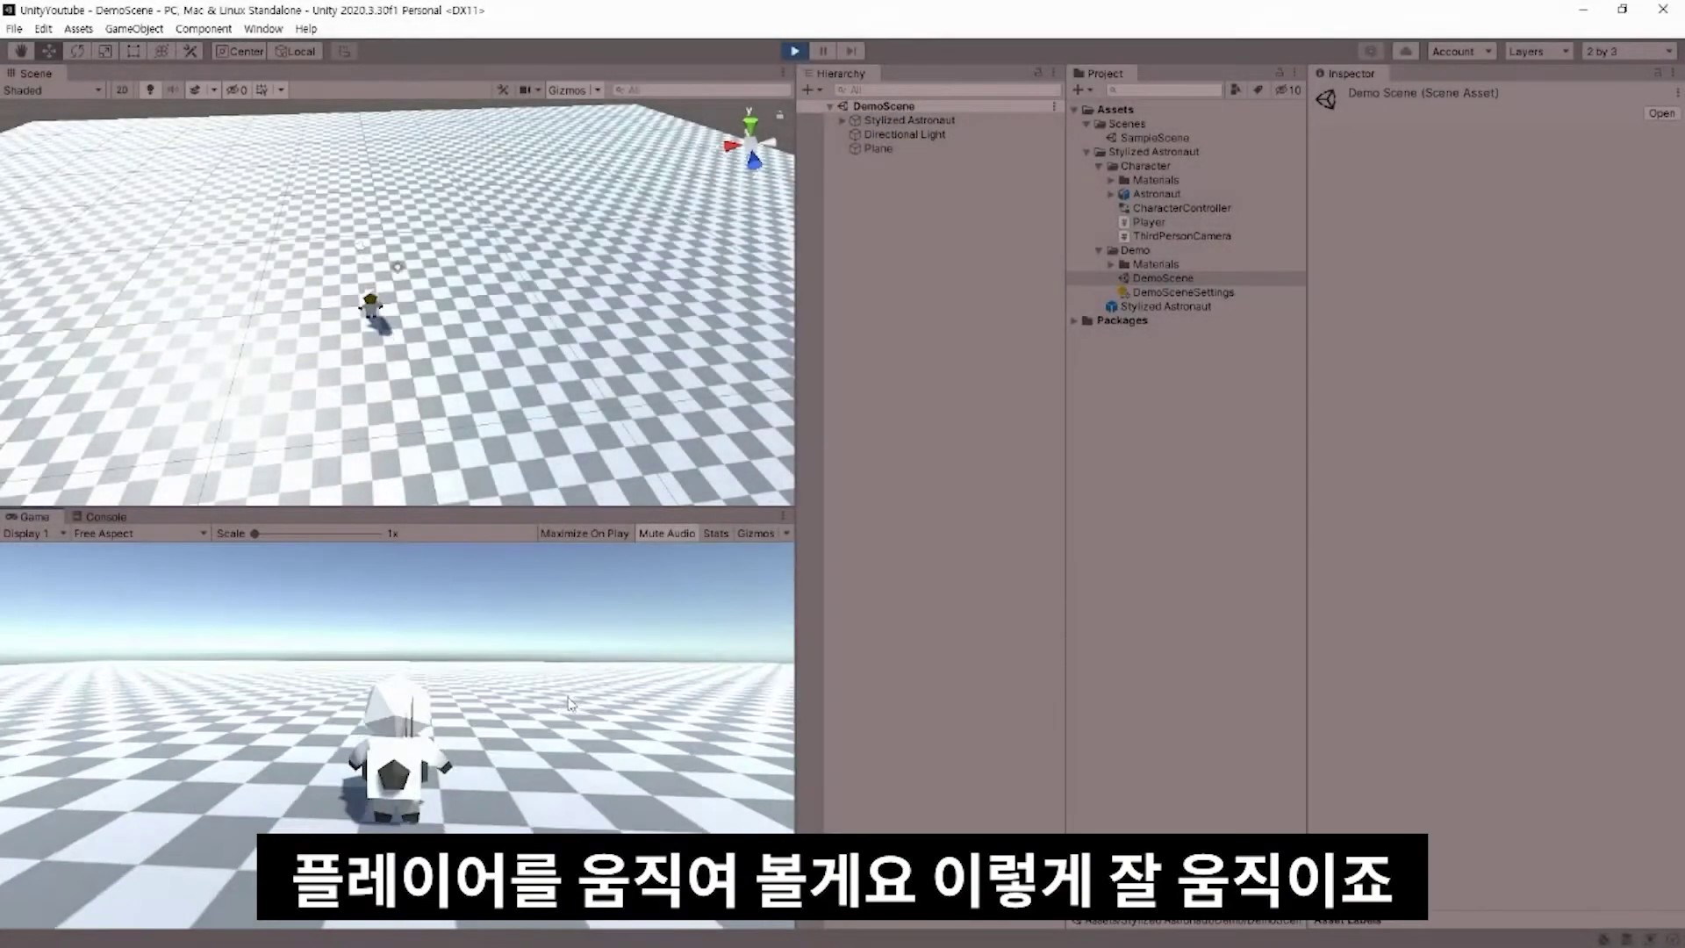
Step: Walk the astronaut back and forth across the checkered plane with the W, S and A keys
key(w)
key(w)
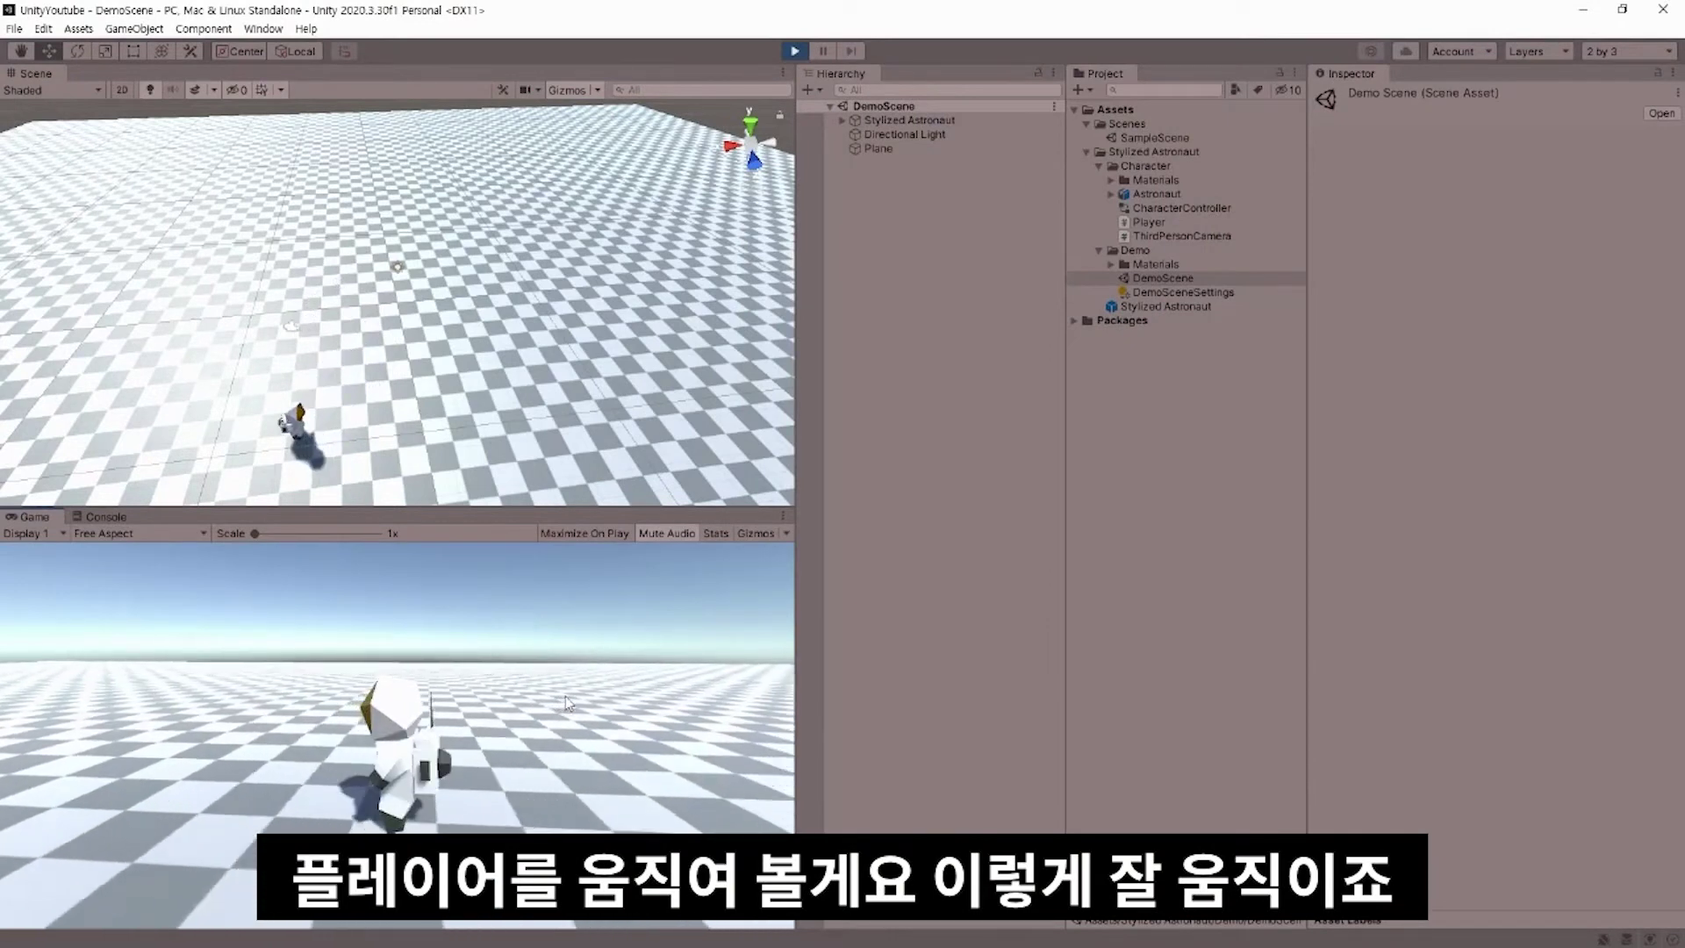
key(s)
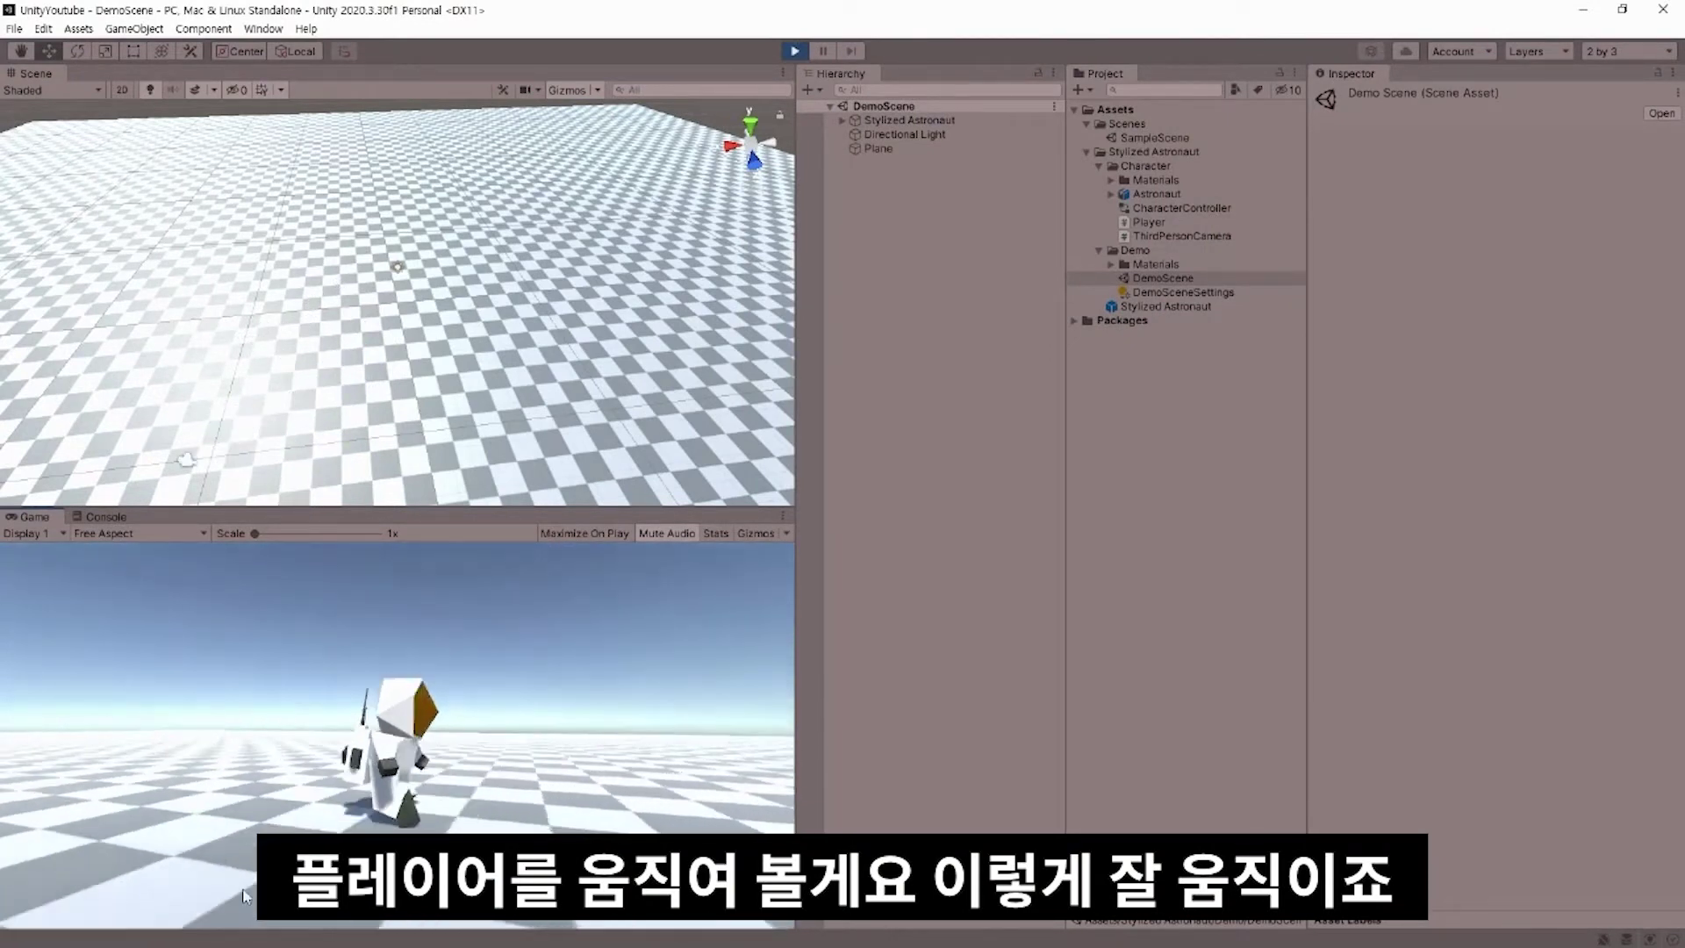
key(w)
key(w)
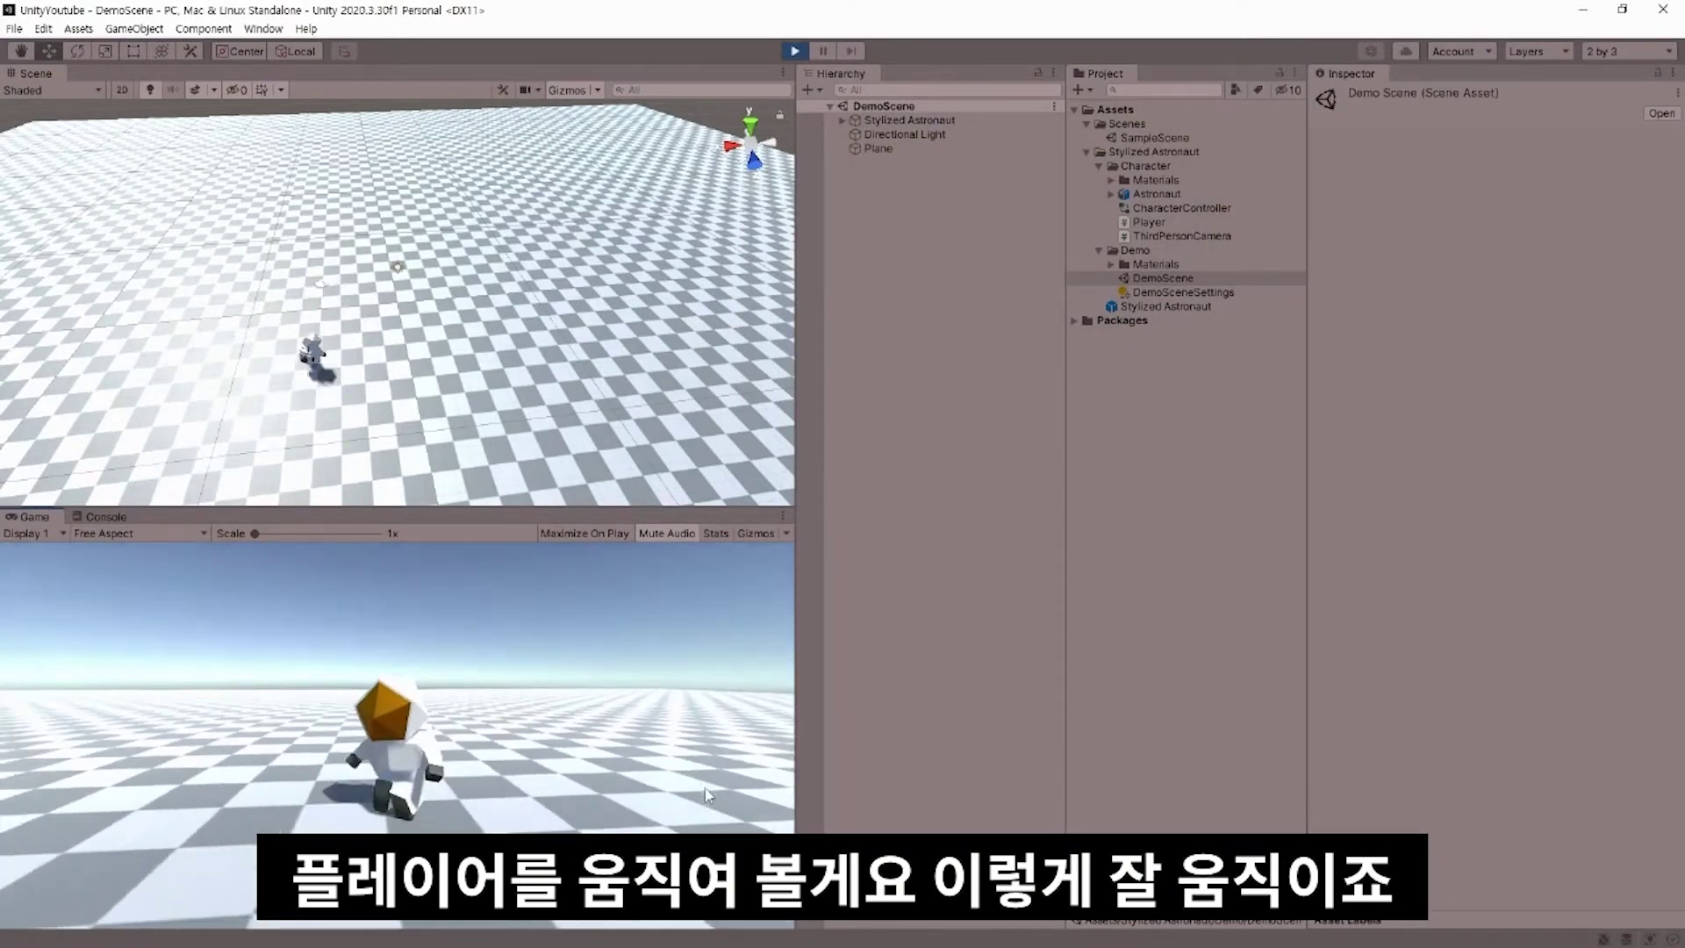
key(s)
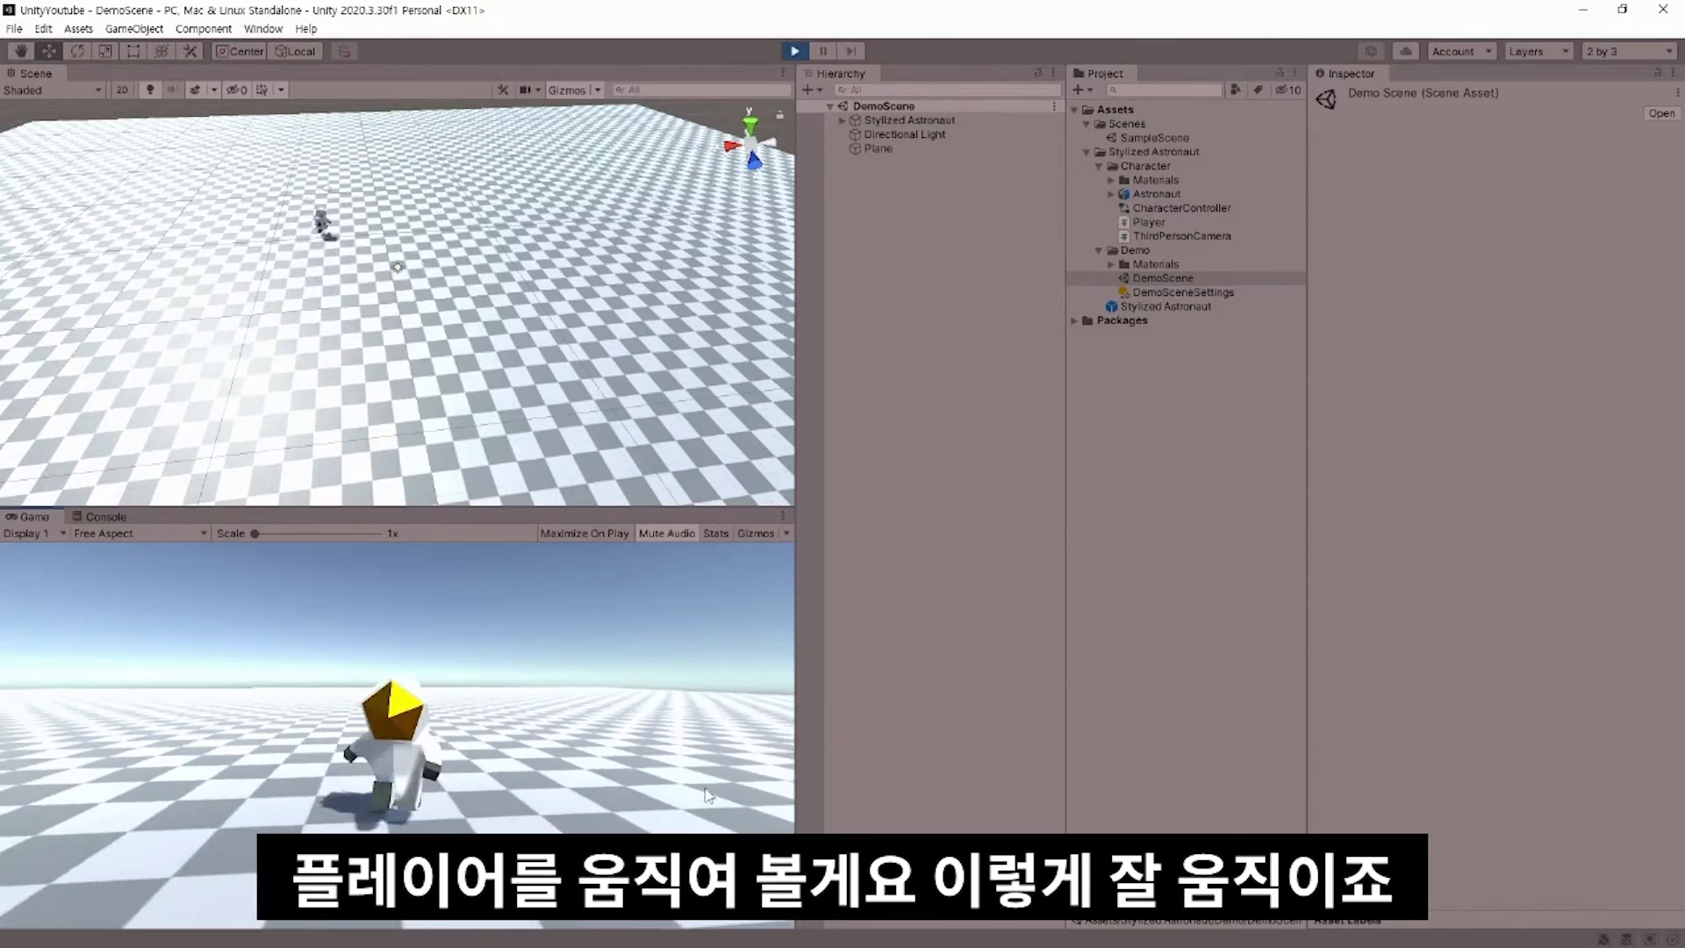
key(w)
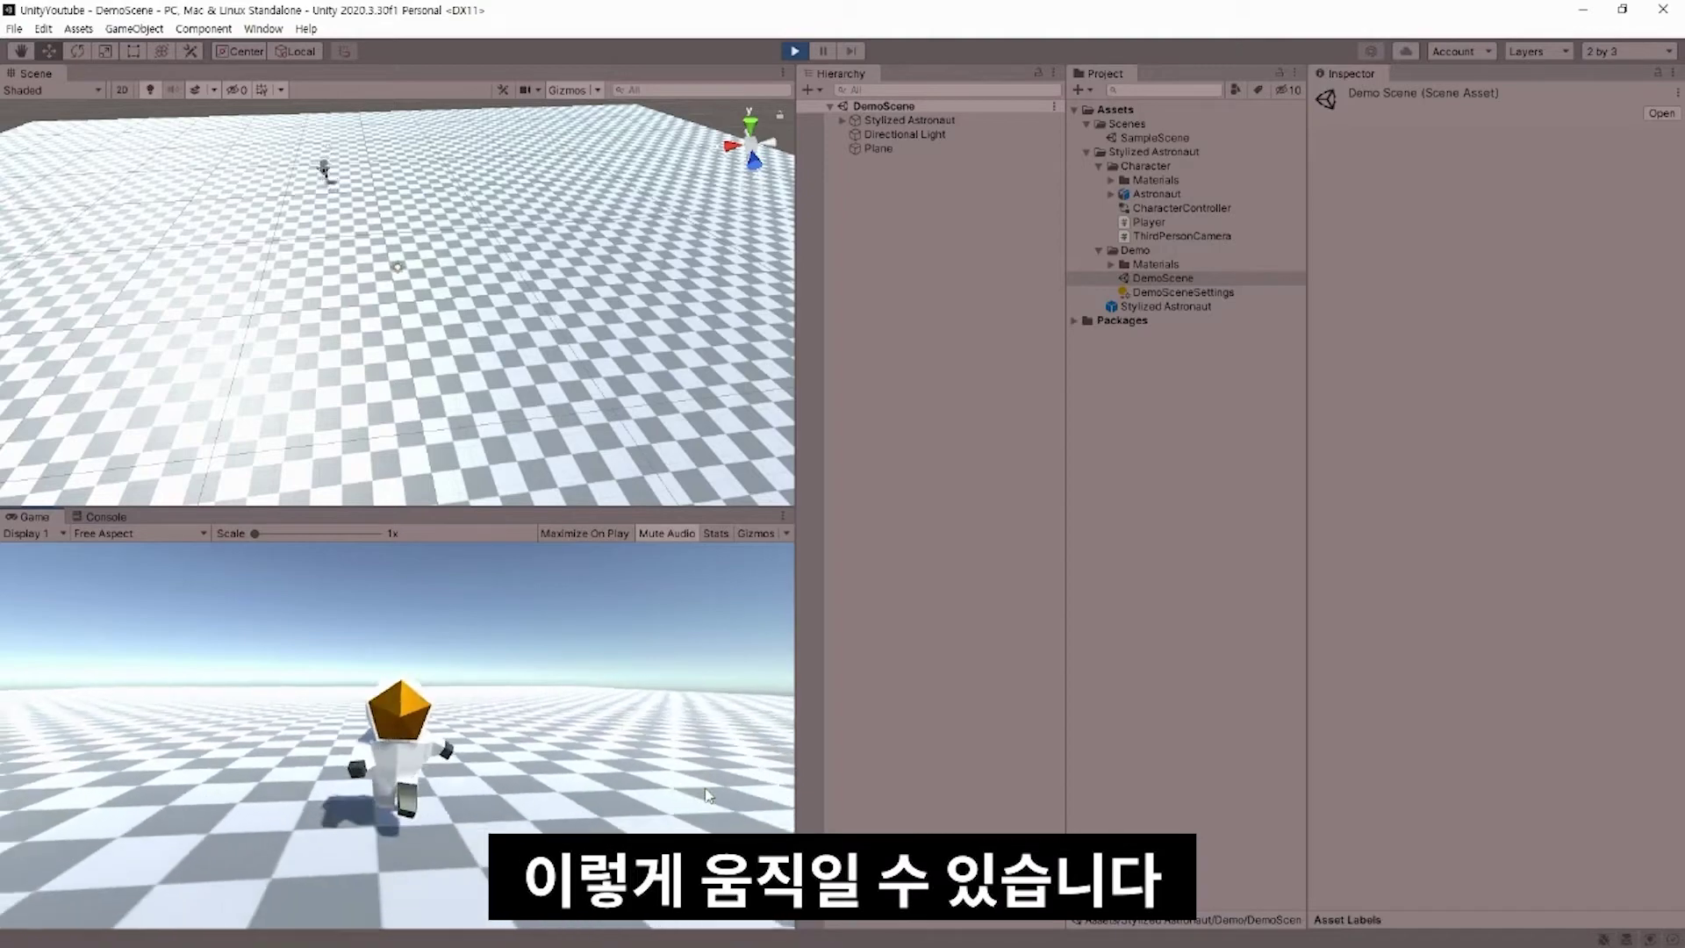
key(a)
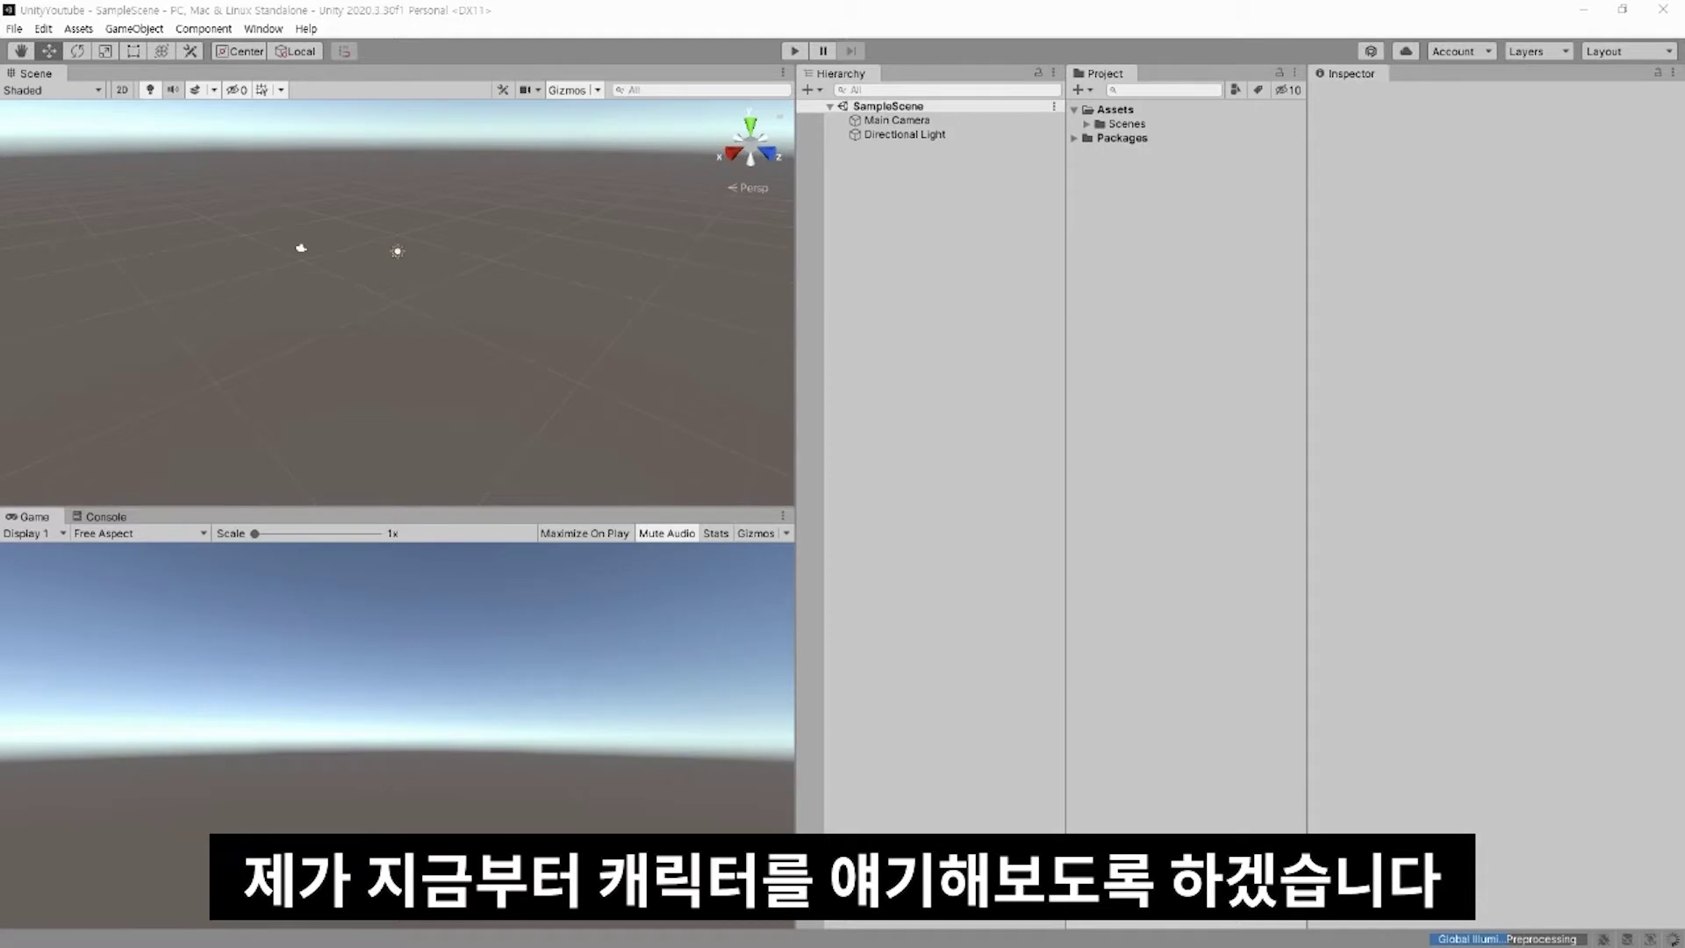
Step: Switch the editor to the 2 by 3 layout with a one-column Project panel
click(1611, 53)
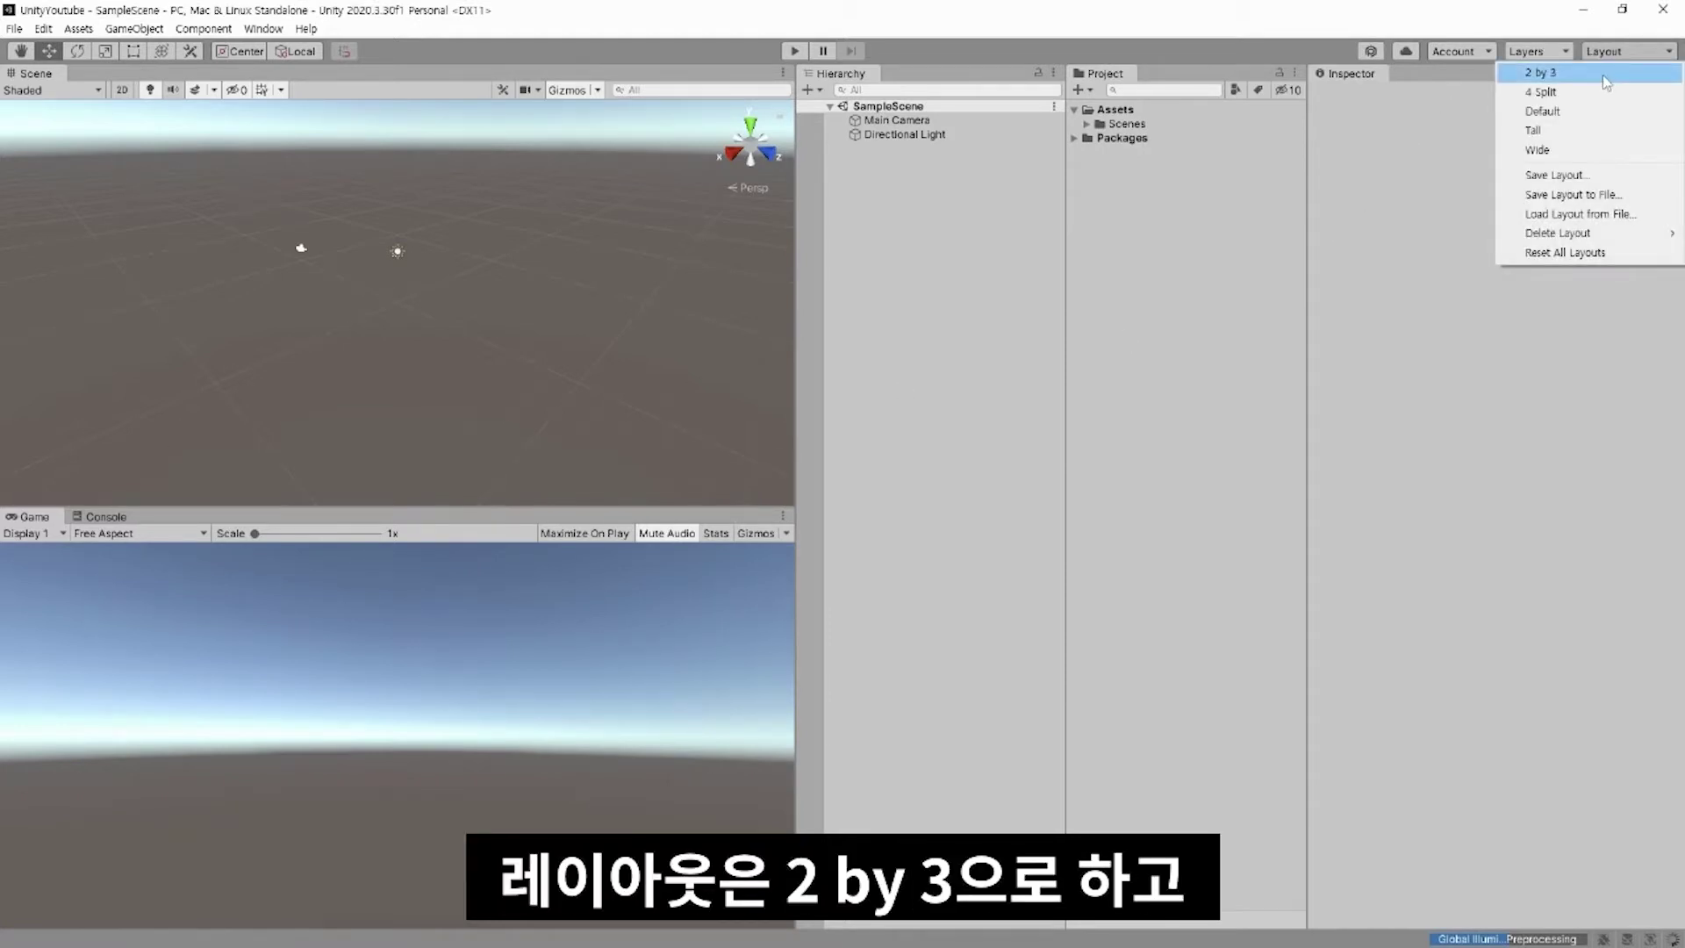
click(1606, 74)
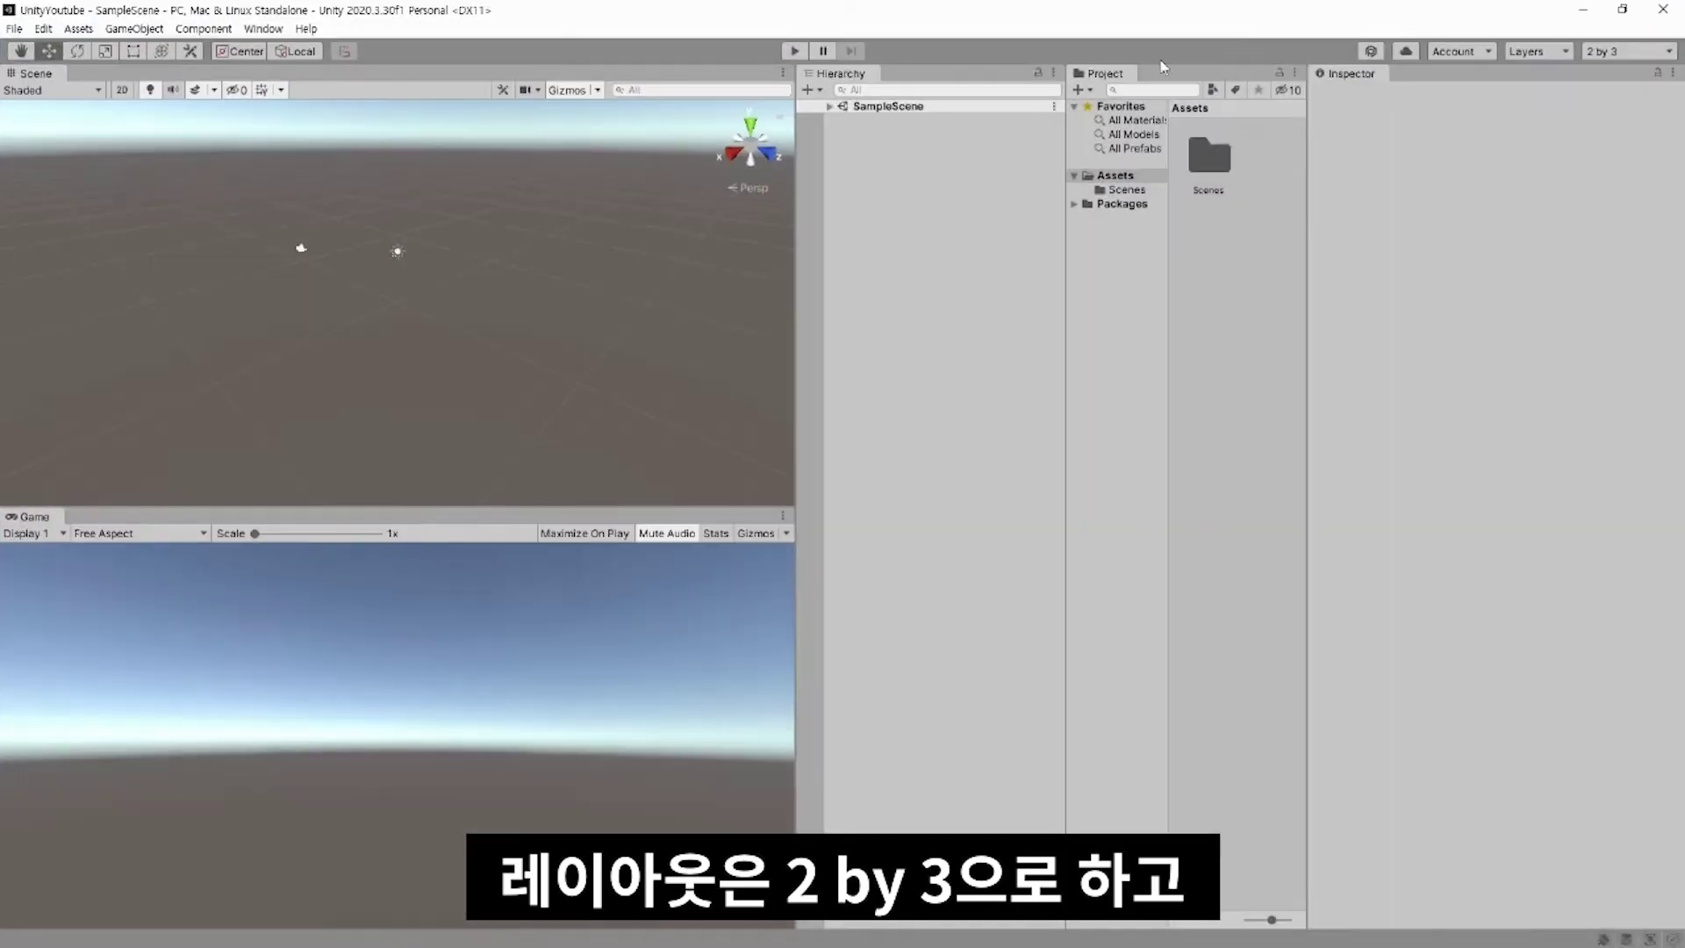
click(1296, 72)
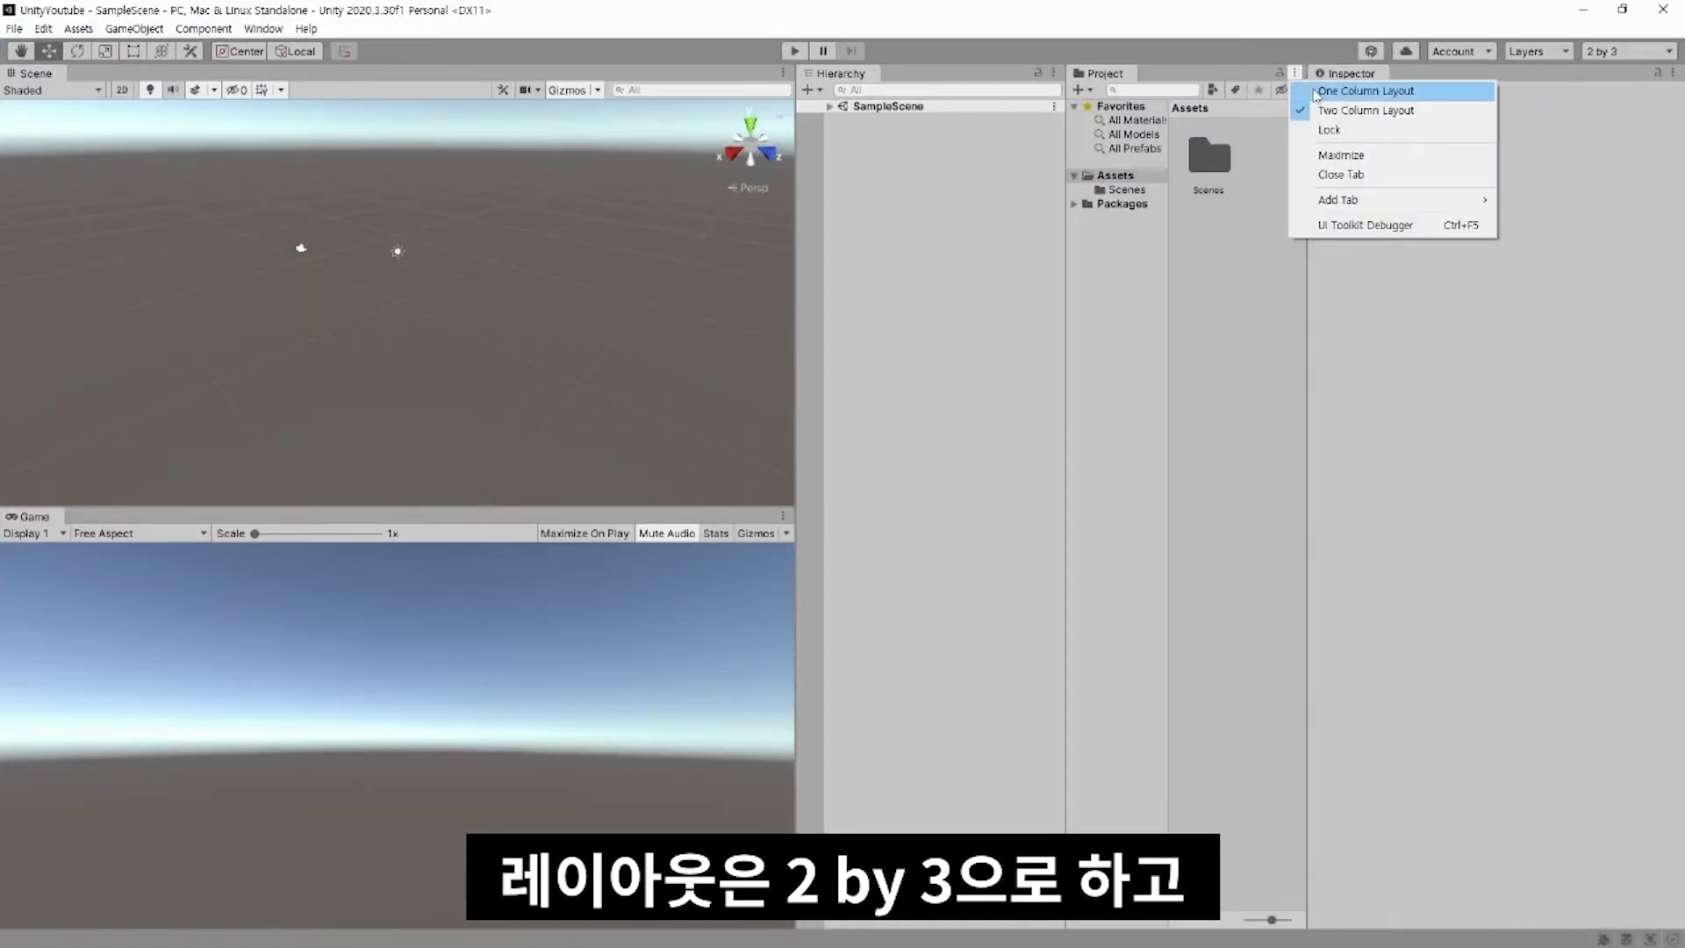
click(1316, 91)
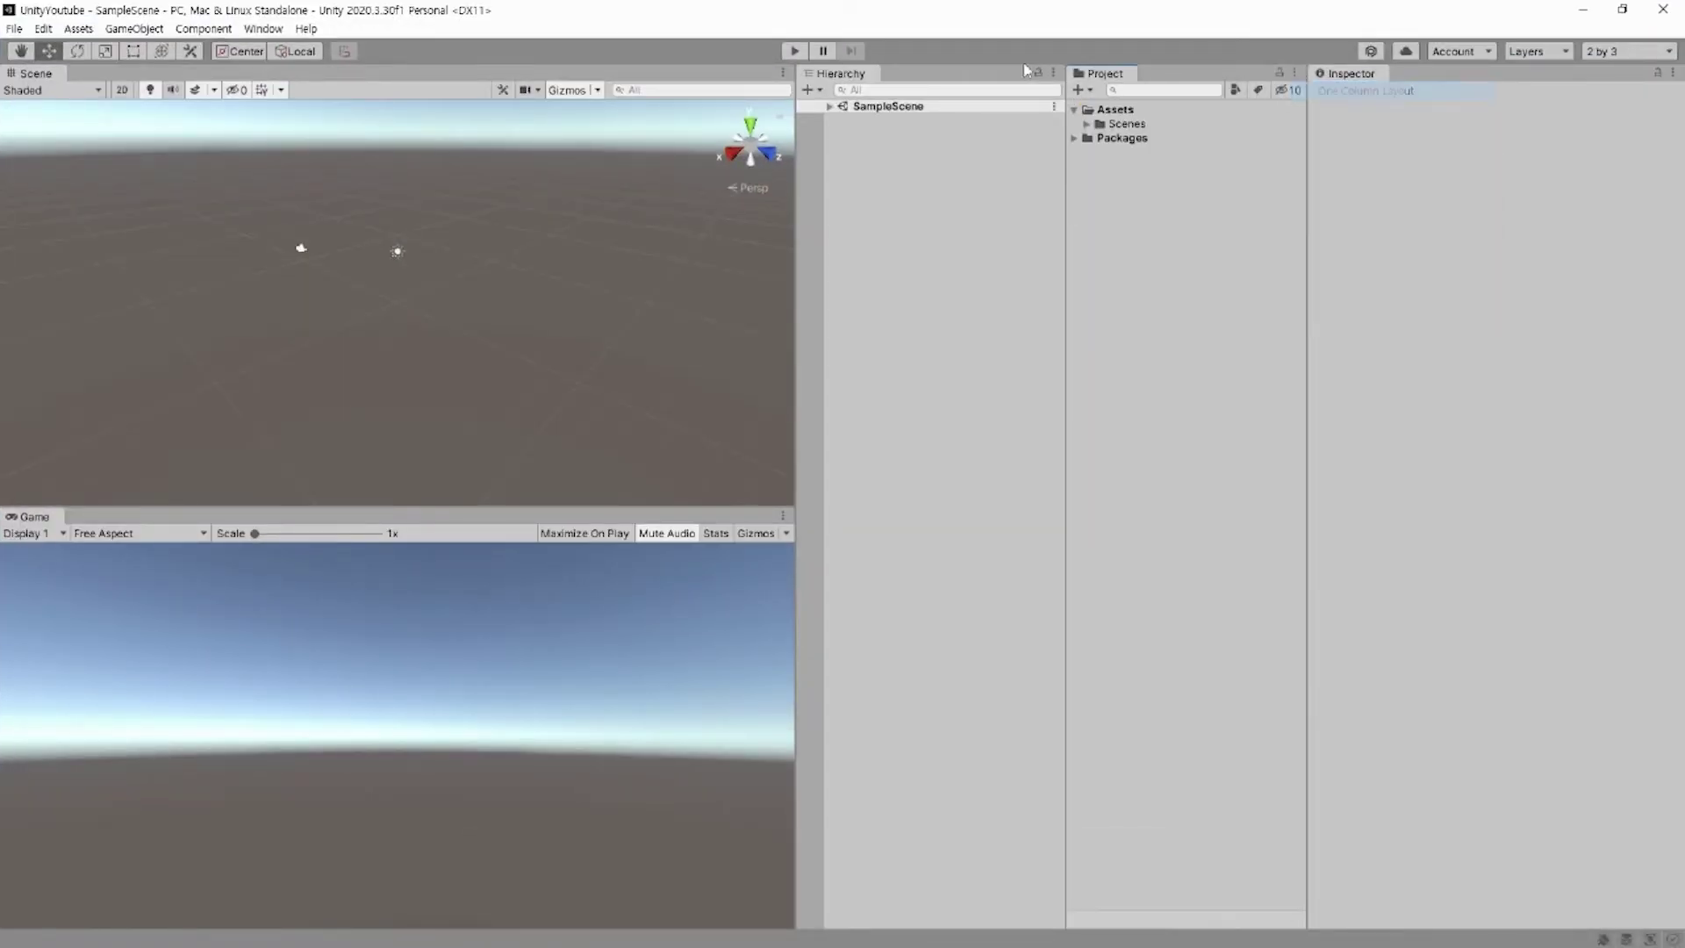
Step: Open the Console, dock it beside the Game view, and bring the Game view to front
click(257, 28)
mouse_move(361, 289)
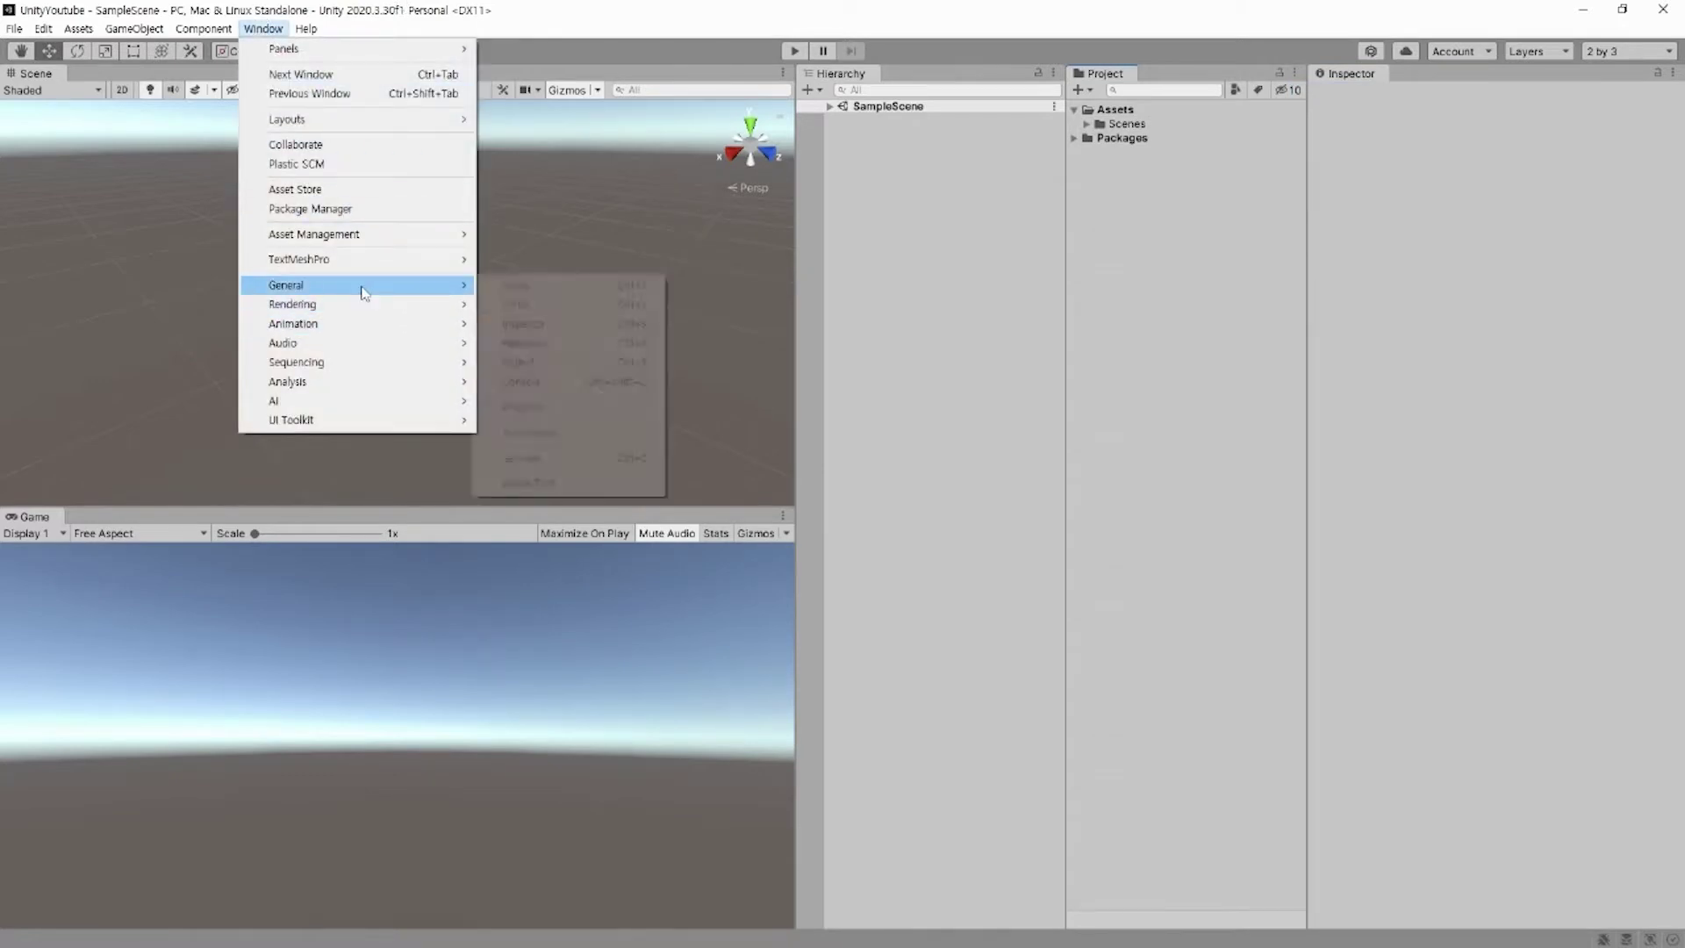
click(537, 381)
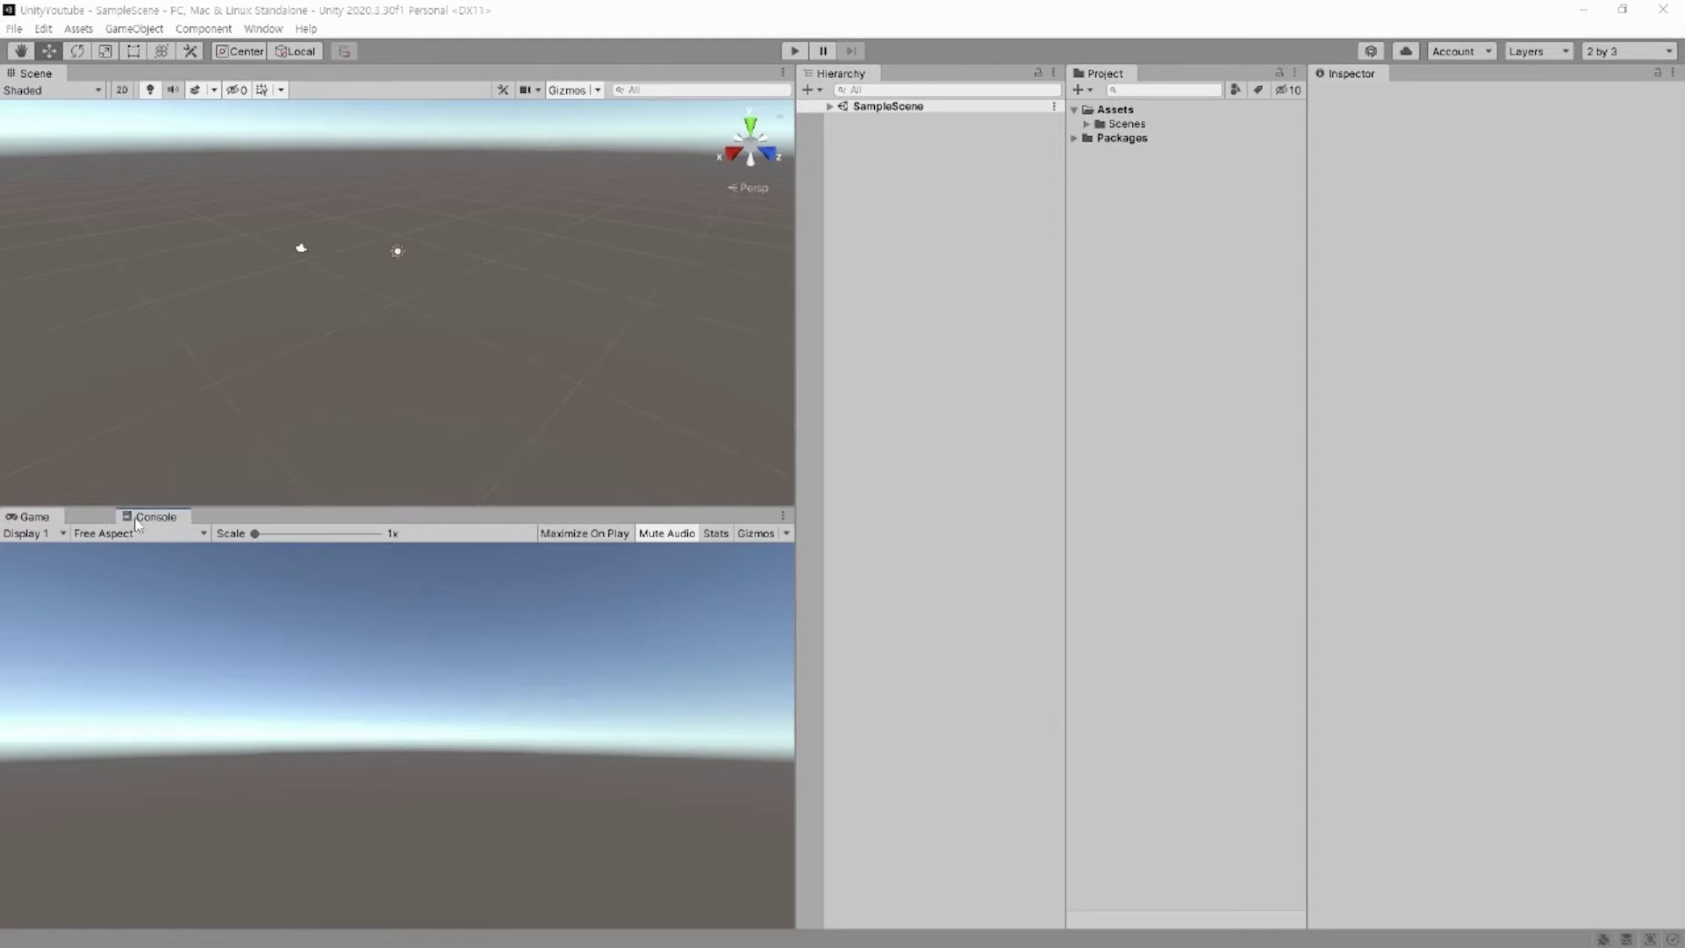
mouse_move(136, 523)
mouse_down()
mouse_move(268, 519)
mouse_move(80, 527)
mouse_up()
click(43, 519)
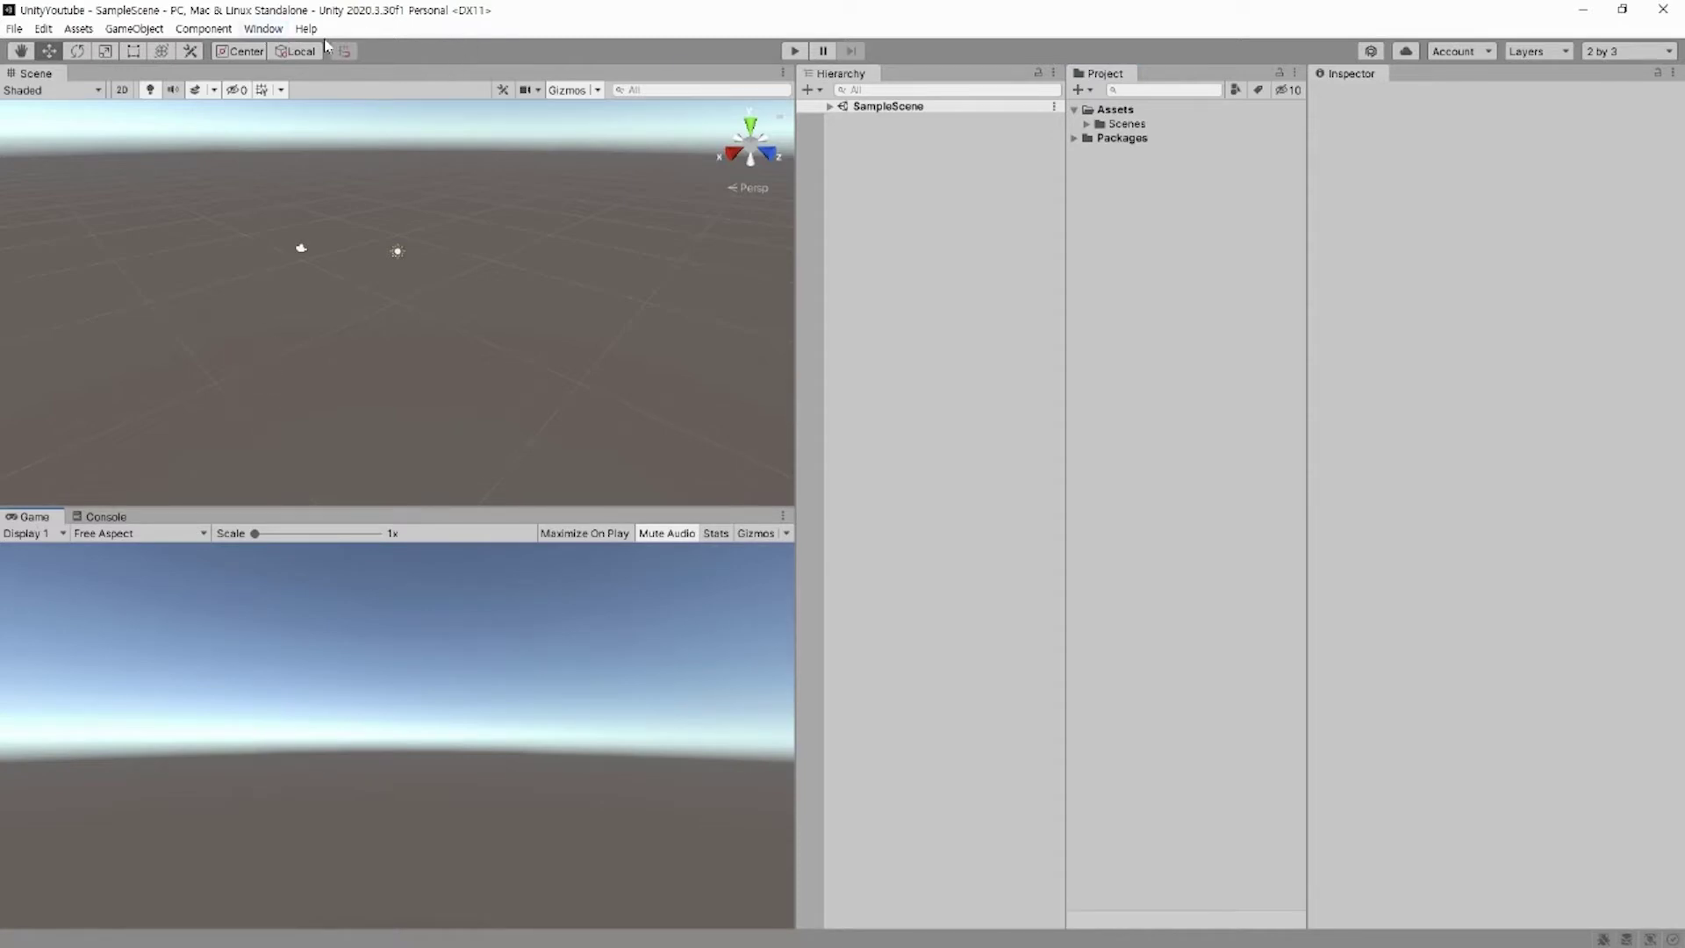
click(266, 28)
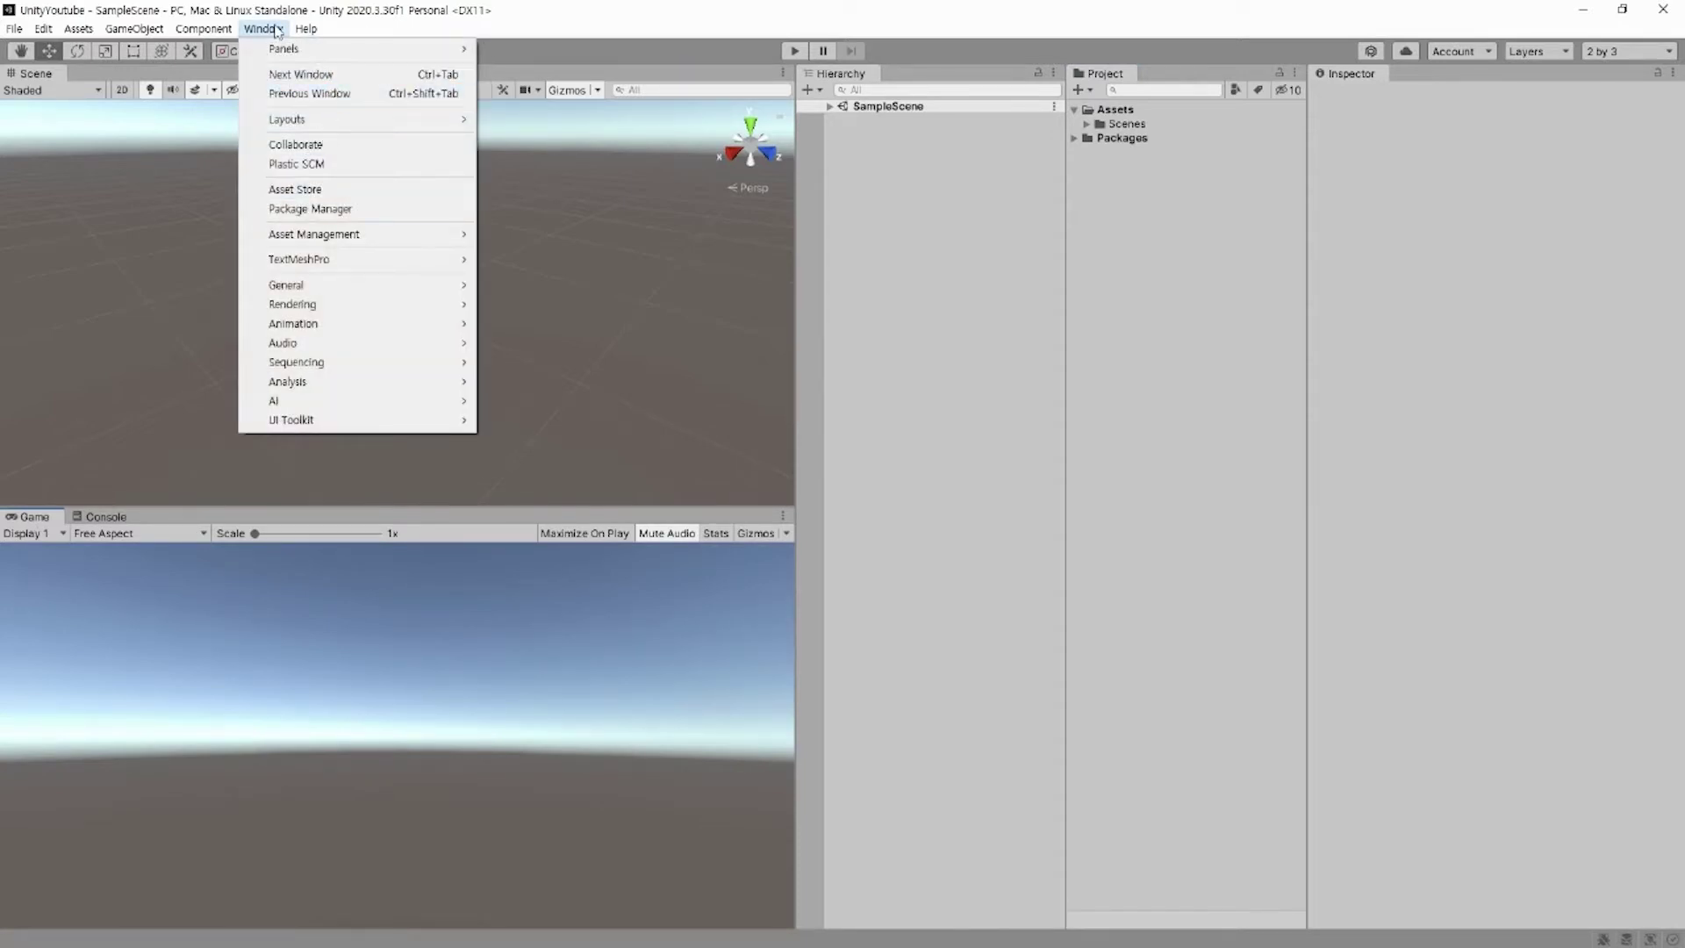
click(179, 239)
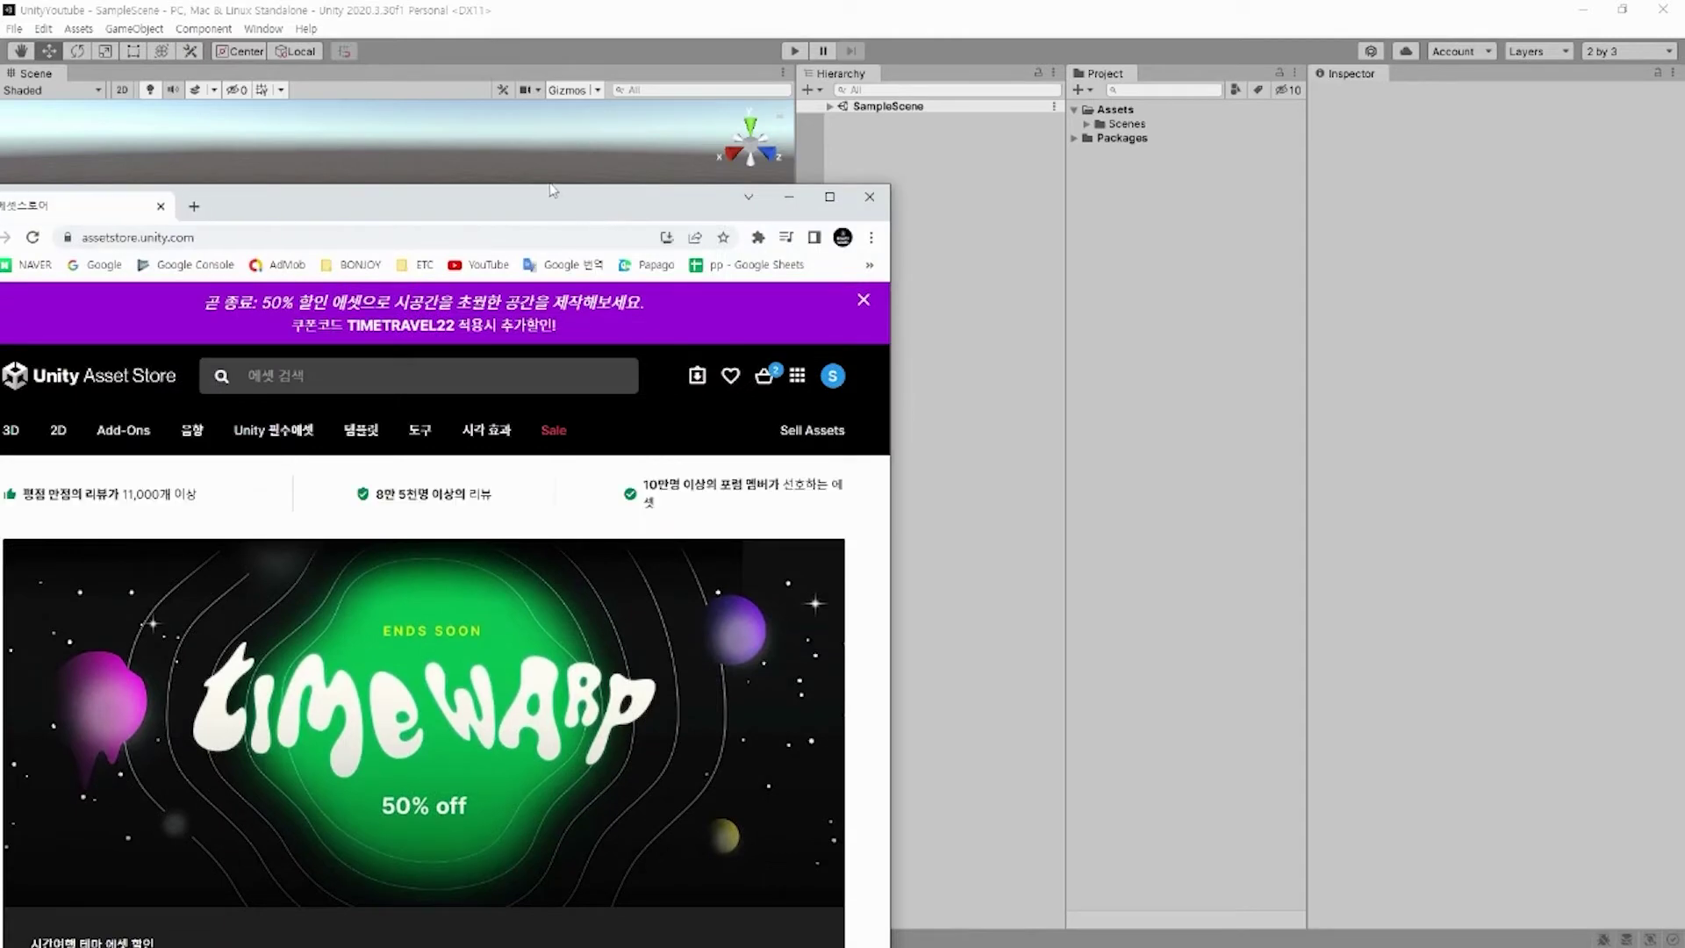
Step: Search the Asset Store for 'Stylized Astronaut' and open its asset page
double_click(553, 191)
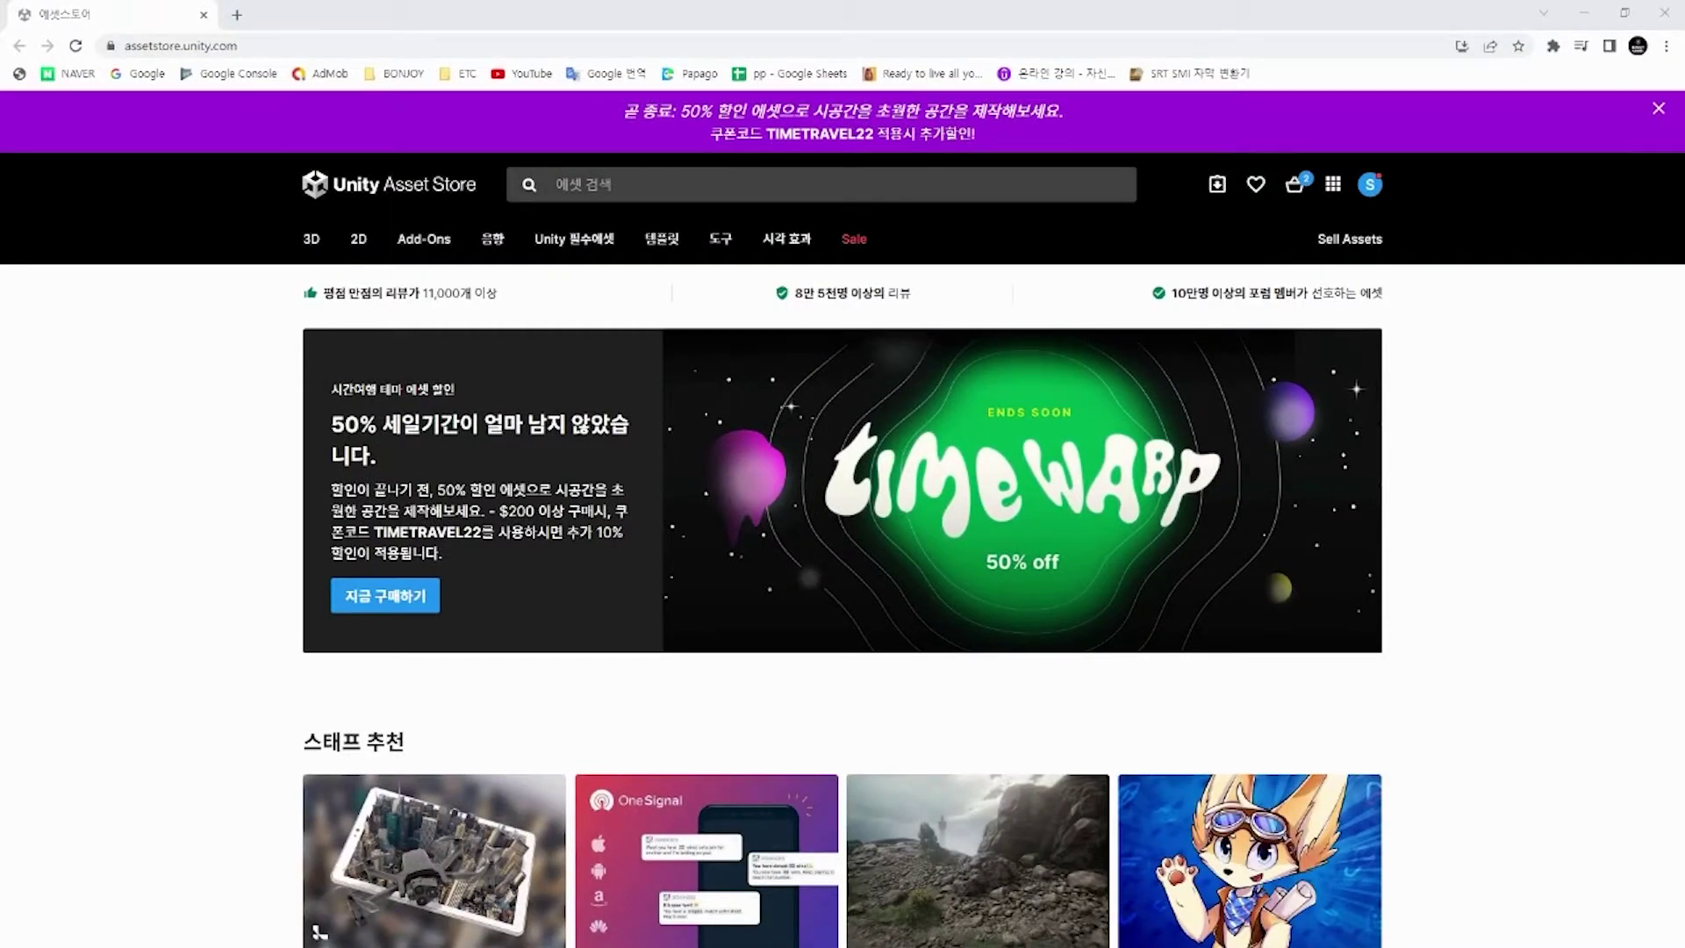
click(772, 184)
text(Stylized Astronaut)
key(Return)
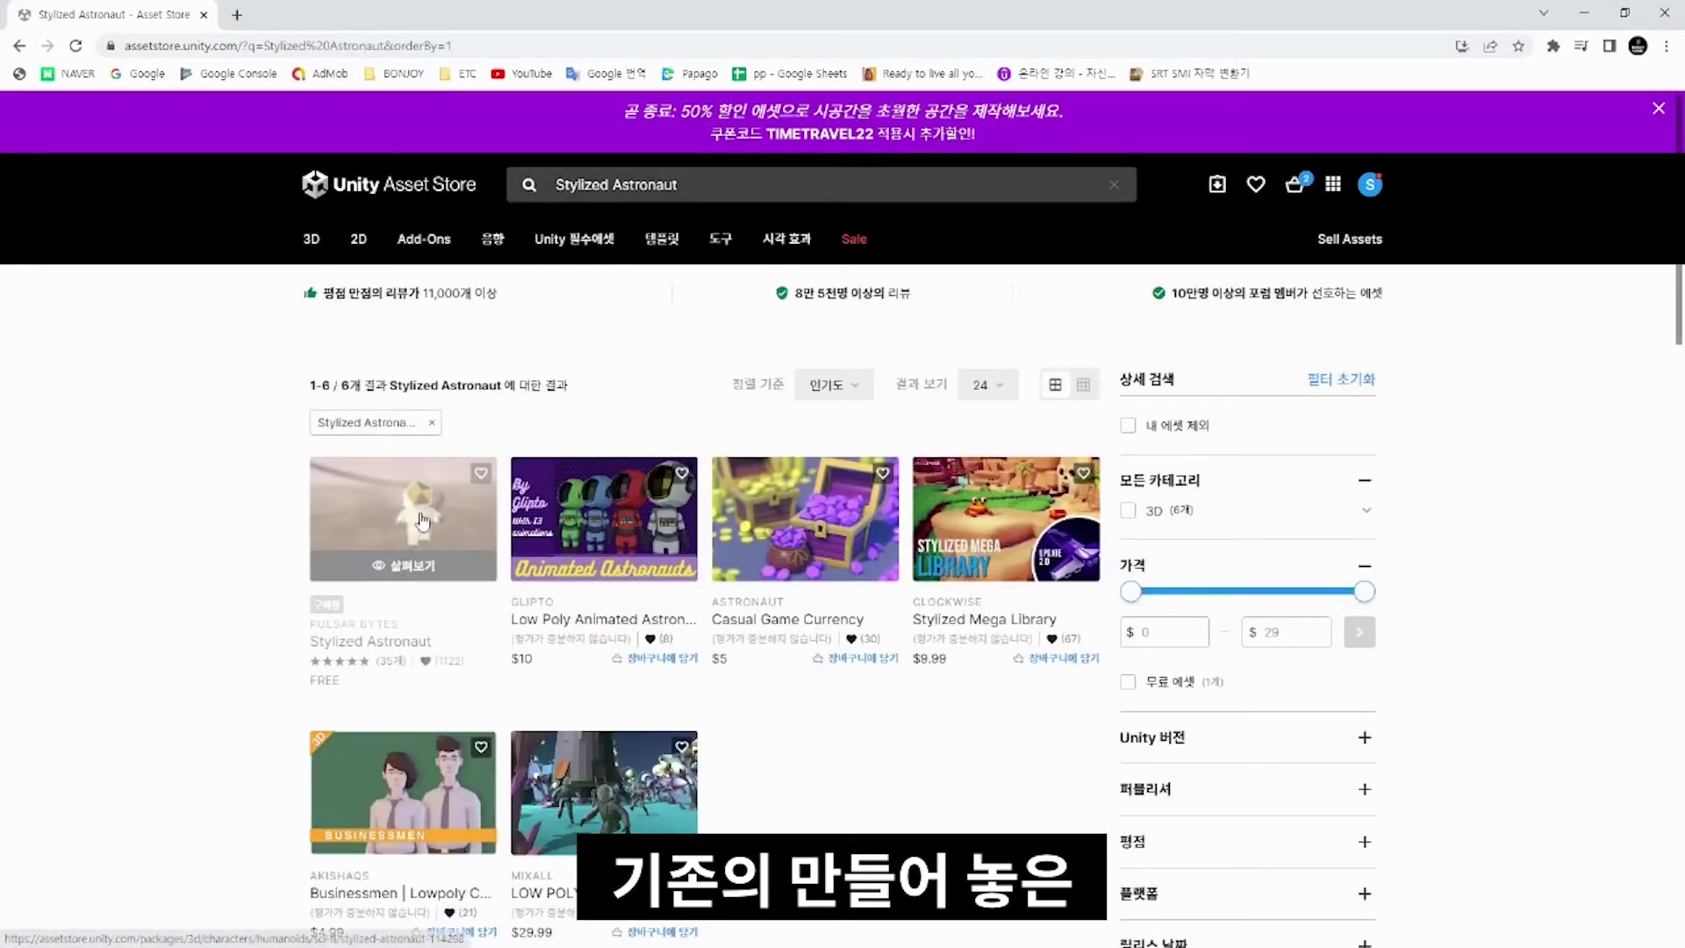
click(422, 520)
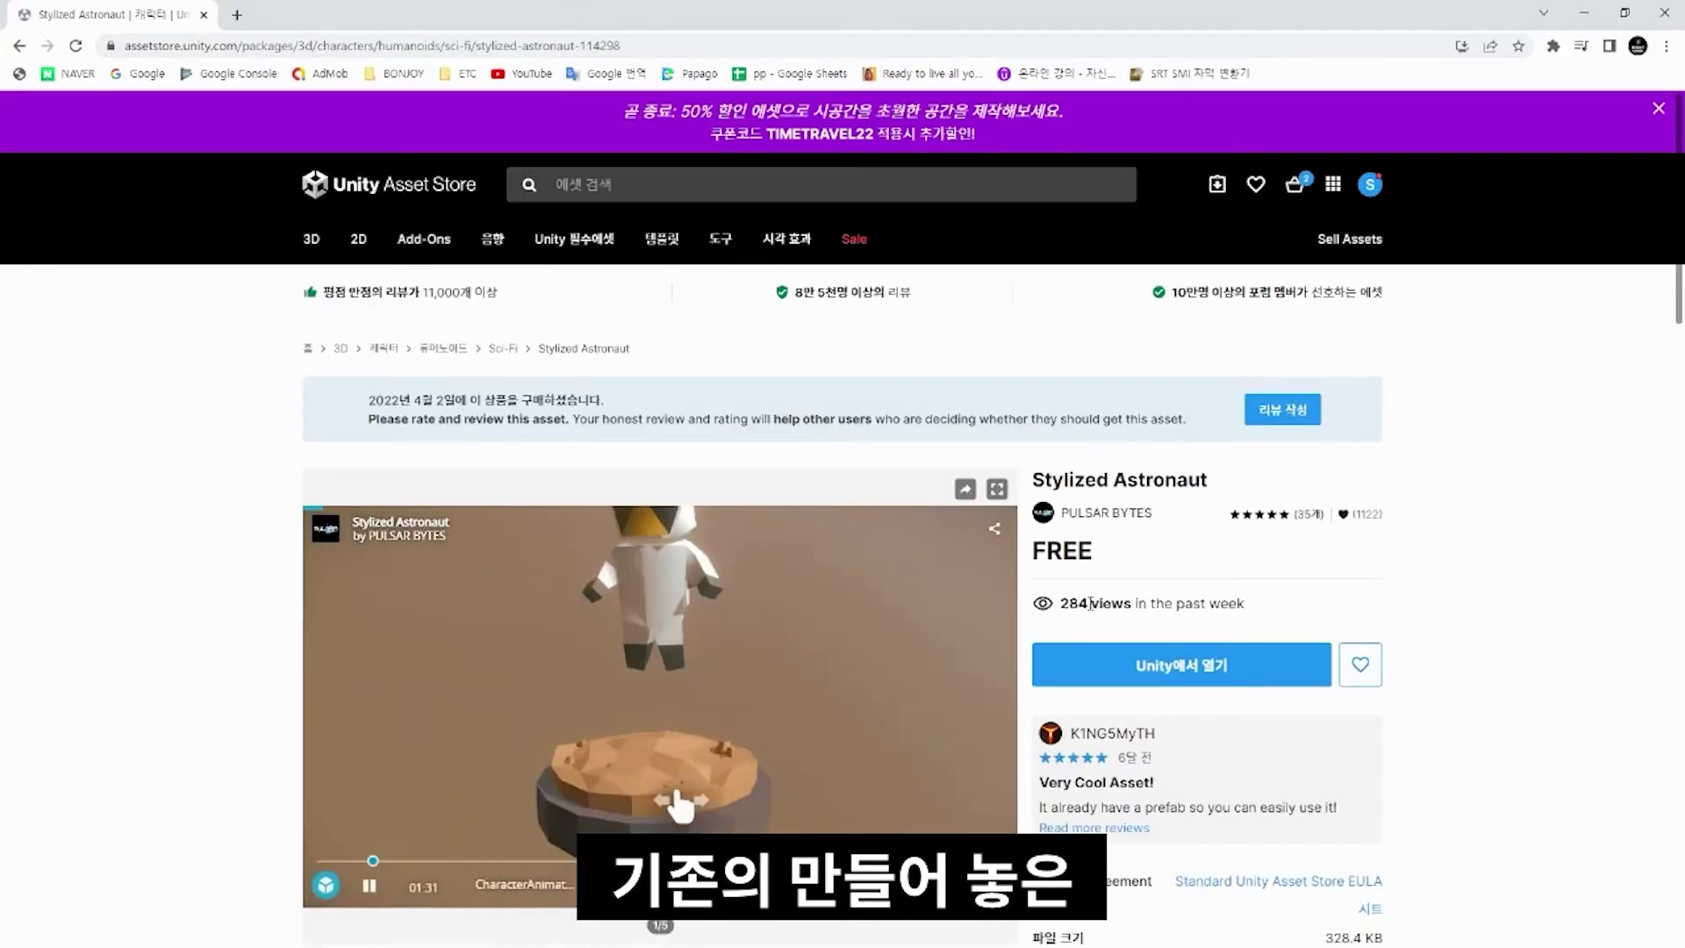
Step: Rotate the astronaut's 3D preview, then send the asset to Unity with Open in Unity
drag(680, 803, 722, 704)
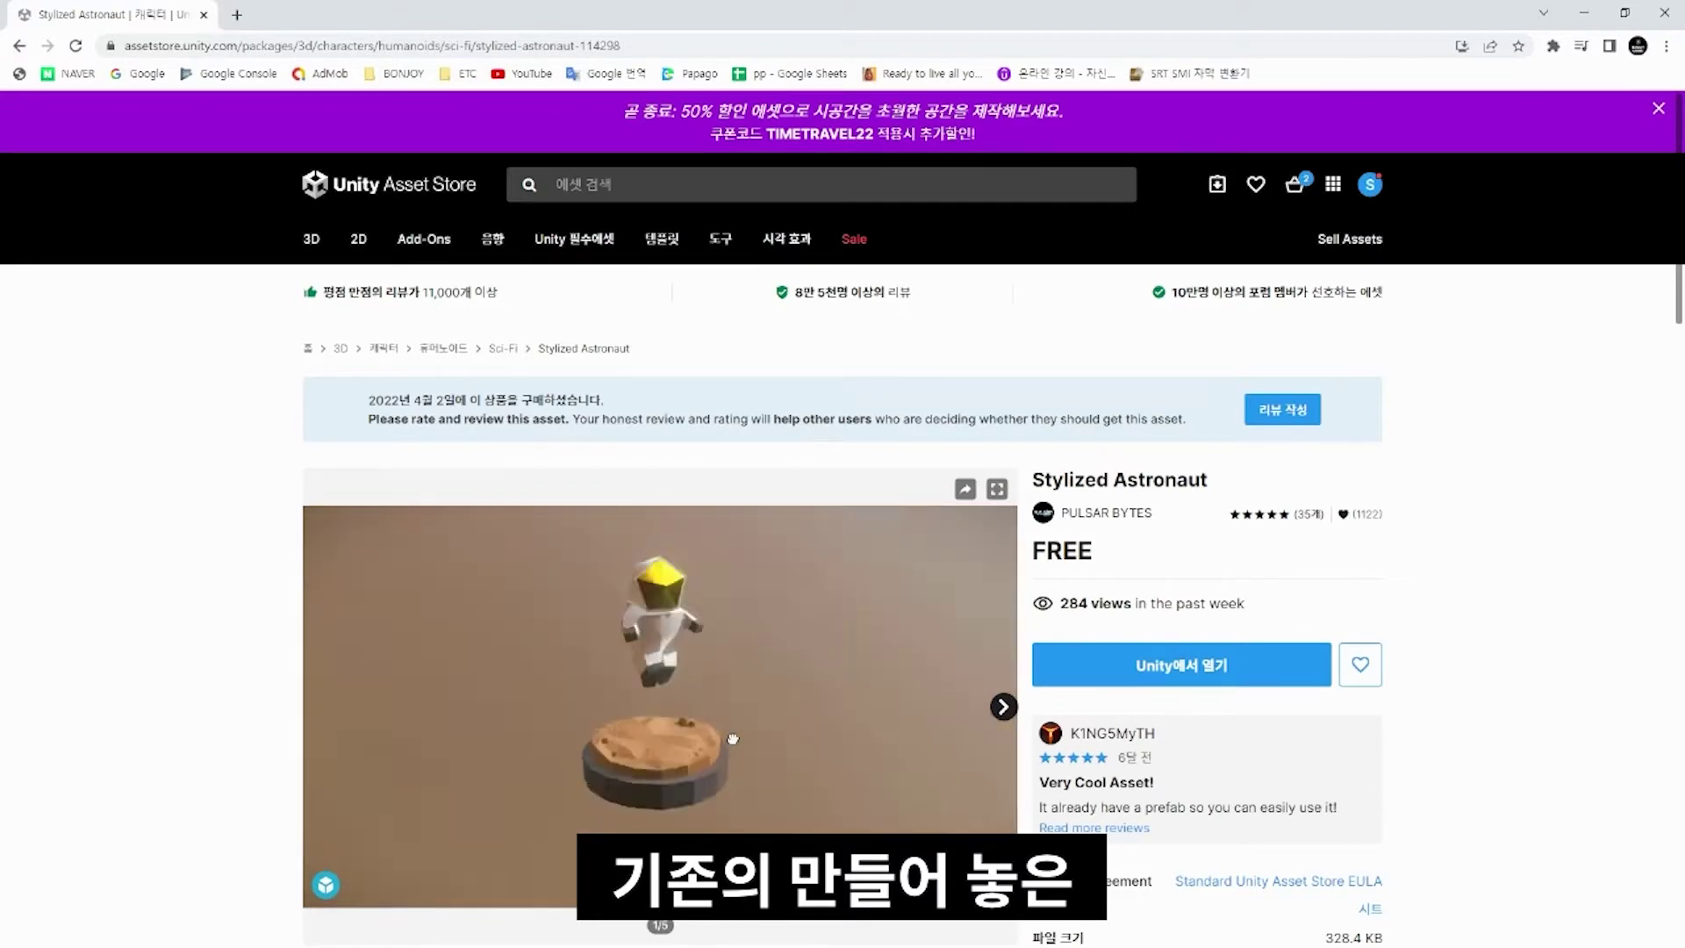
click(1252, 669)
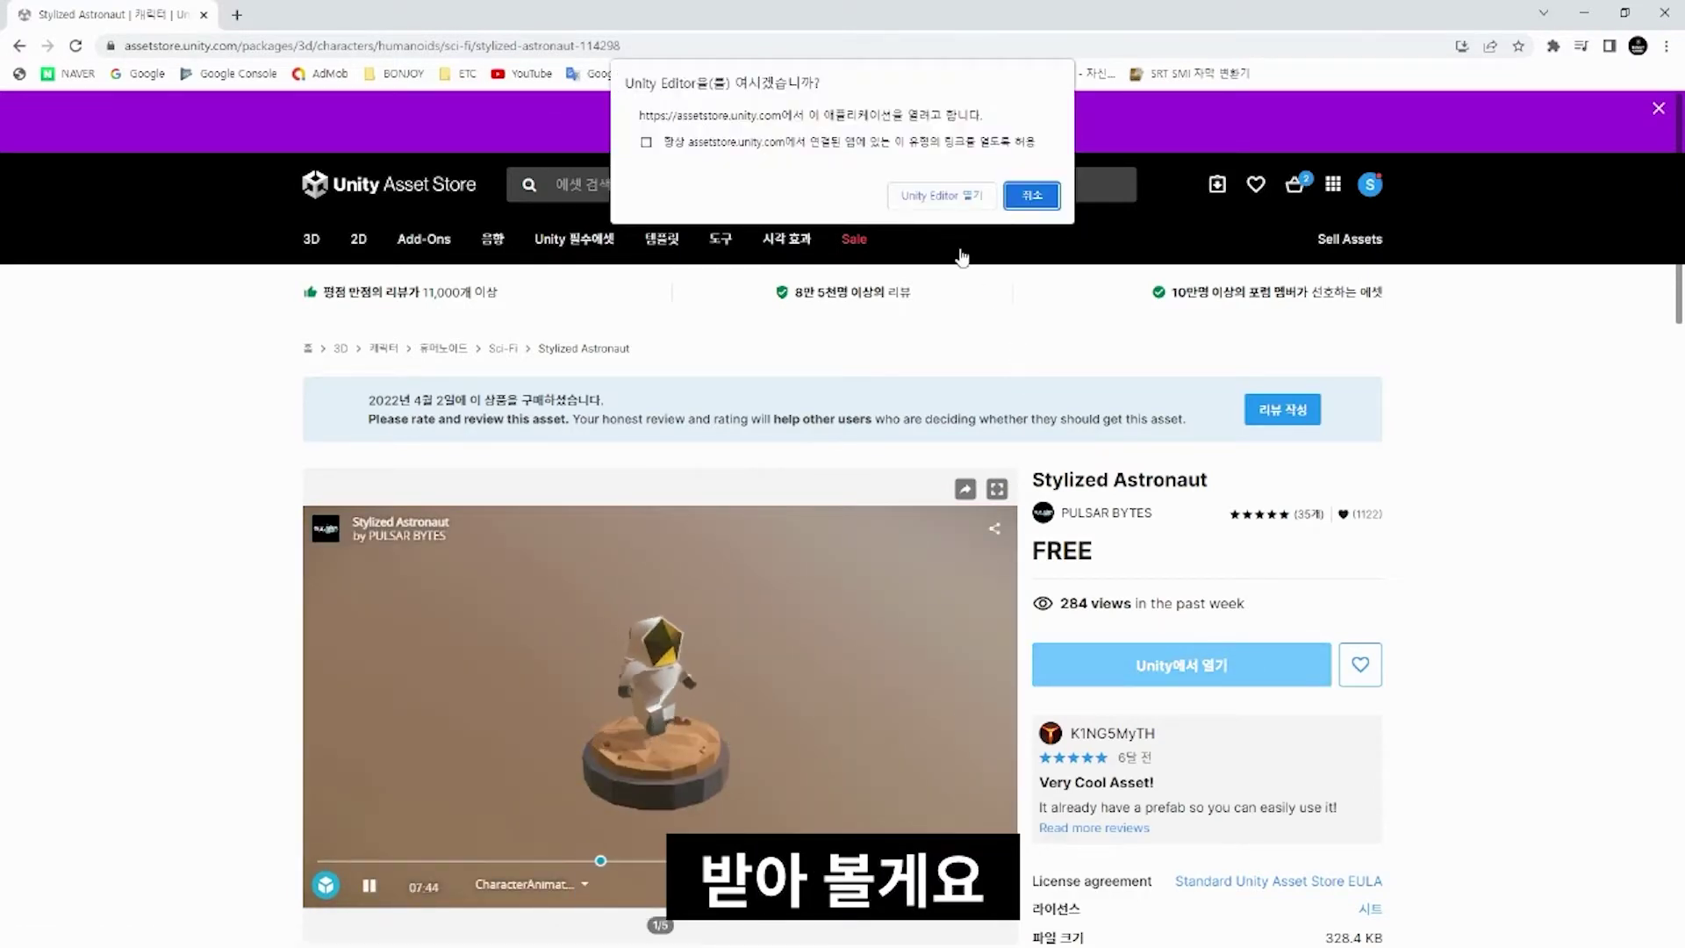
click(940, 191)
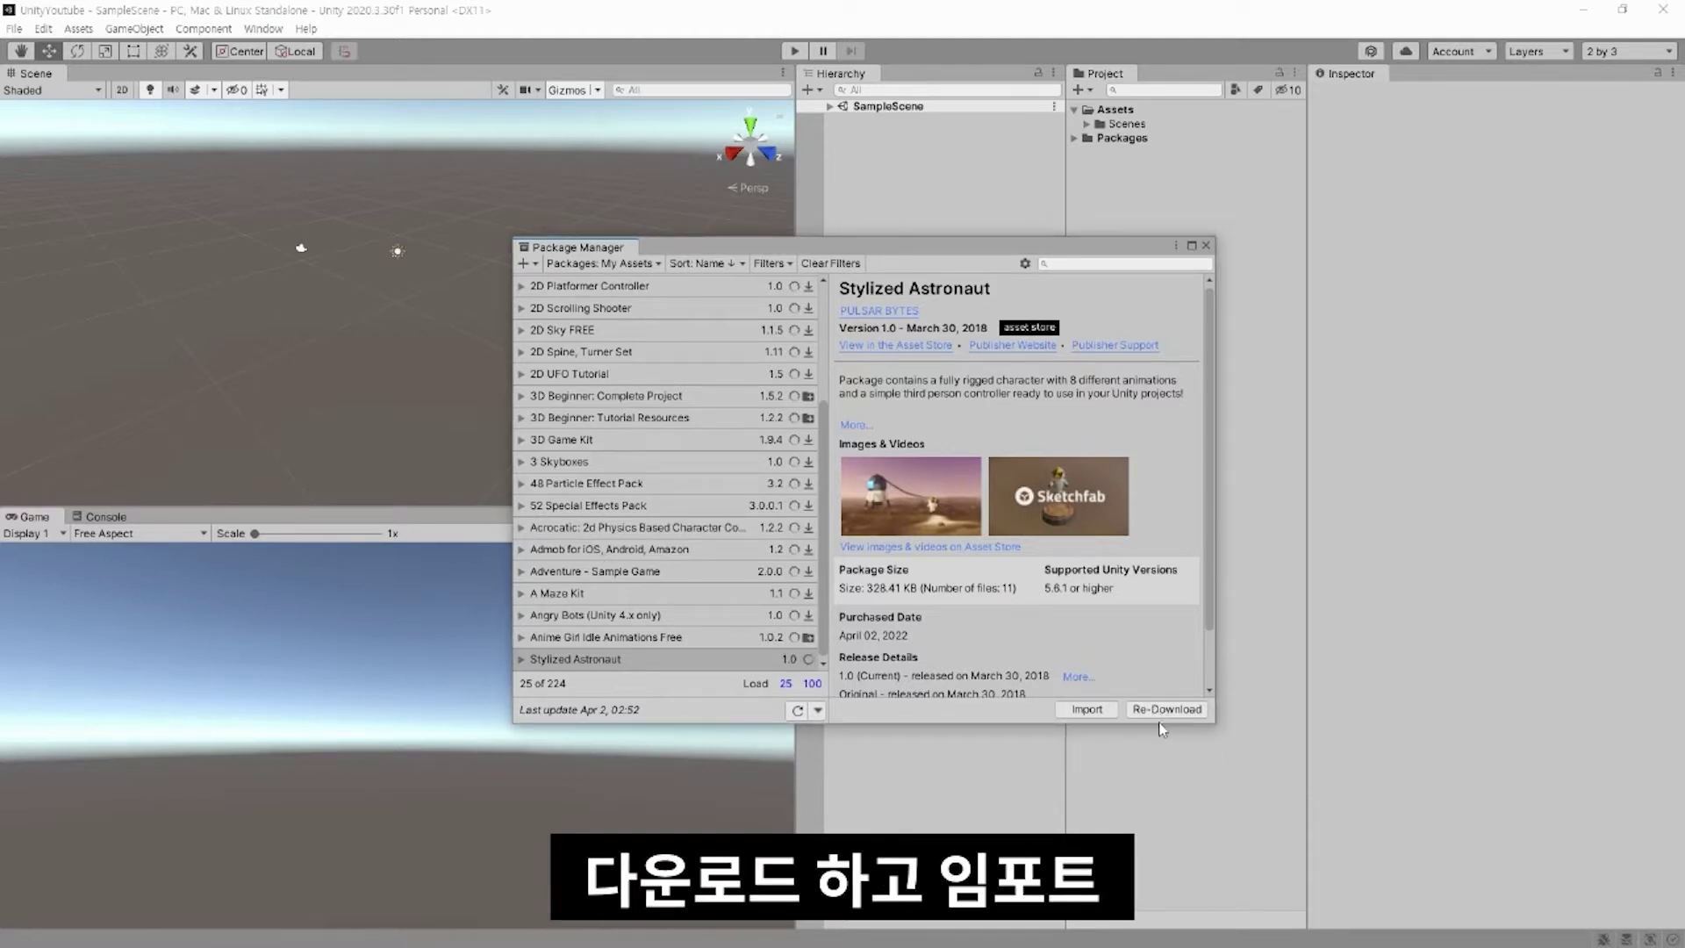
Step: Open the Import Unity Package dialog and step through the package's first files
click(1074, 708)
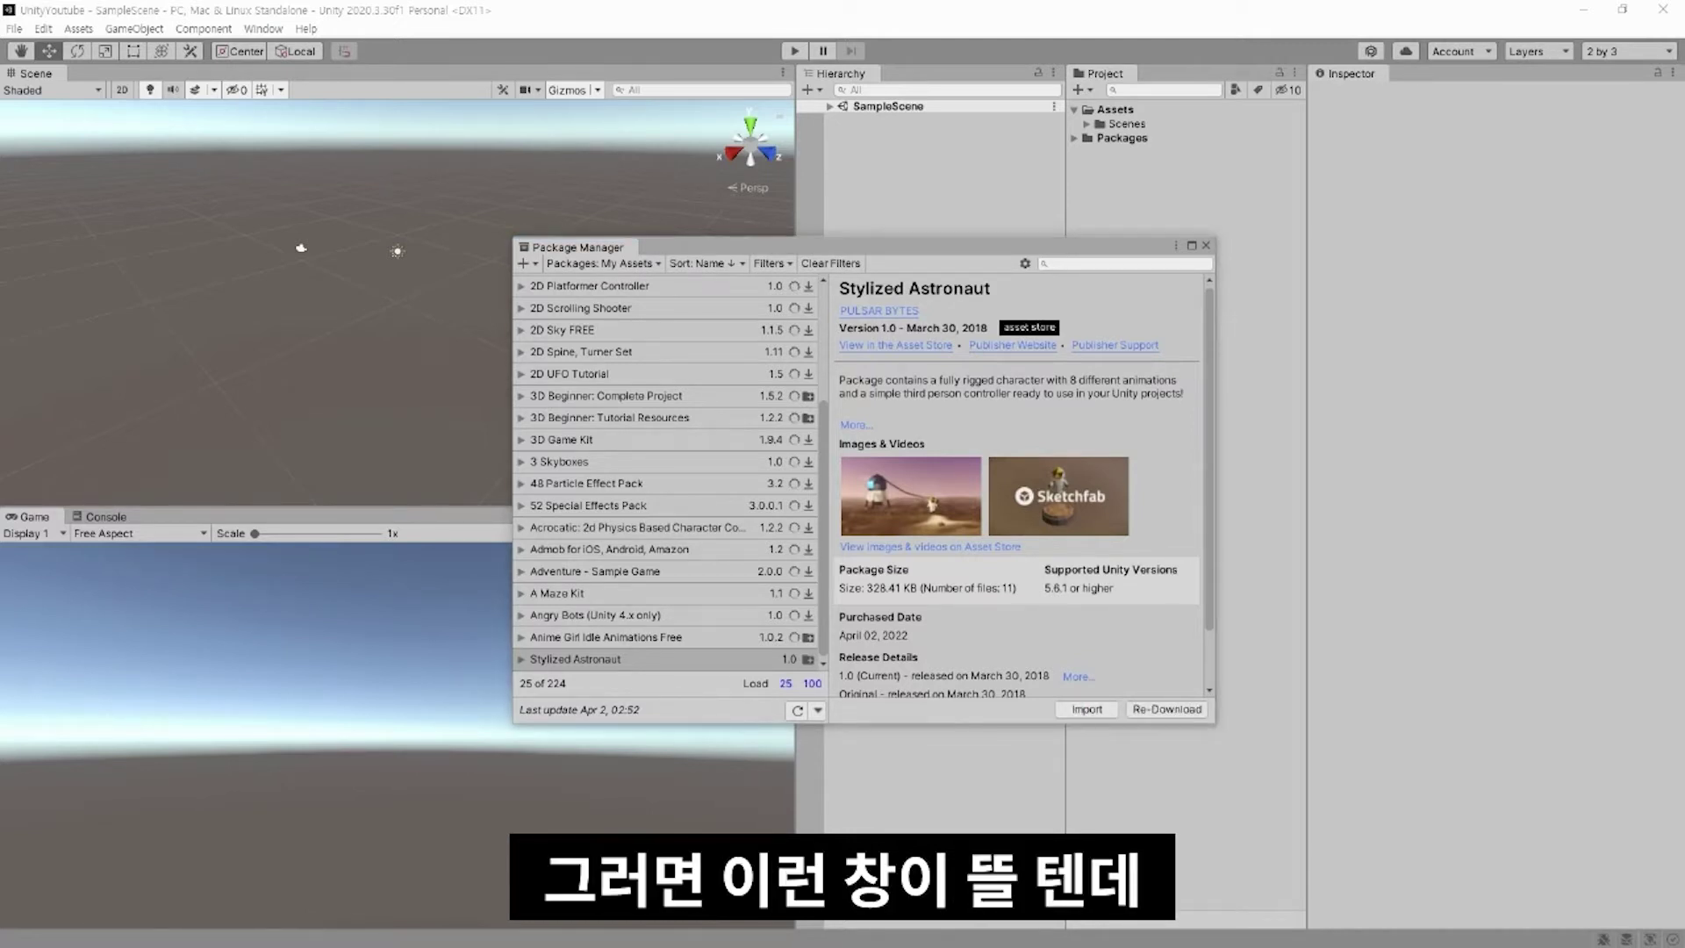
drag(650, 233, 522, 224)
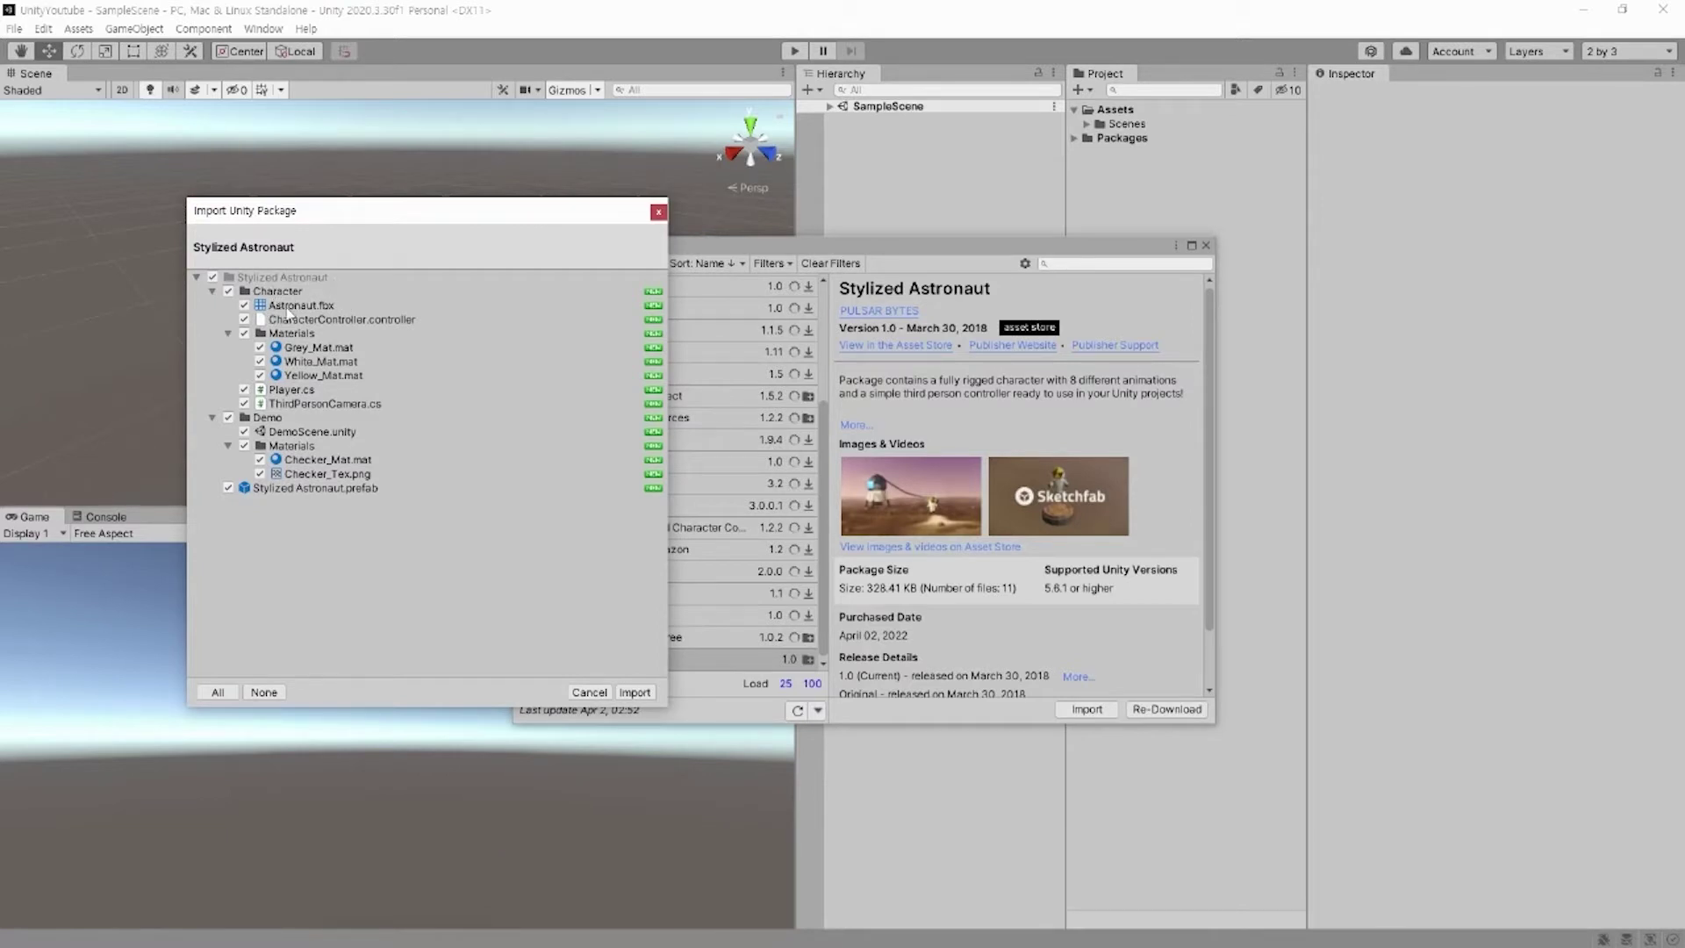
click(289, 306)
click(298, 320)
click(307, 334)
click(317, 348)
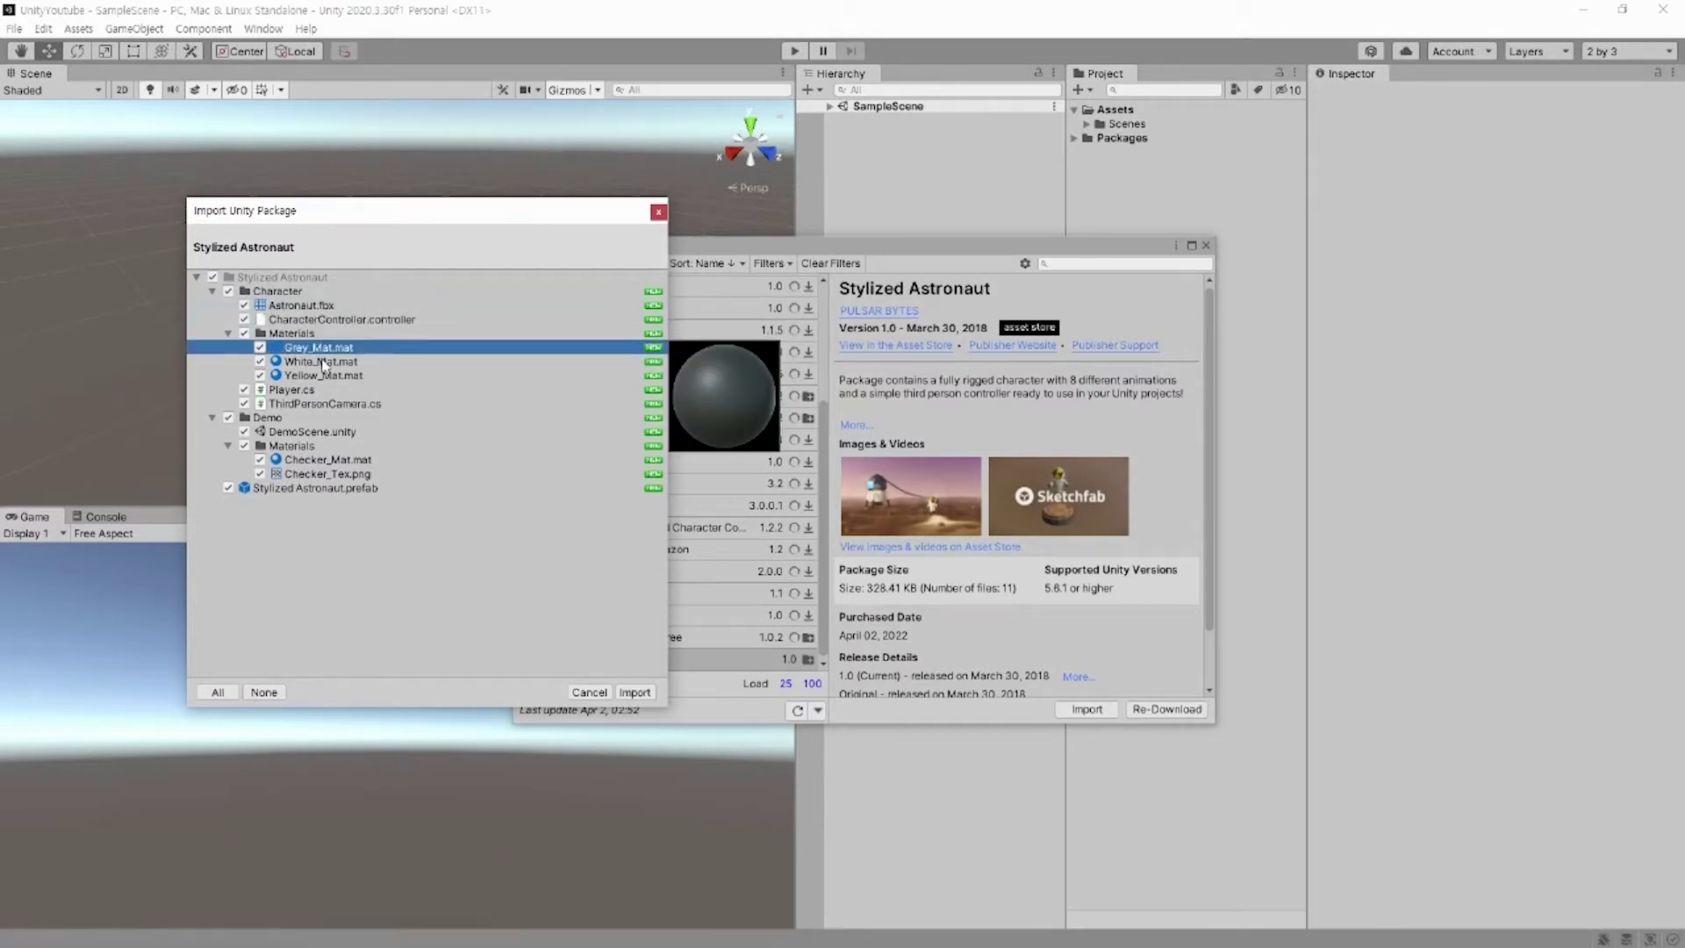
Step: Preview the materials, Player.cs, DemoScene, prefab and Checker_Tex, then import all files
click(358, 362)
click(358, 376)
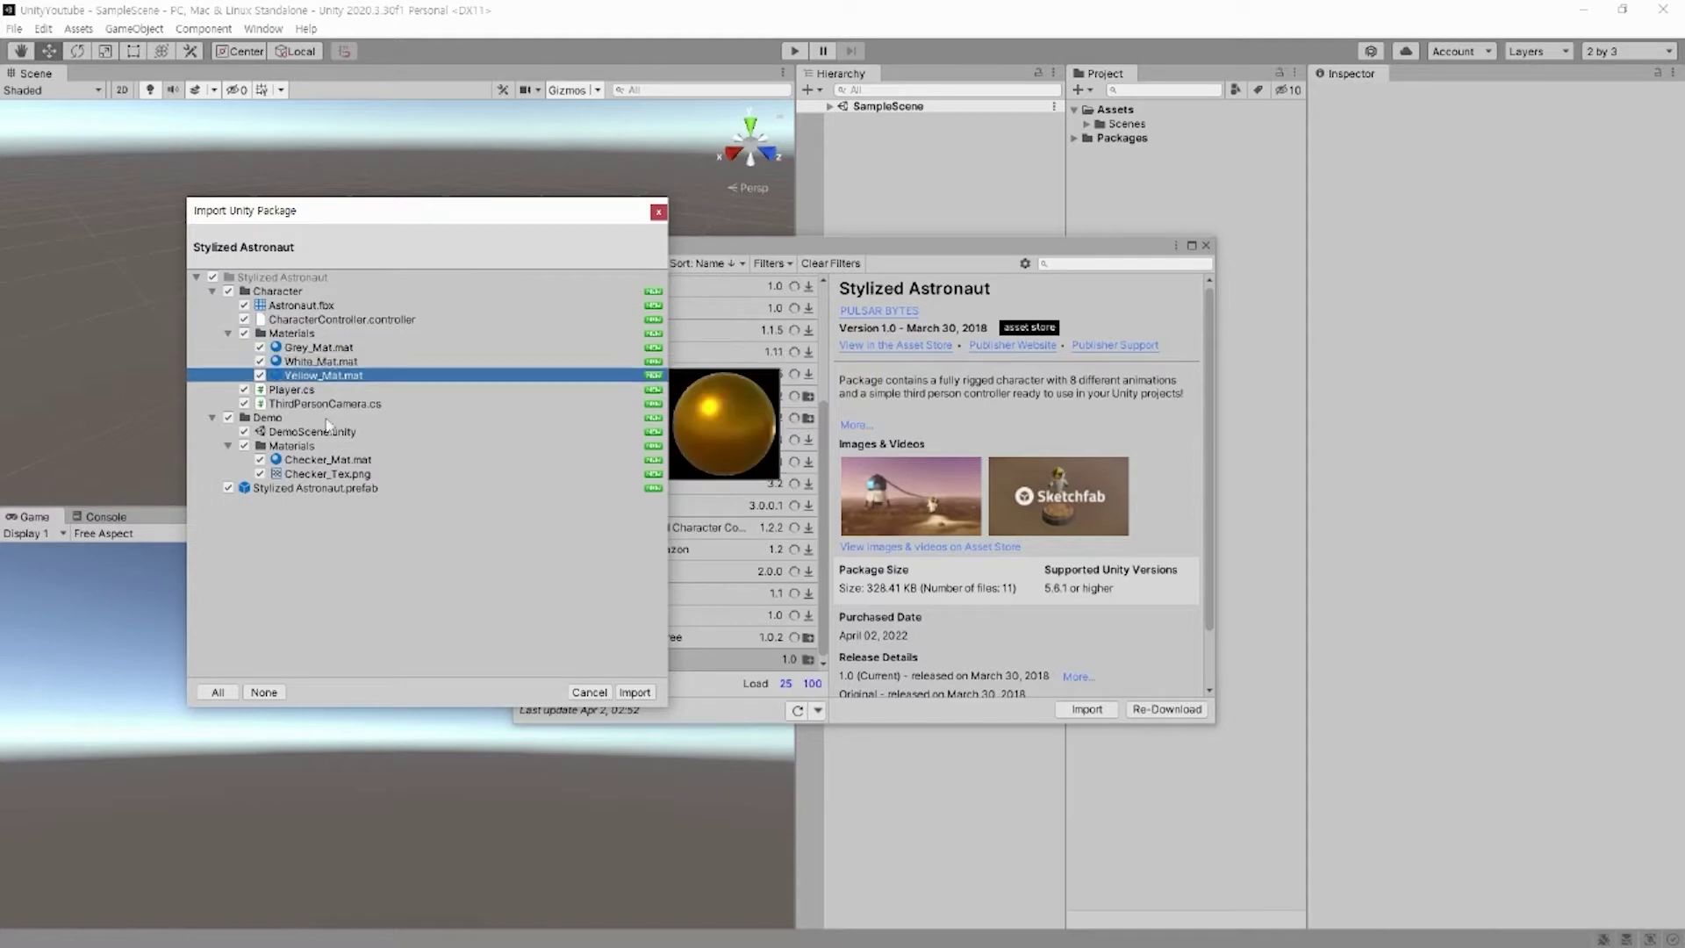
key(Down)
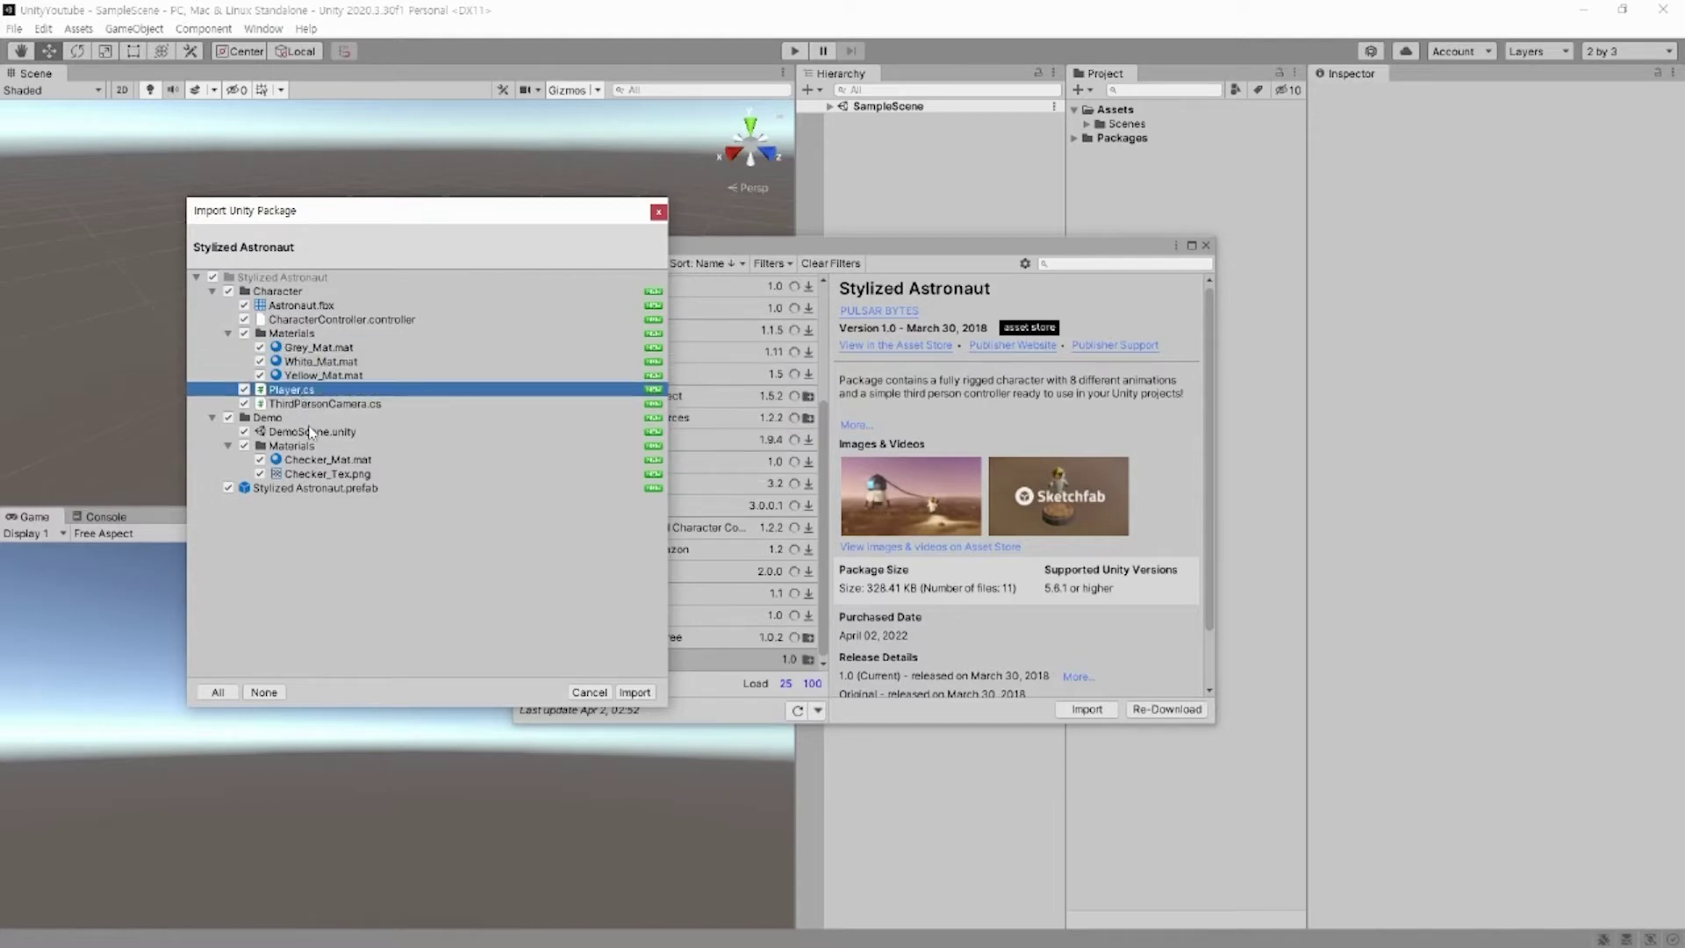
click(314, 432)
click(318, 488)
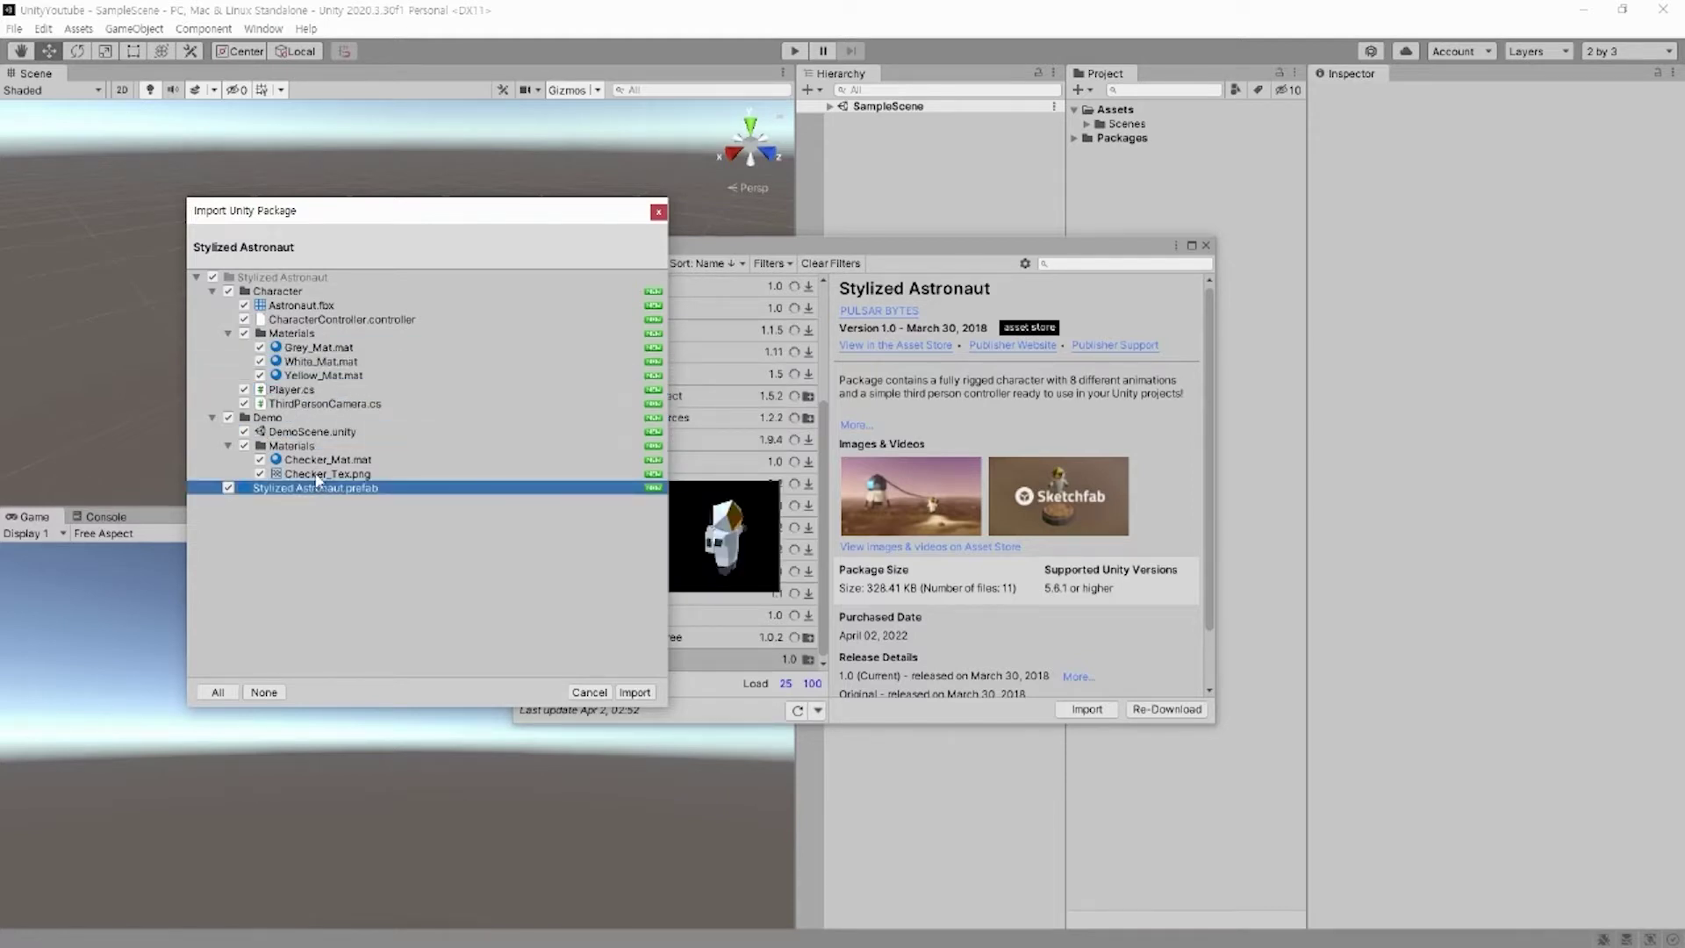
click(327, 475)
click(647, 694)
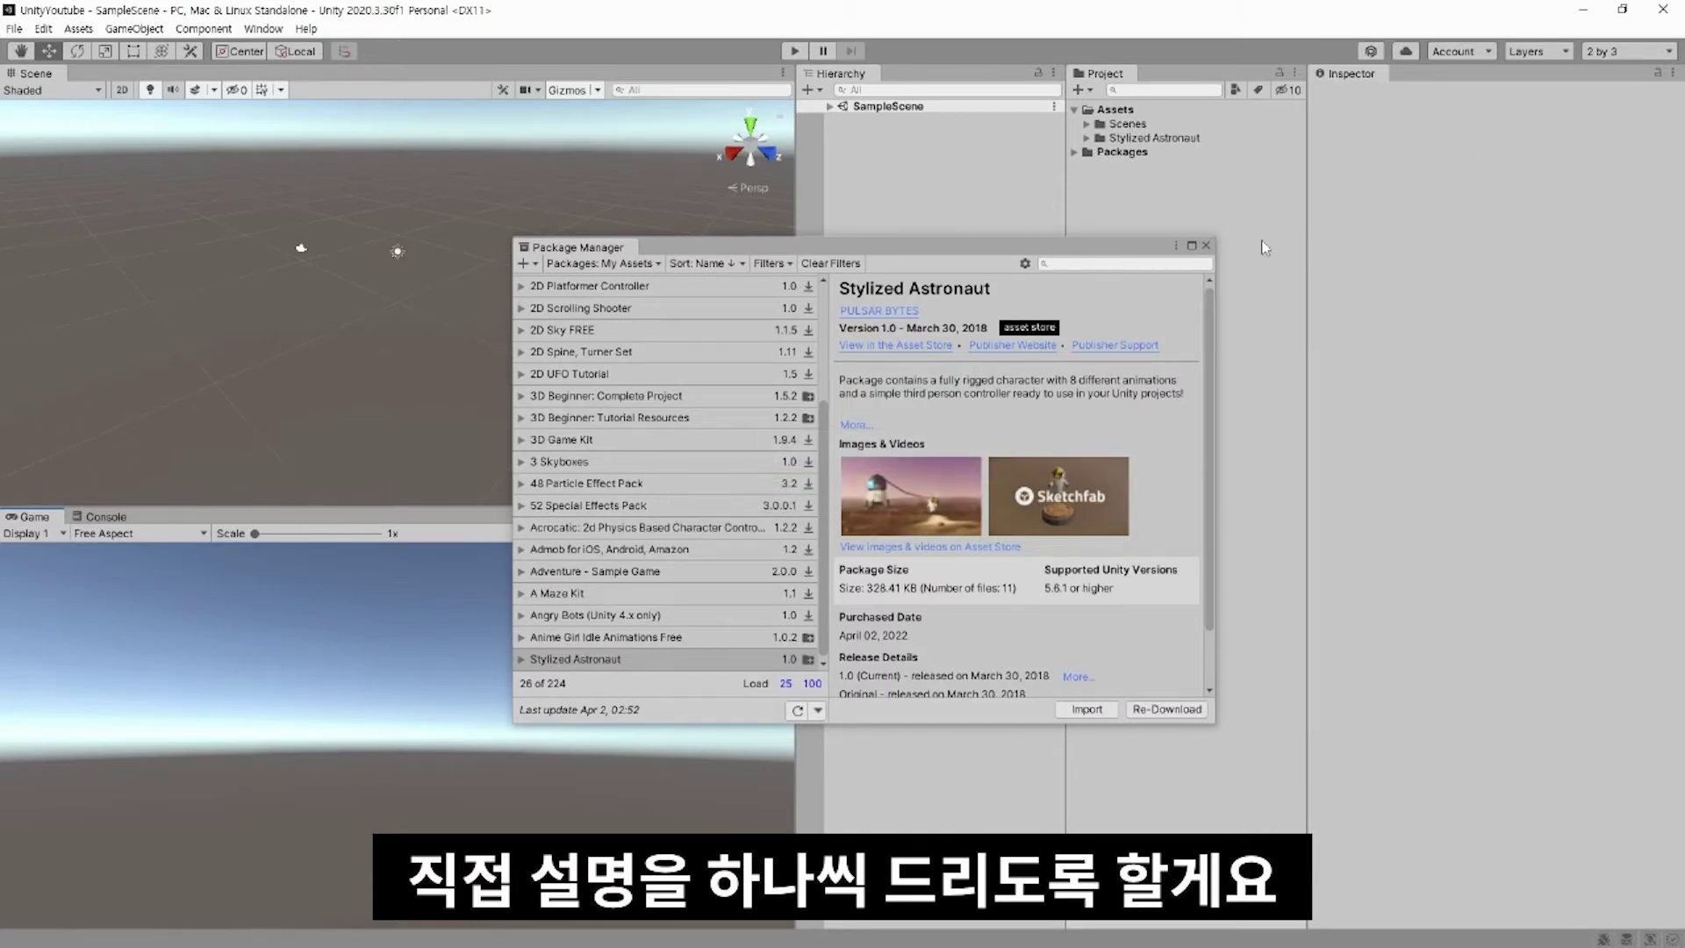
Step: Close the Package Manager and open DemoScene from the Stylized Astronaut folder
click(1206, 246)
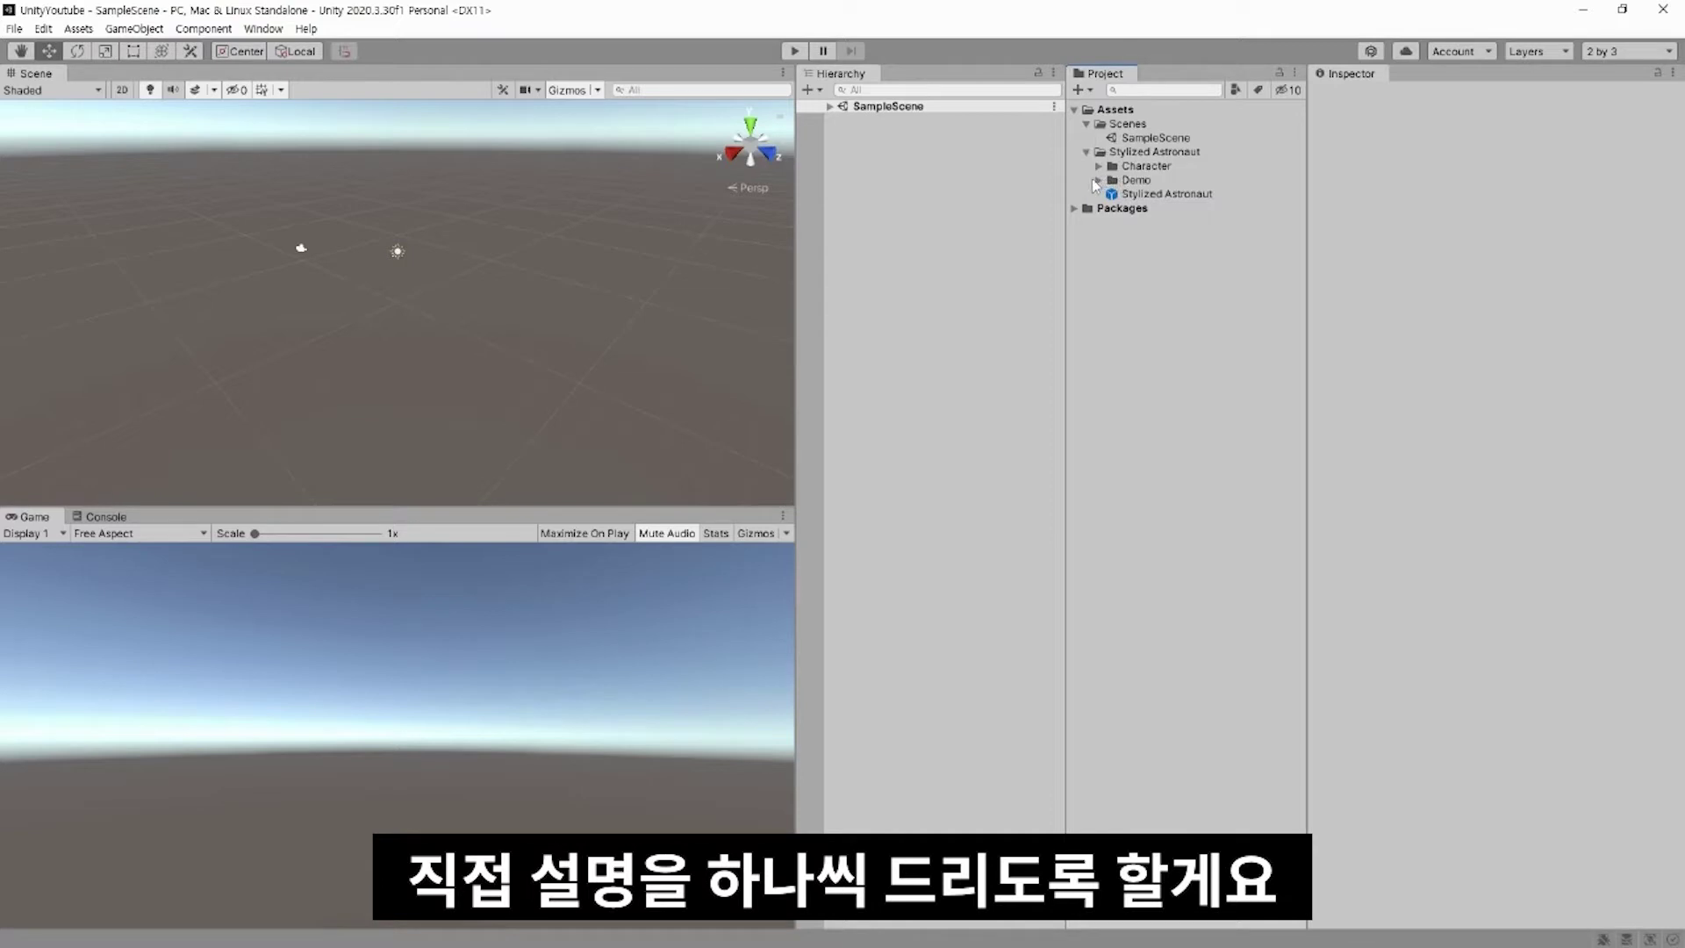
click(1098, 167)
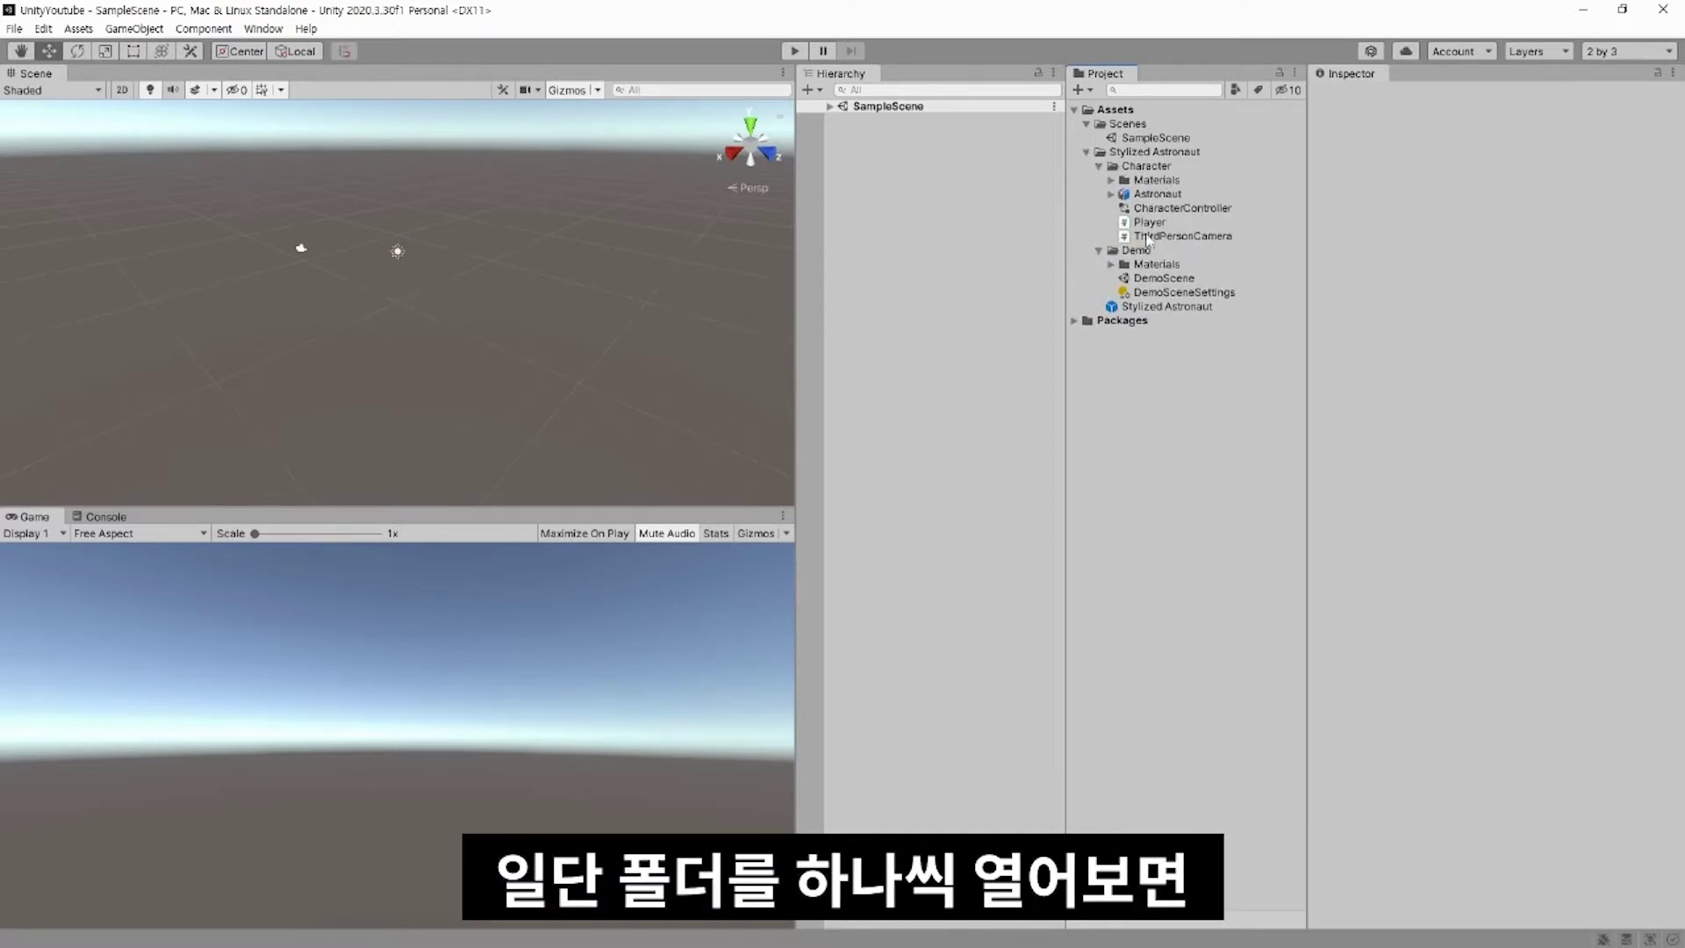
double_click(1145, 276)
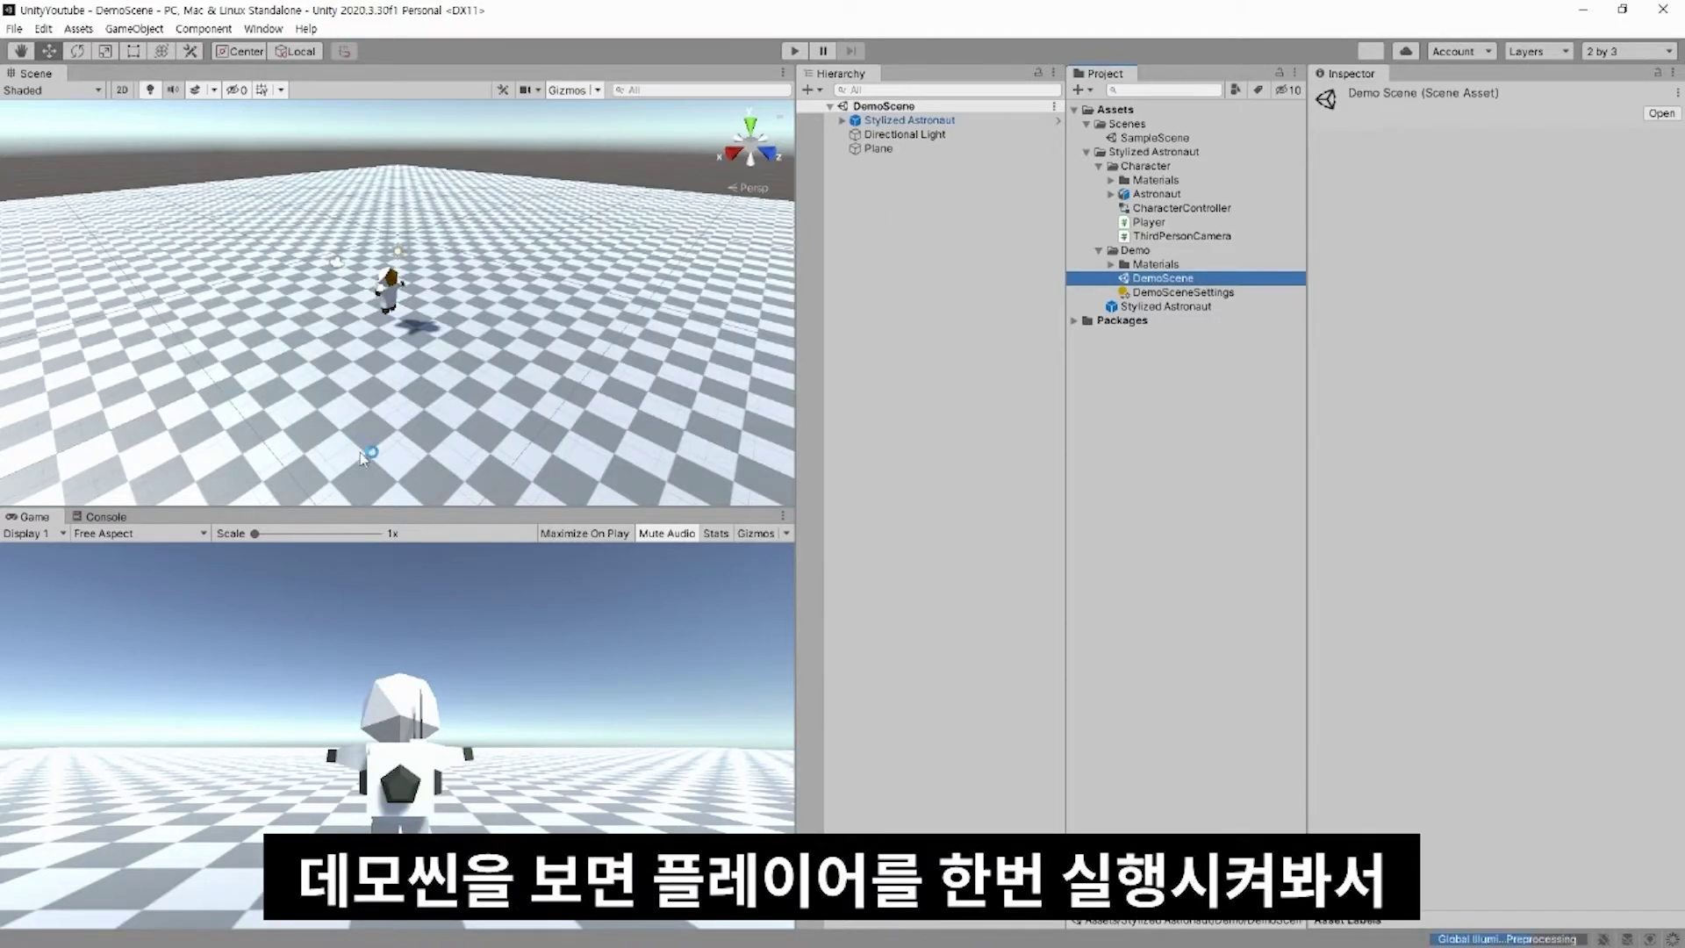
Step: Tilt the Scene view, then drive the astronaut around the plane with W, S and arrow keys
alt+drag(548, 272, 555, 167)
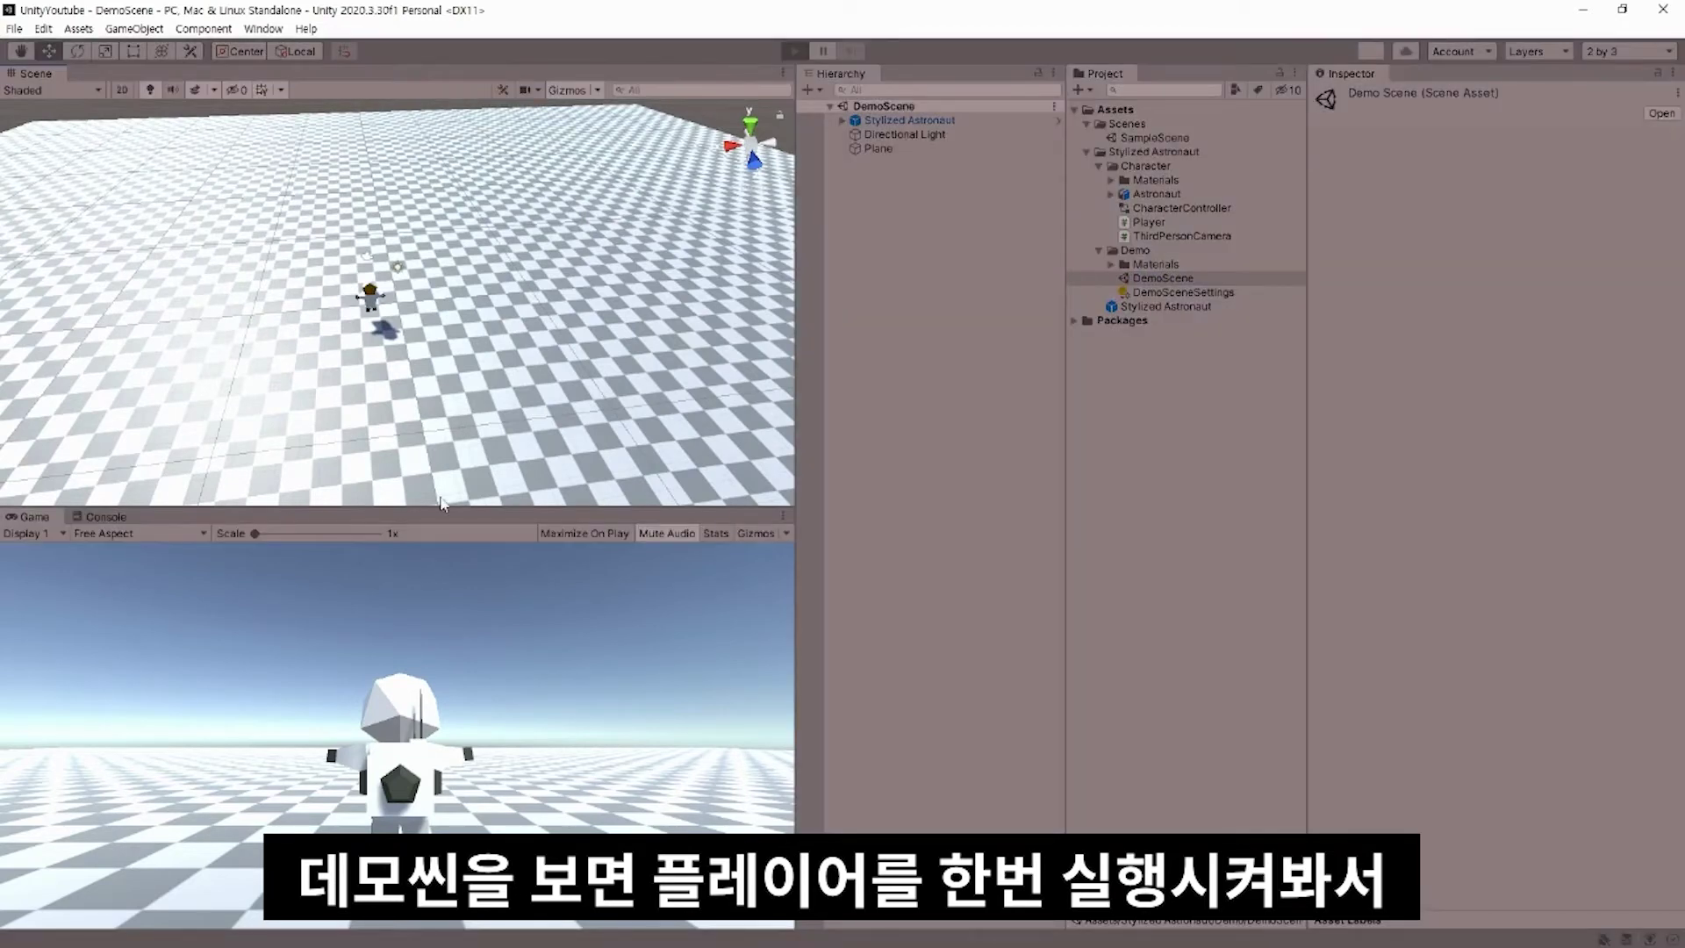
key(w)
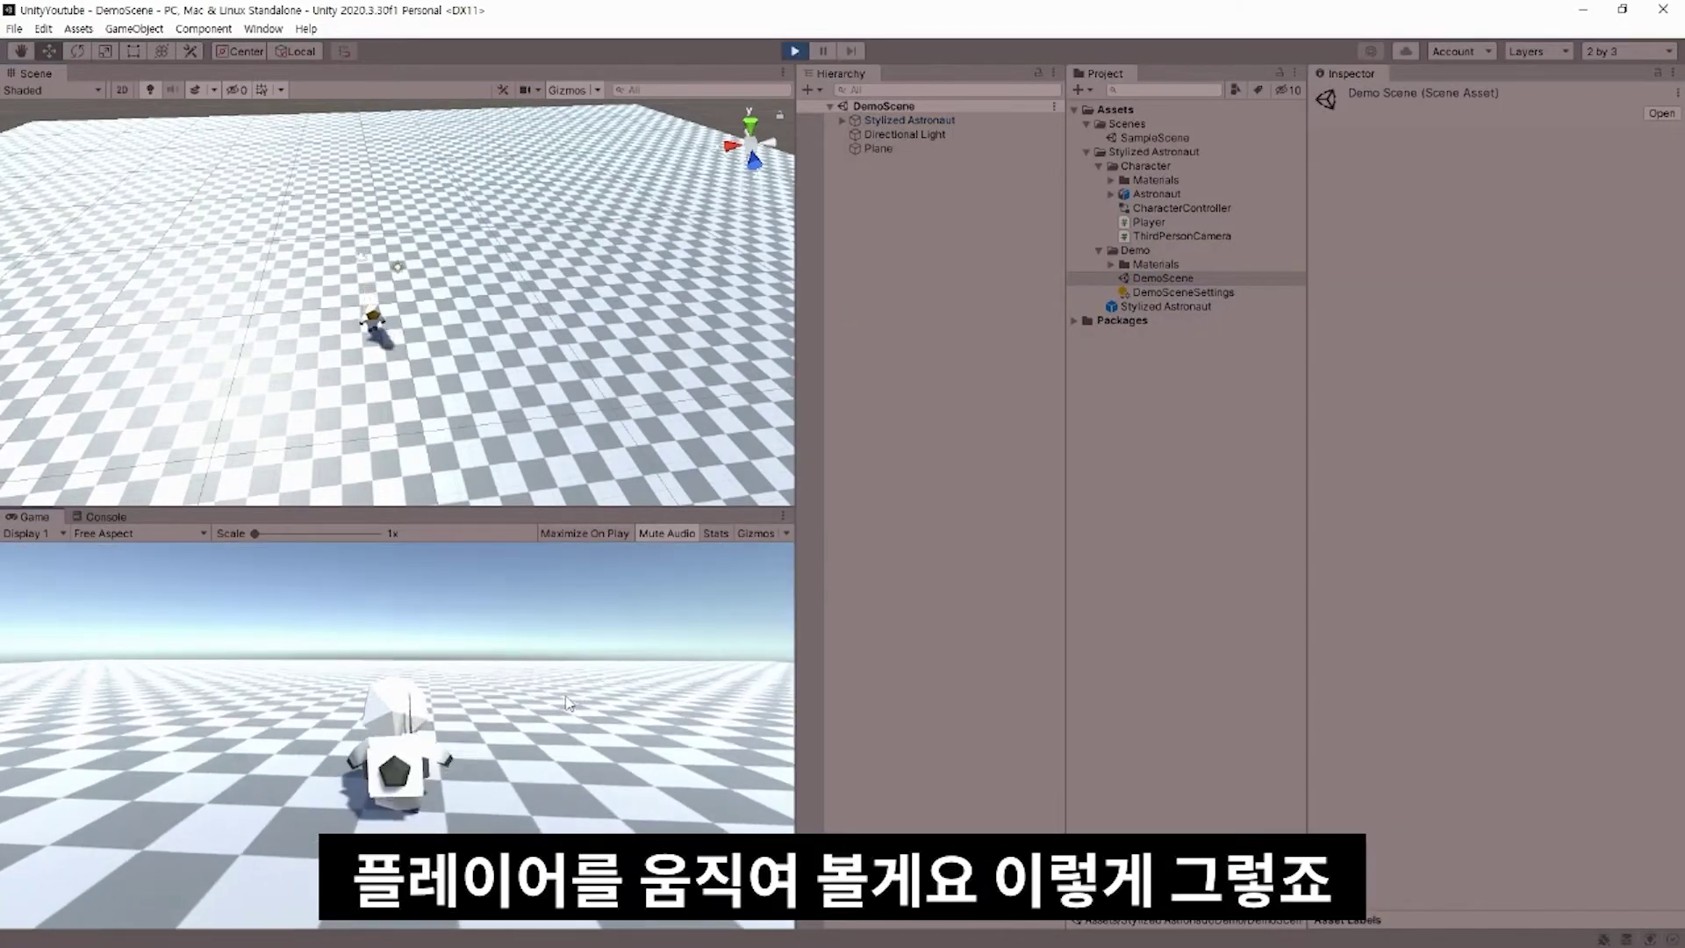
key(w)
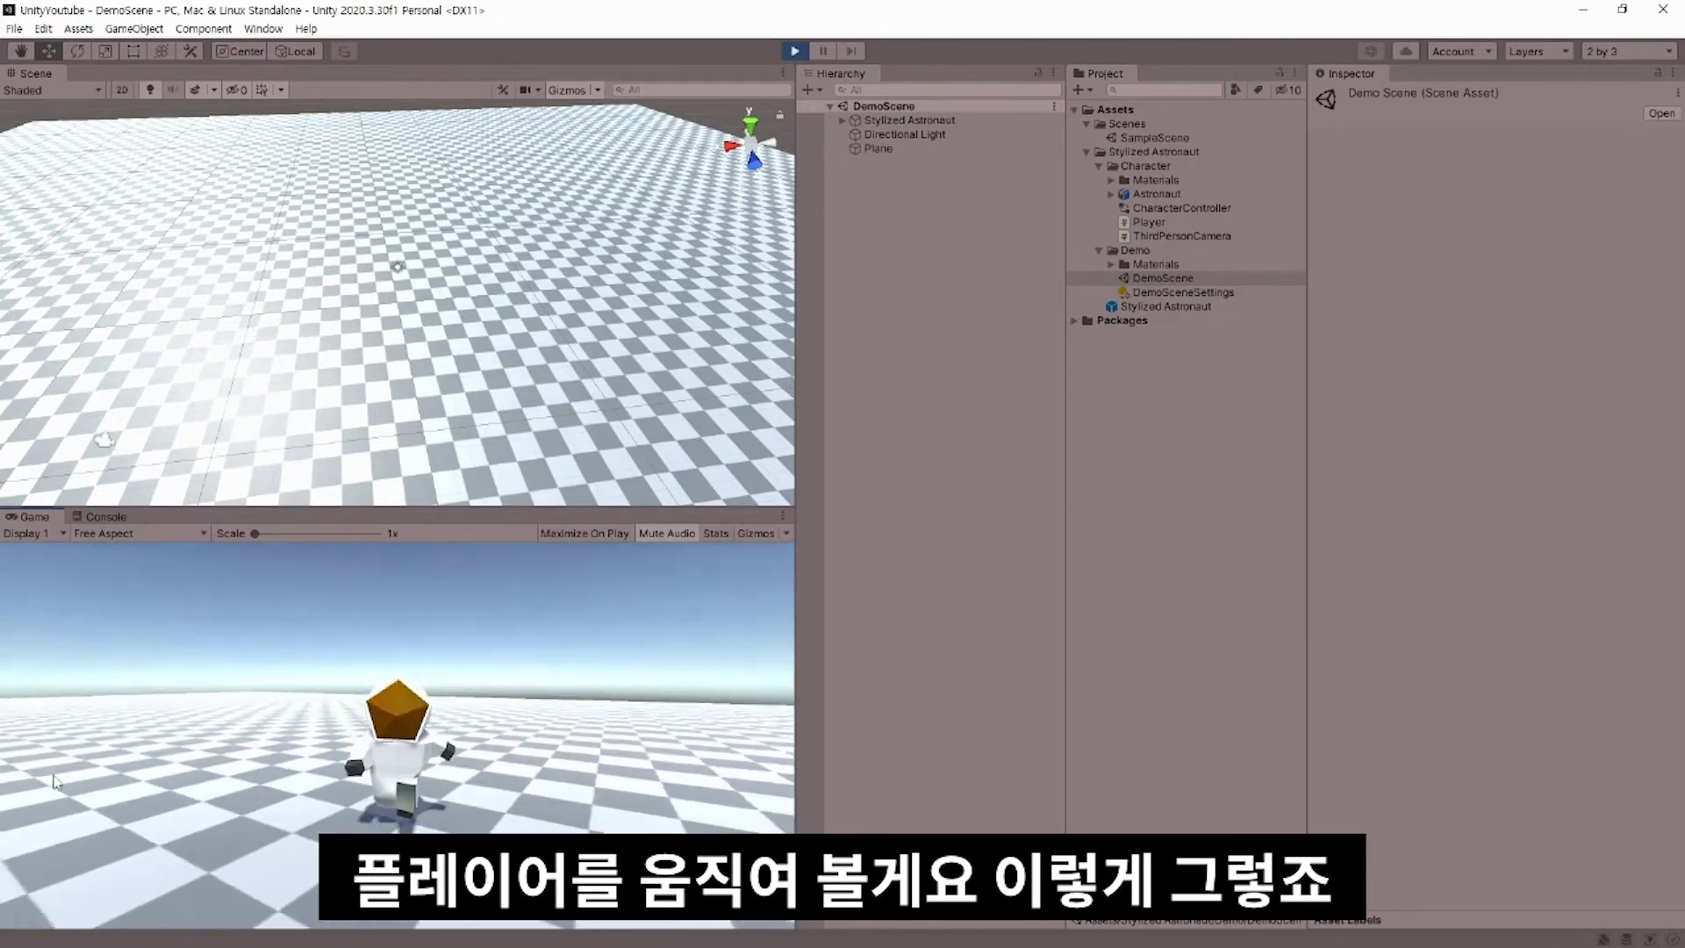
key(w)
key(w)
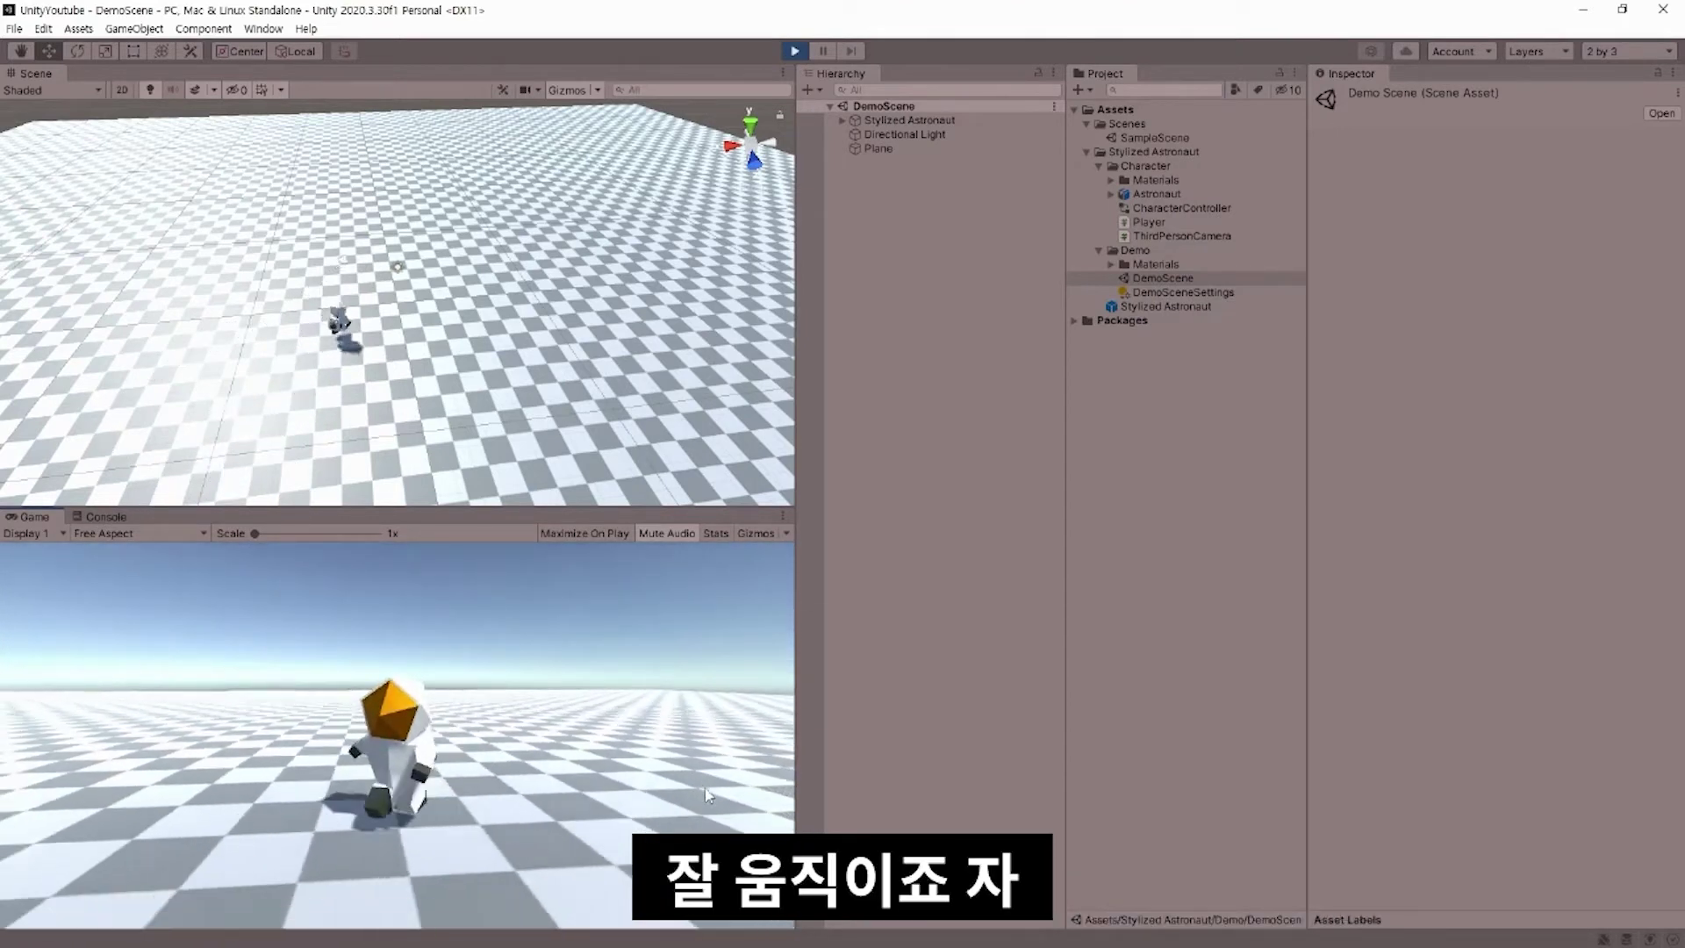
key(w)
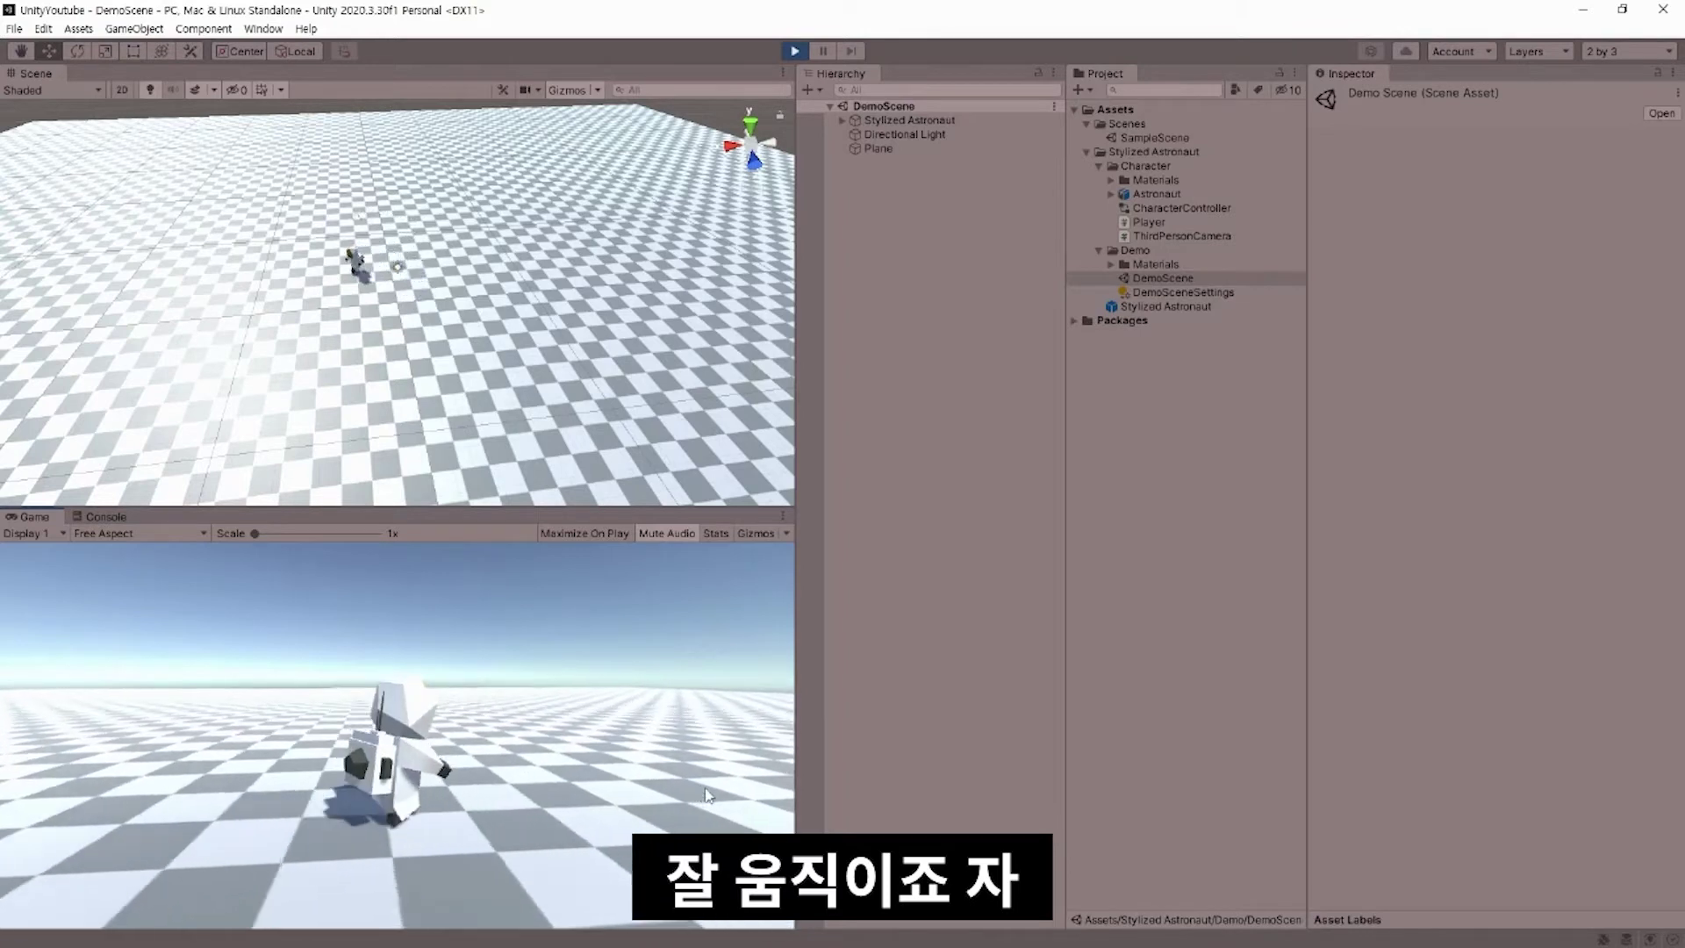
key(w)
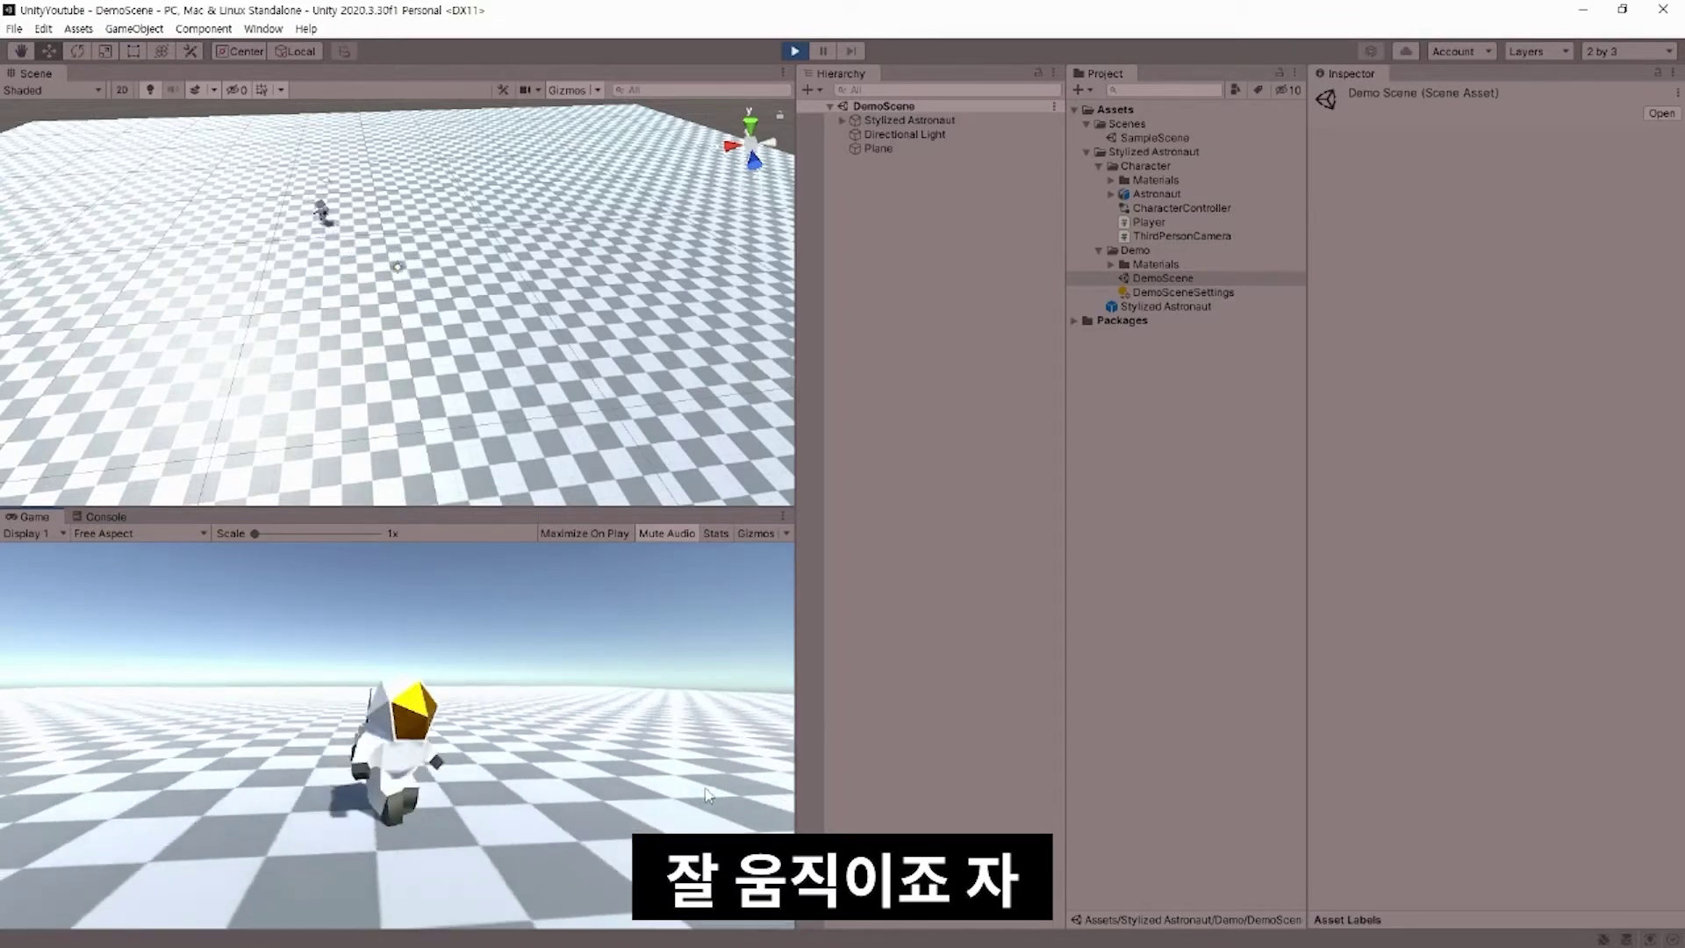
key(s)
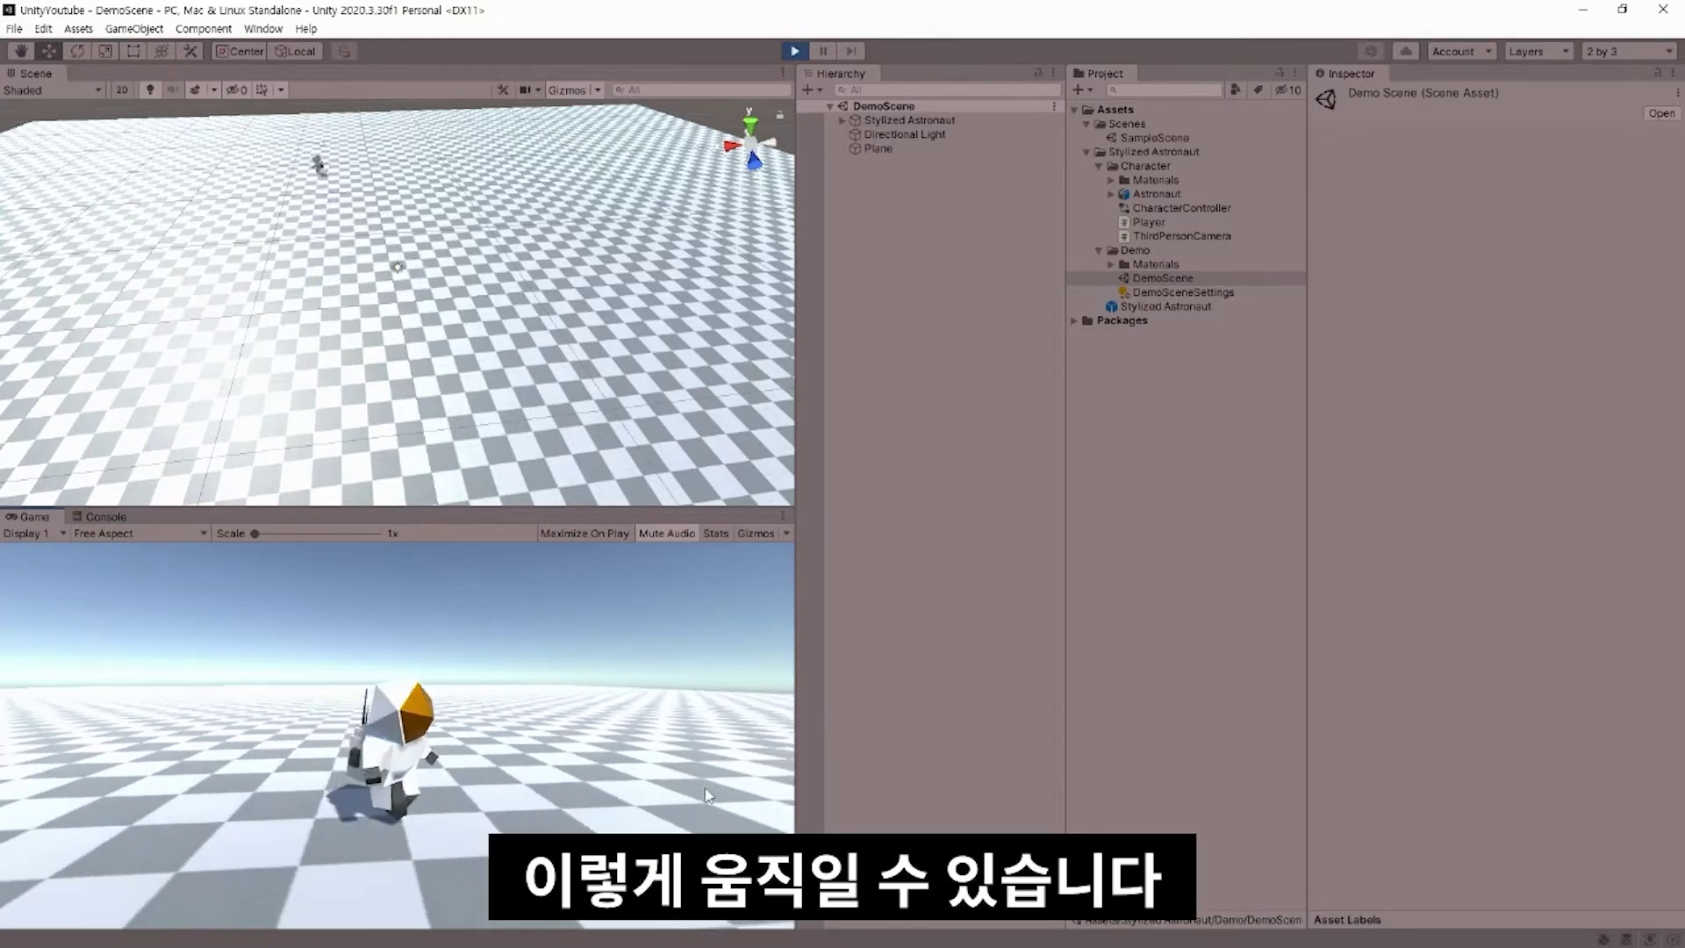
key(Up)
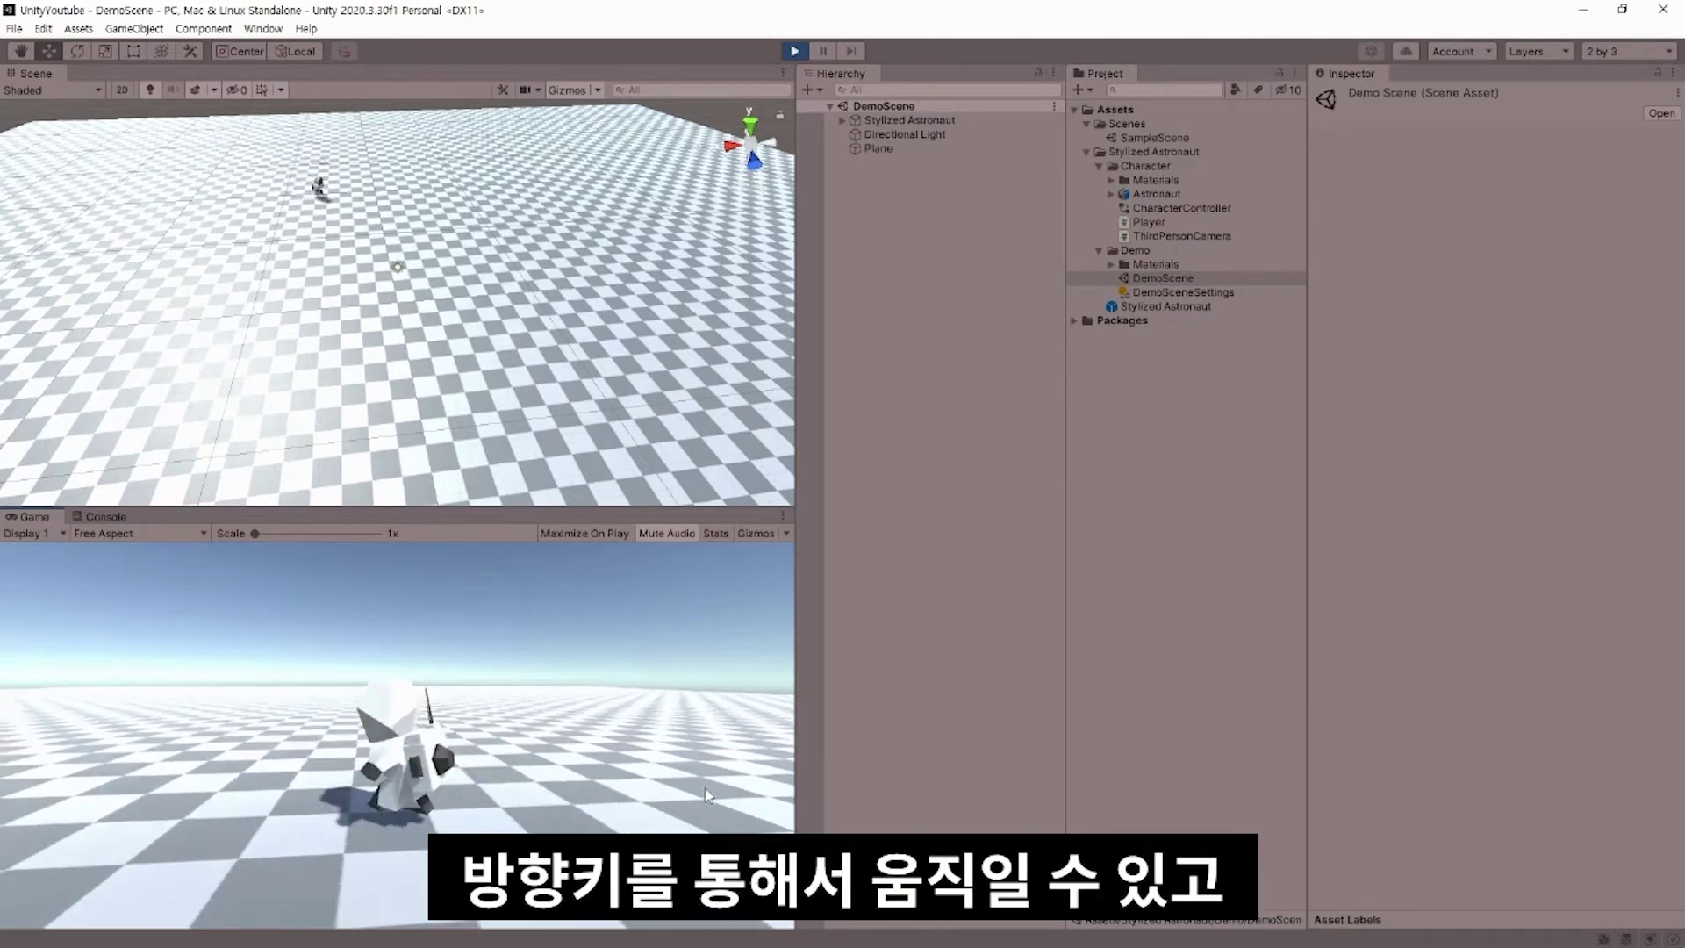
key(Down)
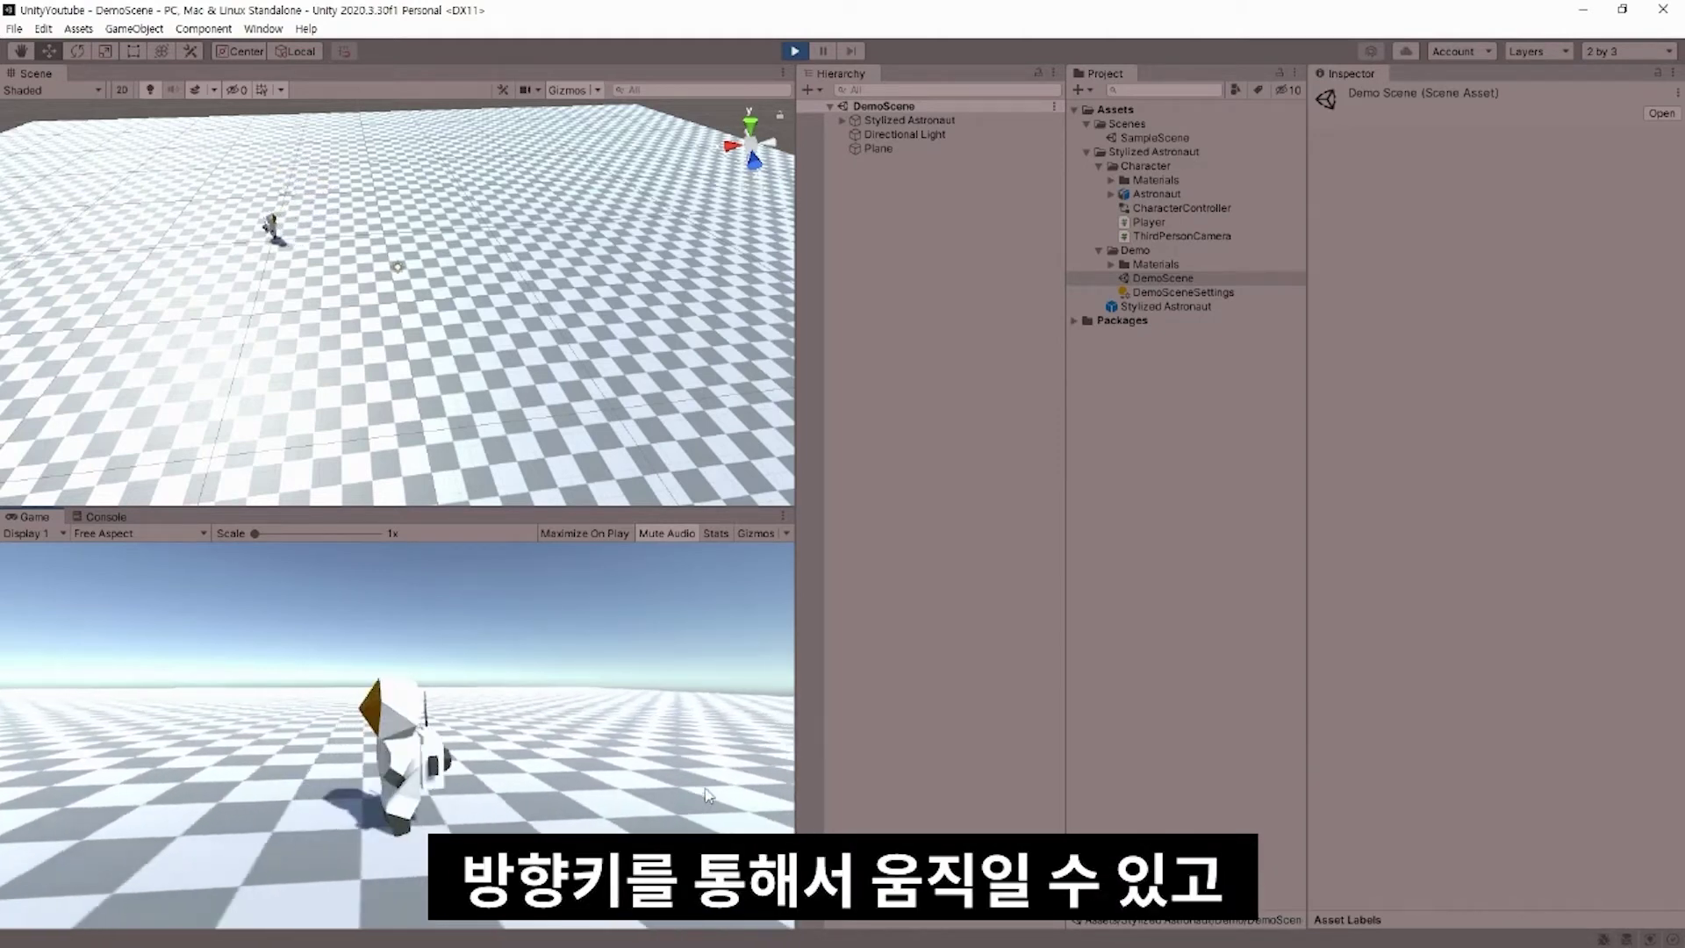
key(Down)
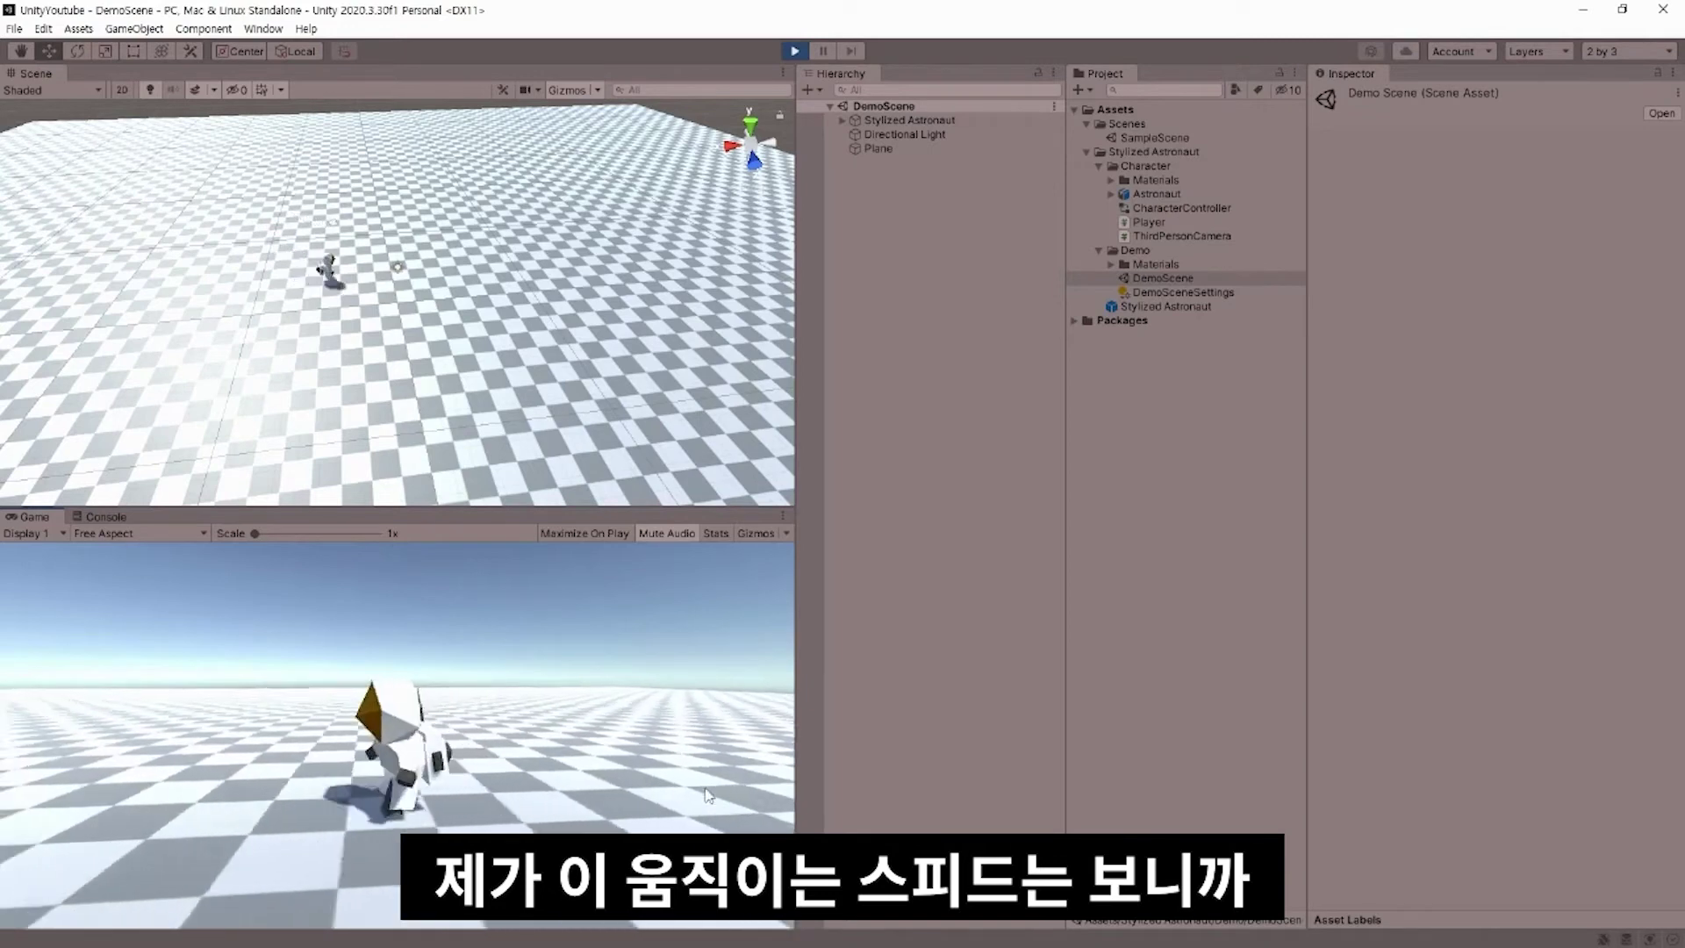
Step: Select the Stylized Astronaut, set its Player Speed to 14, and test walking
click(904, 120)
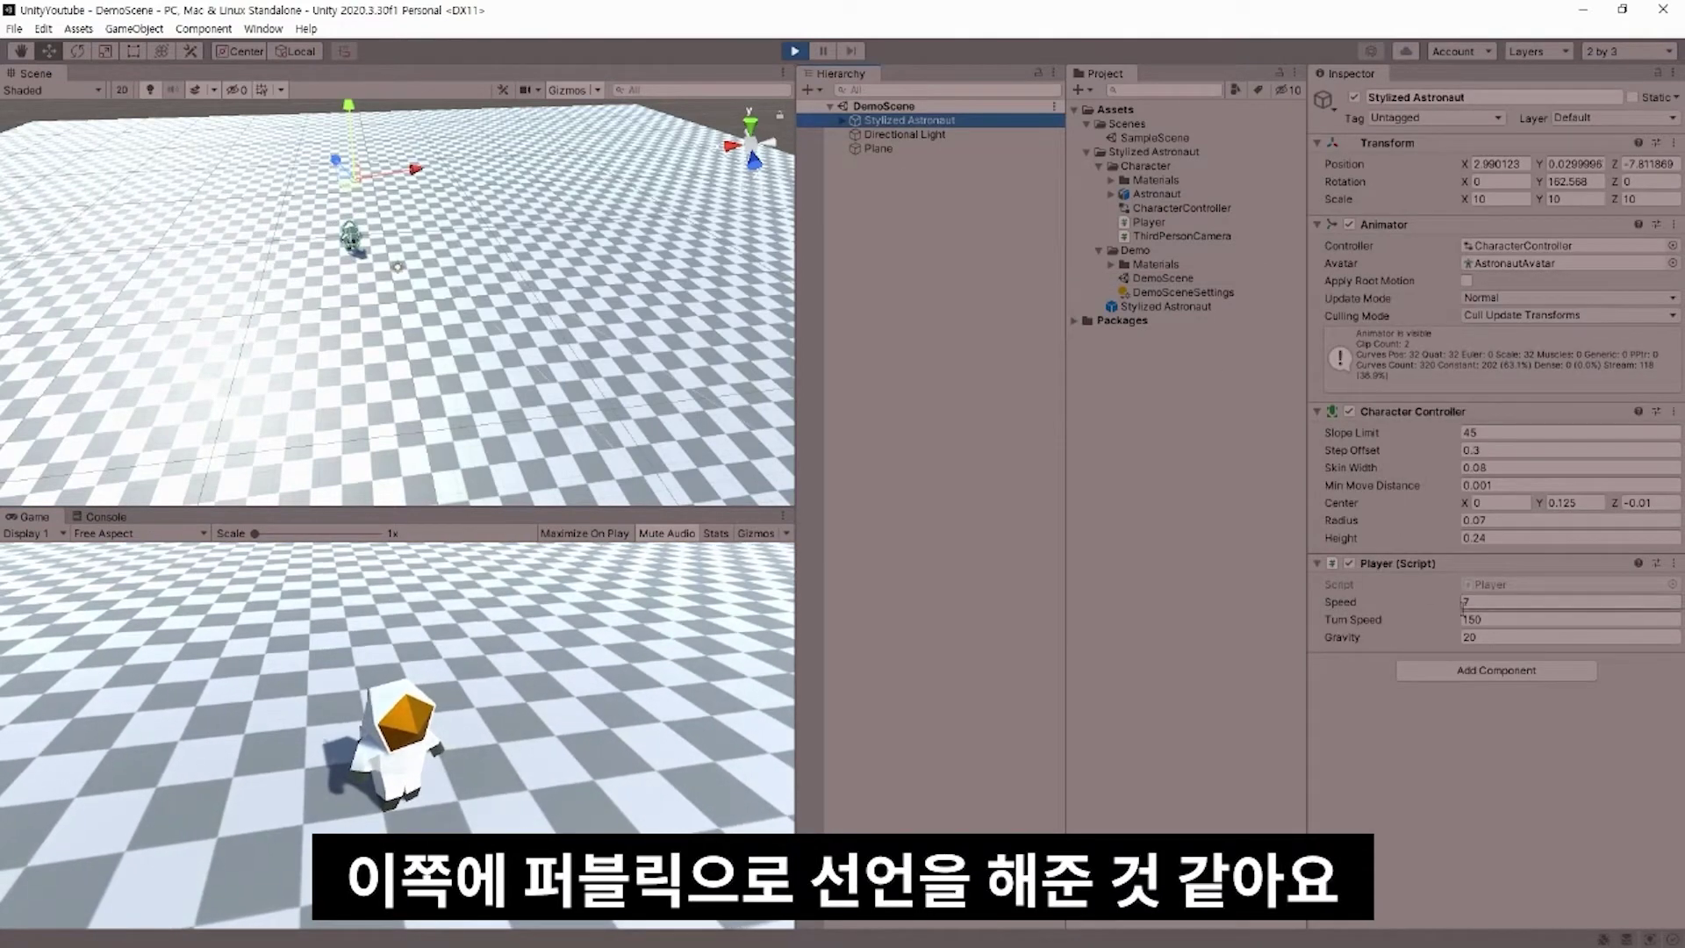
click(1484, 603)
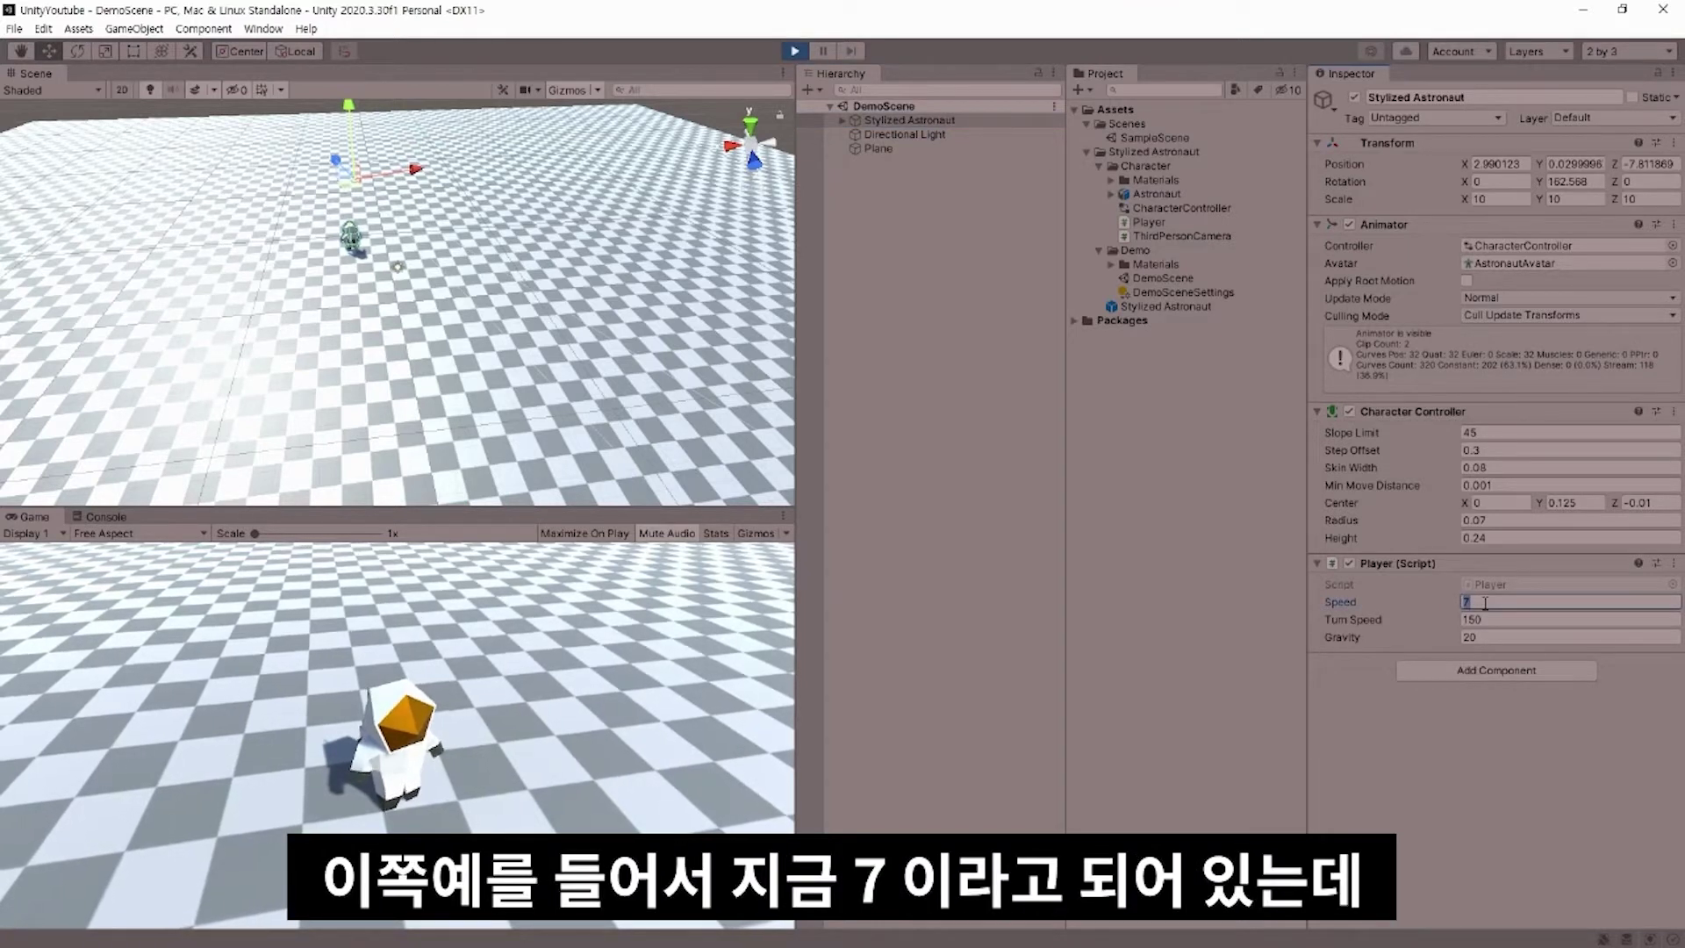
text(14)
click(571, 671)
key(w)
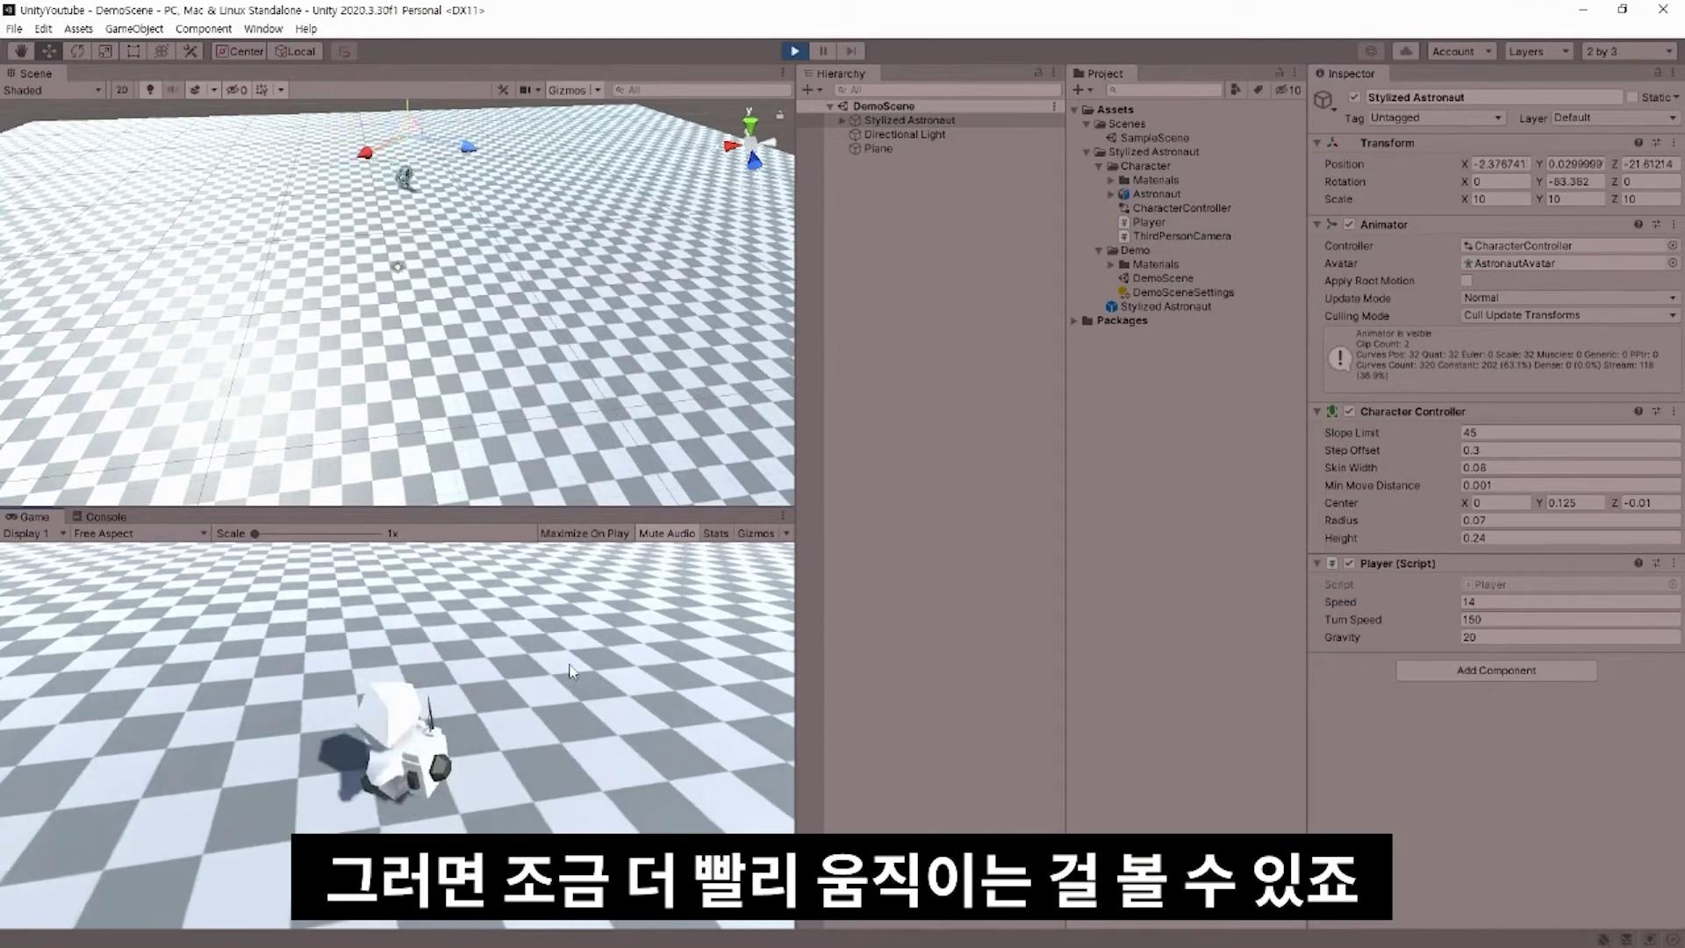
key(d)
key(a)
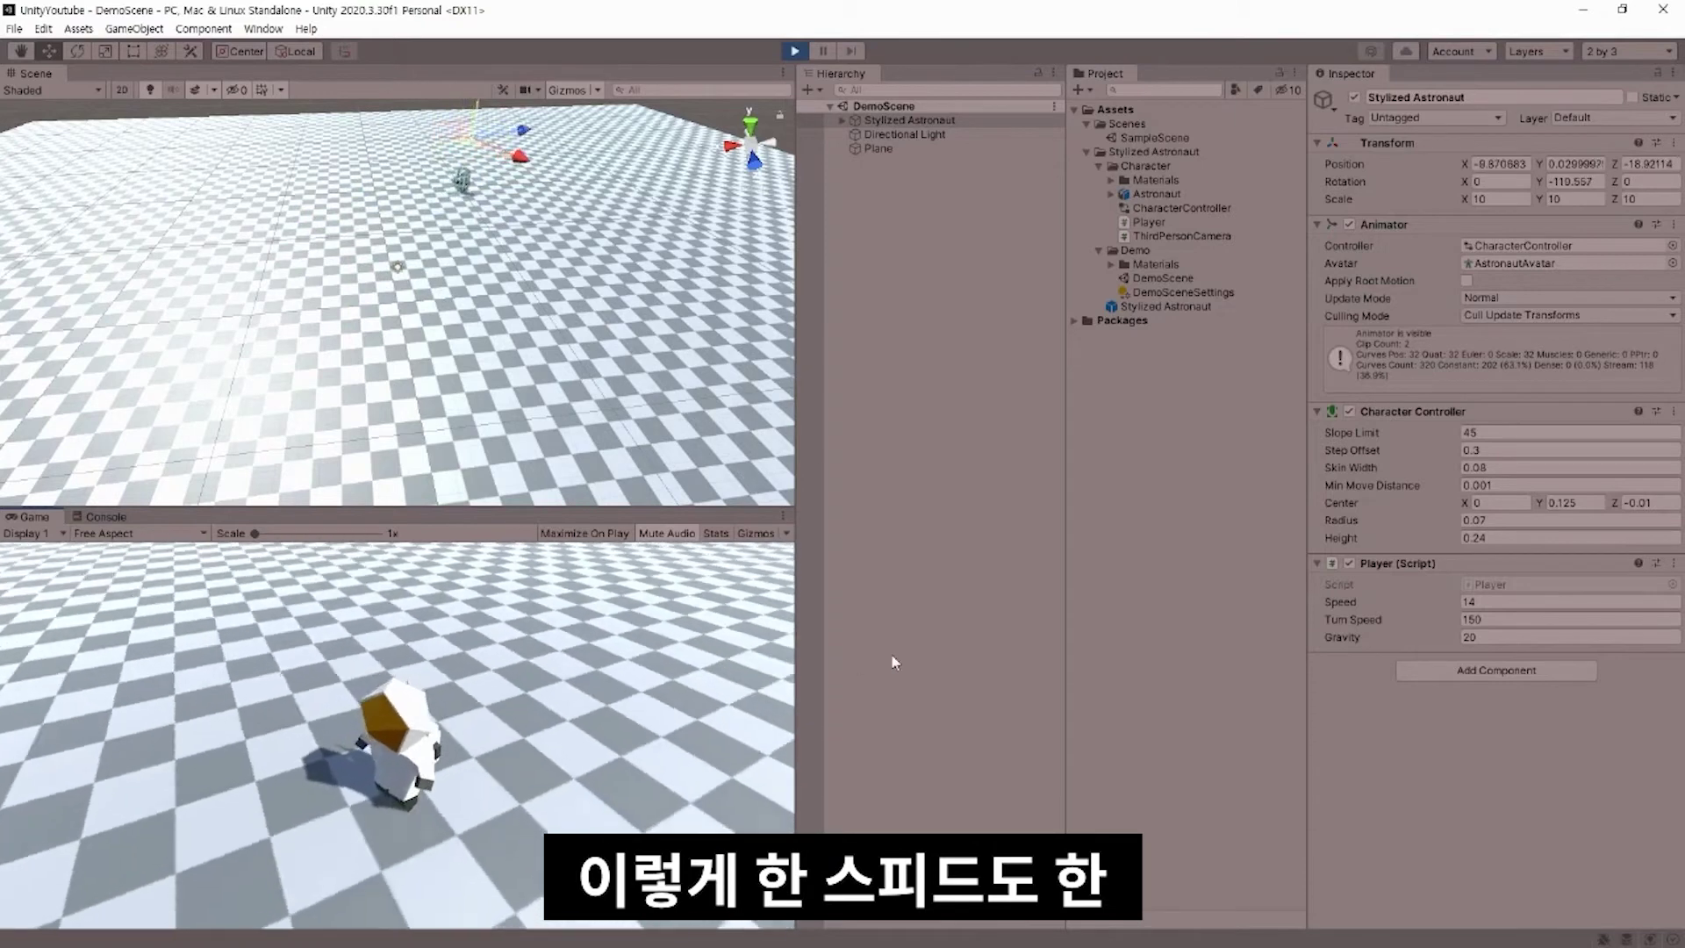
Step: Set the Player Turn Speed to 300 and test the faster turning
click(1497, 619)
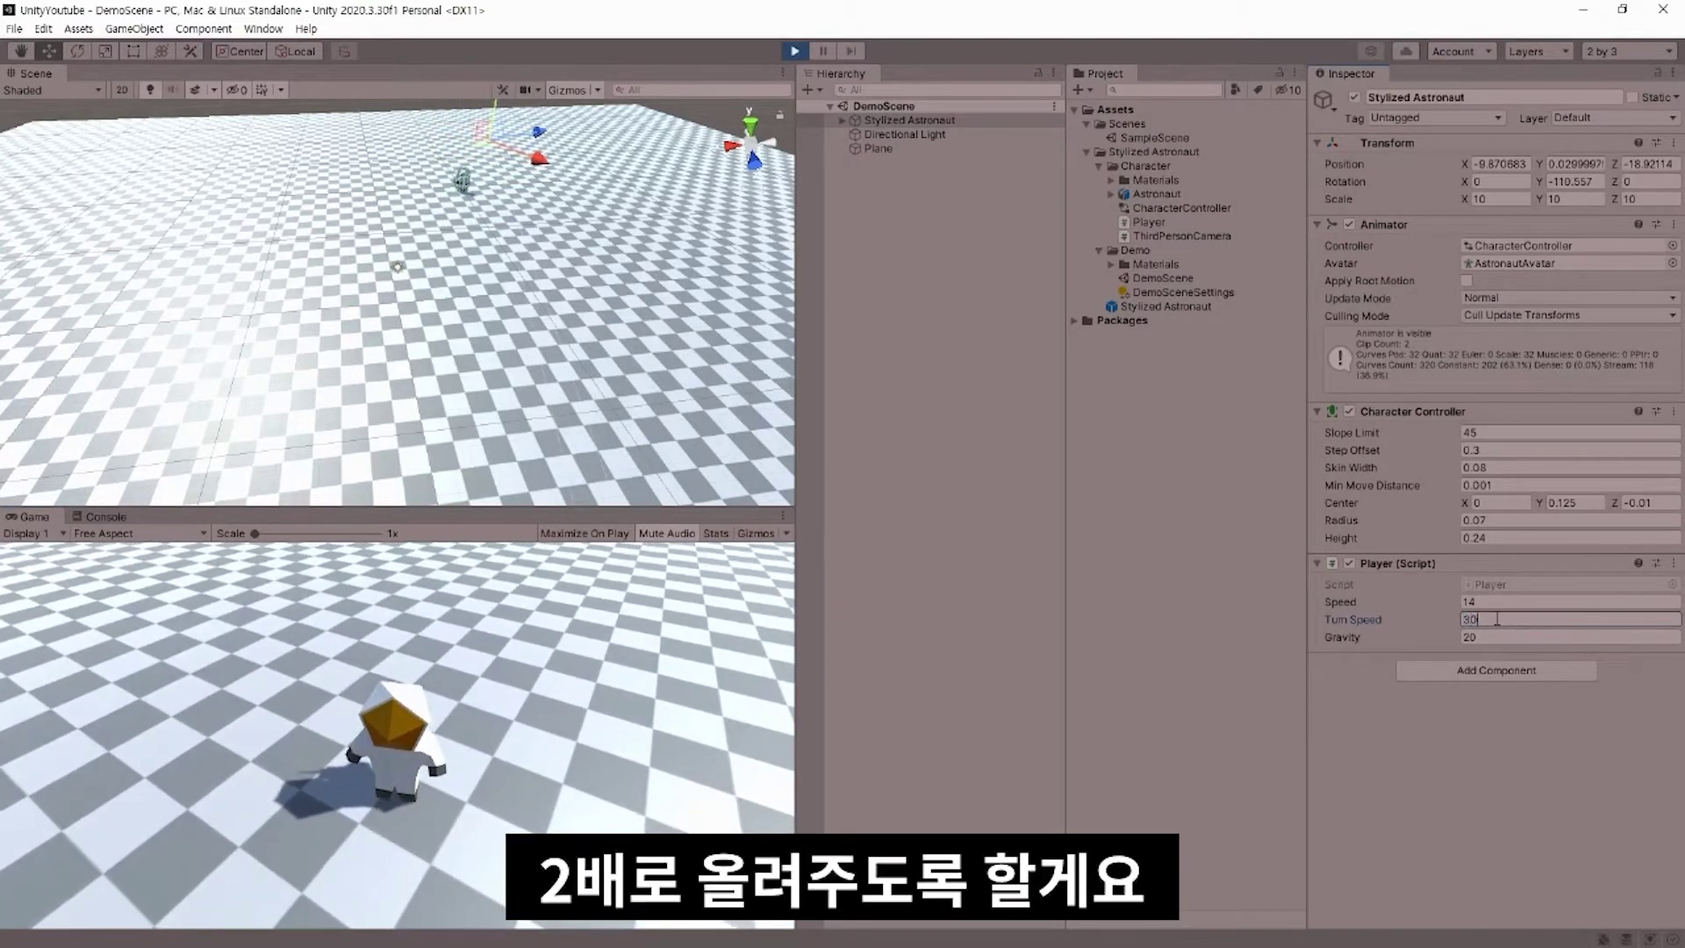
text(300)
click(418, 792)
key(a)
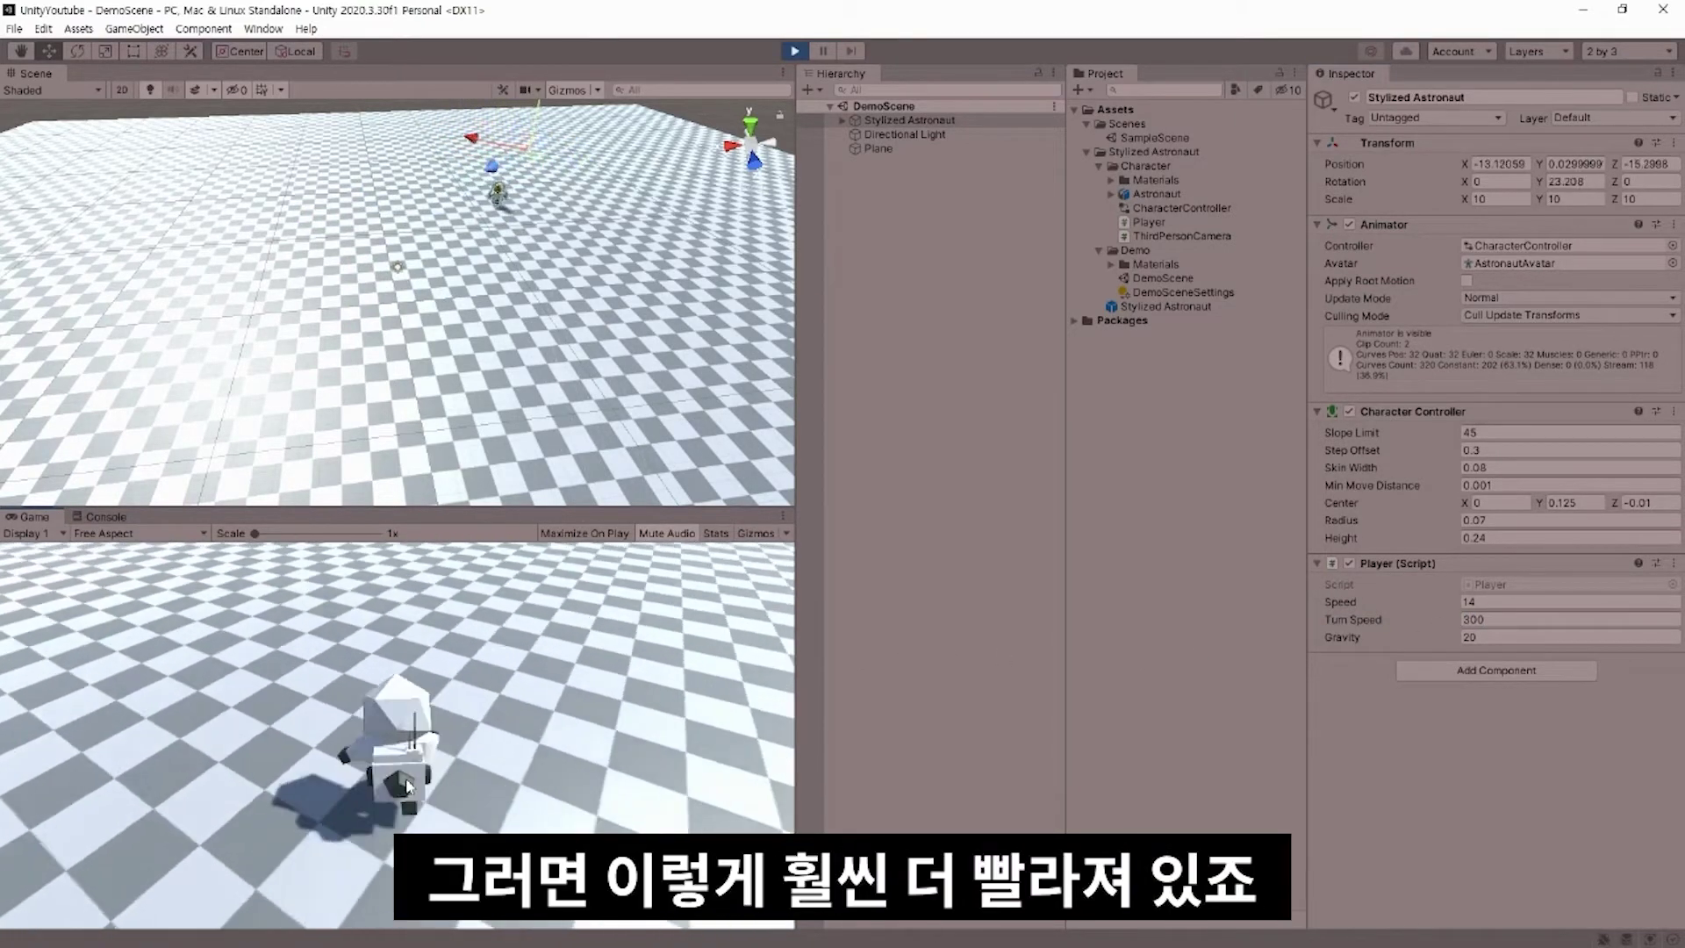
key(a)
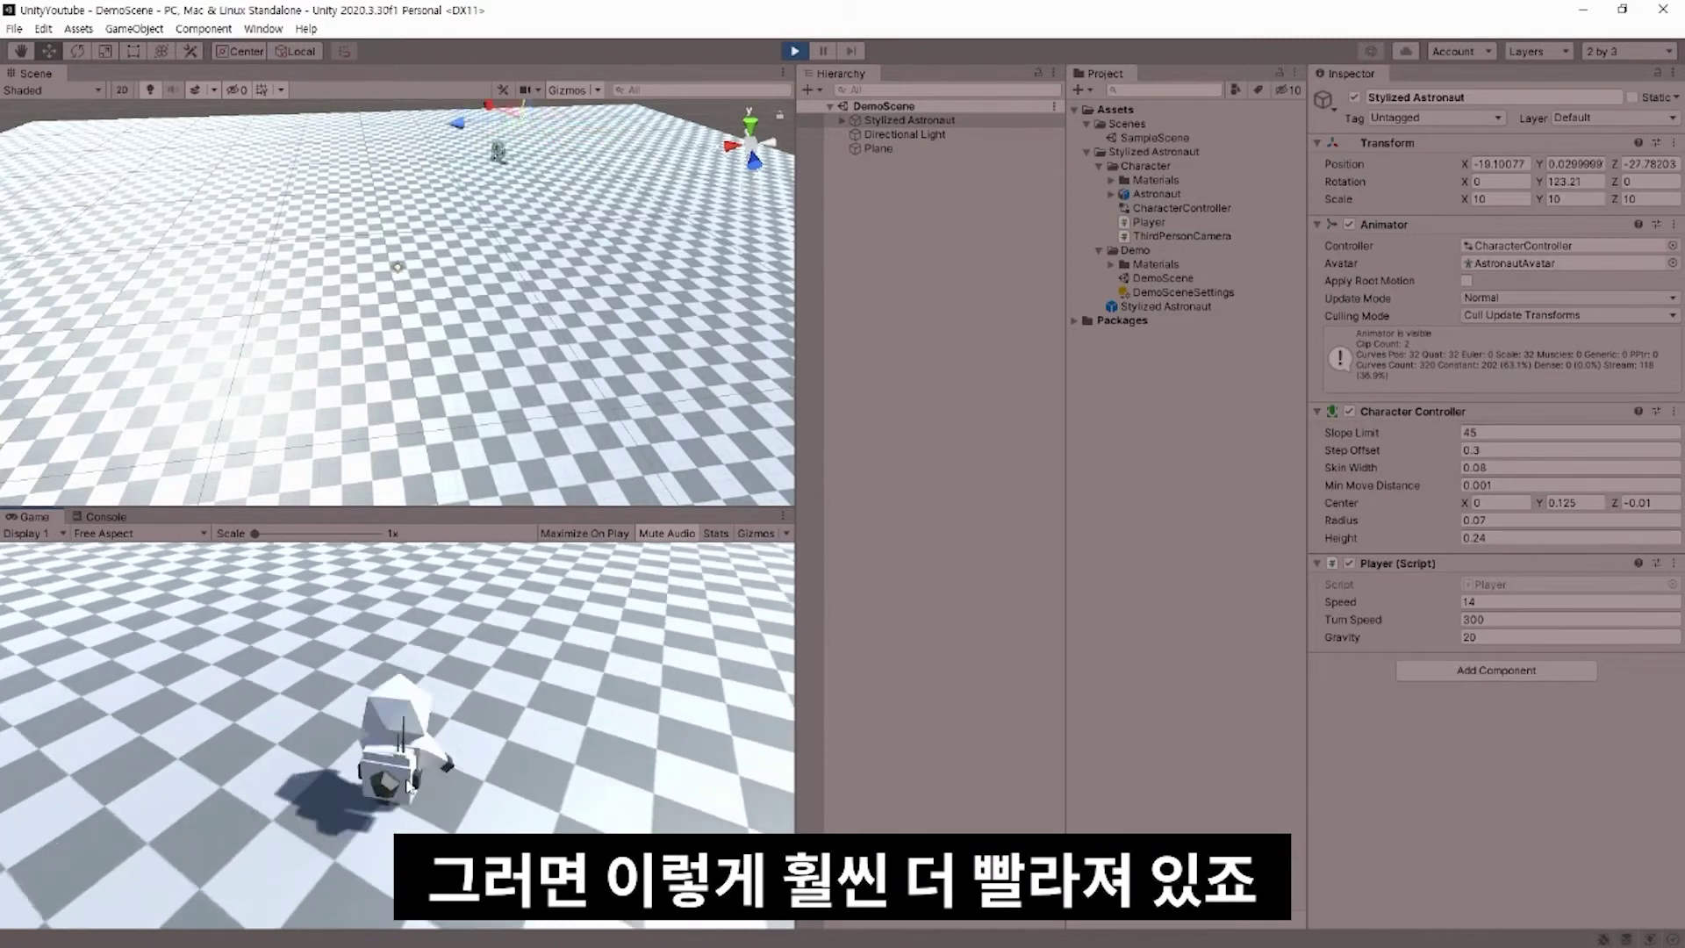
key(a)
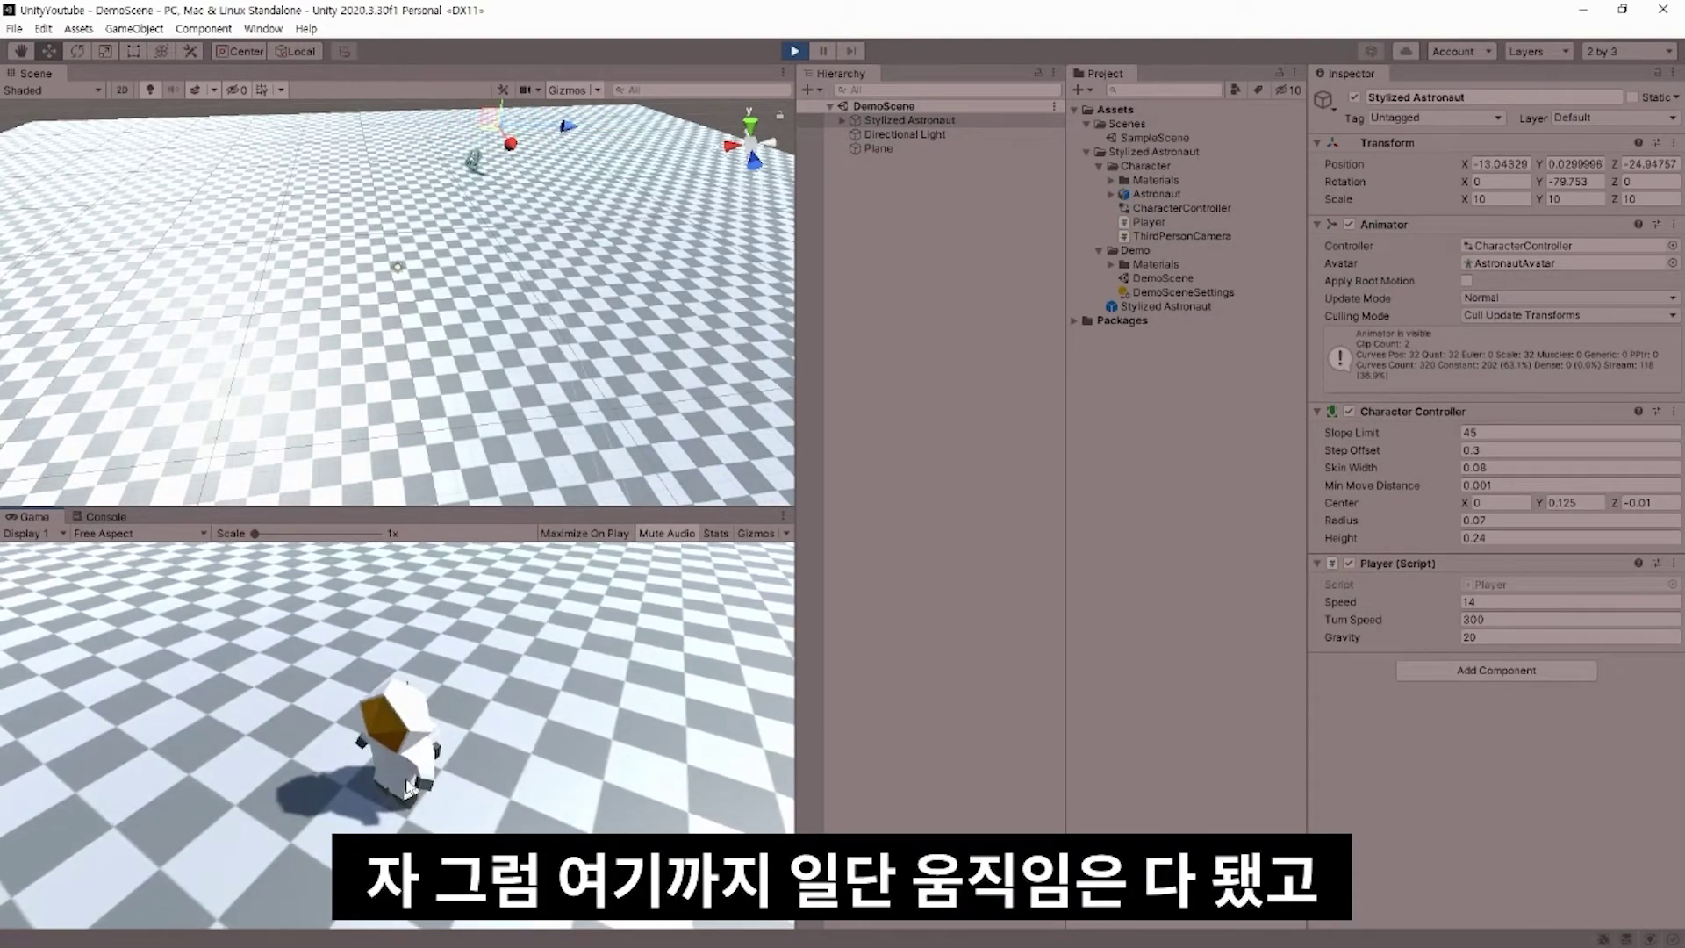
Step: Stop play mode and expand Stylized Astronaut to show Armature, Player and Player_Camera
click(794, 52)
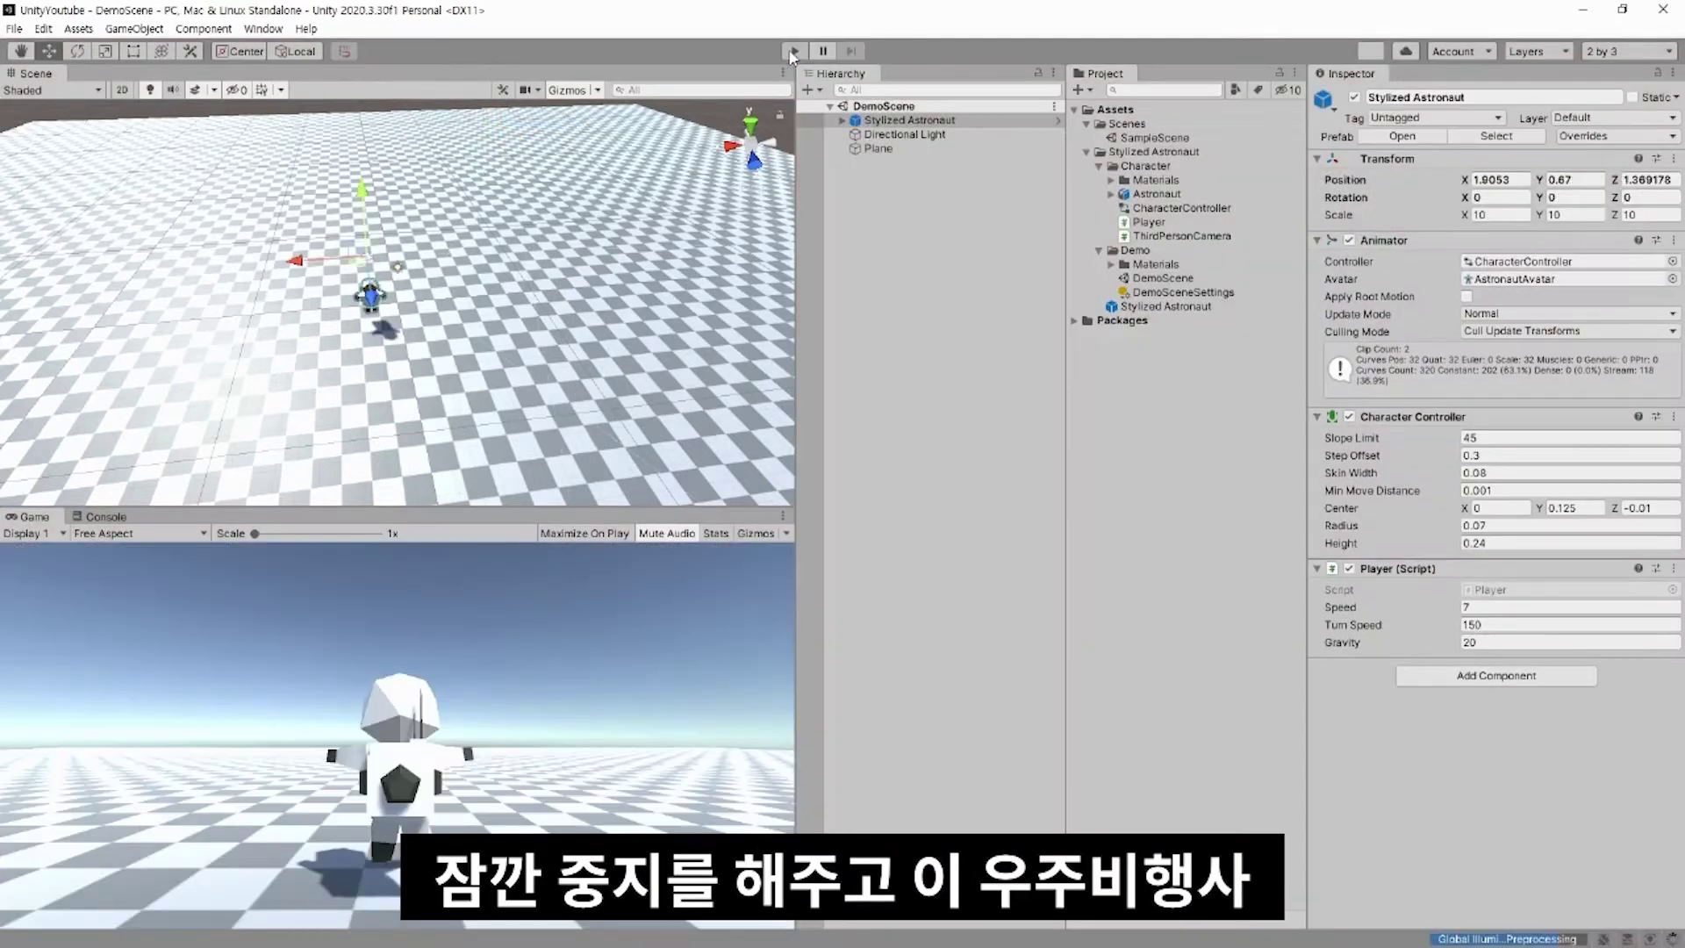
click(793, 51)
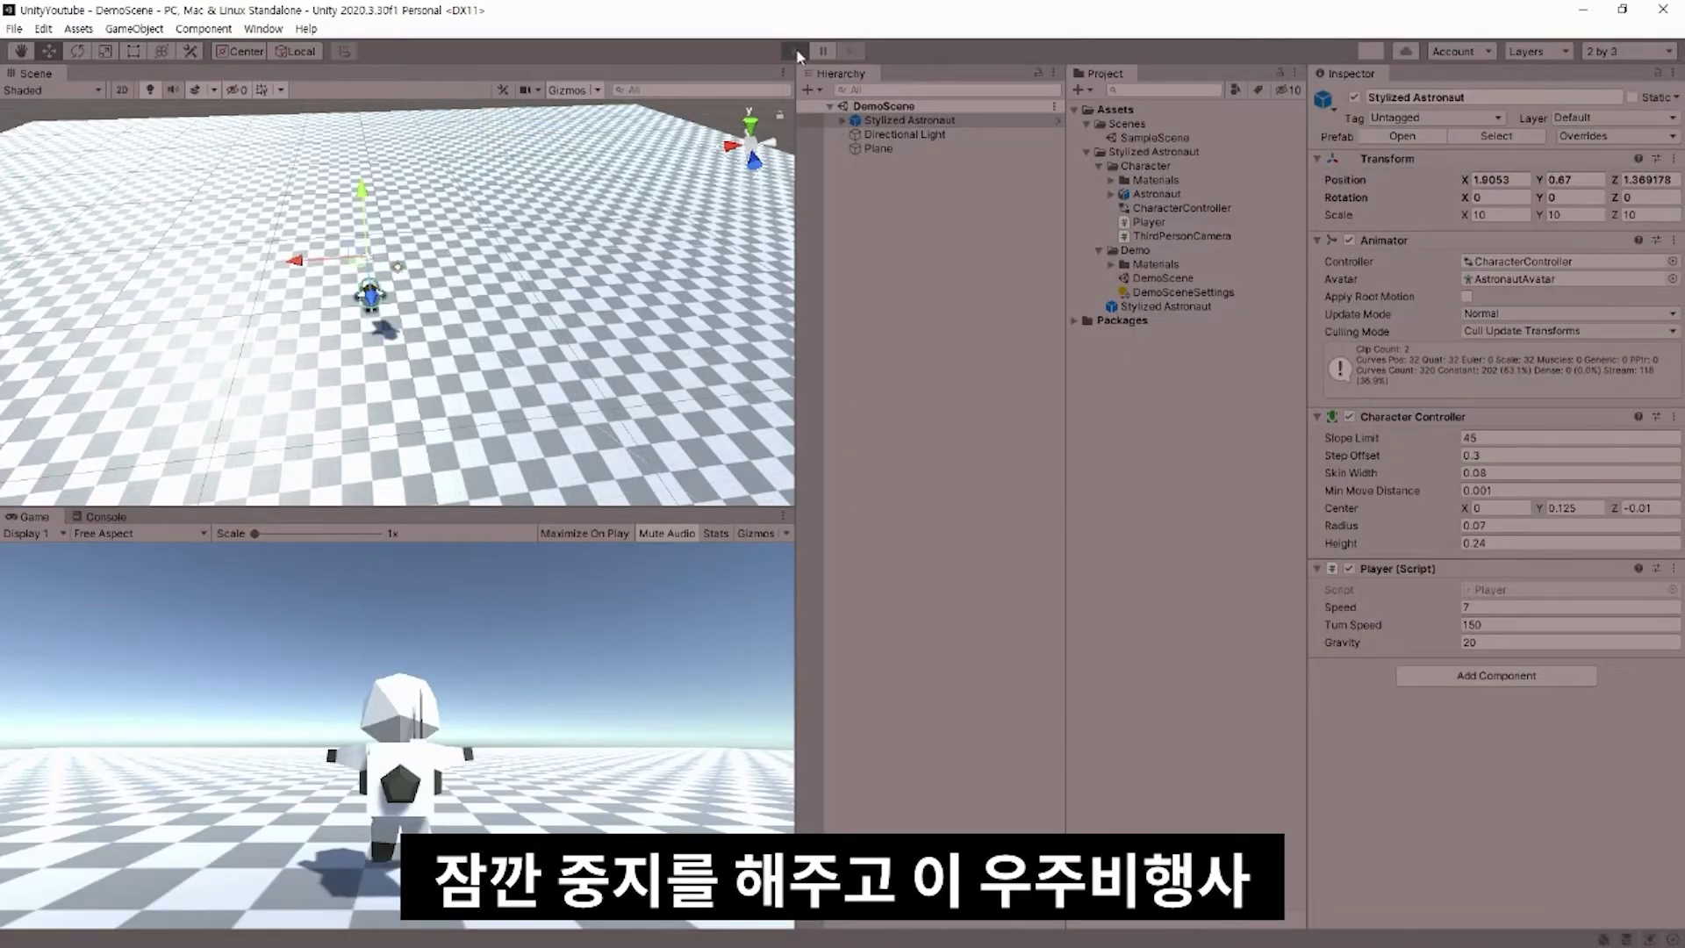
click(795, 51)
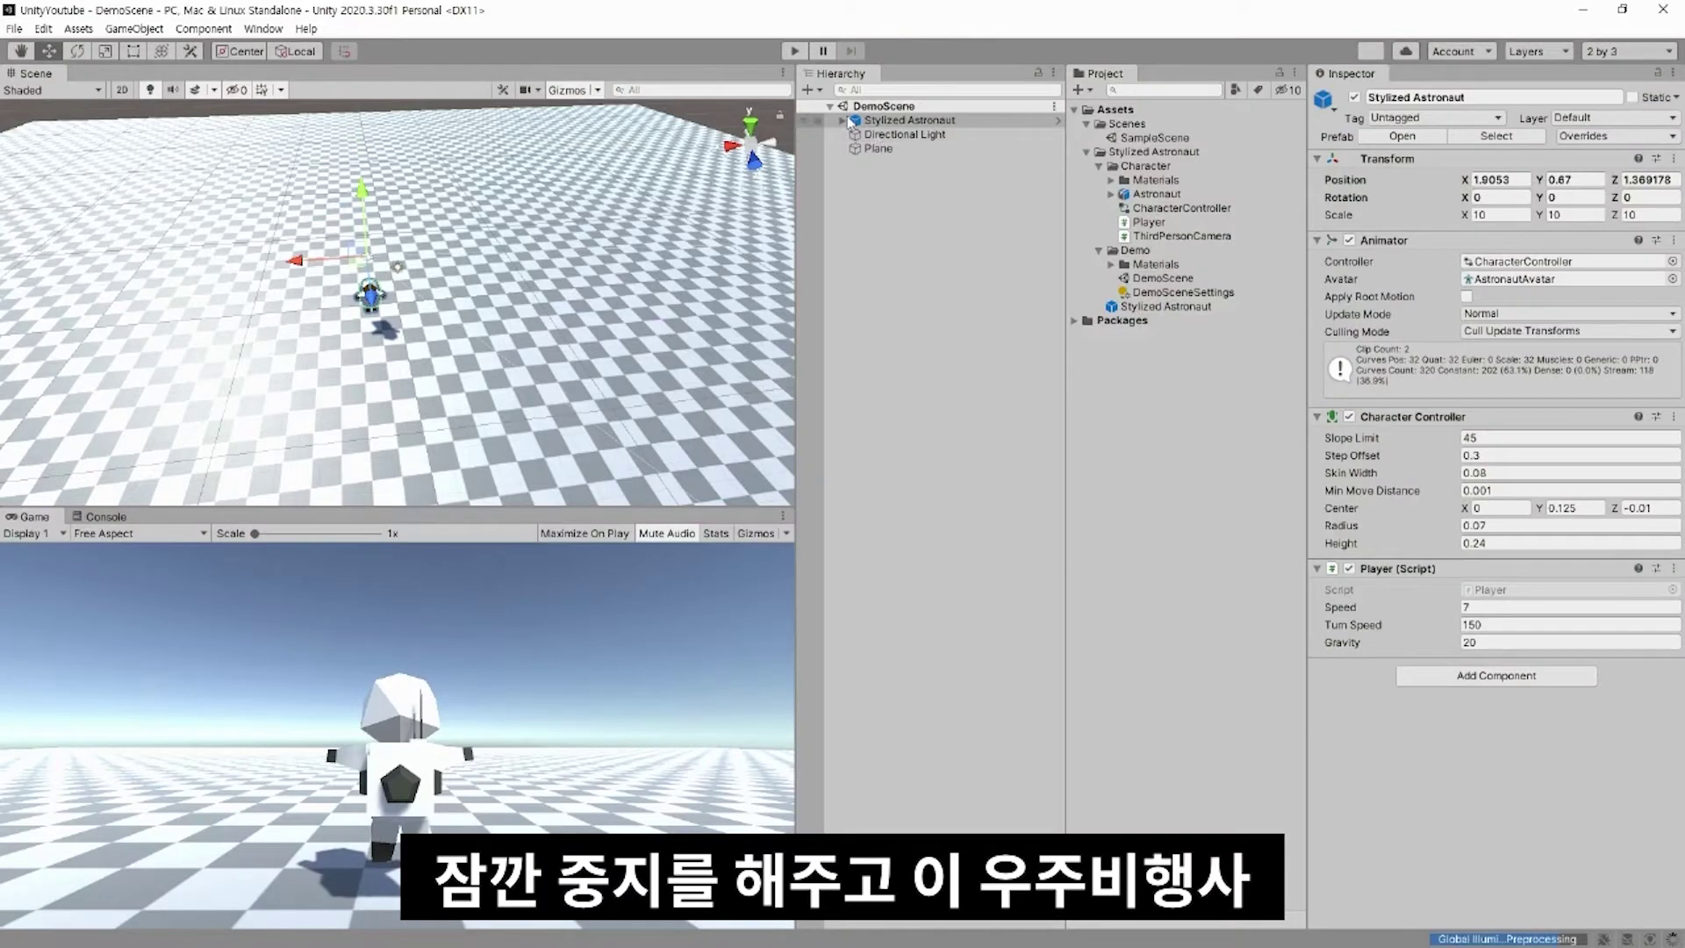
click(844, 120)
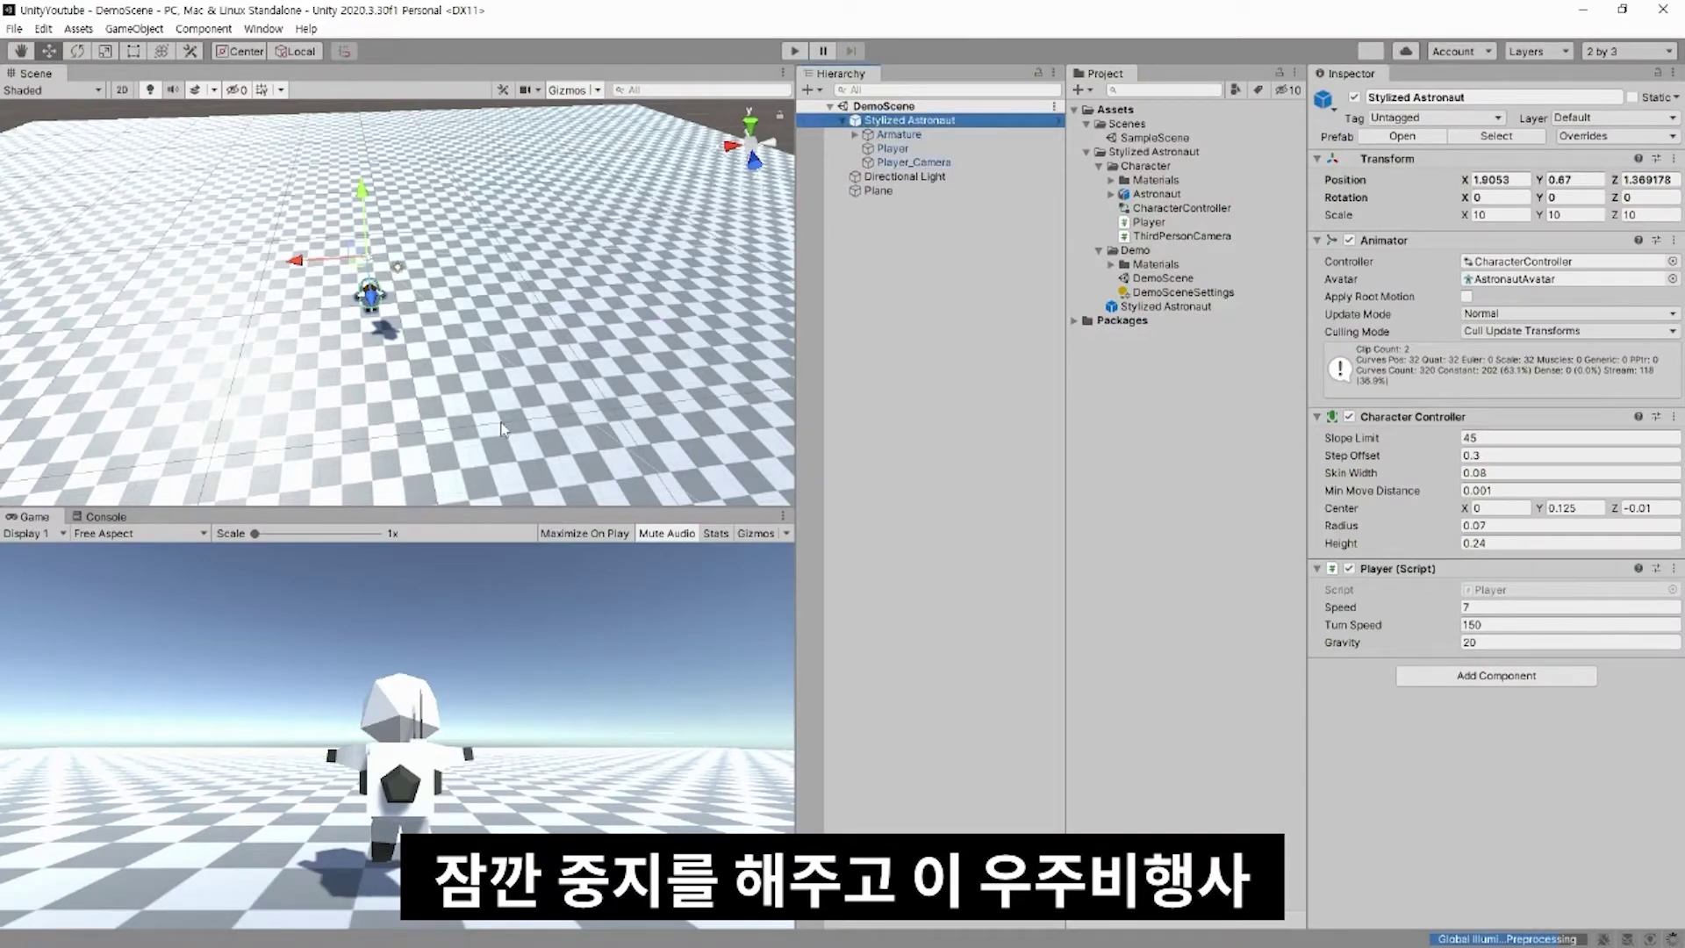
Step: Orbit the Scene view and ping the Player script asset in the Project window
mouse_move(490, 392)
alt+mouse_down()
mouse_move(446, 271)
mouse_move(413, 368)
alt+mouse_up()
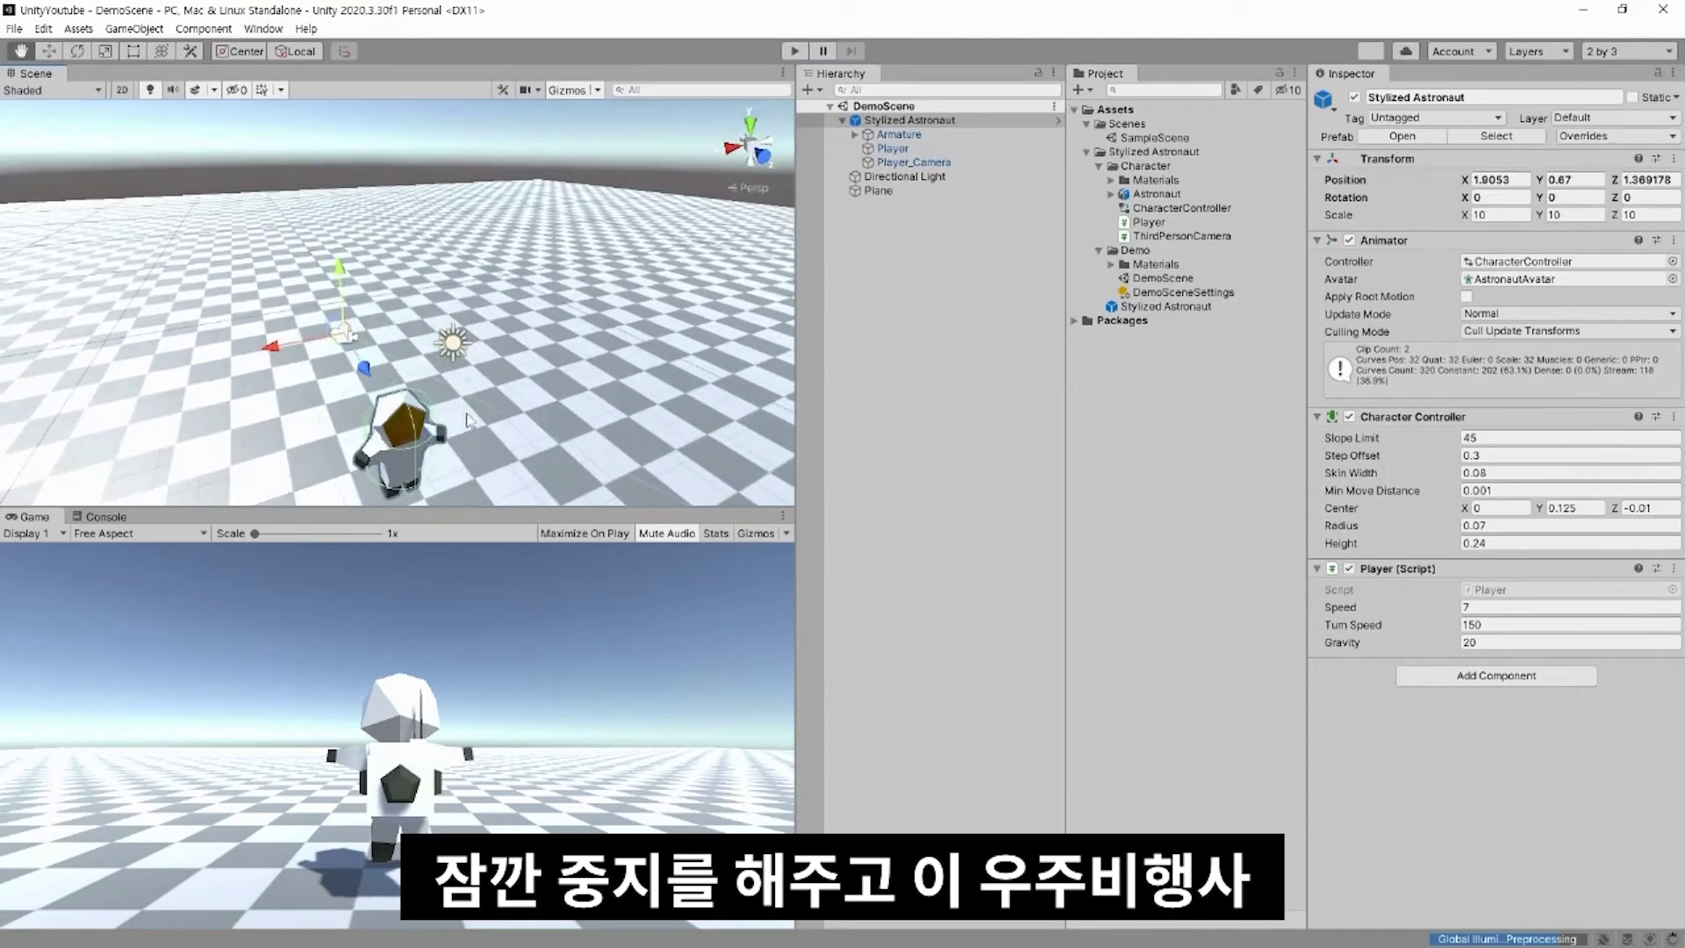
click(907, 126)
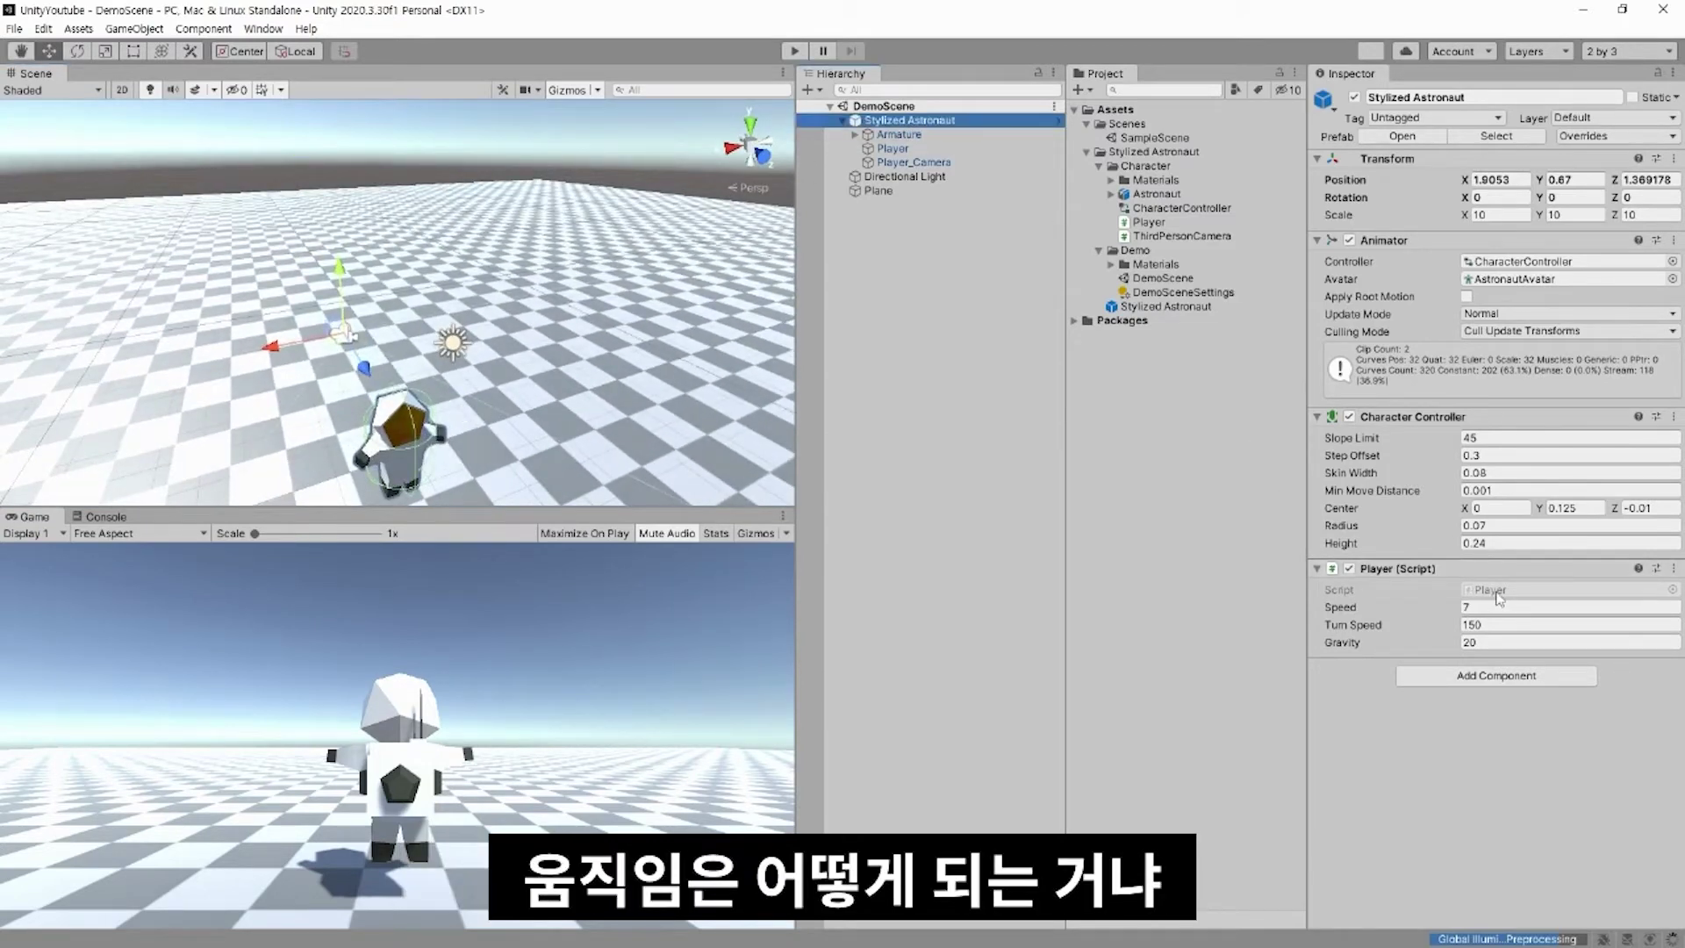
click(1496, 591)
Step: Open Player.cs in Visual Studio from the Player script, then minimize the window
double_click(1497, 591)
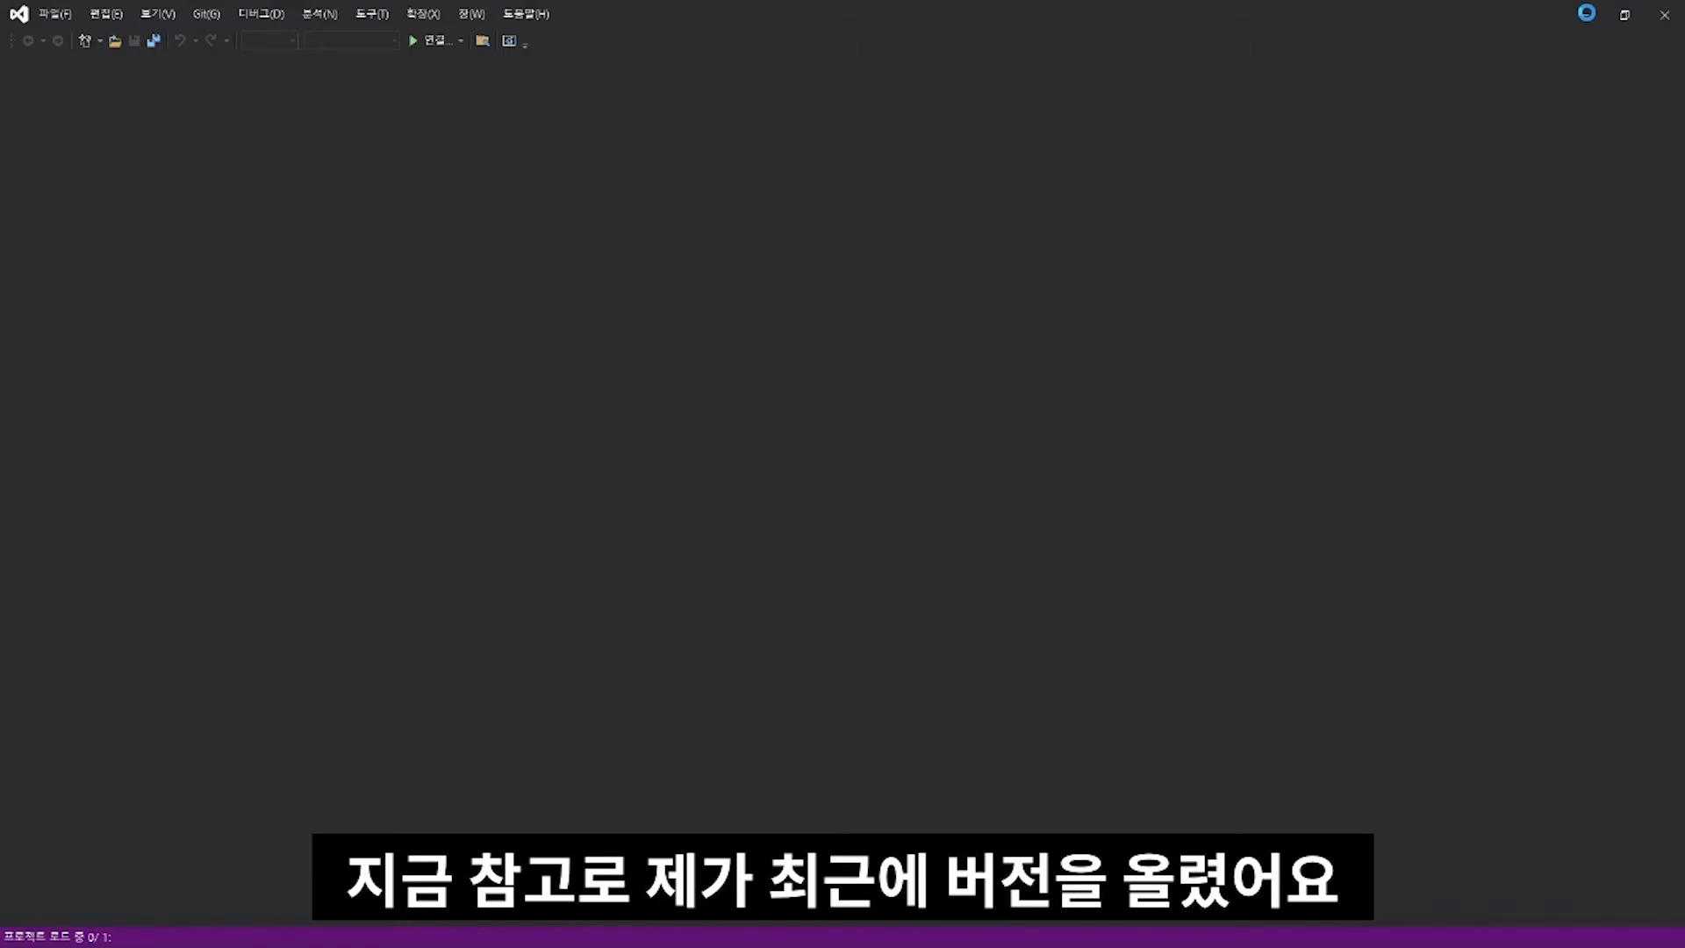
click(1586, 13)
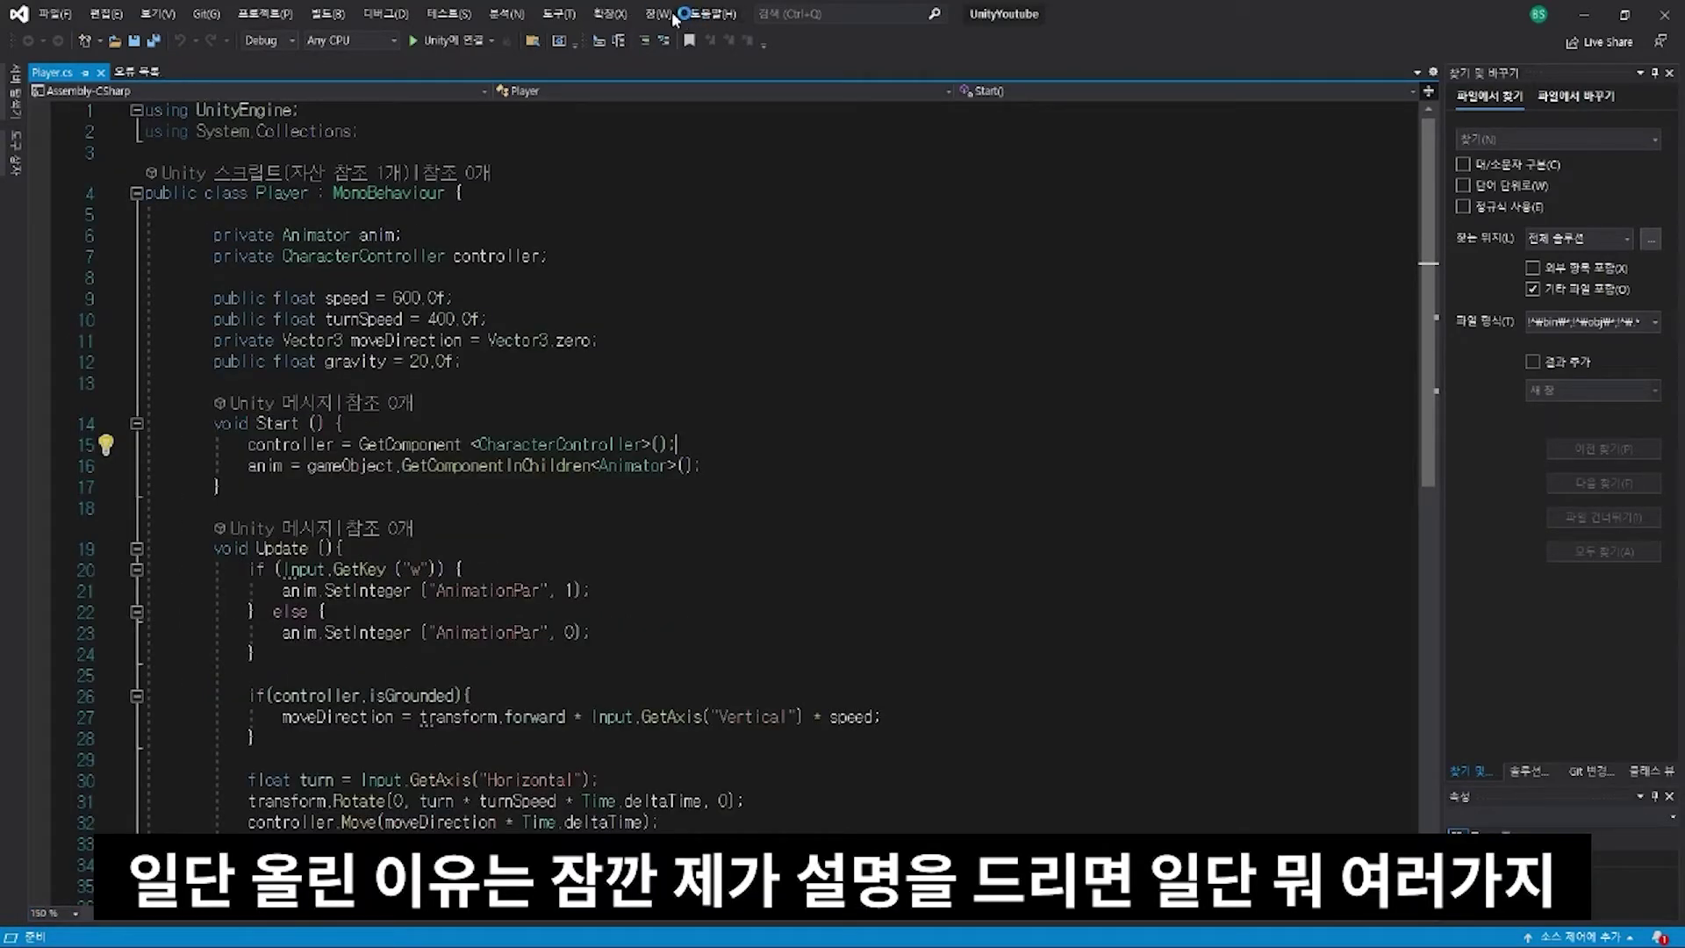
click(674, 15)
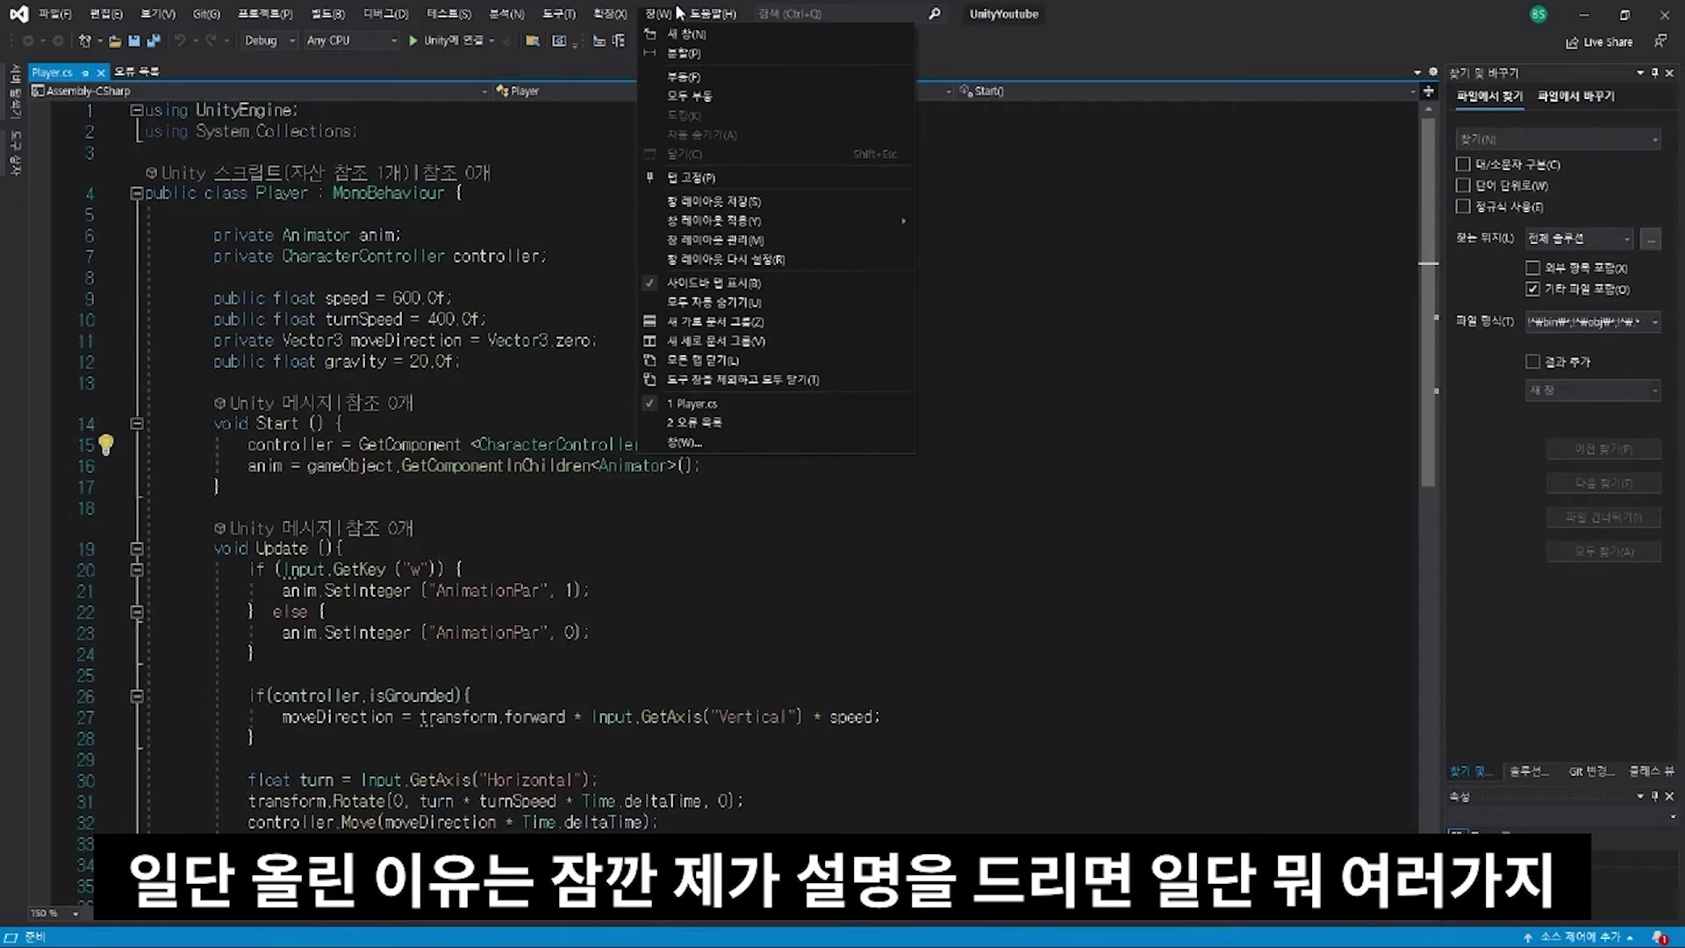
mouse_move(625, 18)
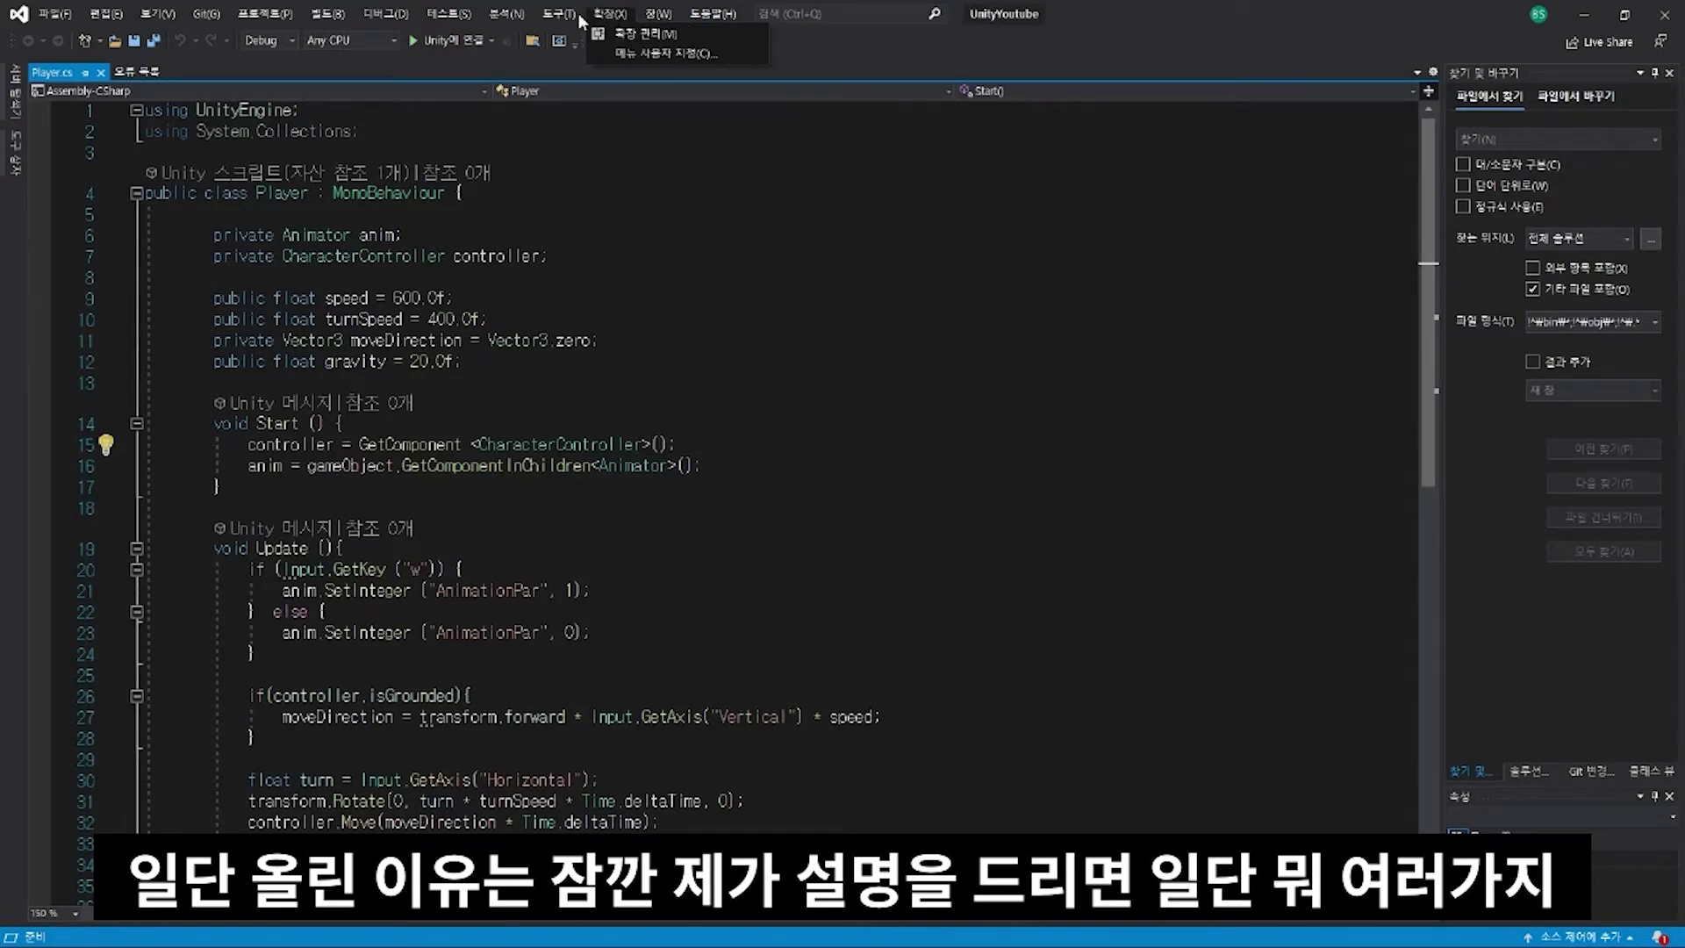
mouse_move(563, 17)
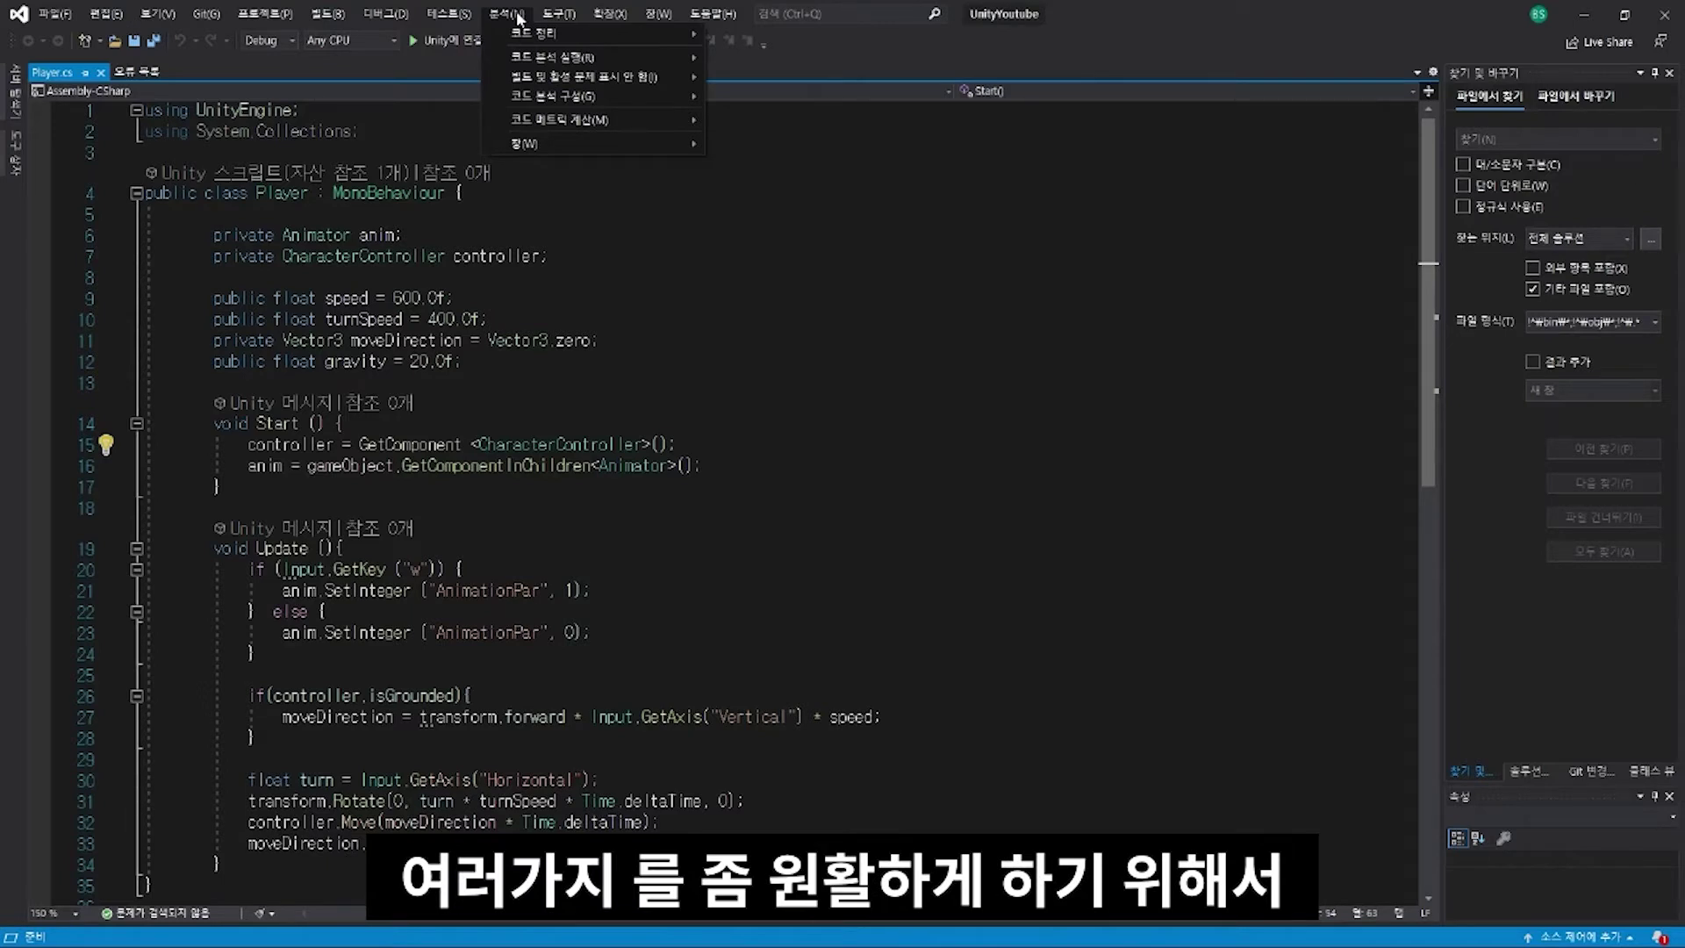
mouse_move(463, 18)
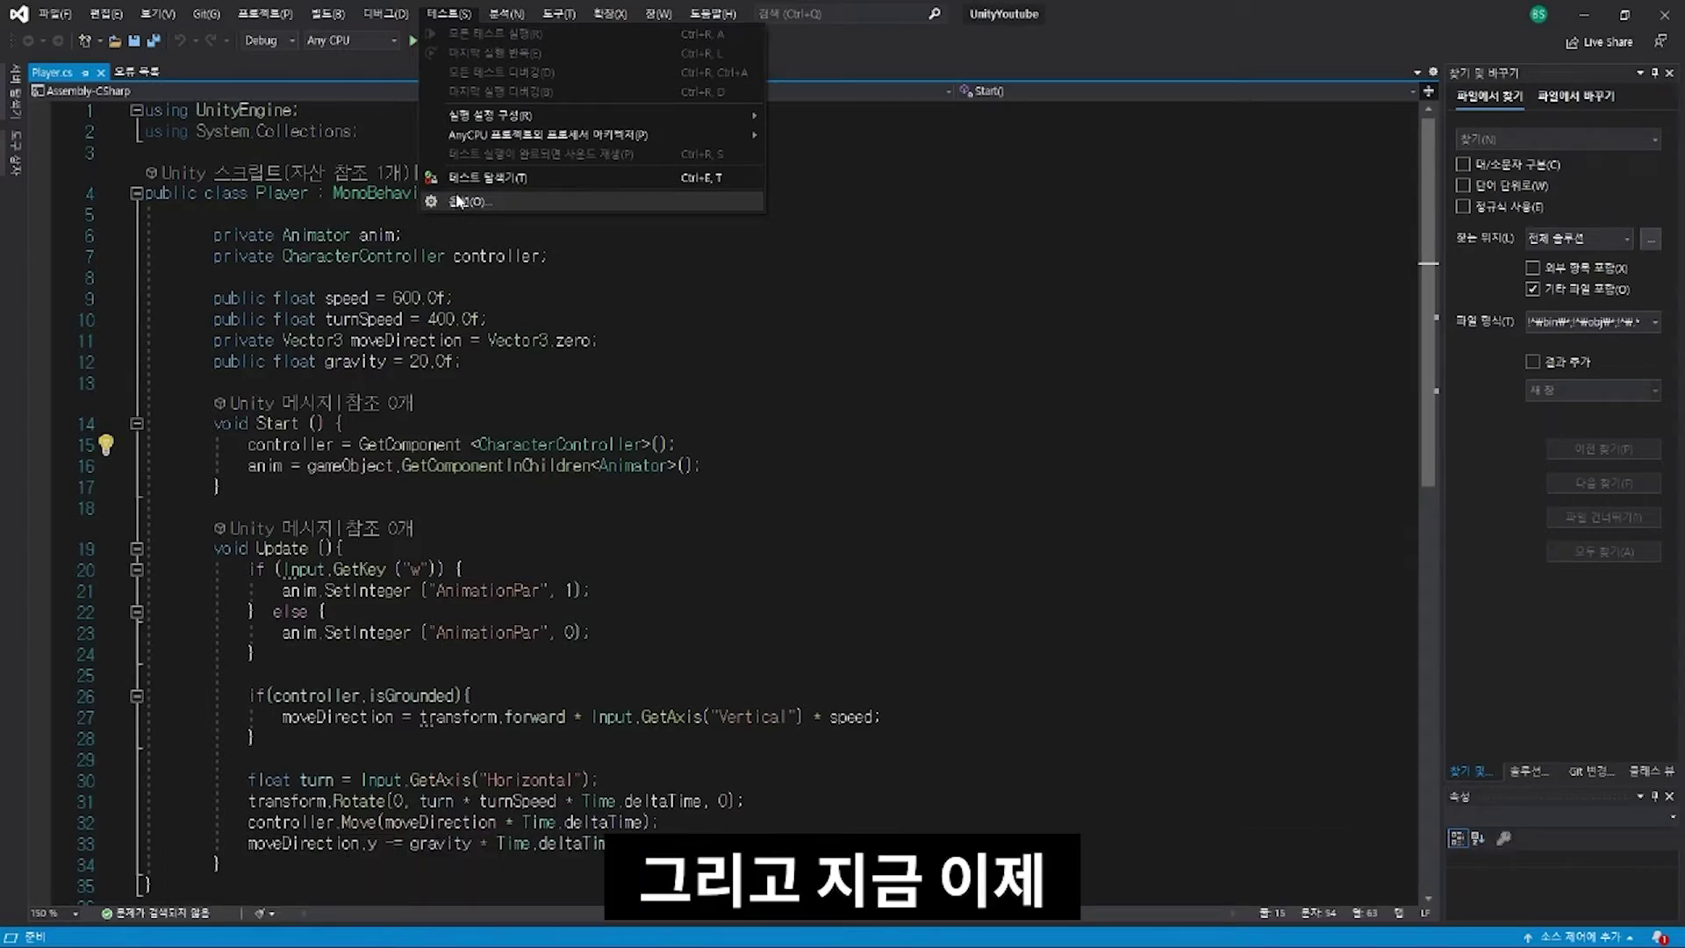
mouse_move(389, 11)
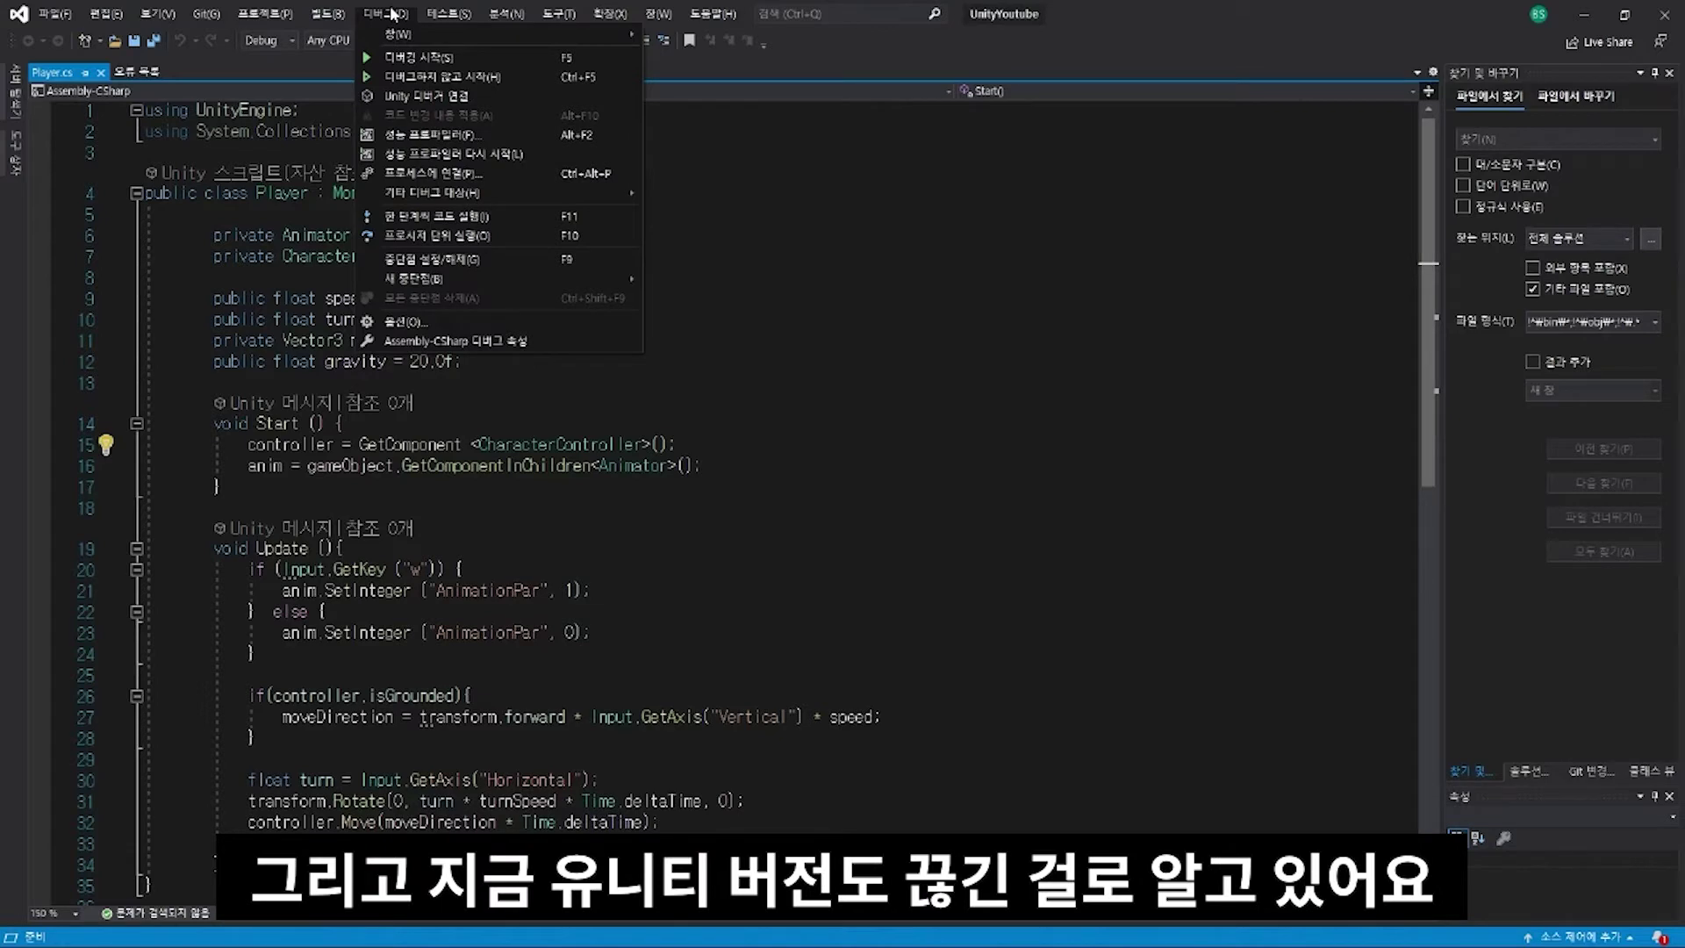
mouse_move(338, 15)
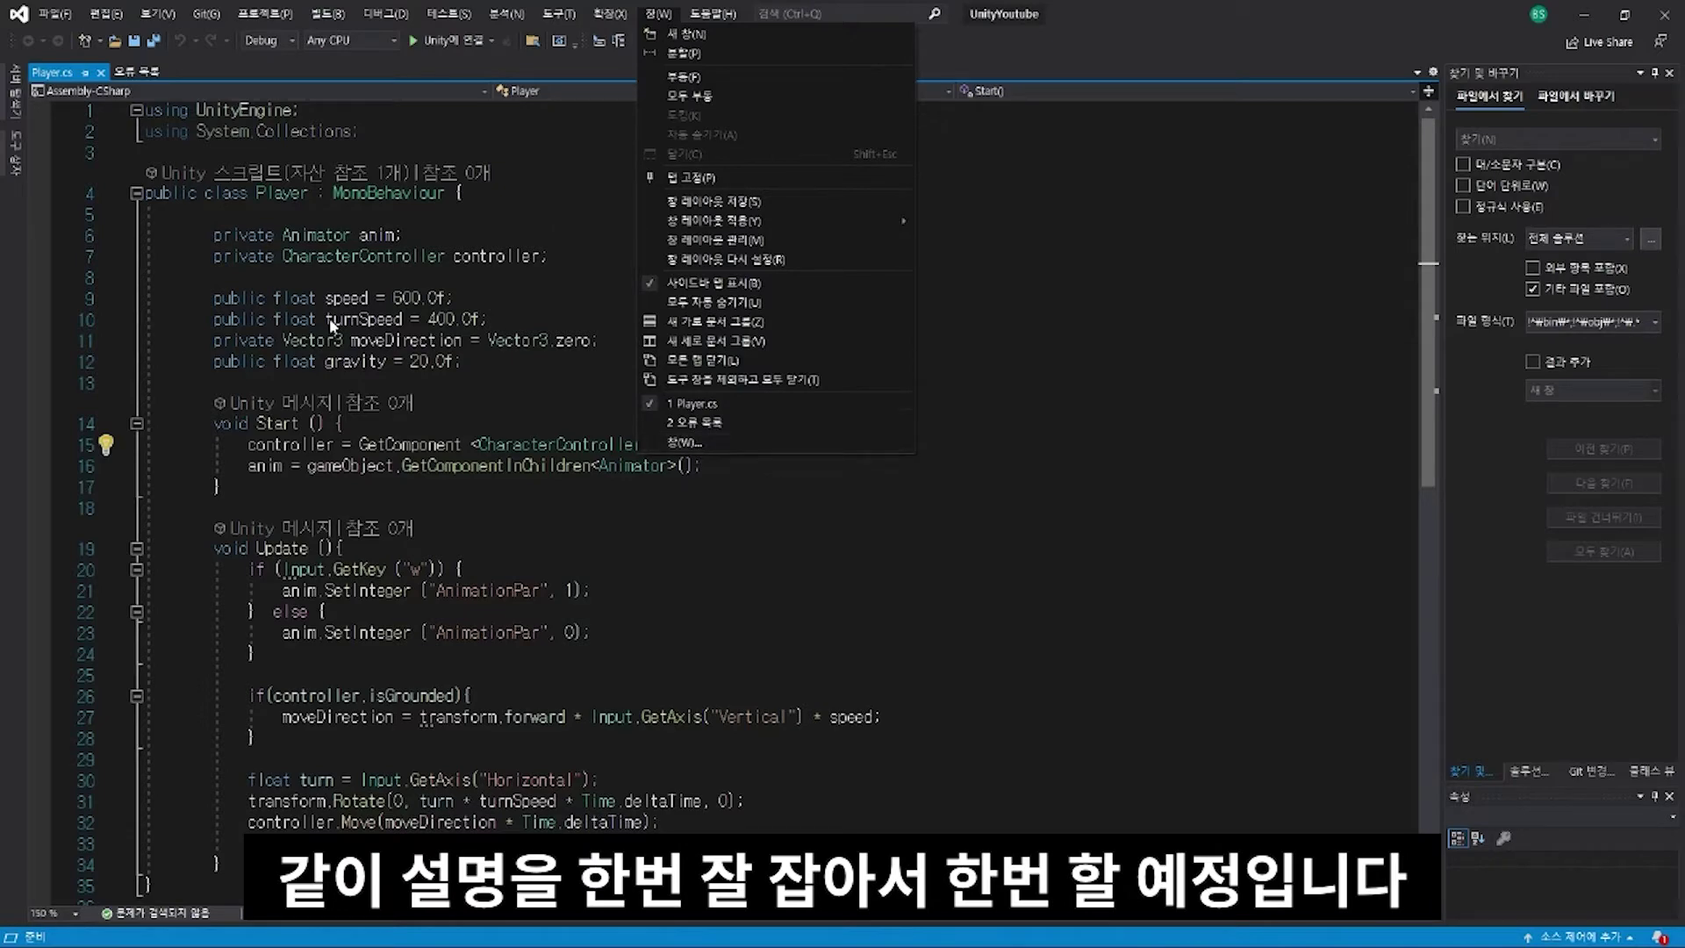
click(352, 318)
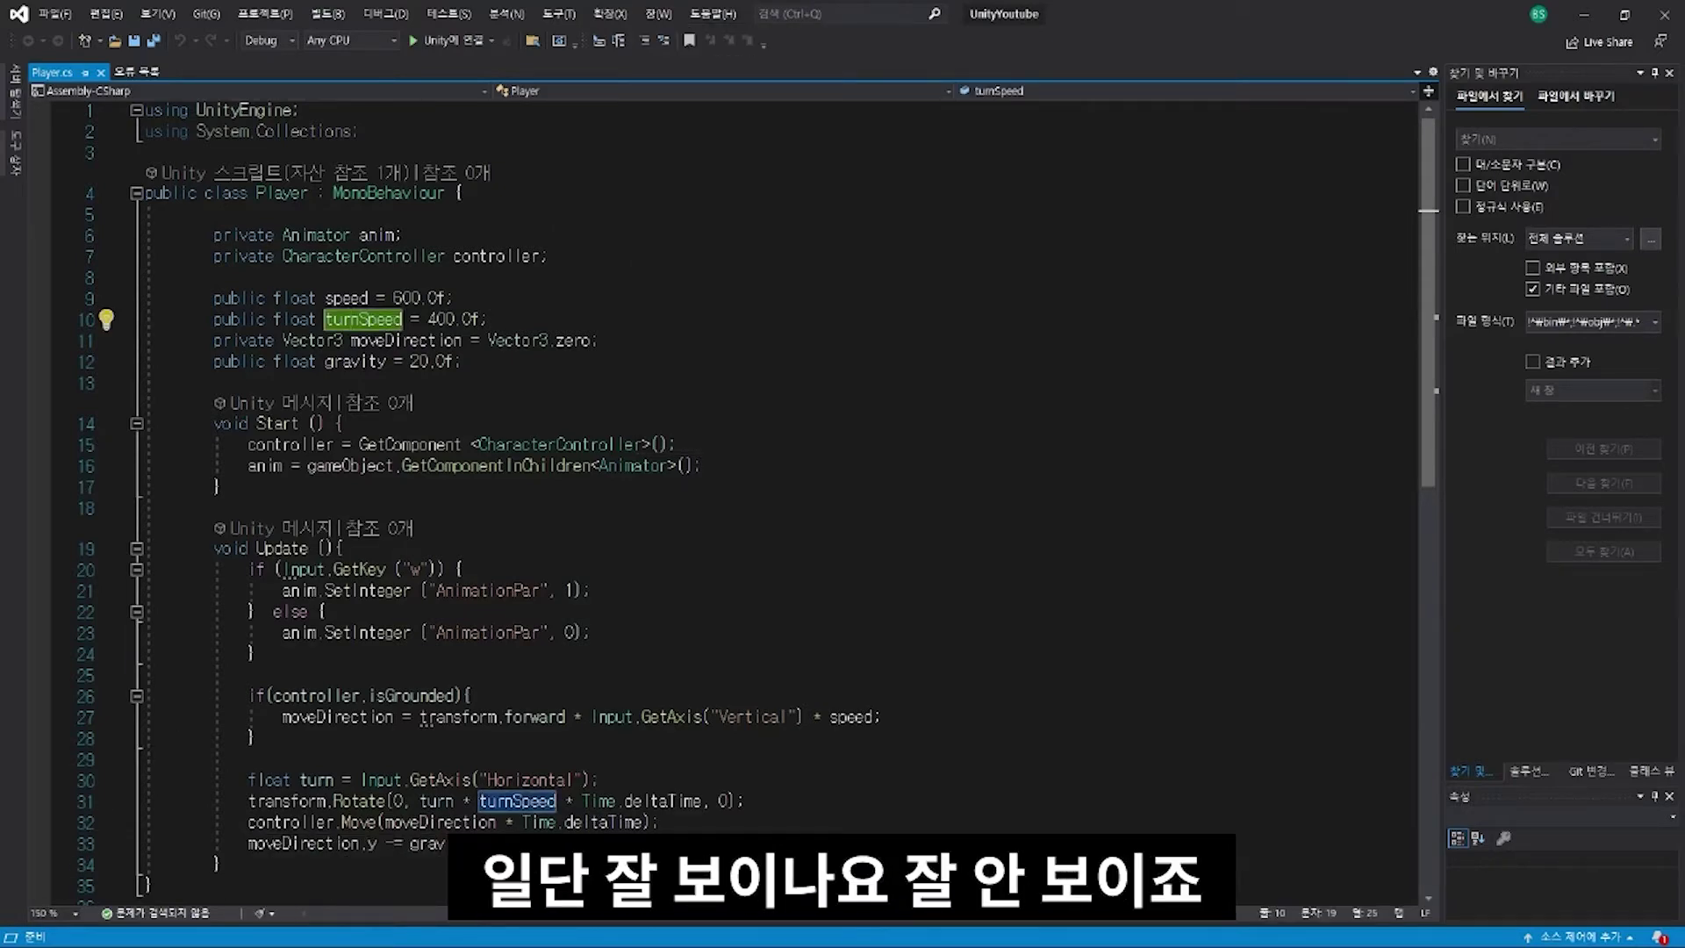
Step: Scroll through Player.cs to check its length and highlight uses of the anim field
ctrl+scroll(352, 319, up, 2)
ctrl+scroll(352, 319, up, 2)
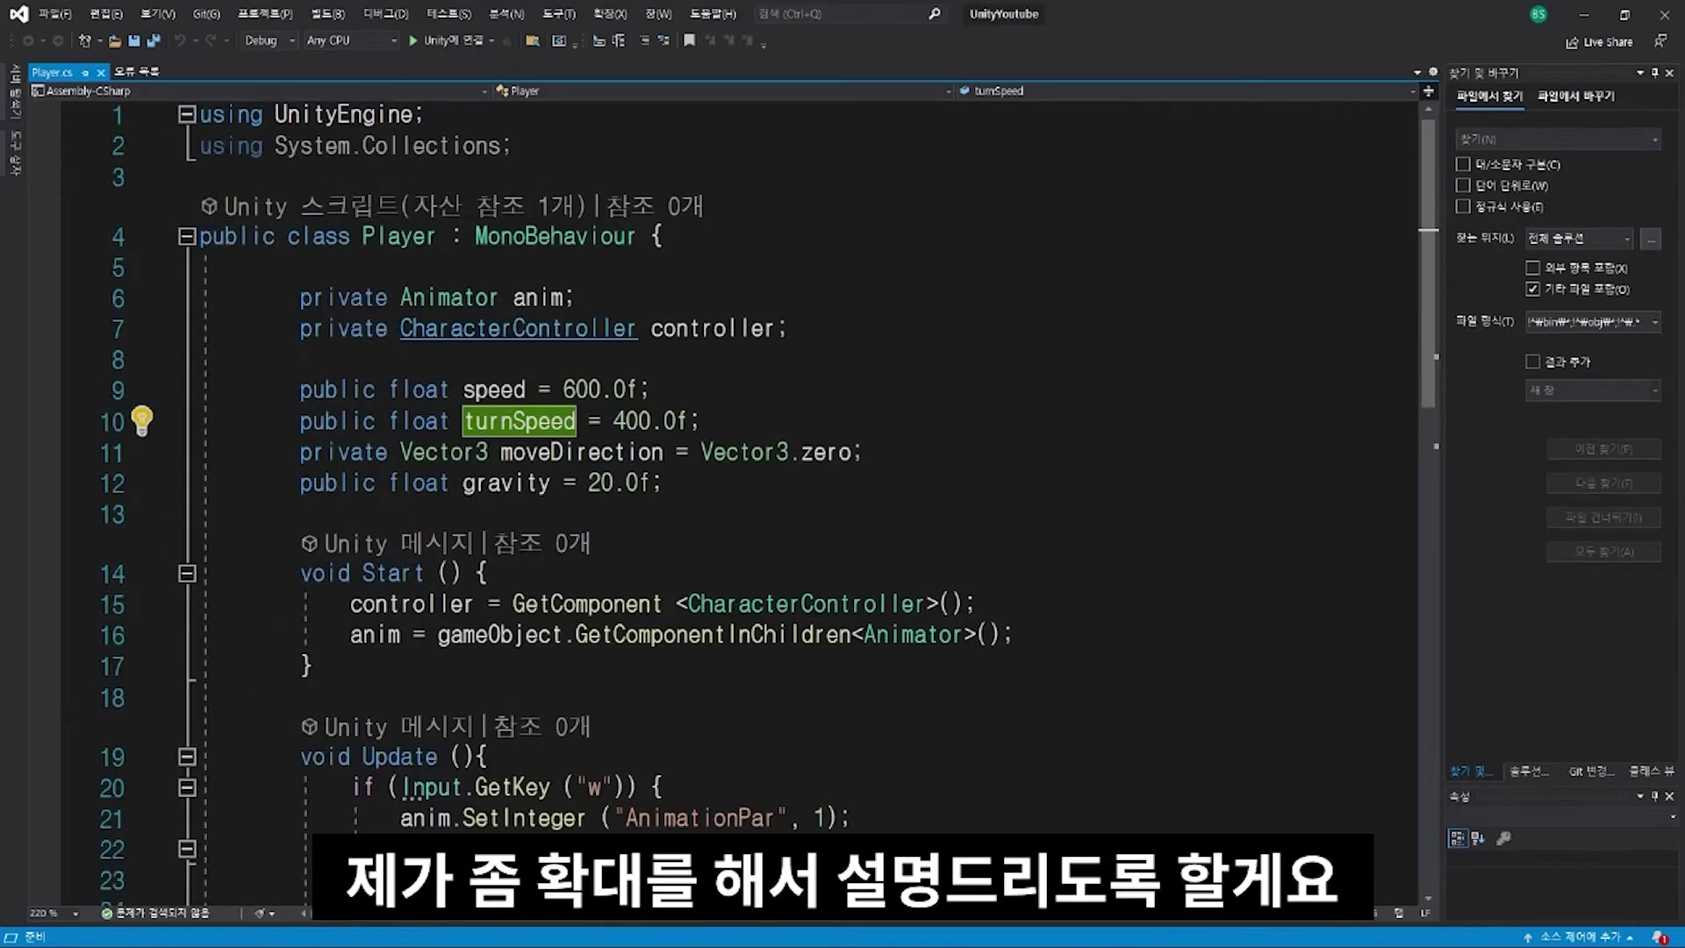
scroll(737, 491, down, 4)
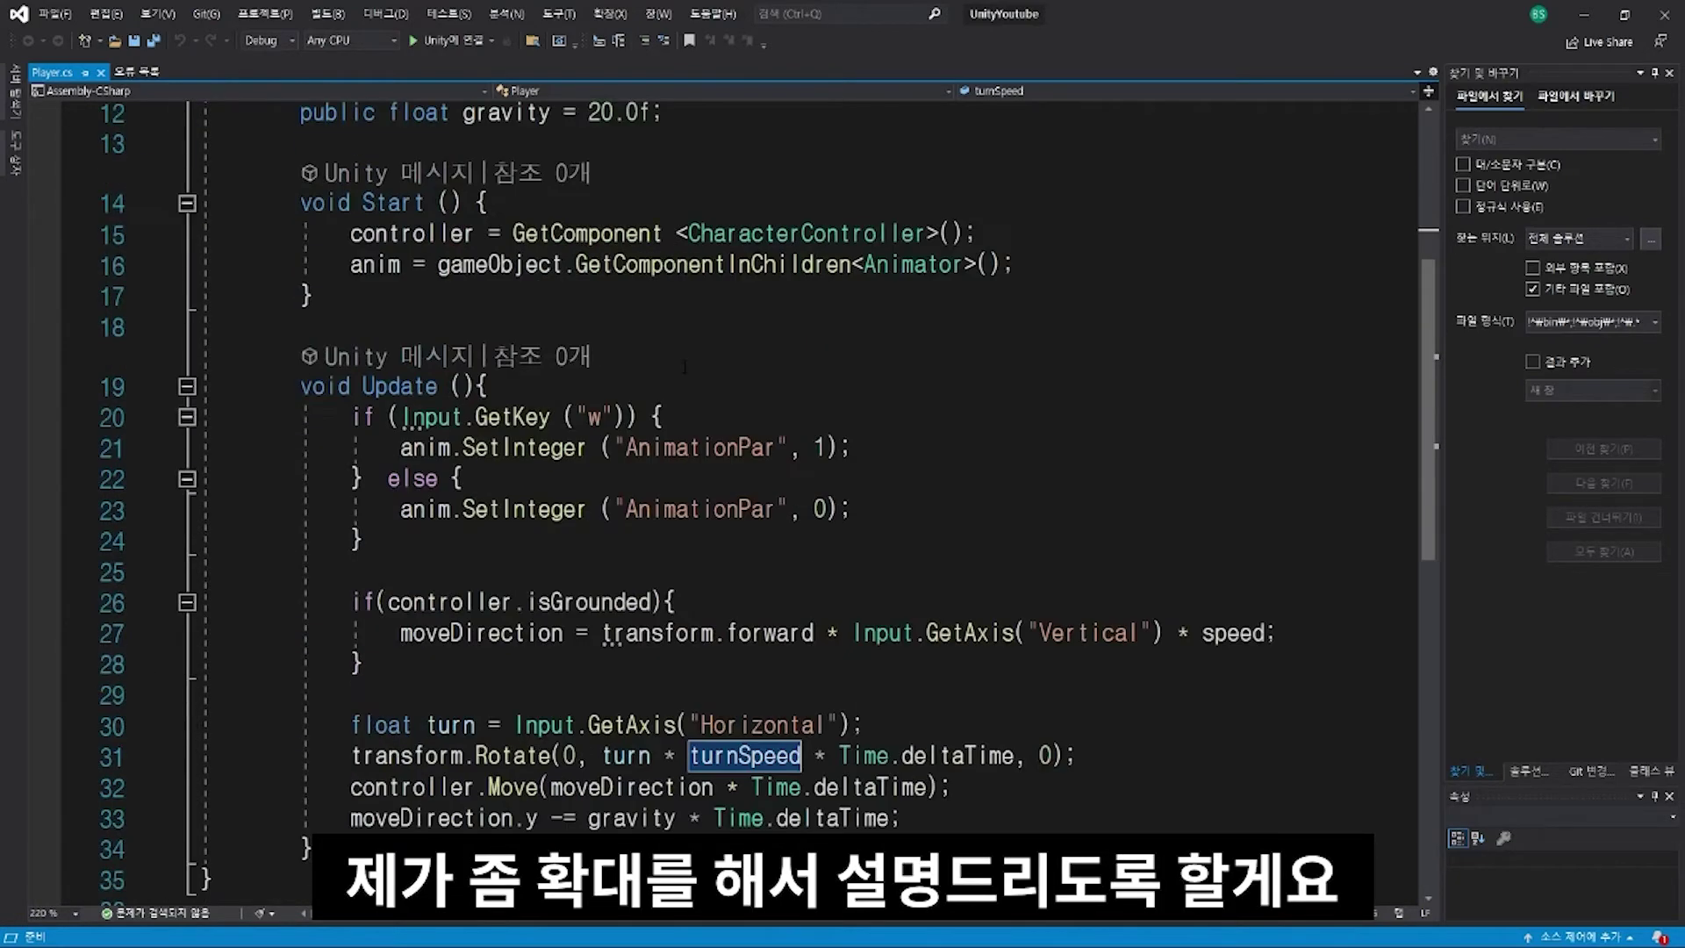
scroll(737, 491, down, 5)
scroll(737, 491, up, 3)
click(210, 632)
click(204, 664)
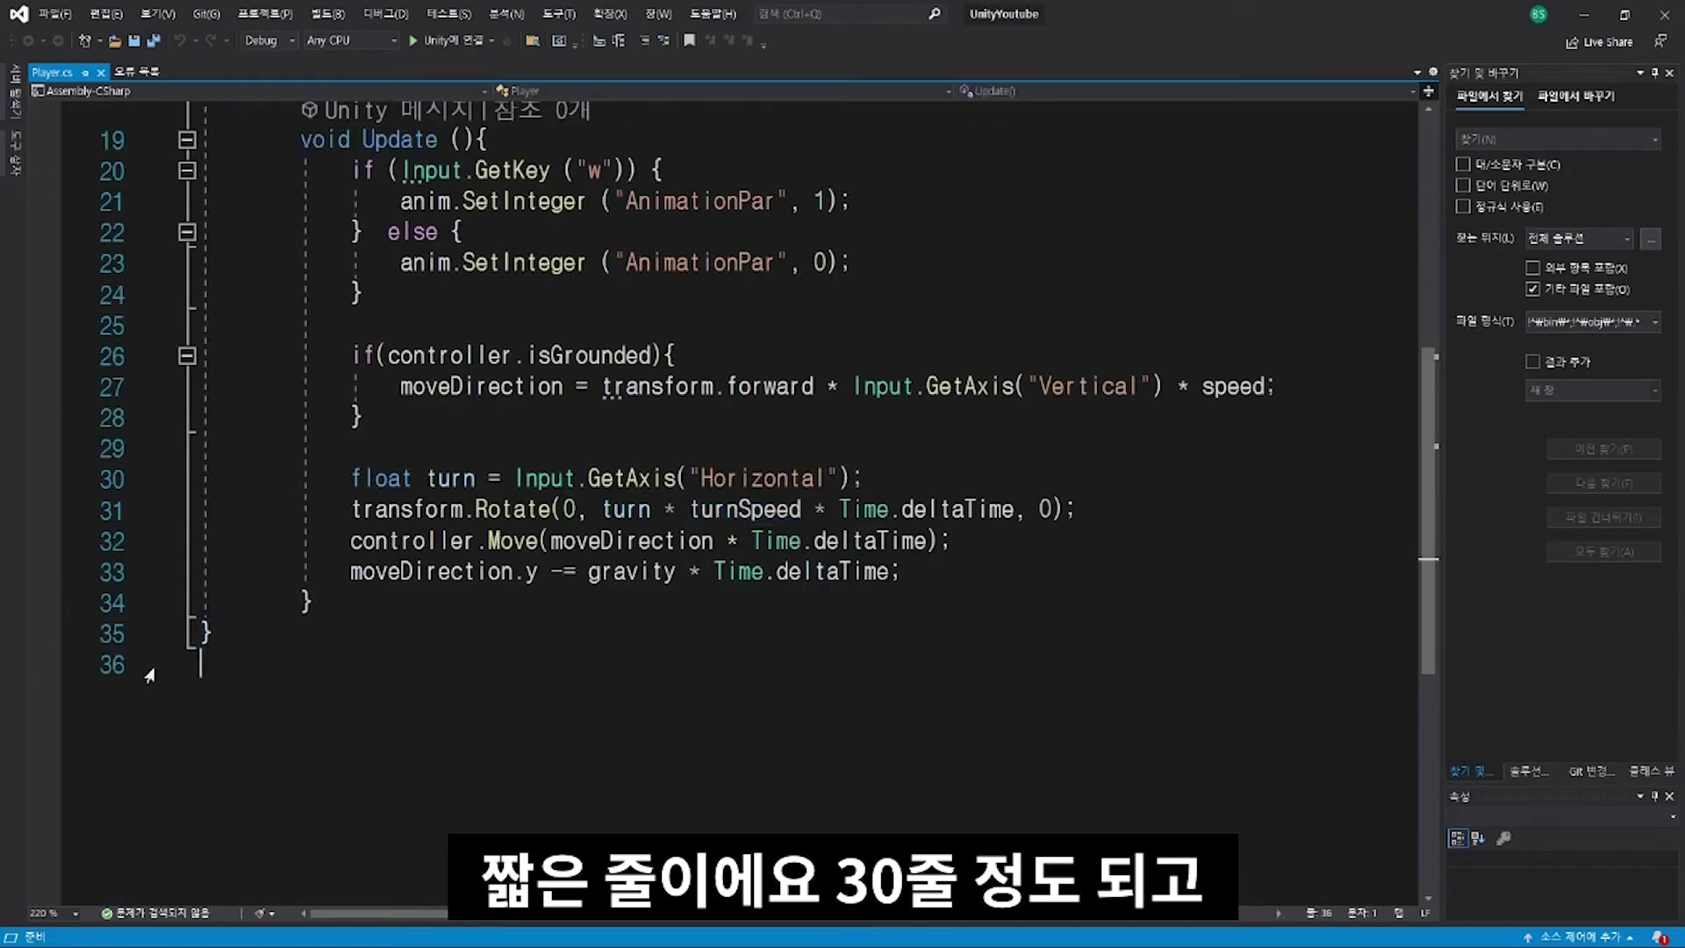
scroll(203, 664, up, 3)
scroll(204, 664, up, 4)
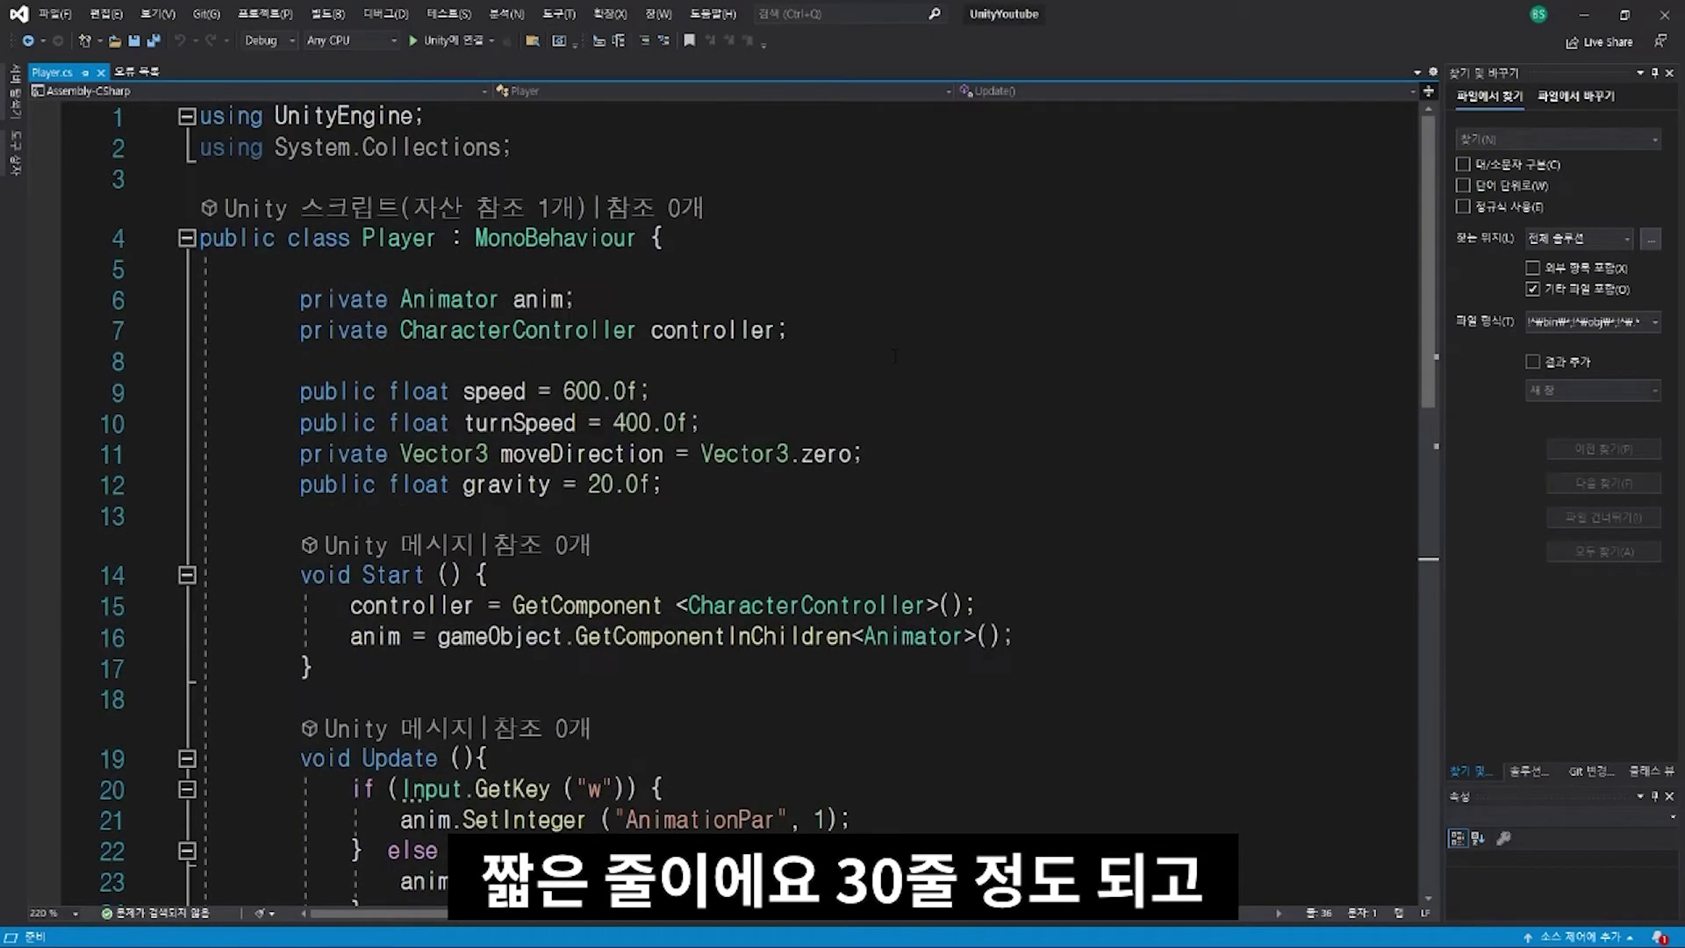
click(515, 303)
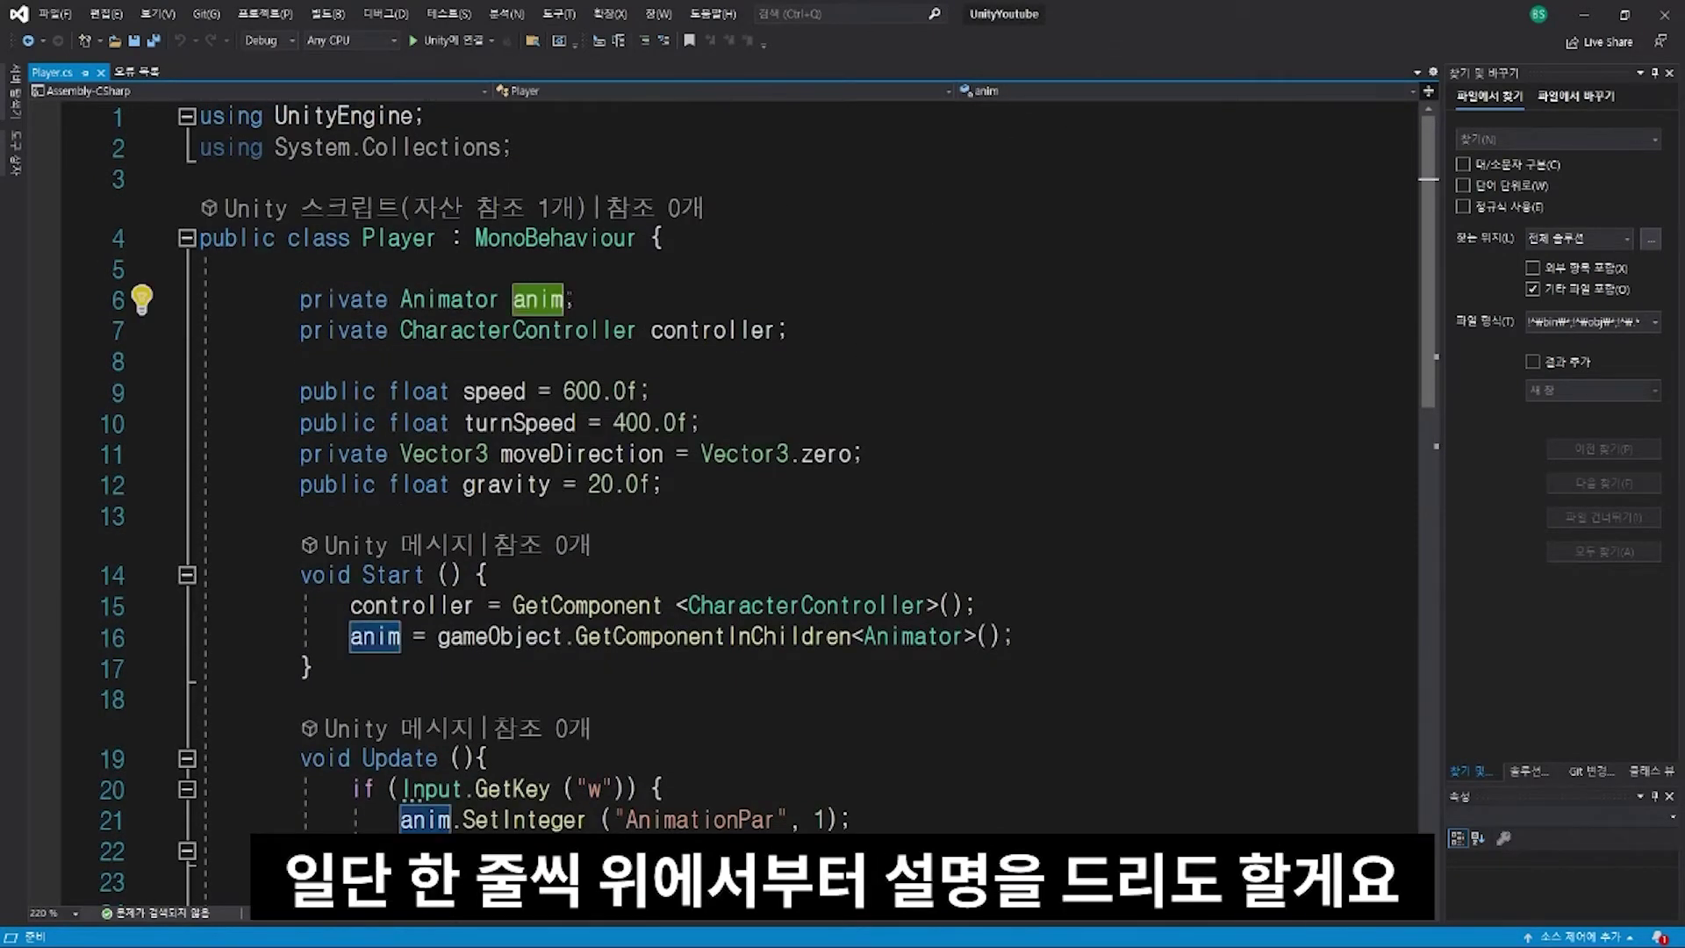
scroll(513, 314, down, 3)
scroll(514, 313, up, 3)
Step: Type the comment //애니메이션 컨트롤러 after the anim declaration on line 6
key(End)
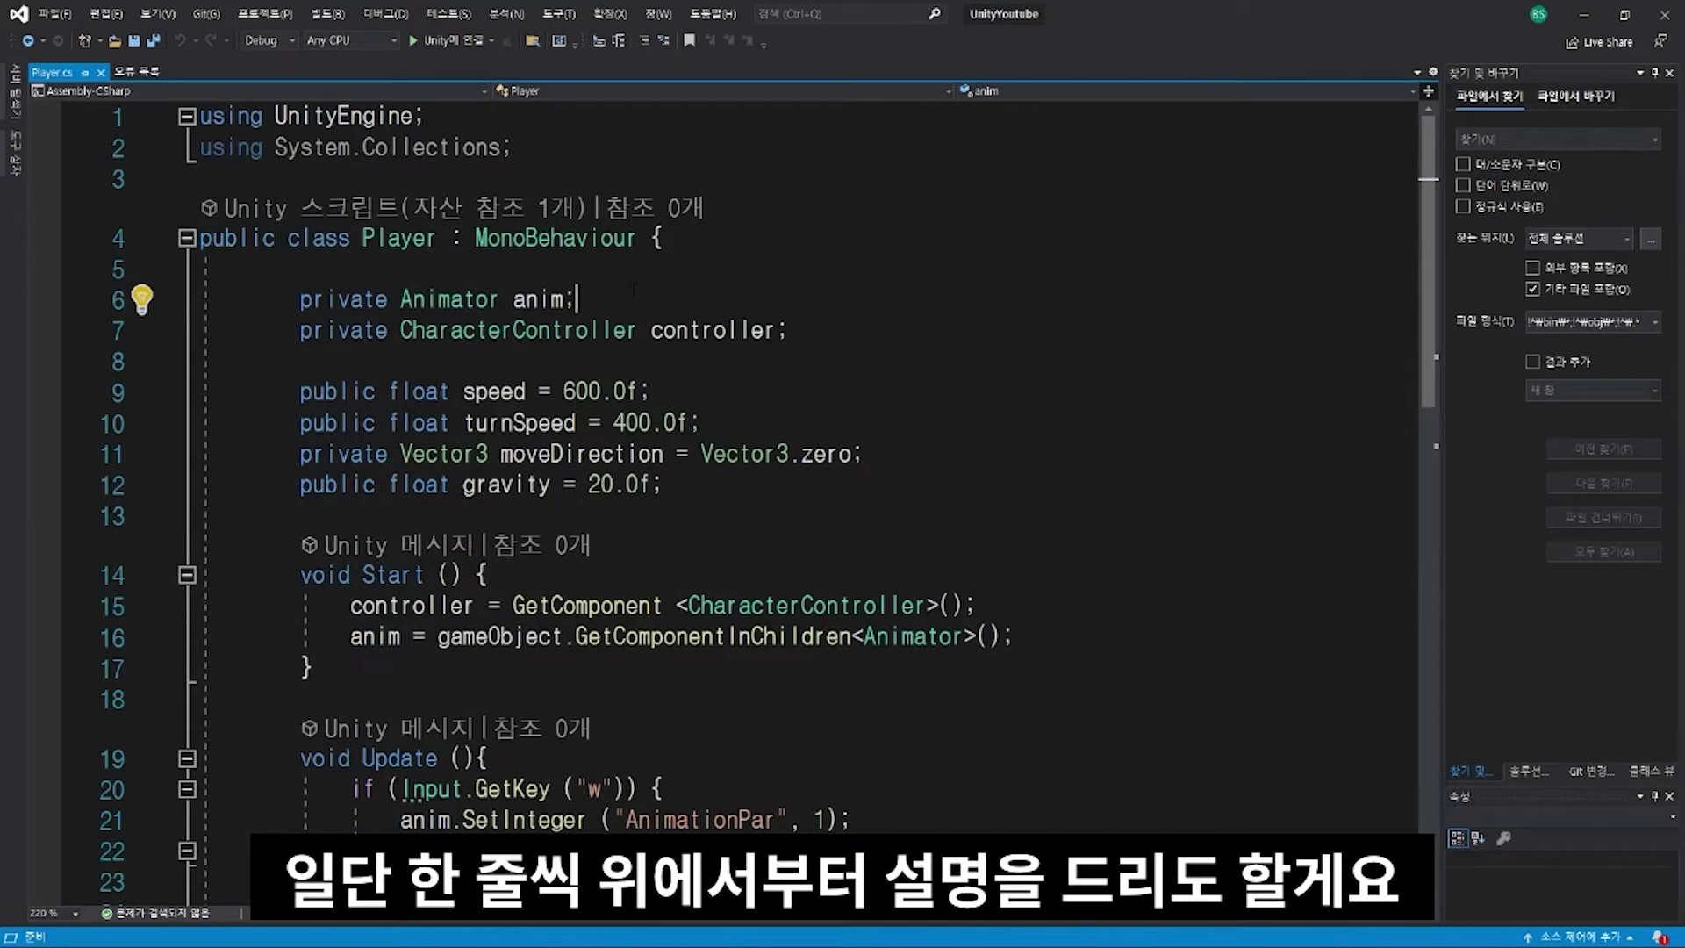
text(//애니)
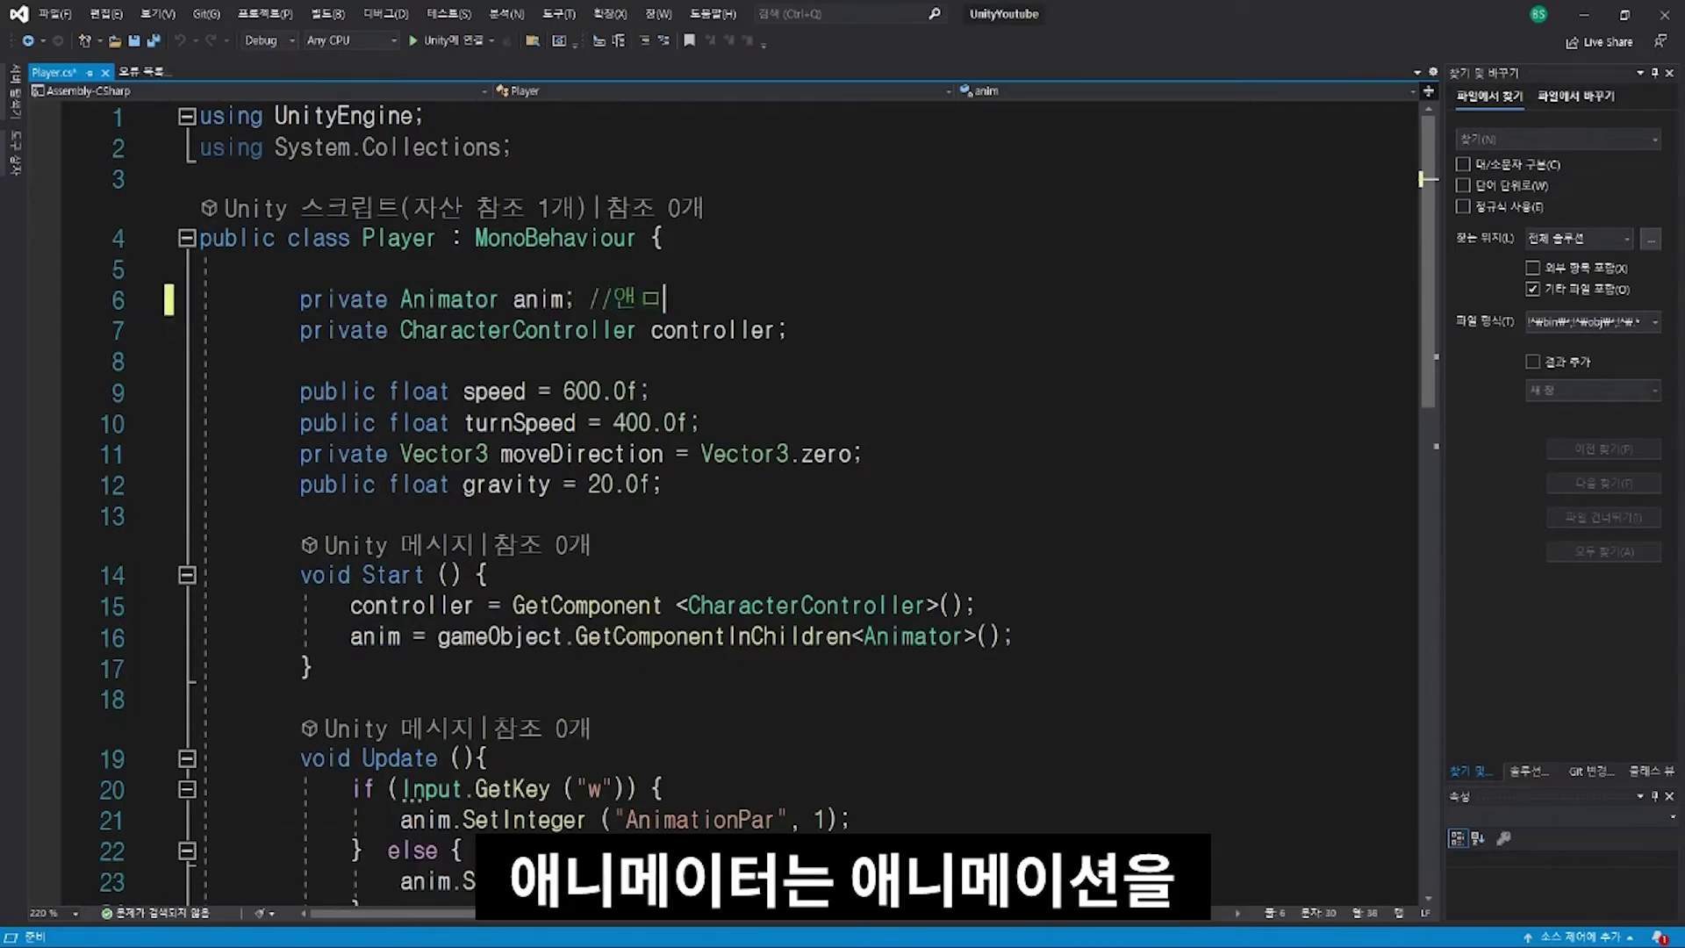
key(BackSpace)
key(BackSpace)
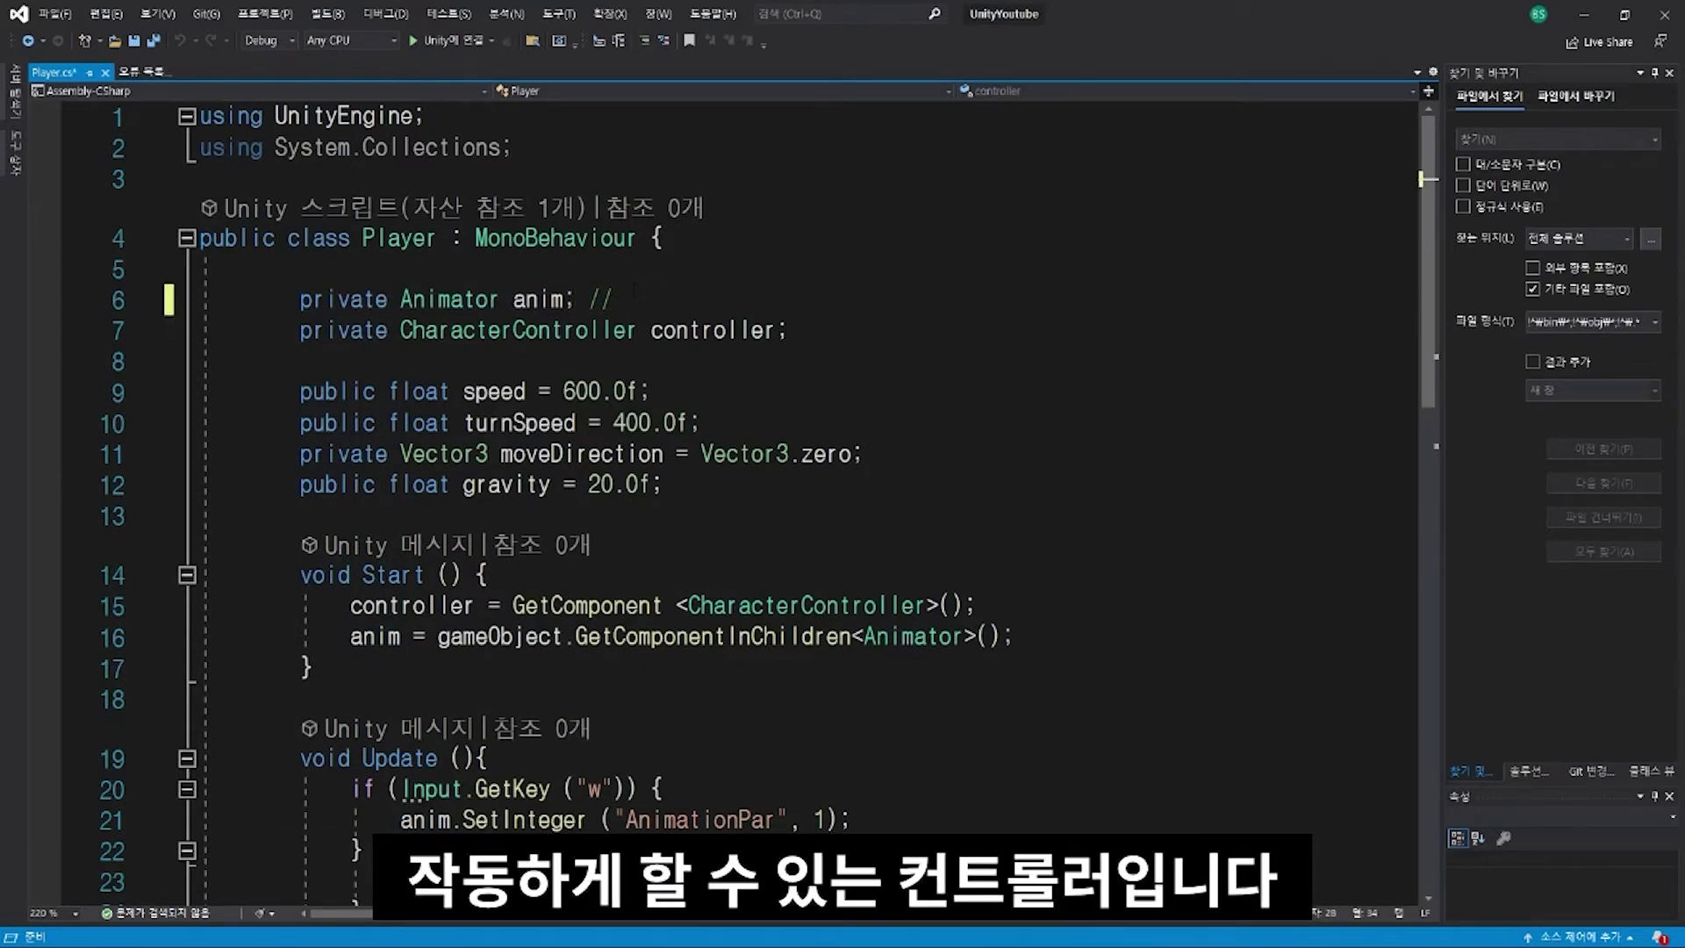
text(애)
key(BackSpace)
text(애)
text(니메이션 컨트롤)
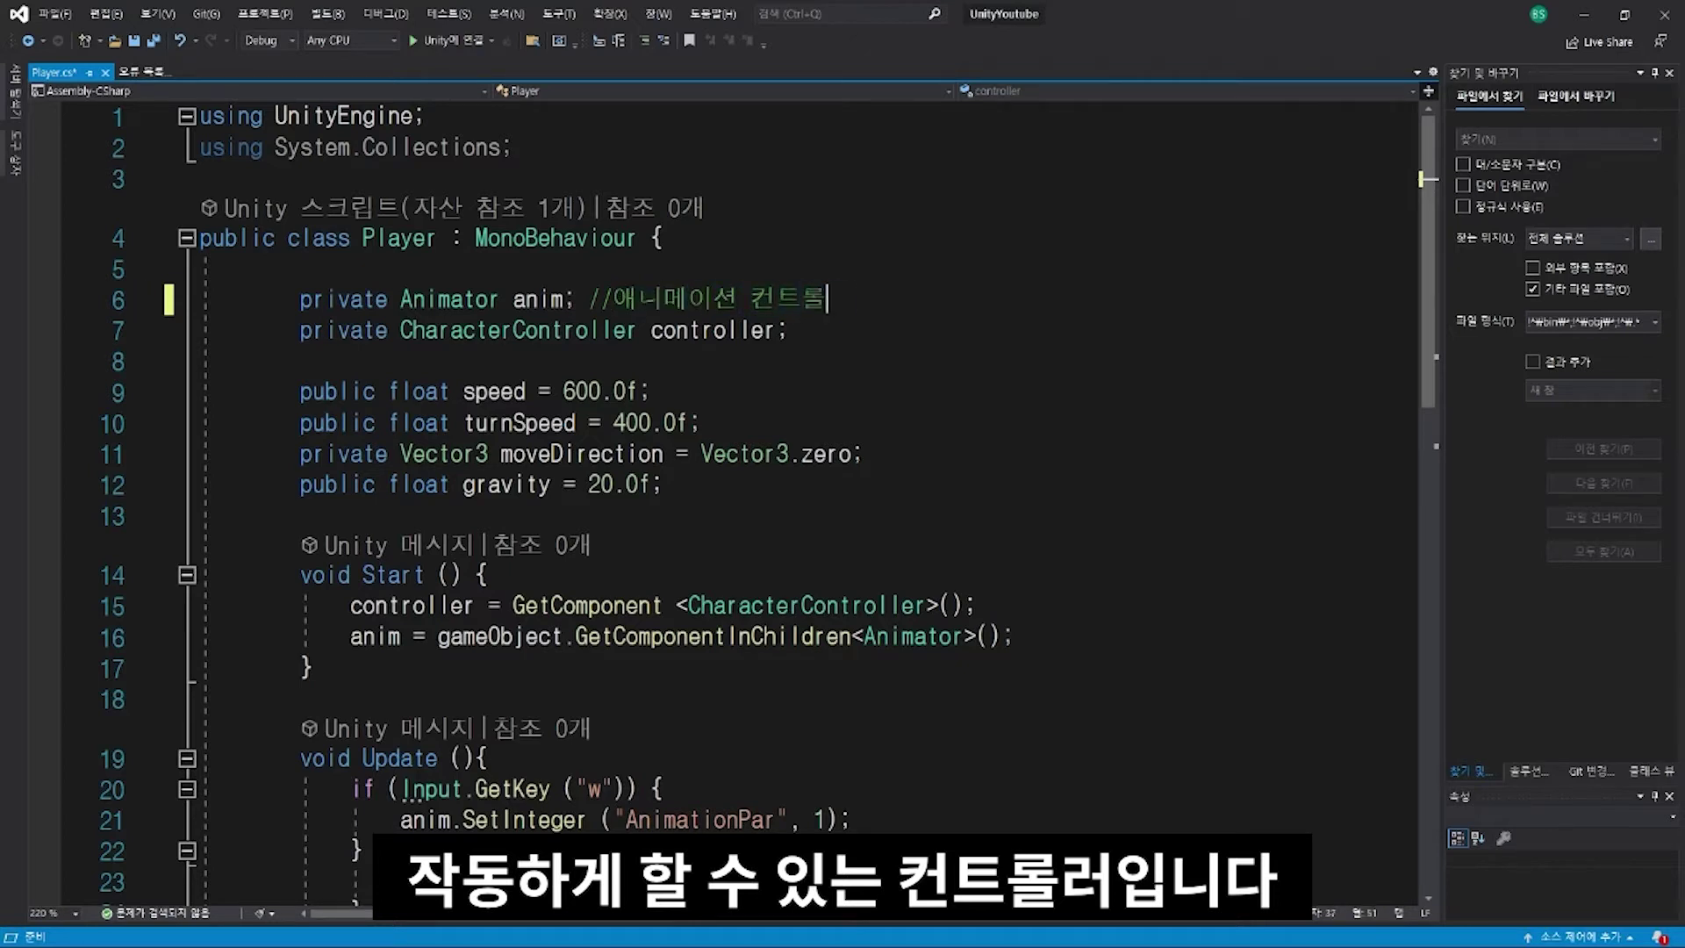
text(러)
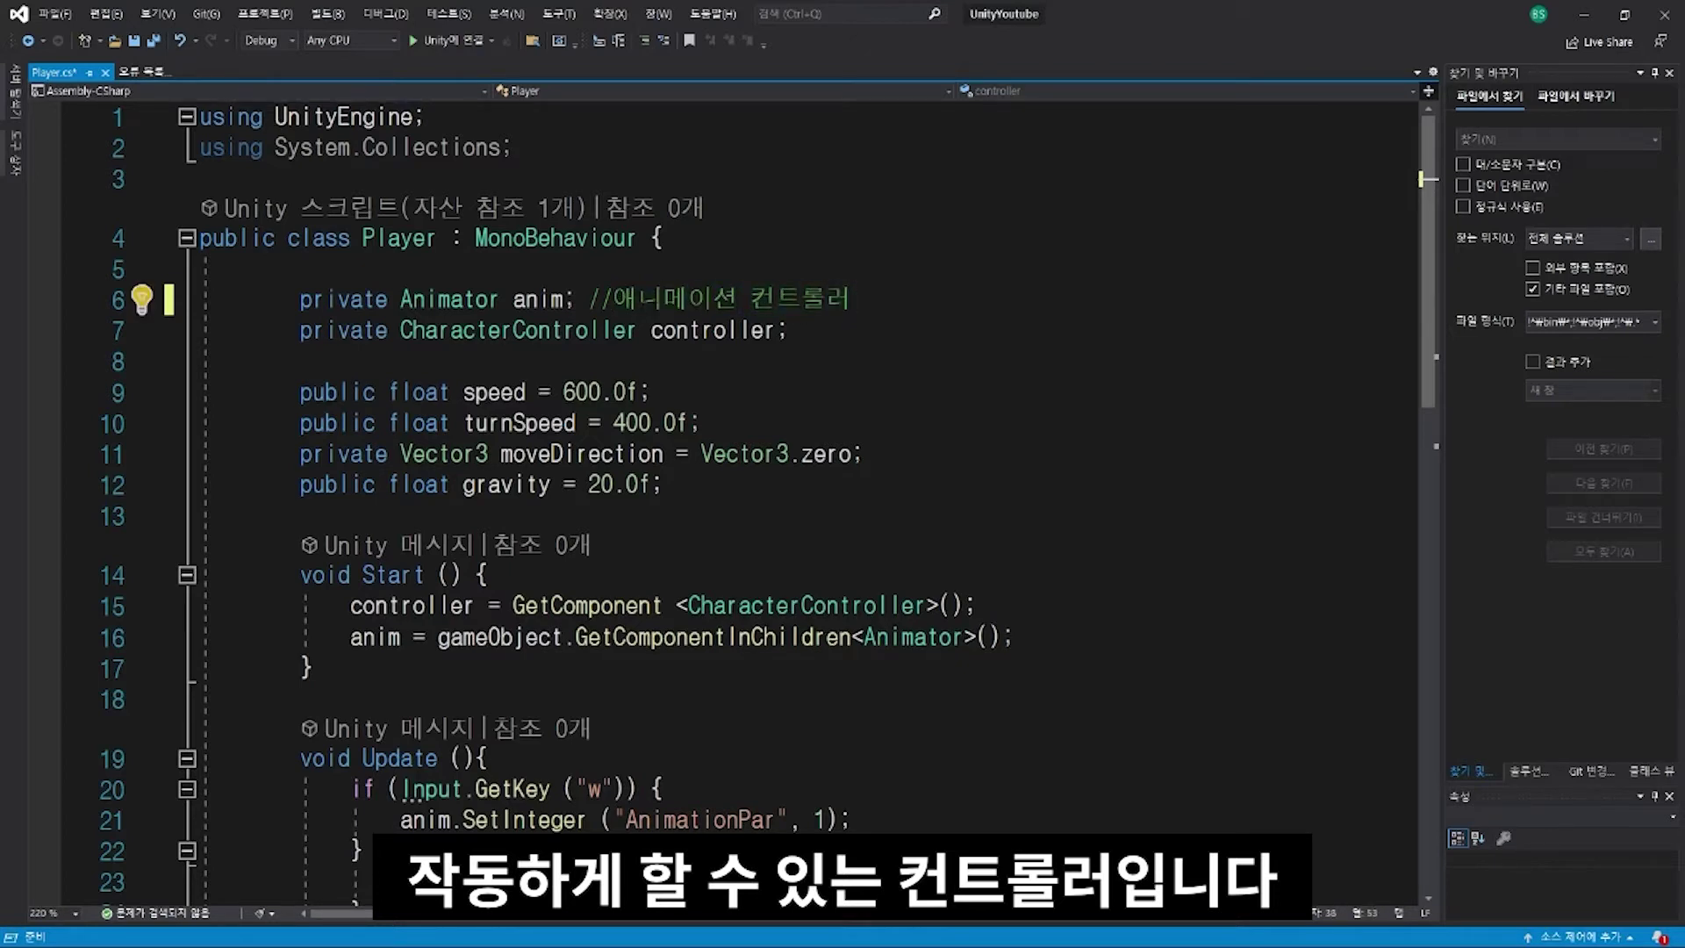
Step: Trim line 6's comment to //애니메이션 and add //컨트롤러 after the controller declaration
drag(610, 299, 853, 298)
click(801, 299)
double_click(802, 299)
key(BackSpace)
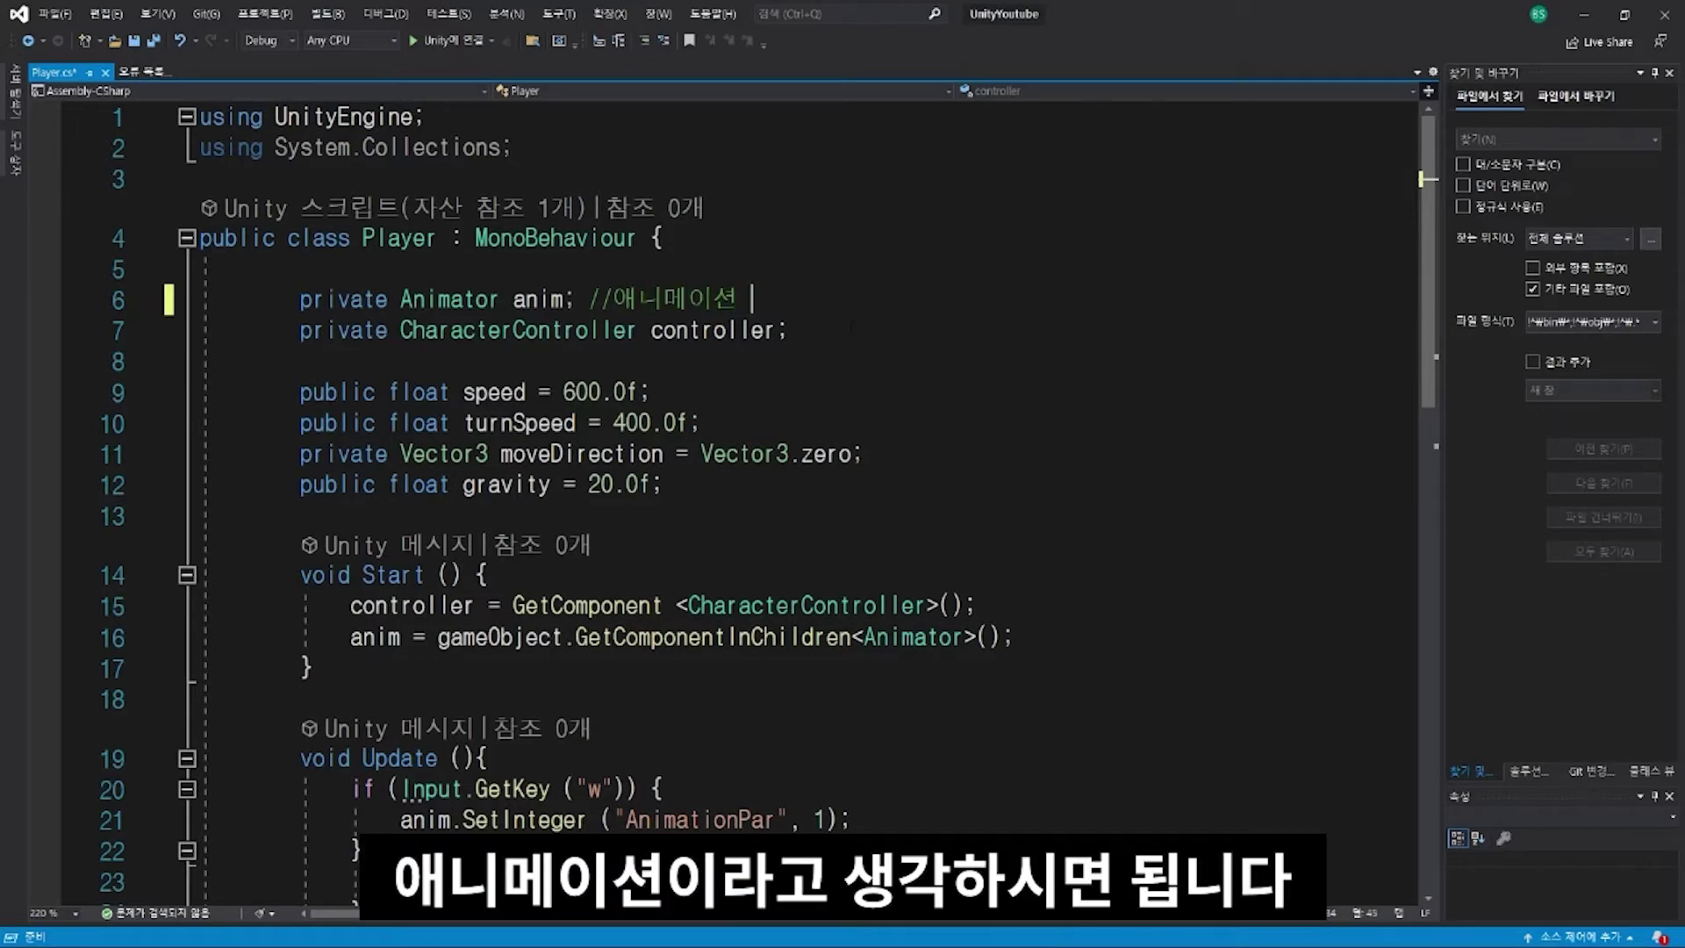
click(788, 330)
text(//)
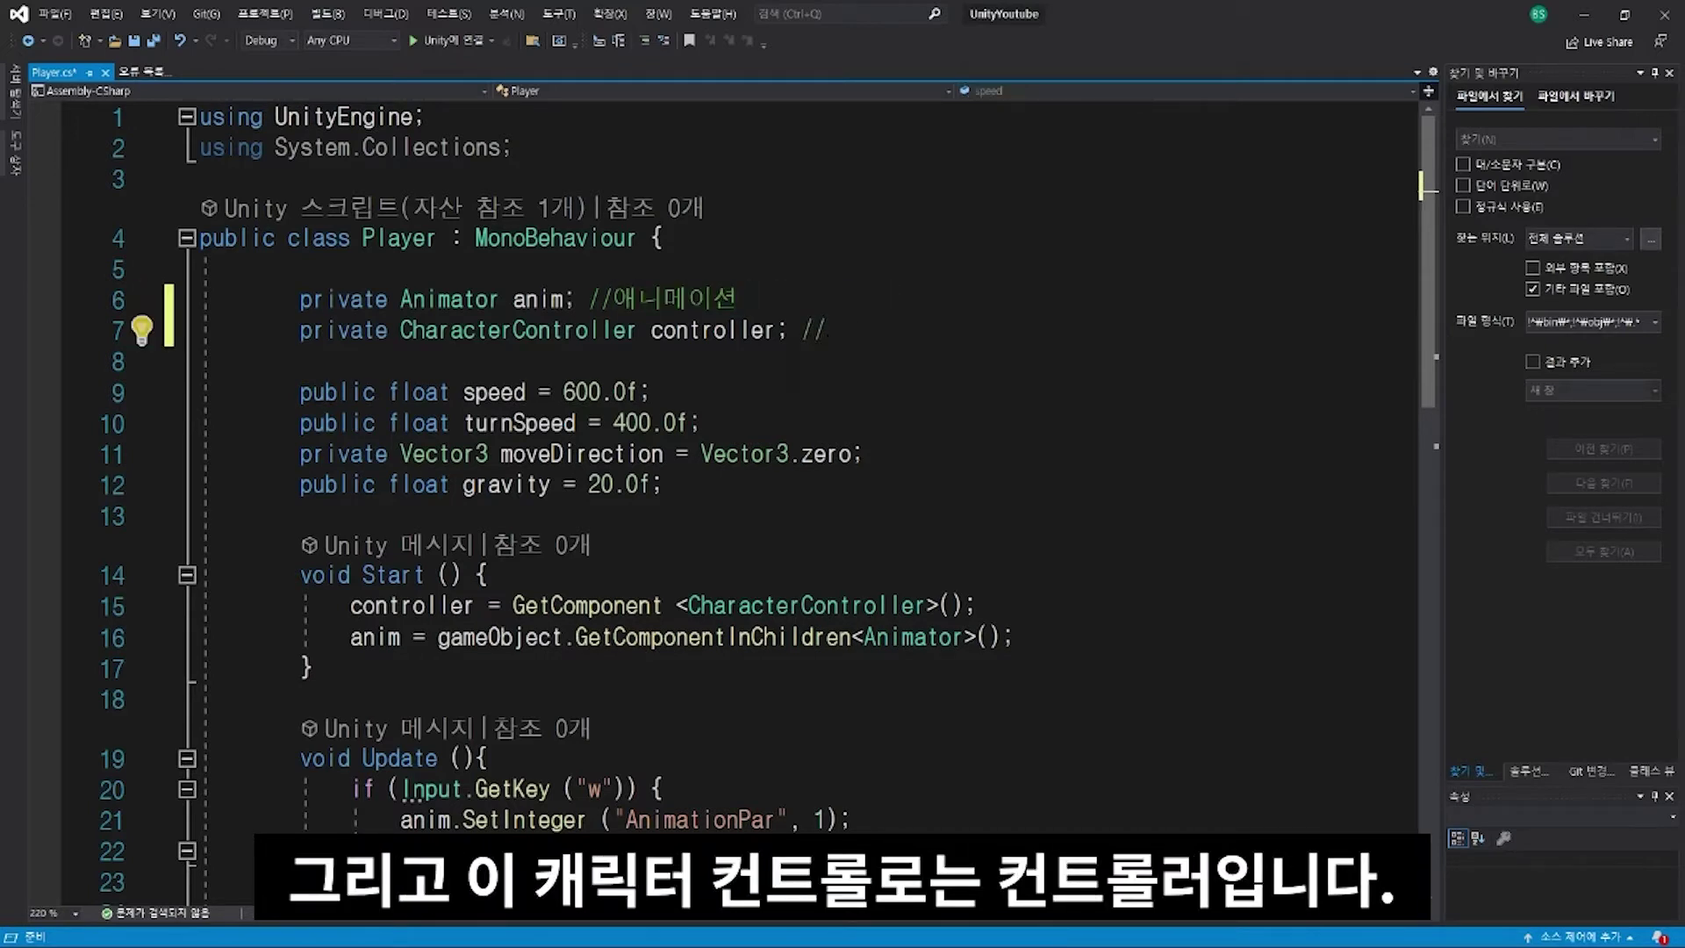
text(컨트롤러)
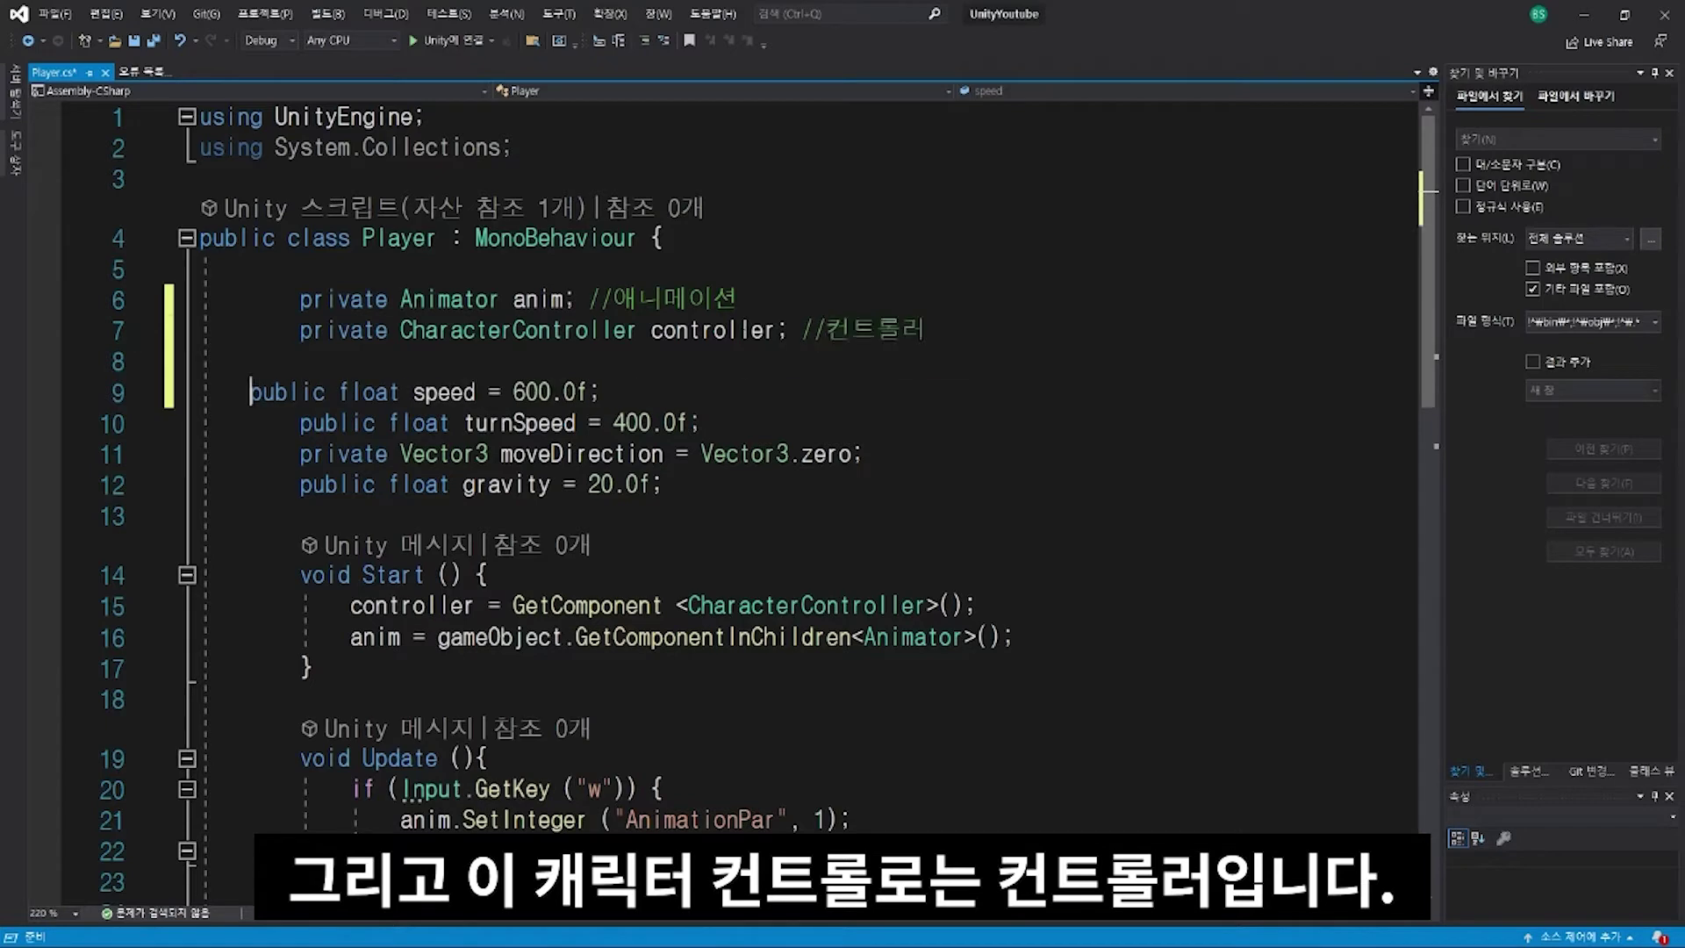
Step: Select the private keywords on the anim and controller lines, then shrink the code window
click(351, 299)
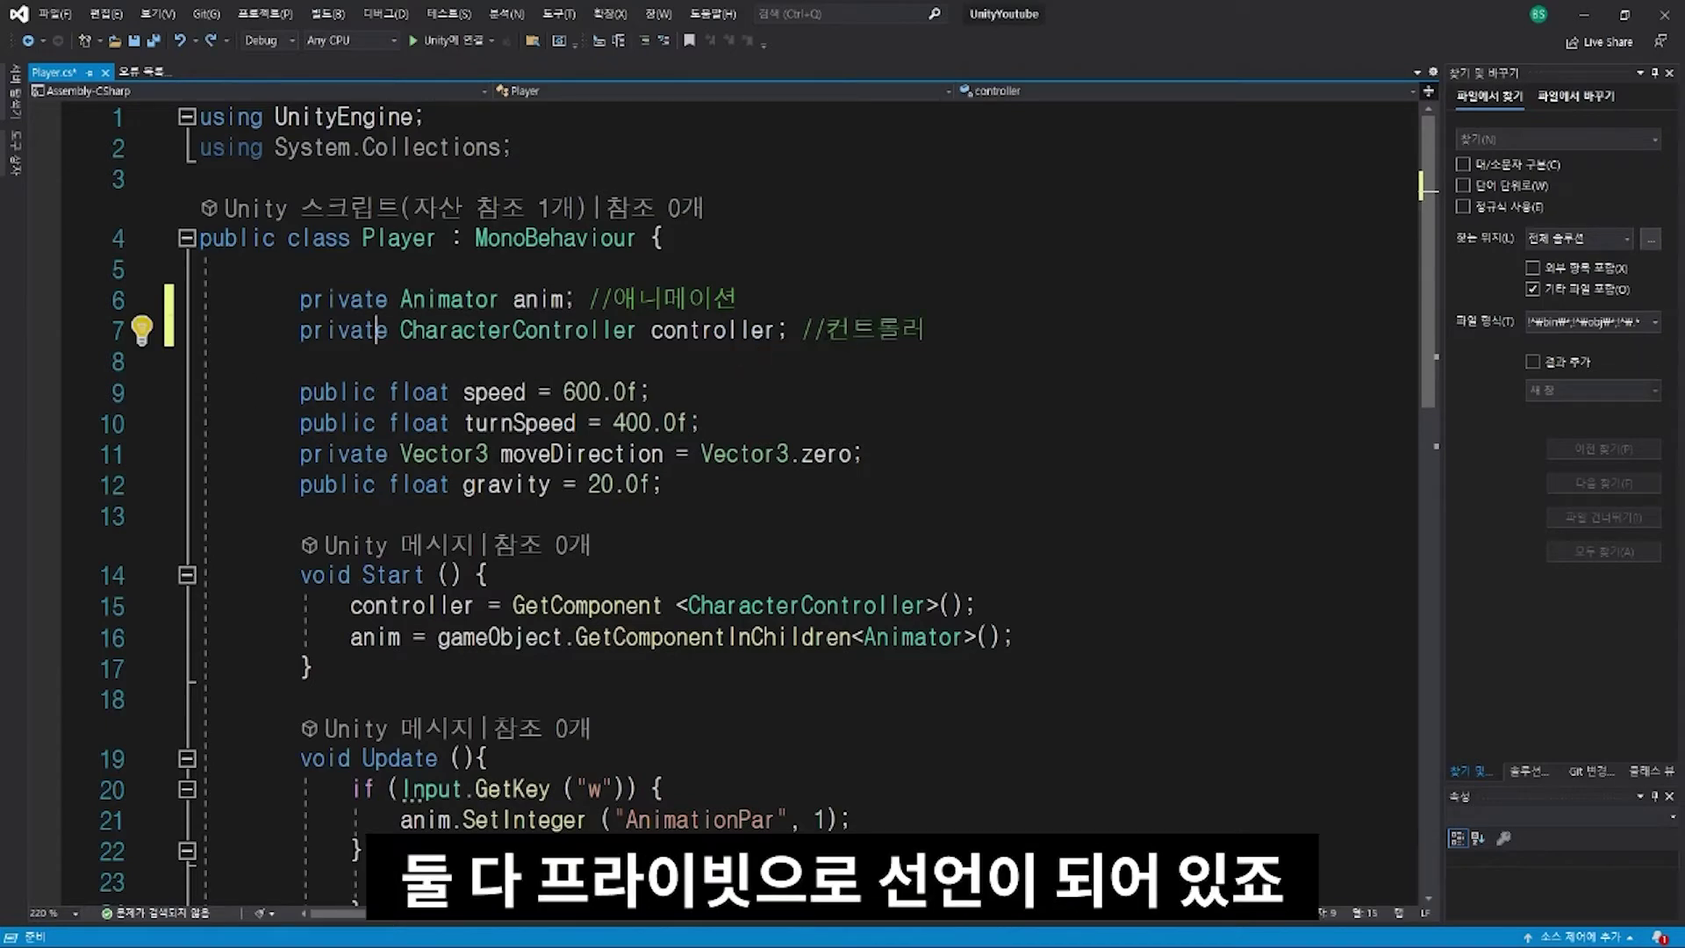
double_click(344, 330)
double_click(344, 300)
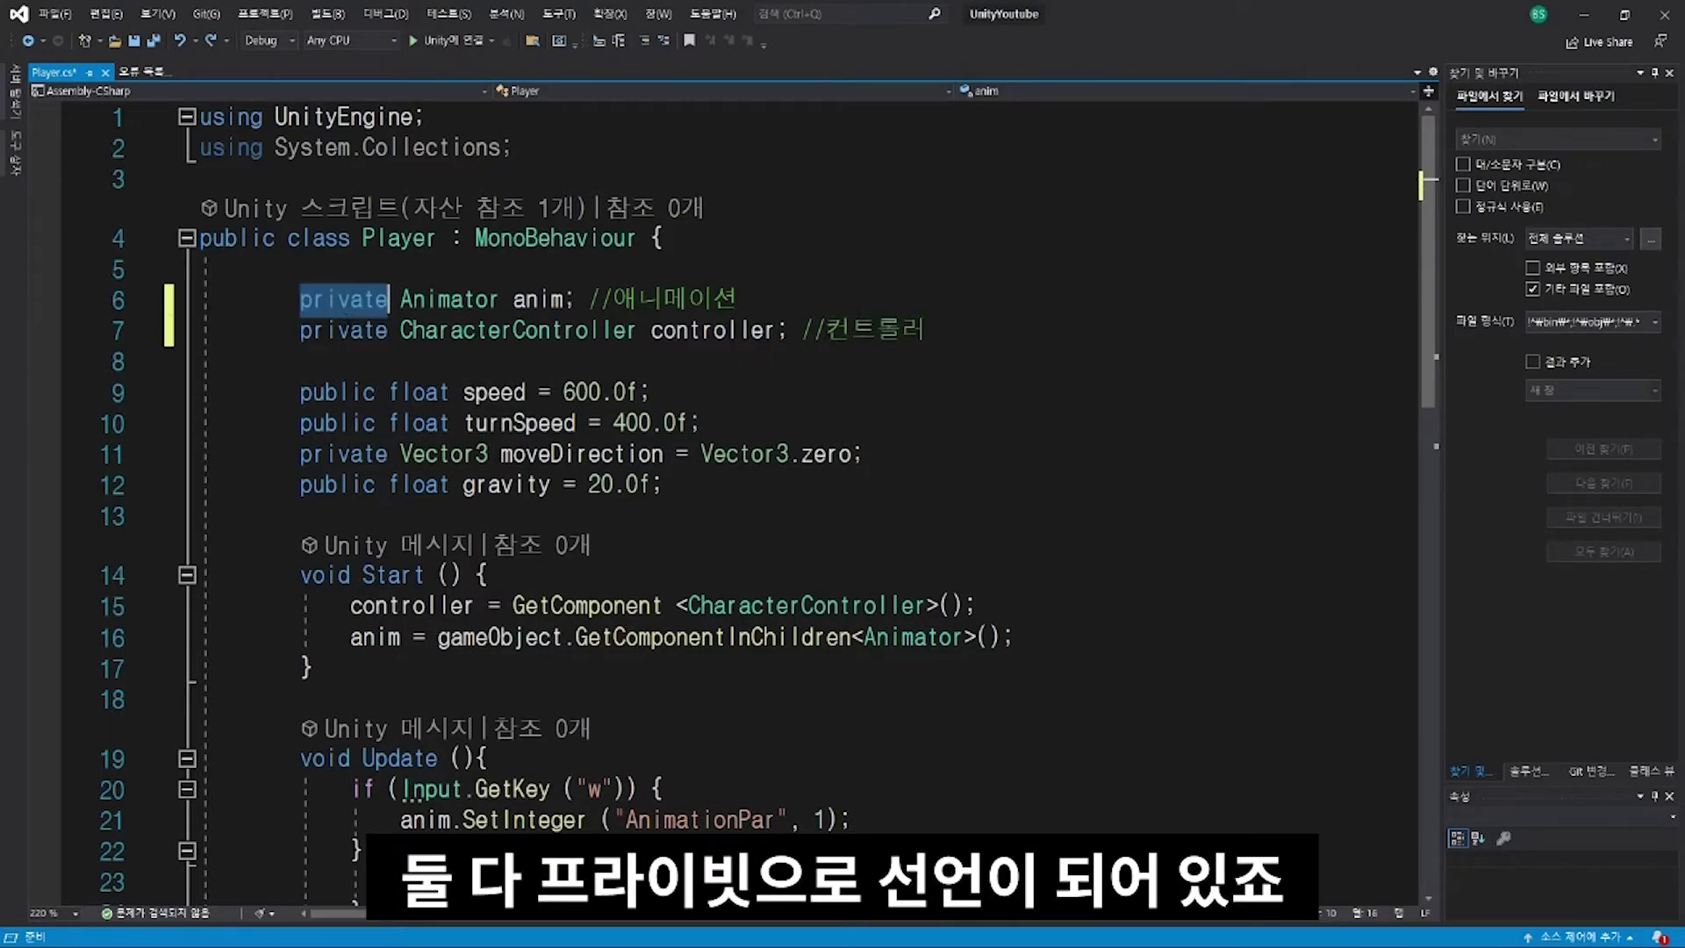
double_click(344, 330)
mouse_move(1013, 14)
mouse_down()
mouse_move(1013, 140)
mouse_move(777, 222)
mouse_up()
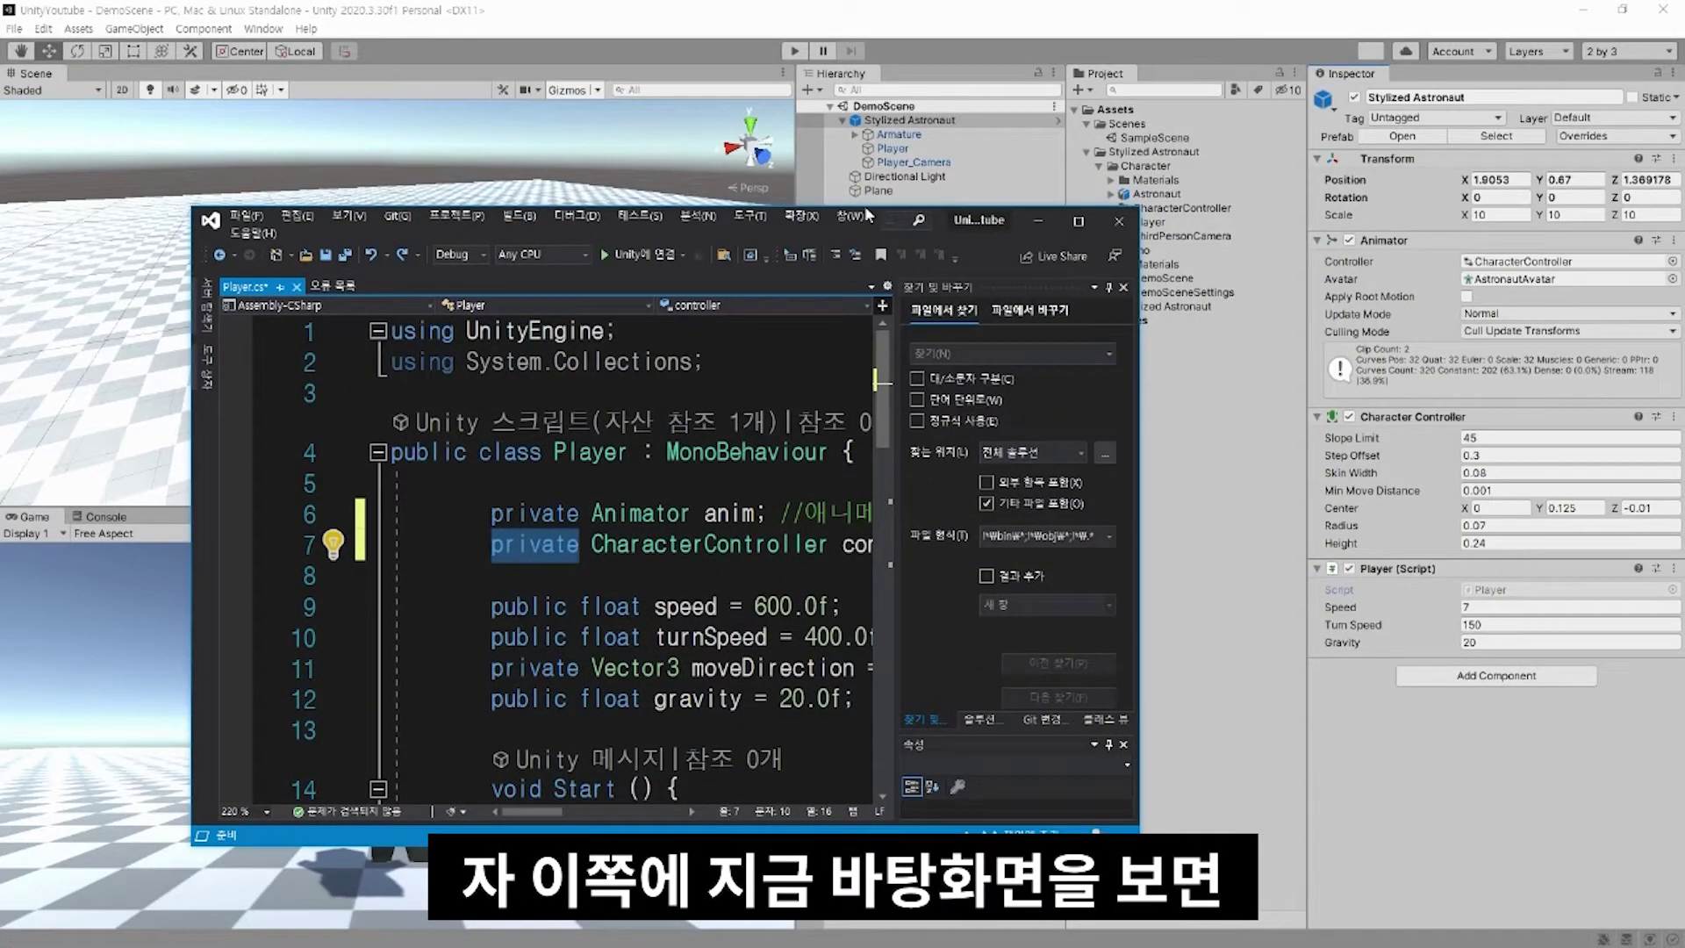
Step: Open the CharacterController animator controller in the Animator window, then return to Player.cs in Visual Studio
click(774, 176)
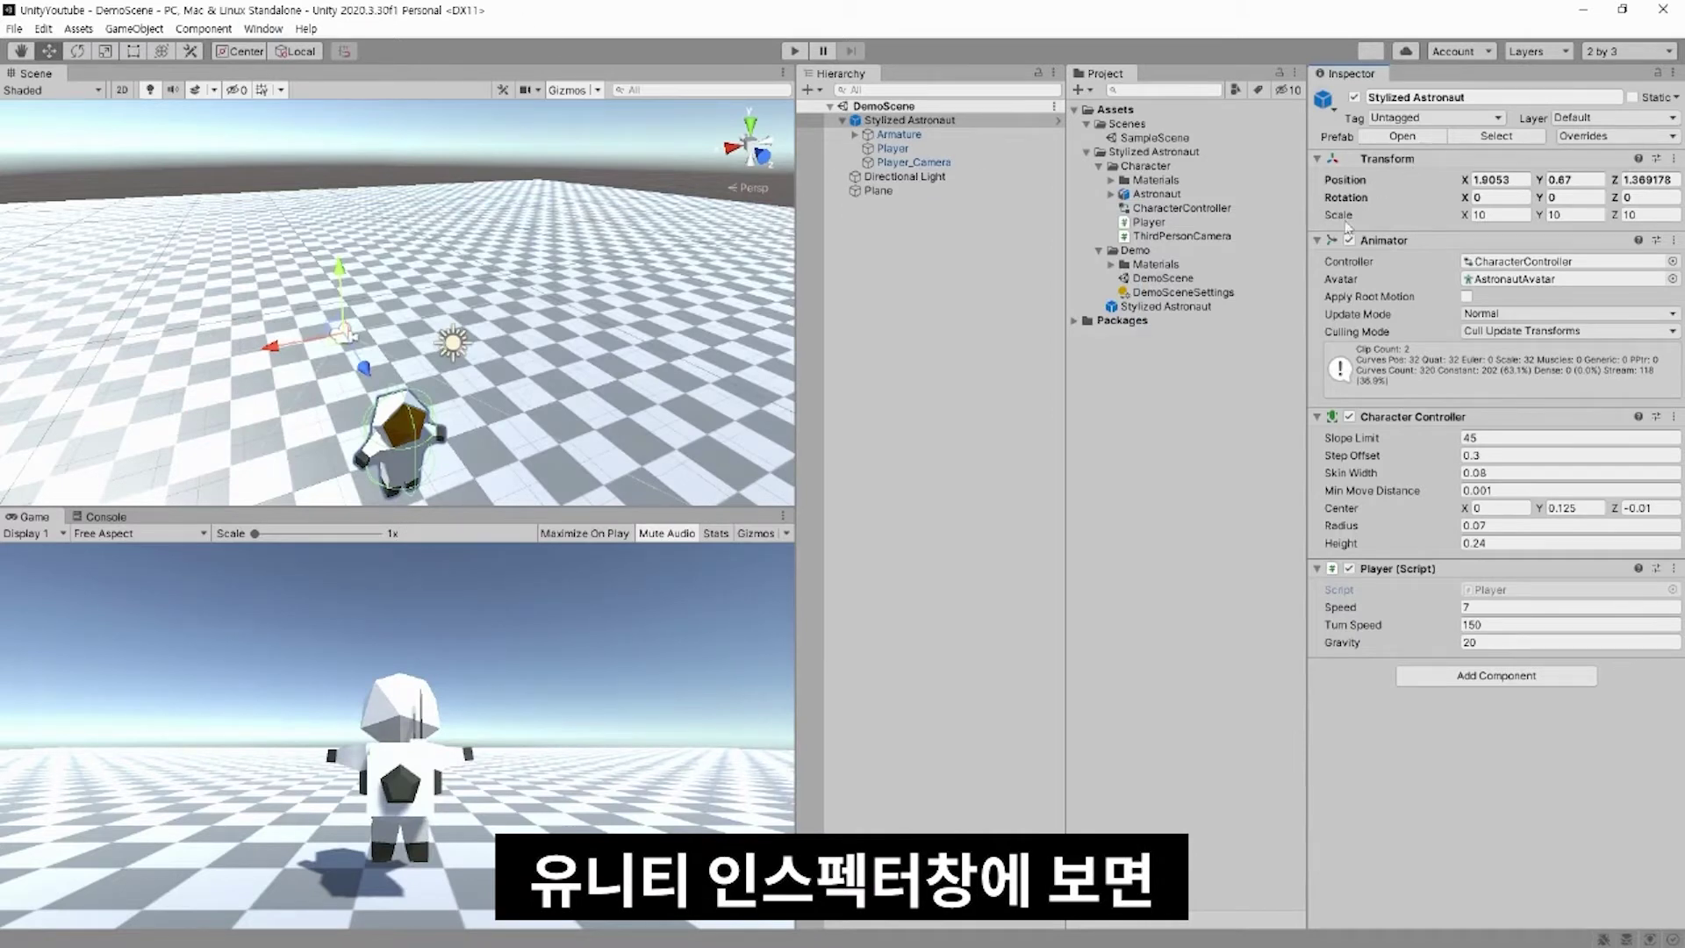
click(1517, 263)
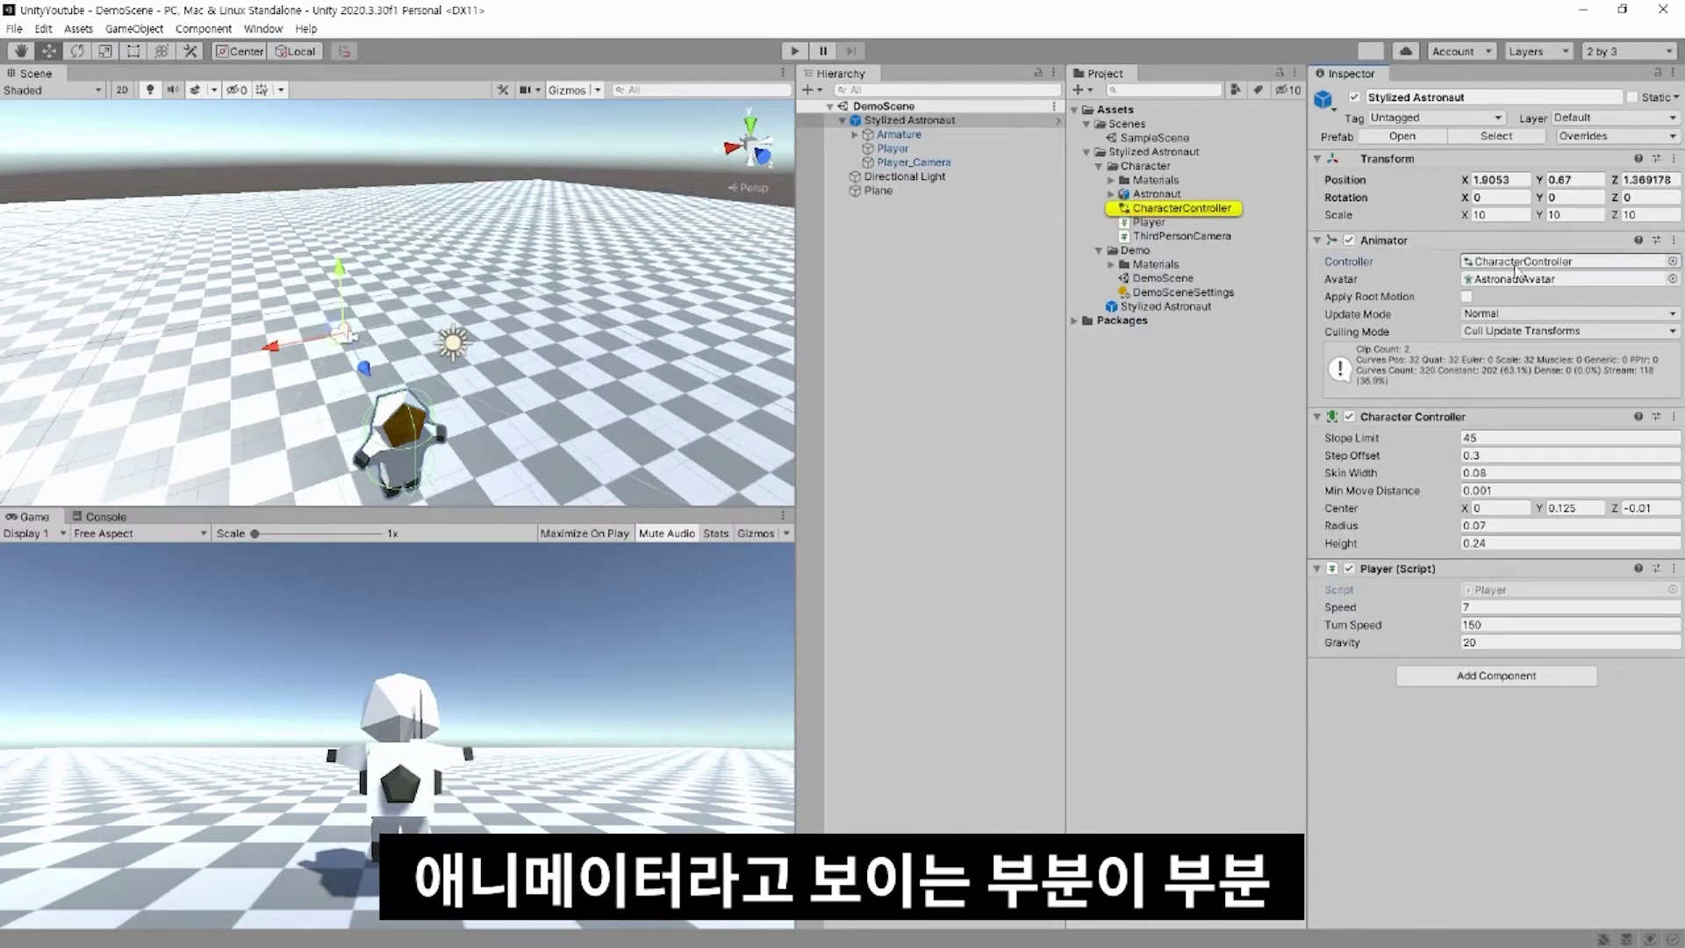
double_click(1197, 211)
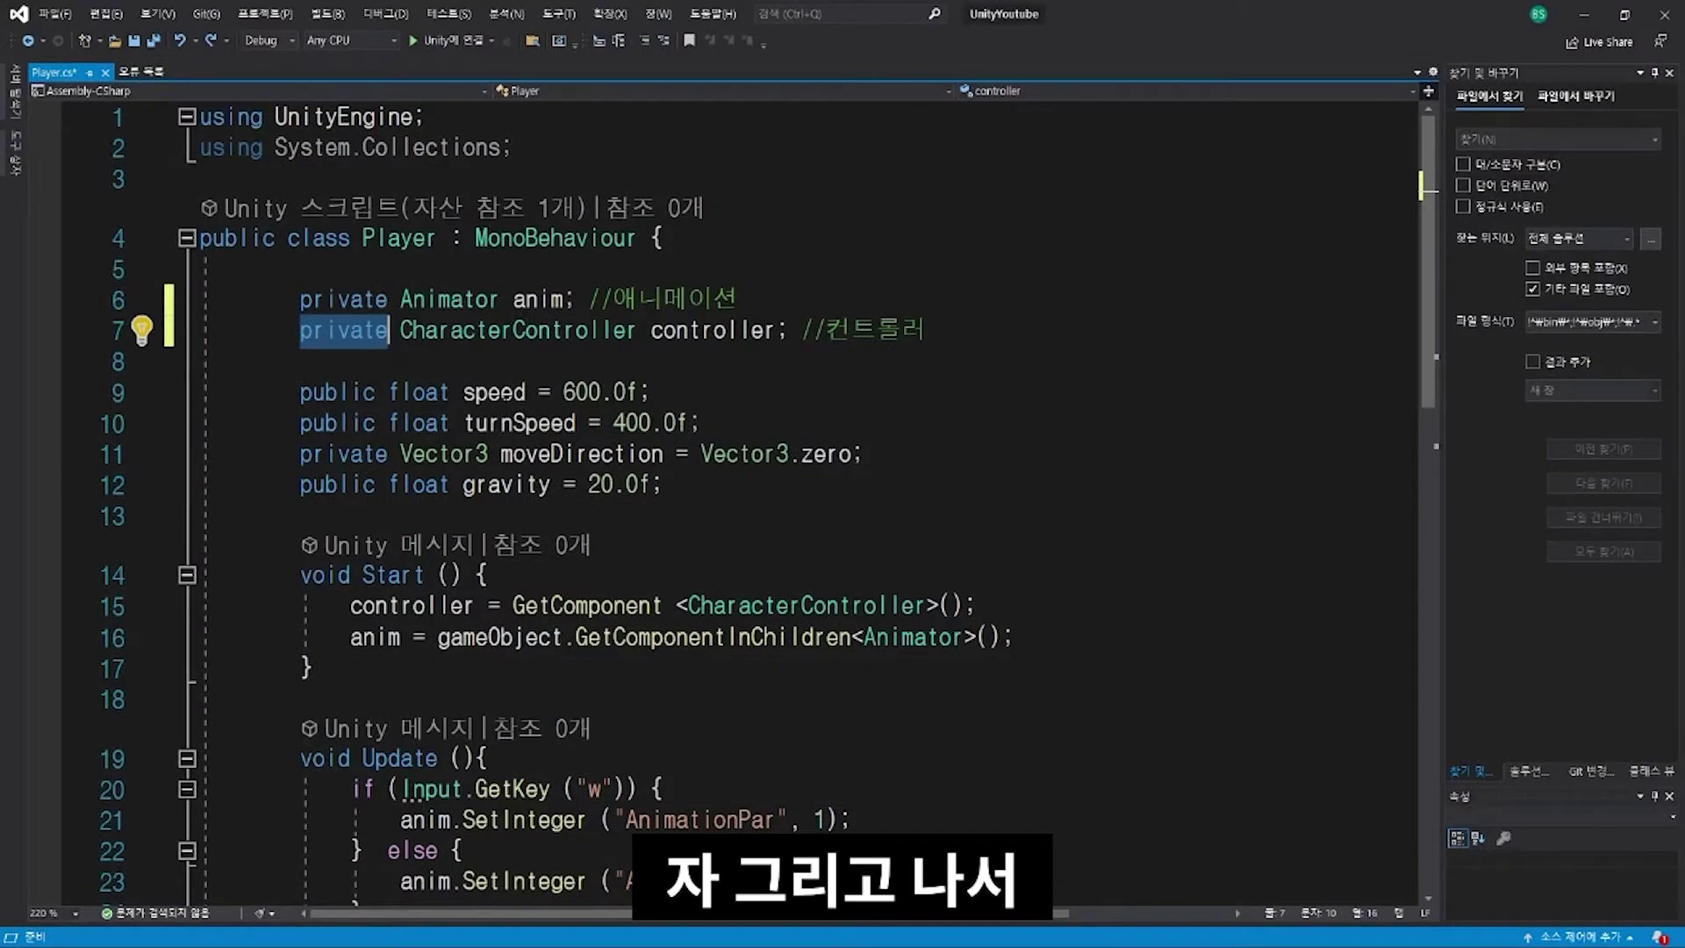
click(439, 401)
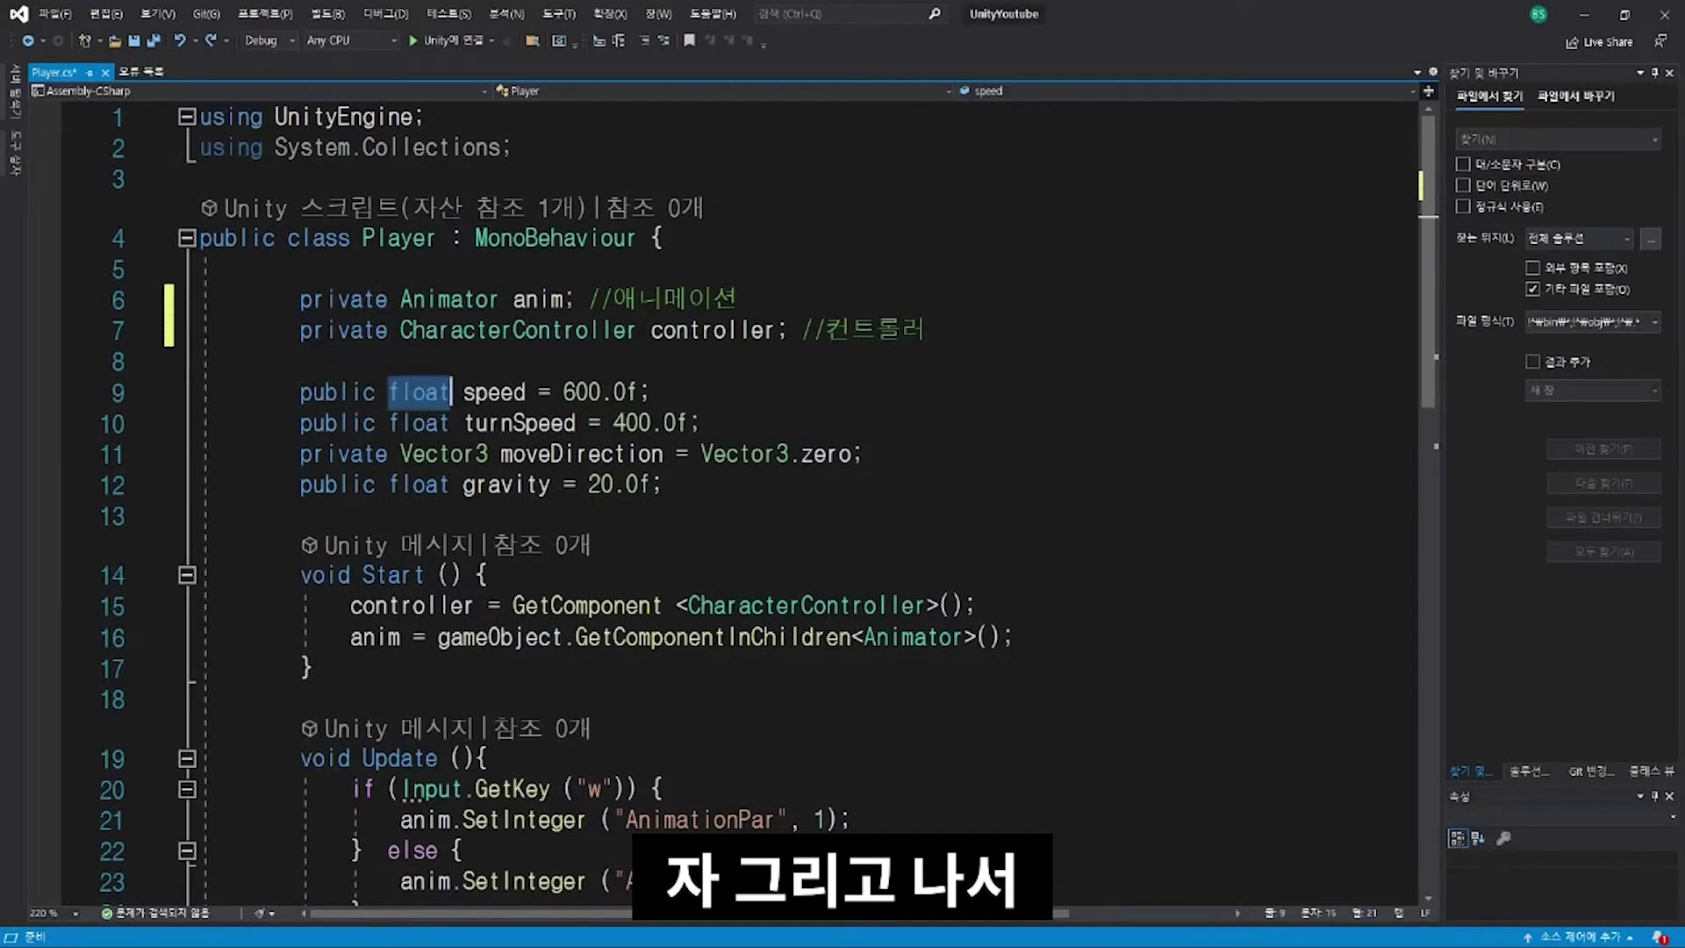
double_click(376, 401)
double_click(524, 393)
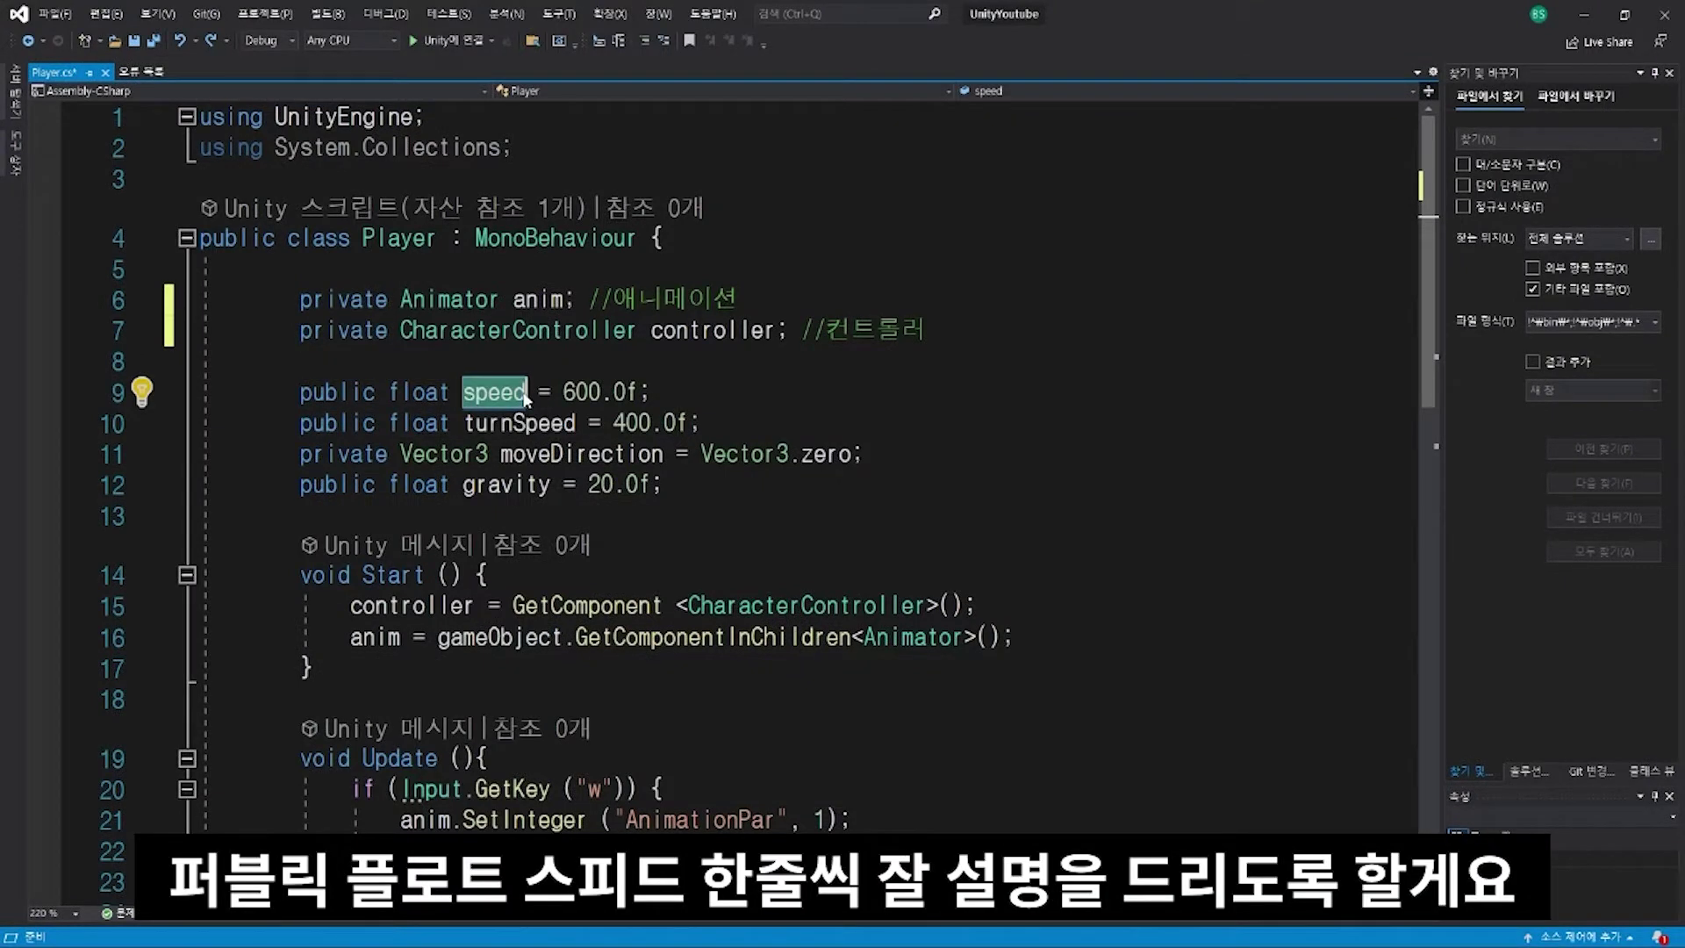
double_click(576, 395)
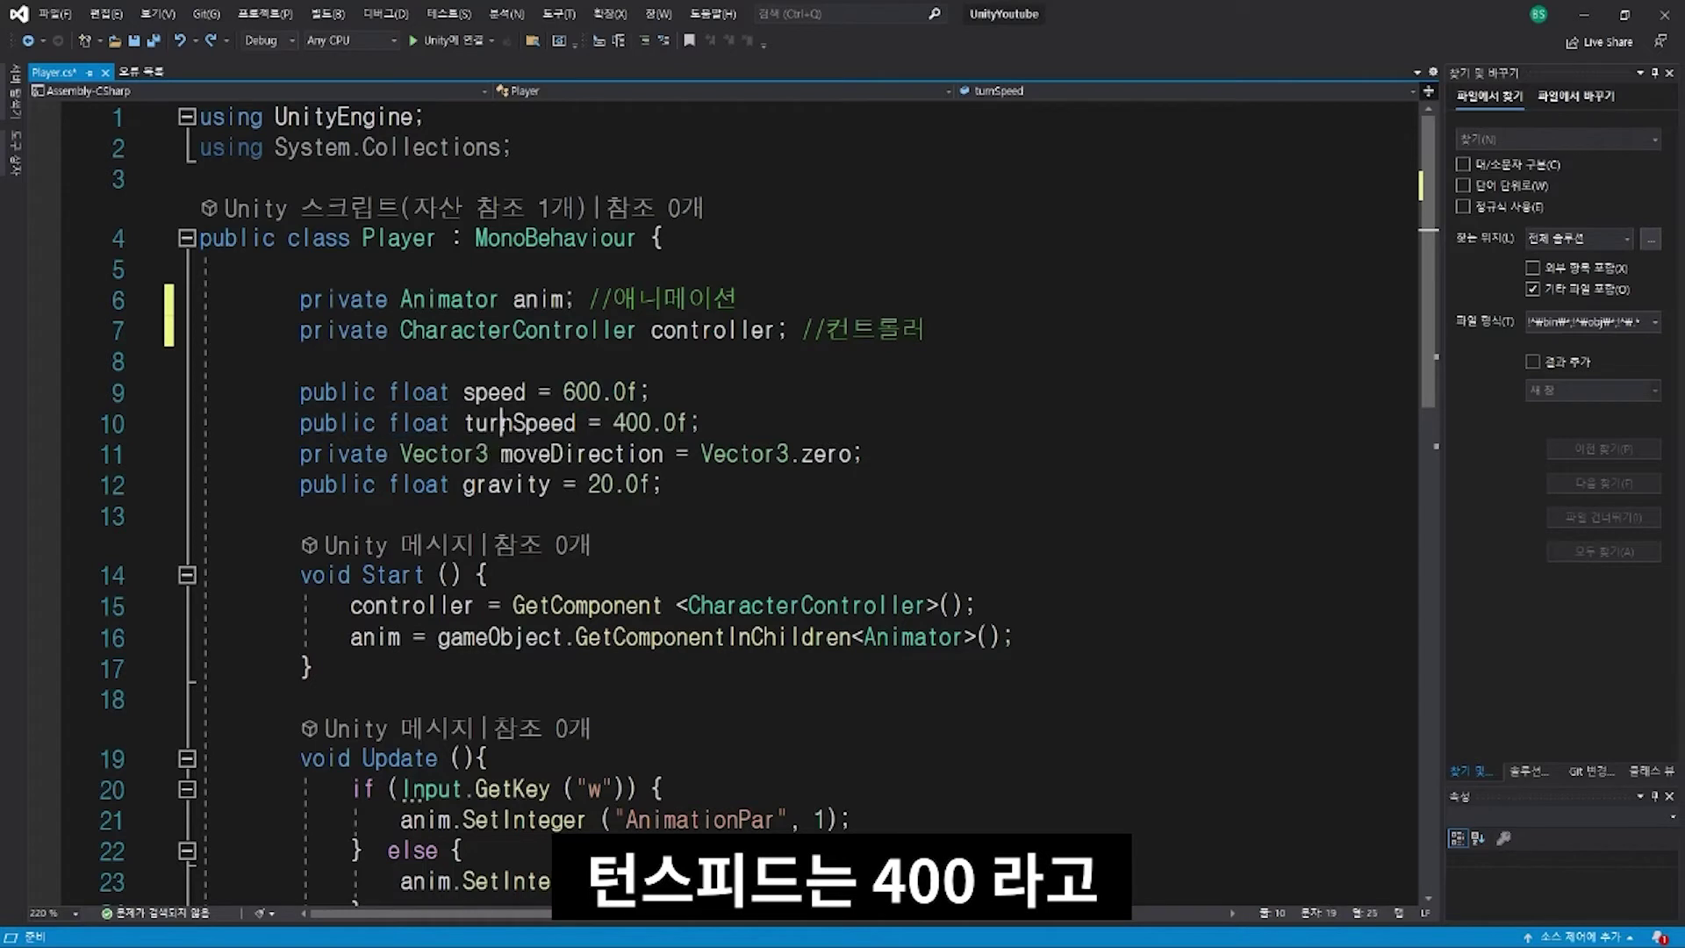
double_click(508, 424)
double_click(618, 424)
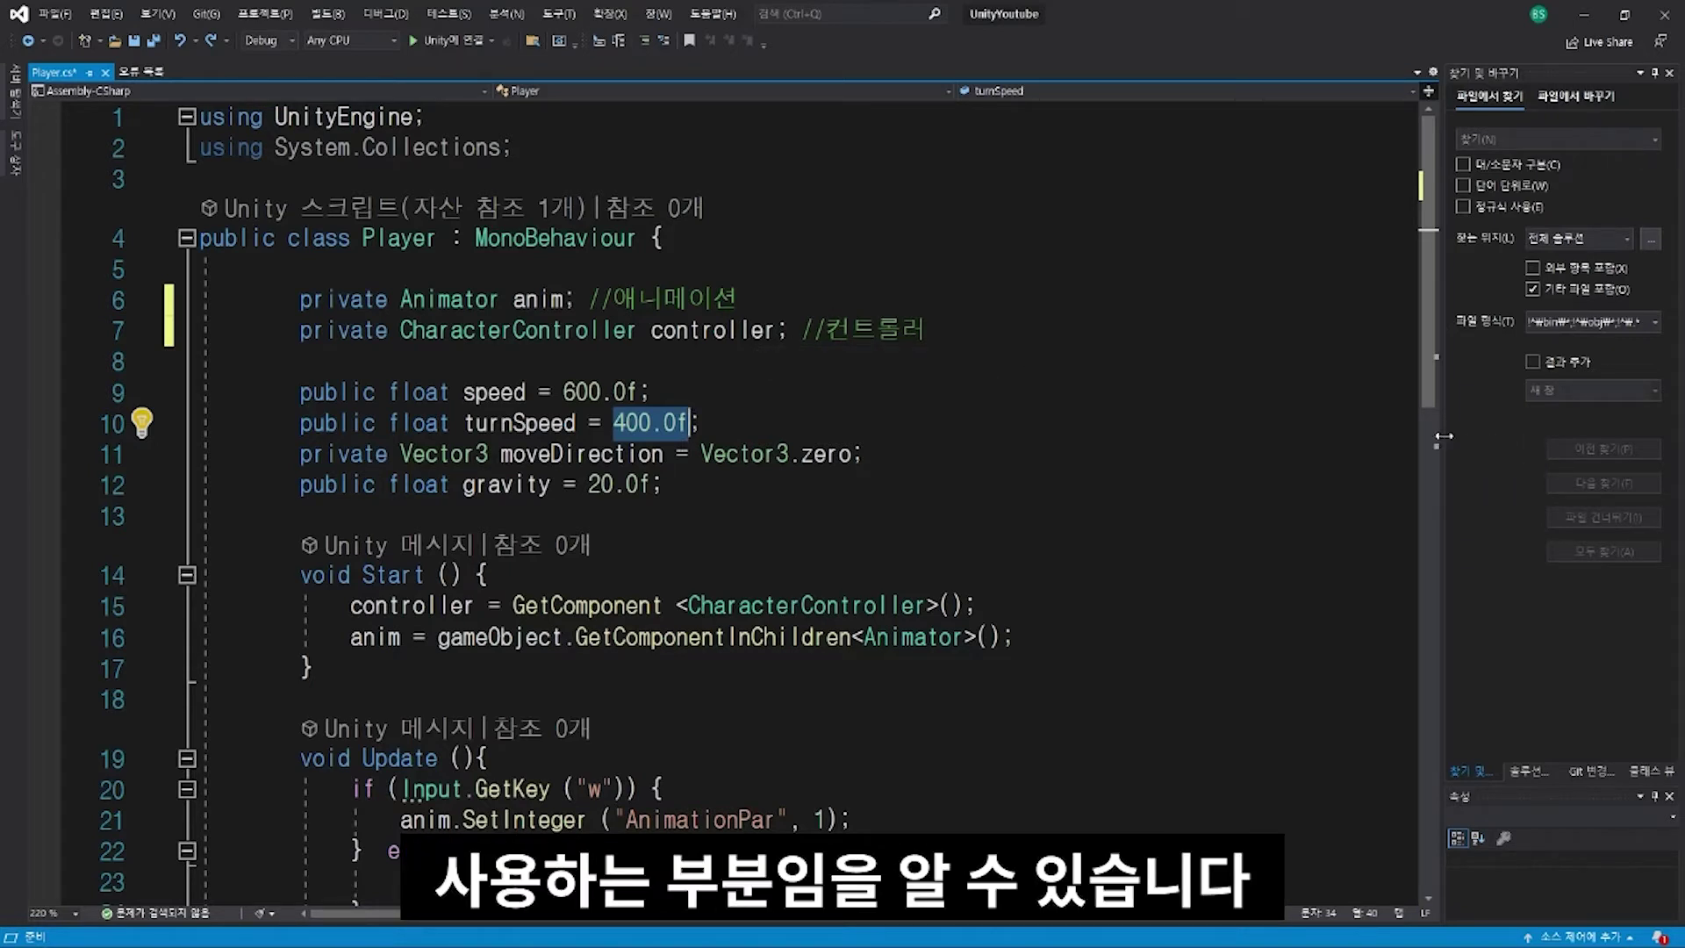
drag(1443, 436, 1386, 436)
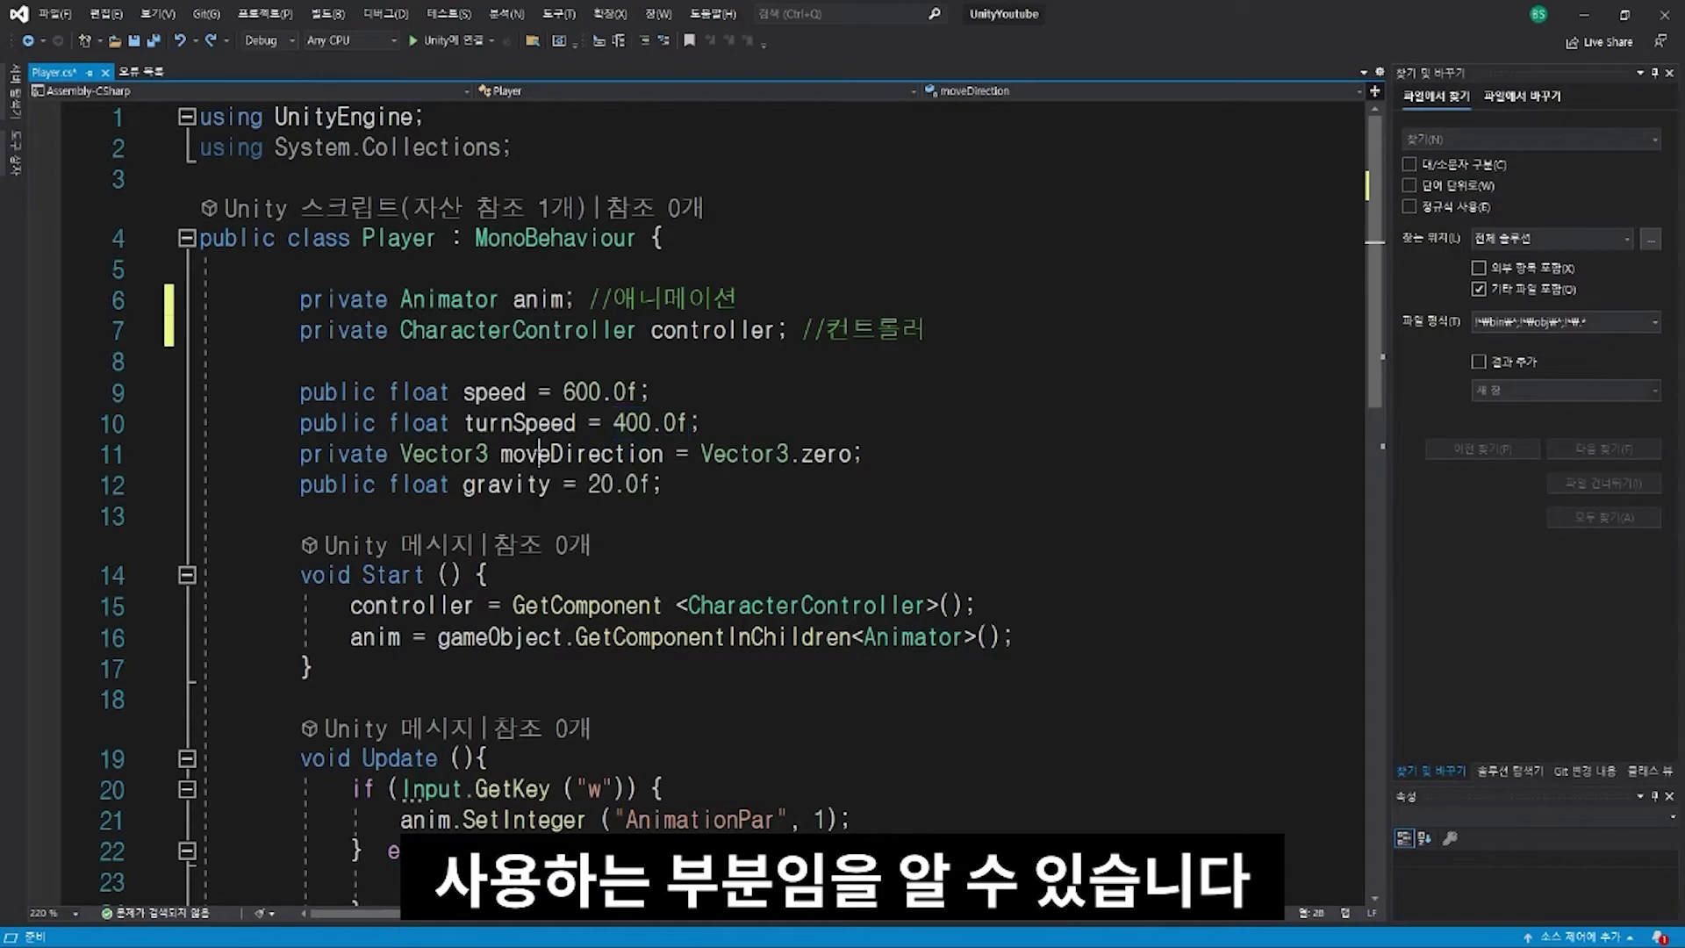
double_click(581, 454)
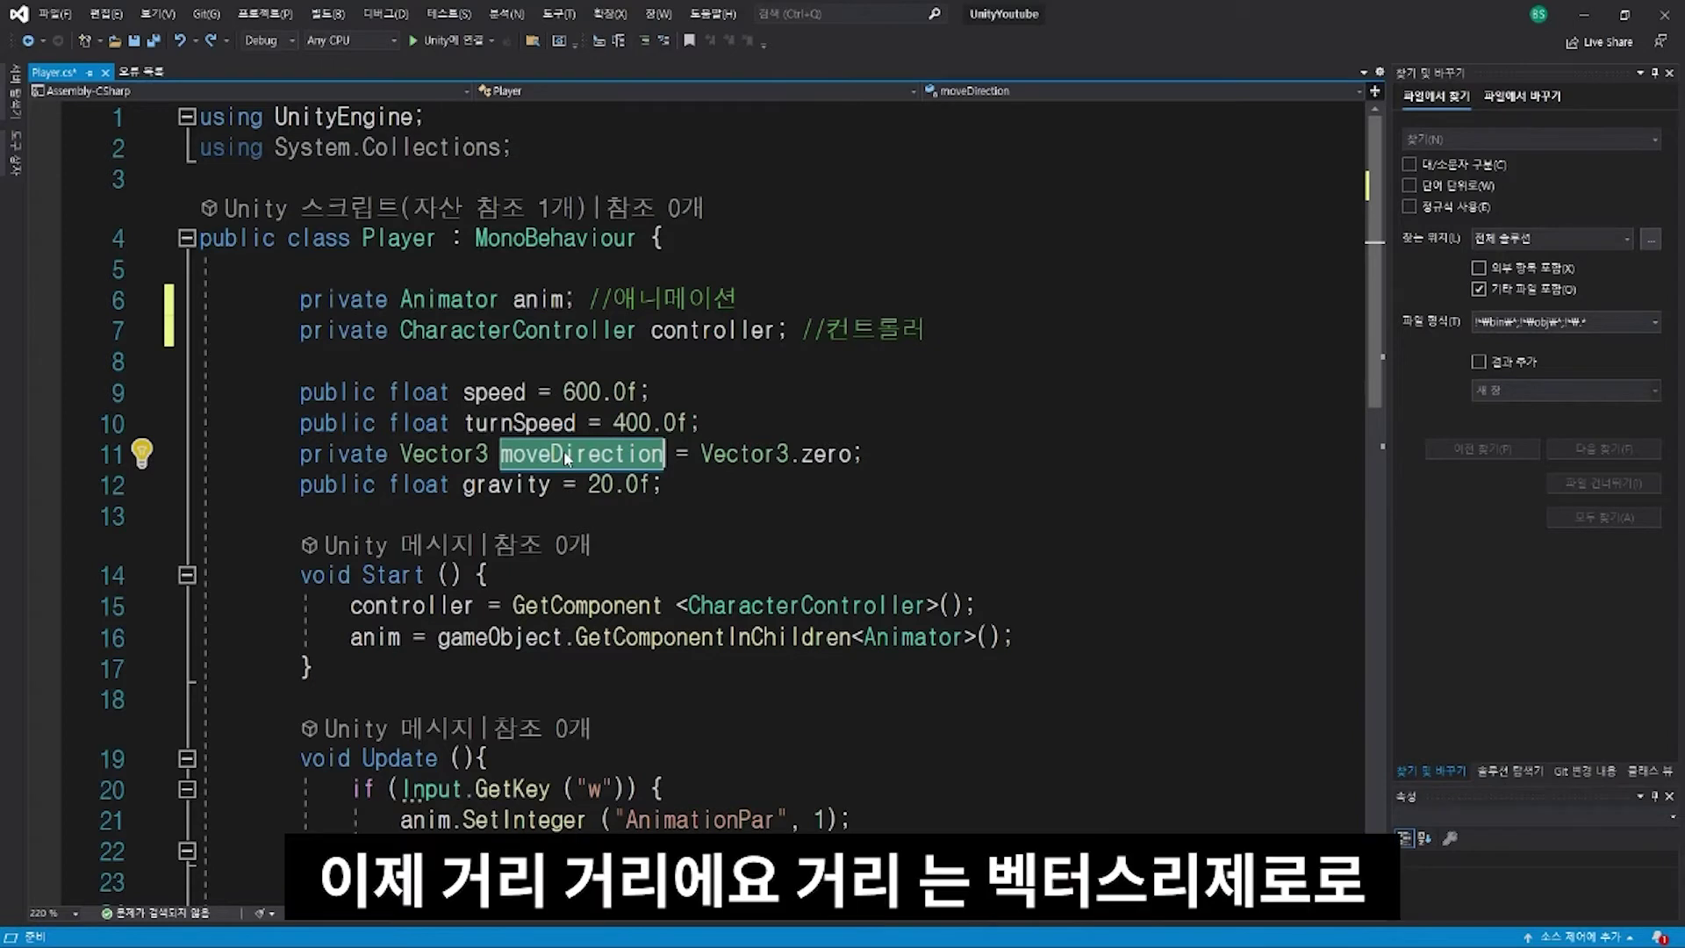
double_click(720, 460)
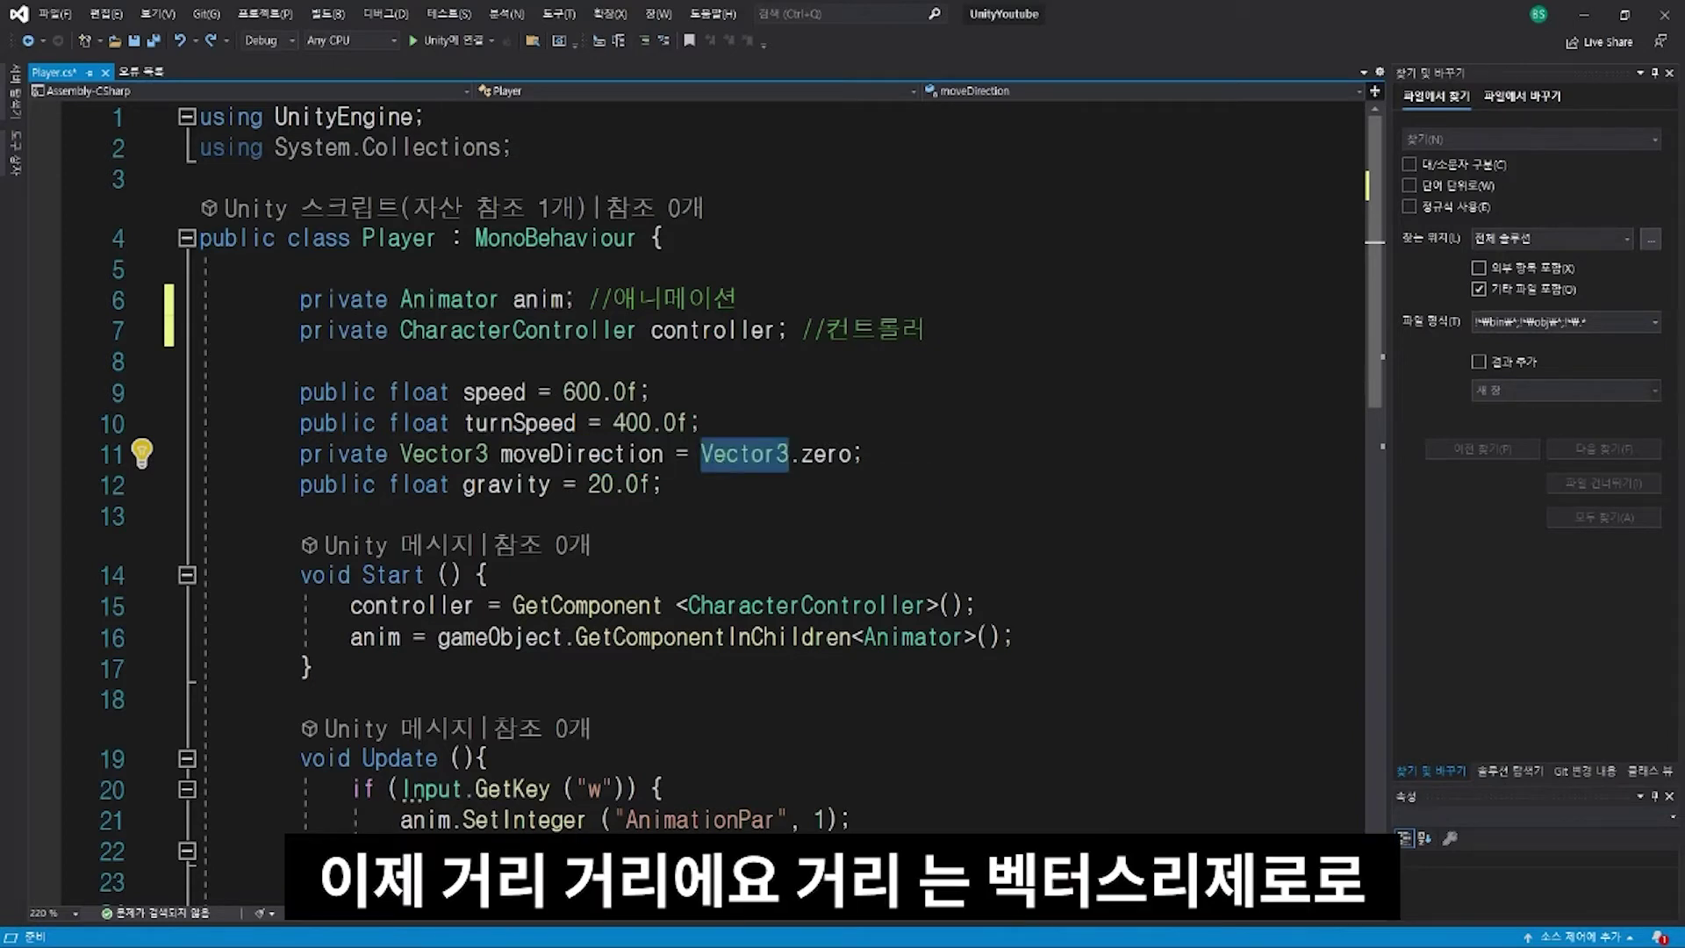
drag(662, 455, 855, 455)
double_click(825, 455)
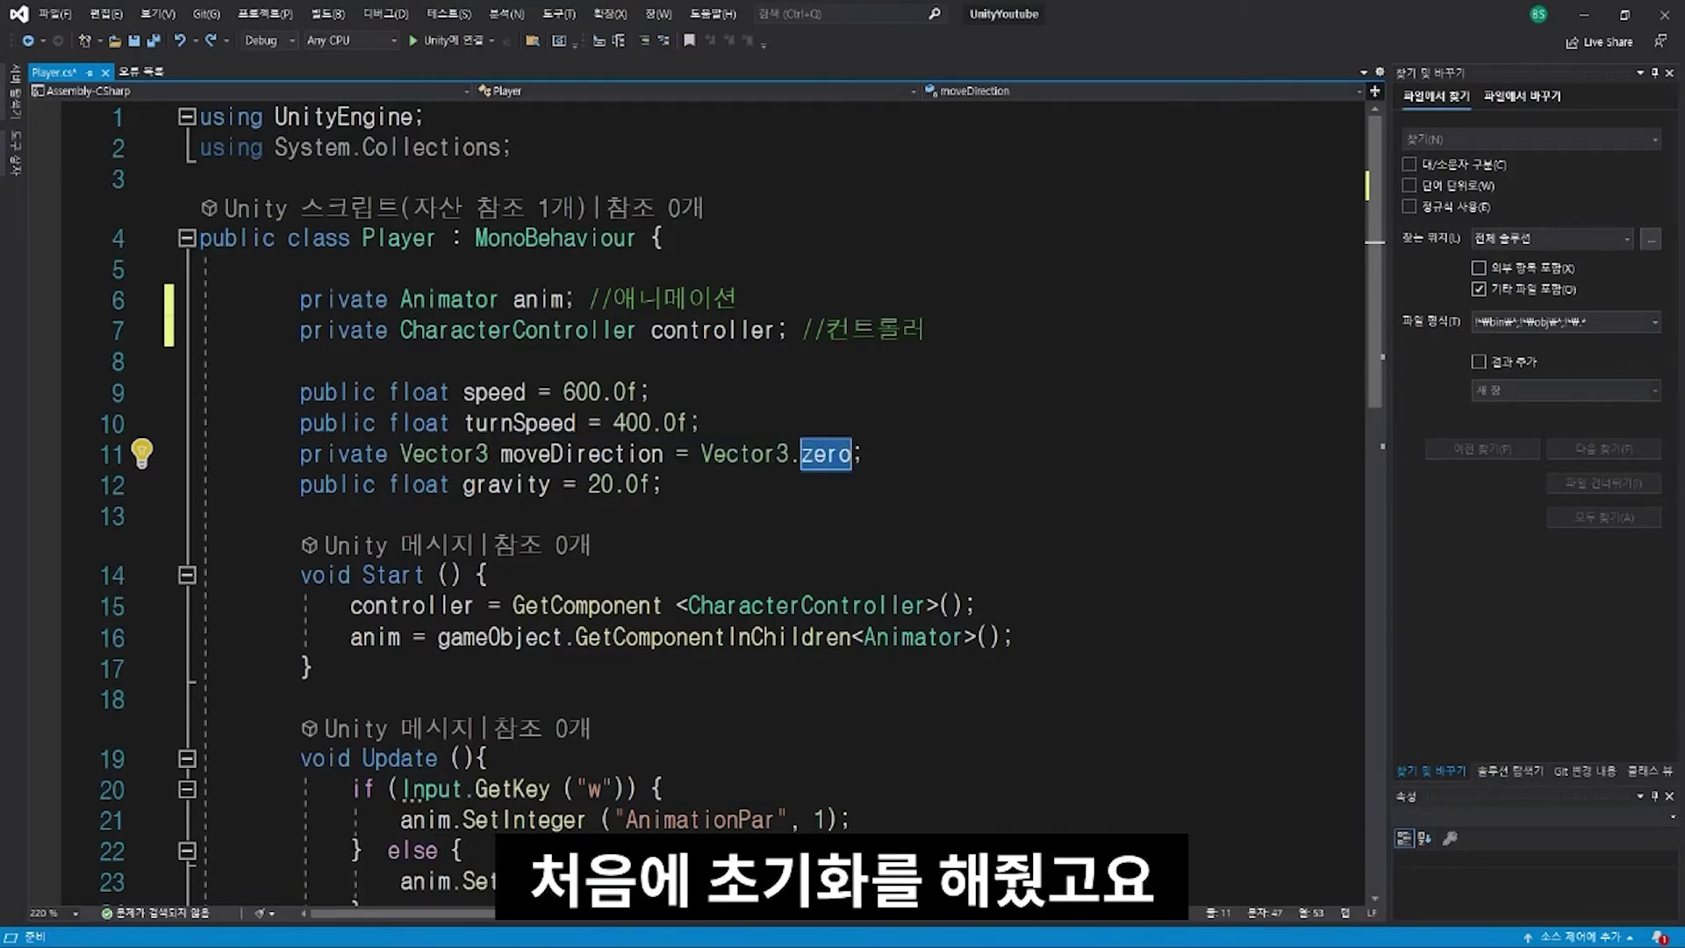
double_click(509, 483)
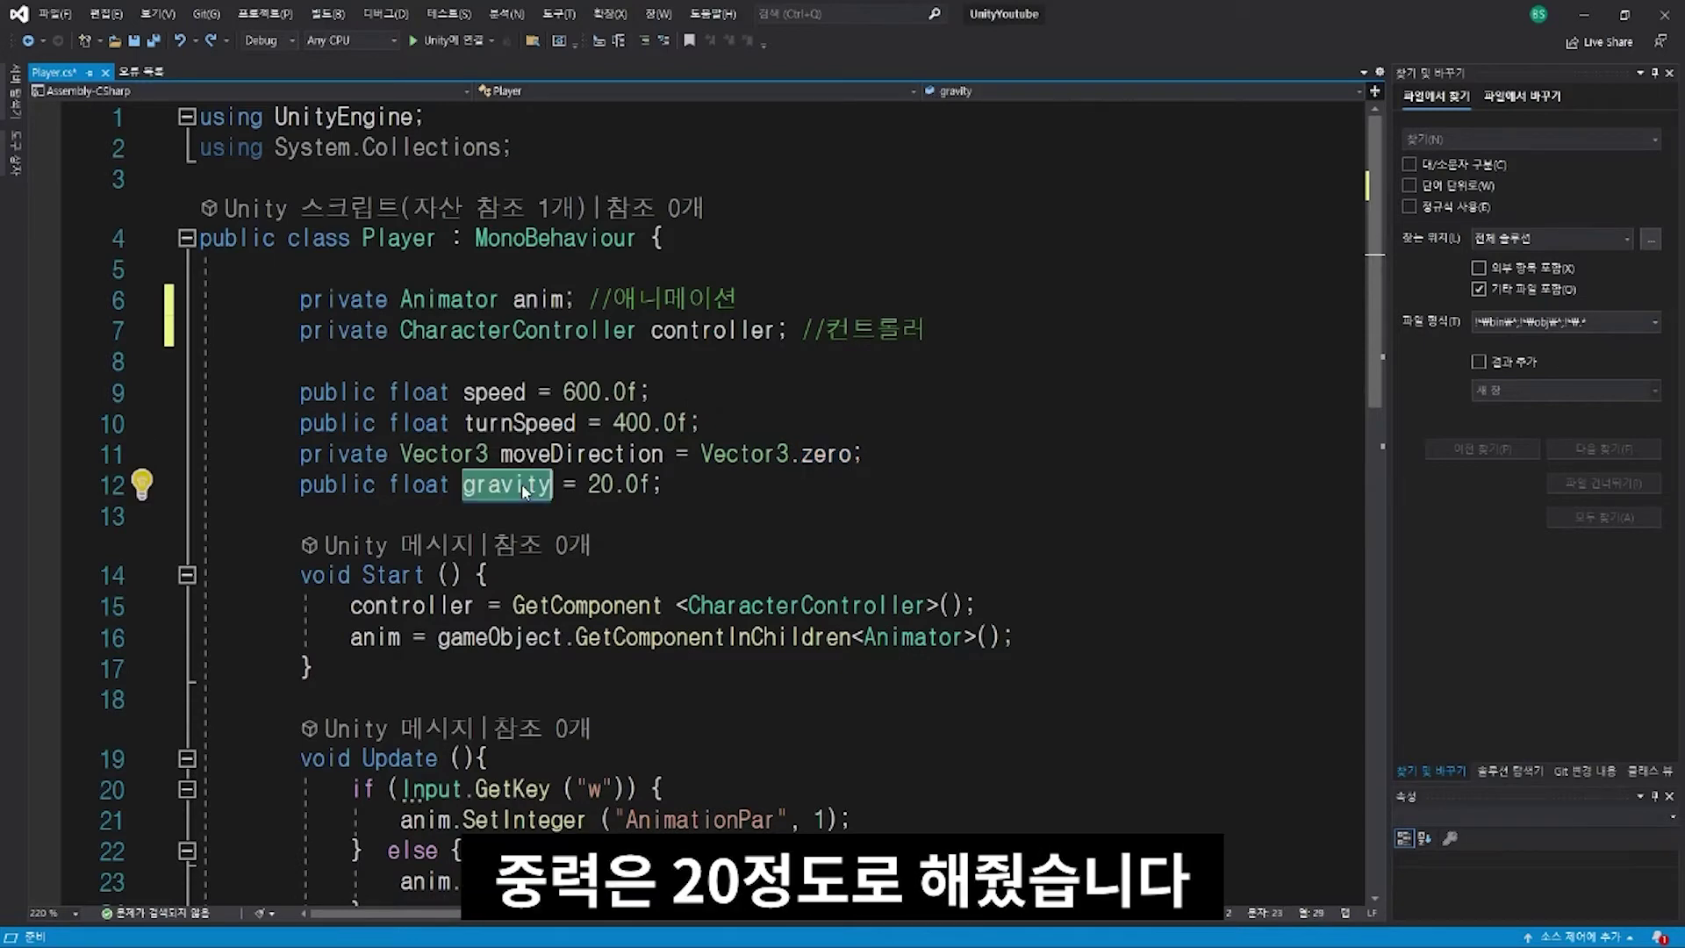
double_click(618, 483)
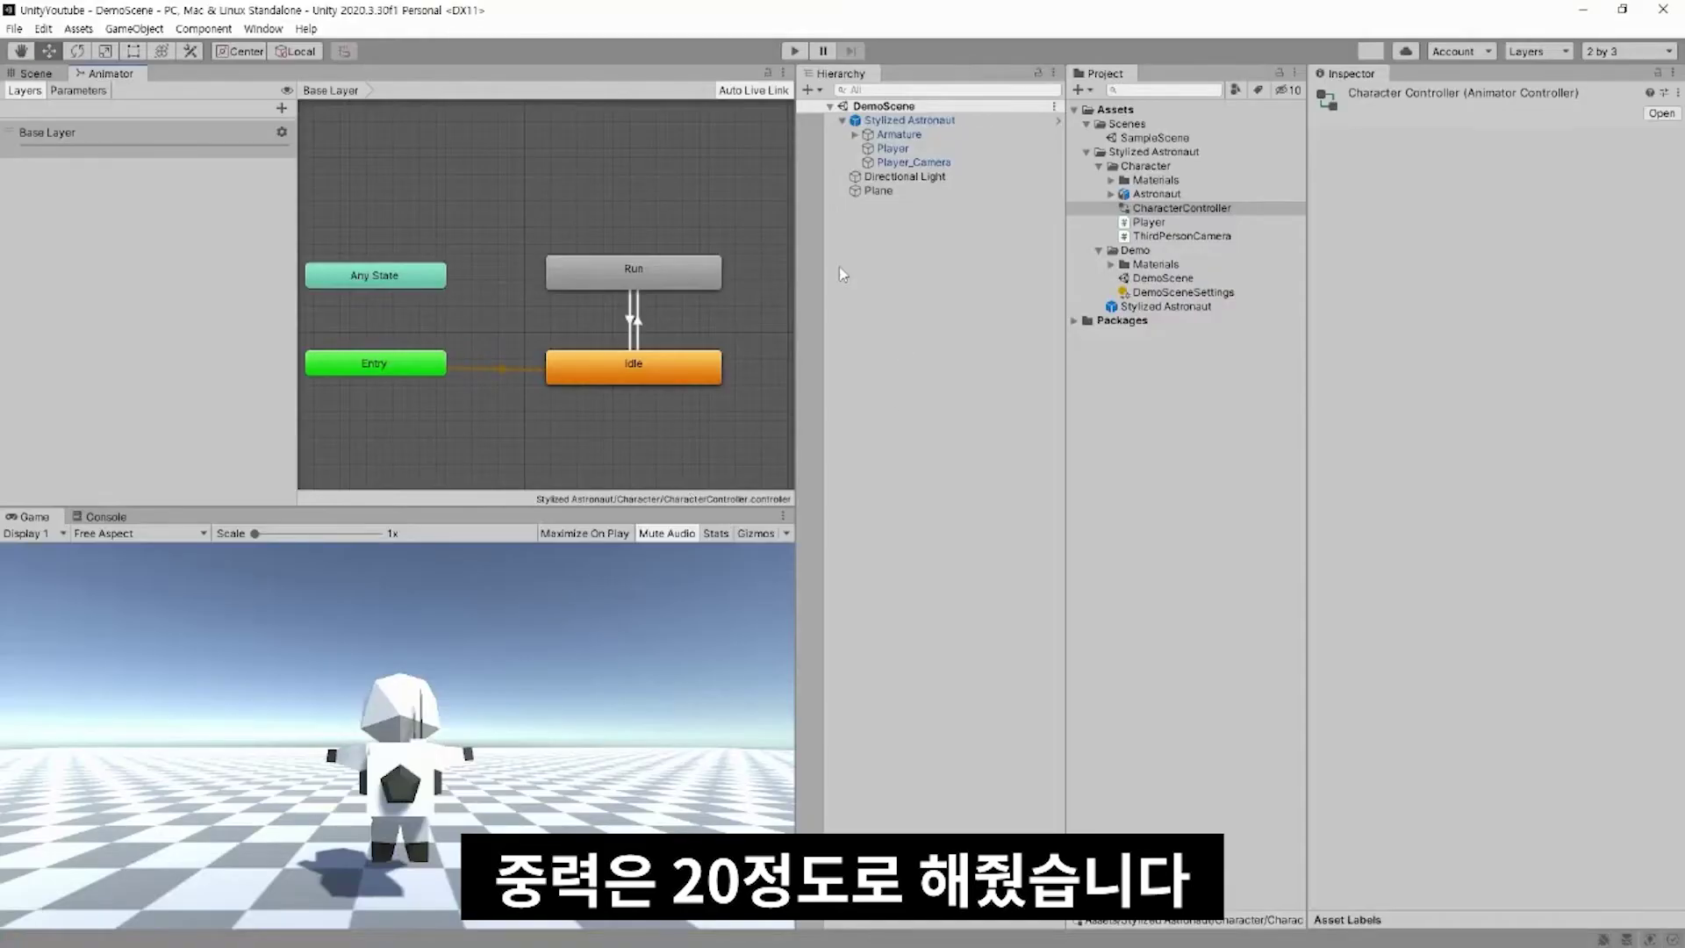
Step: Select Stylized Astronaut, enter play mode, and walk the astronaut with W and S
click(892, 122)
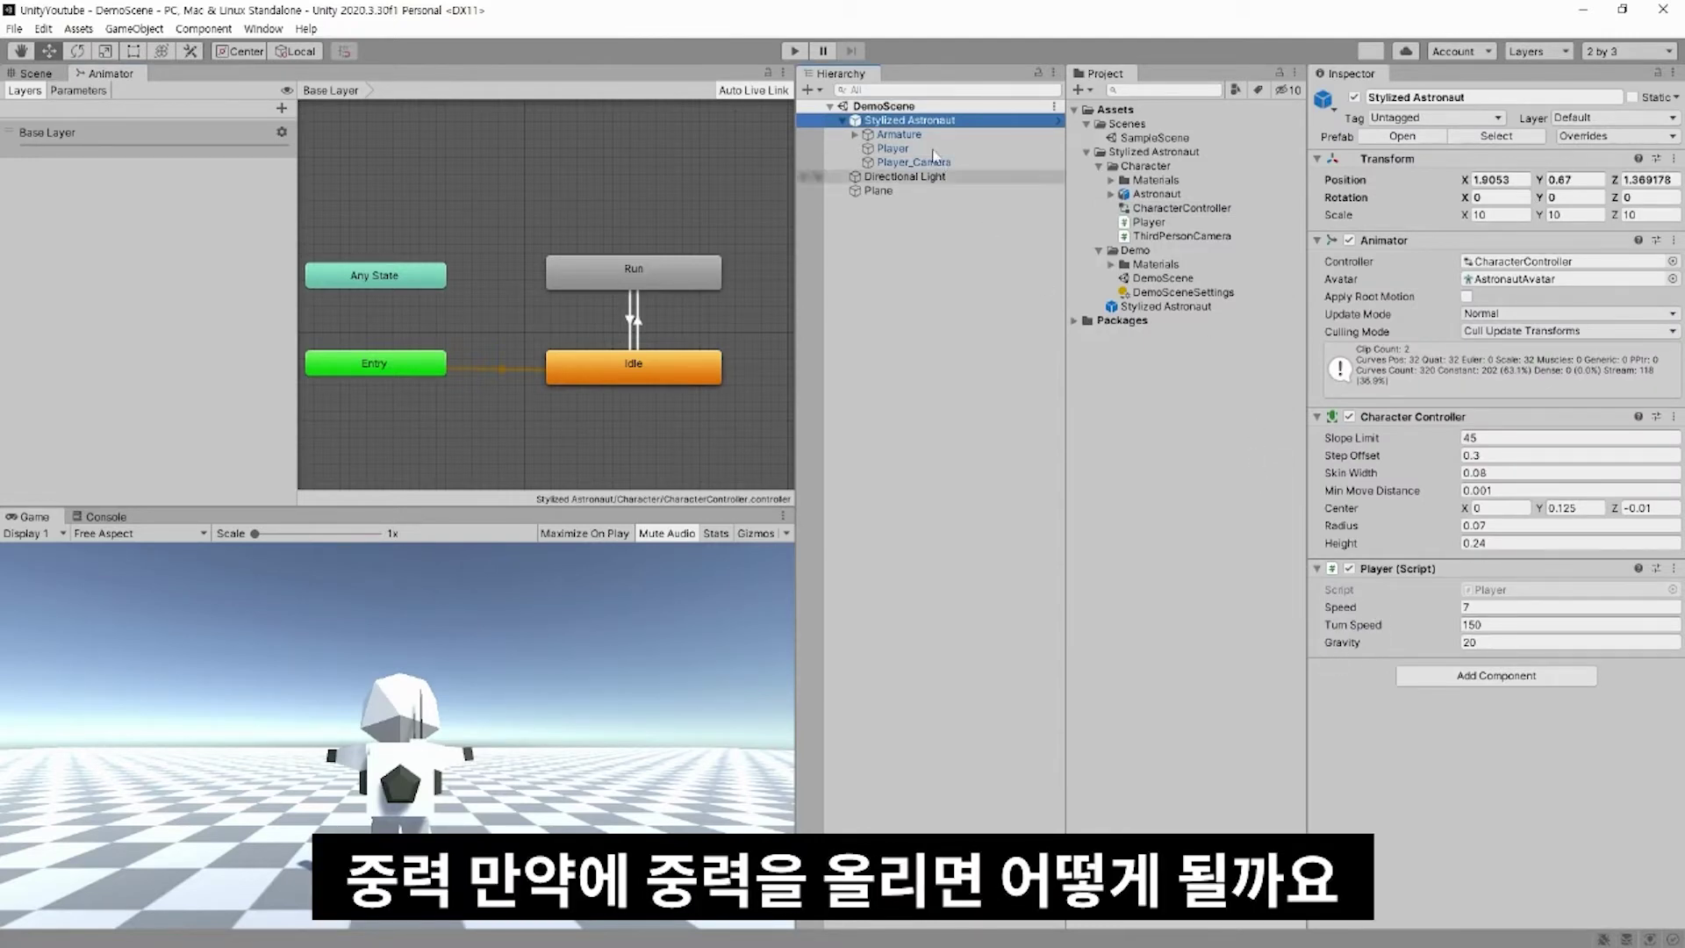
click(793, 51)
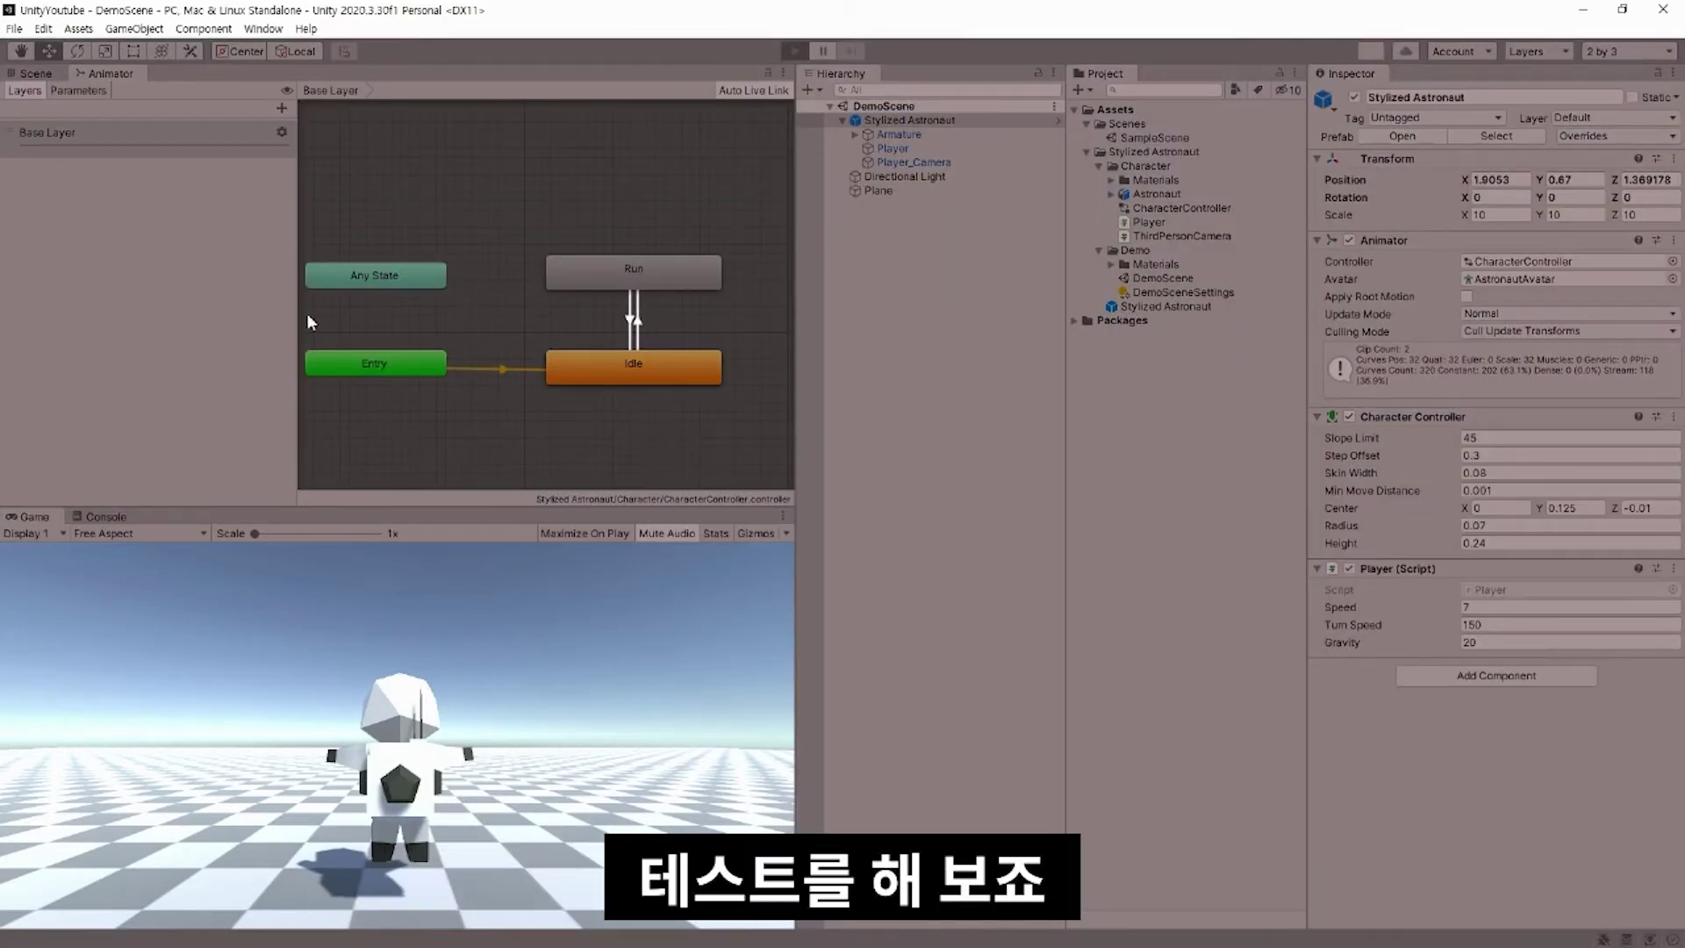
click(30, 73)
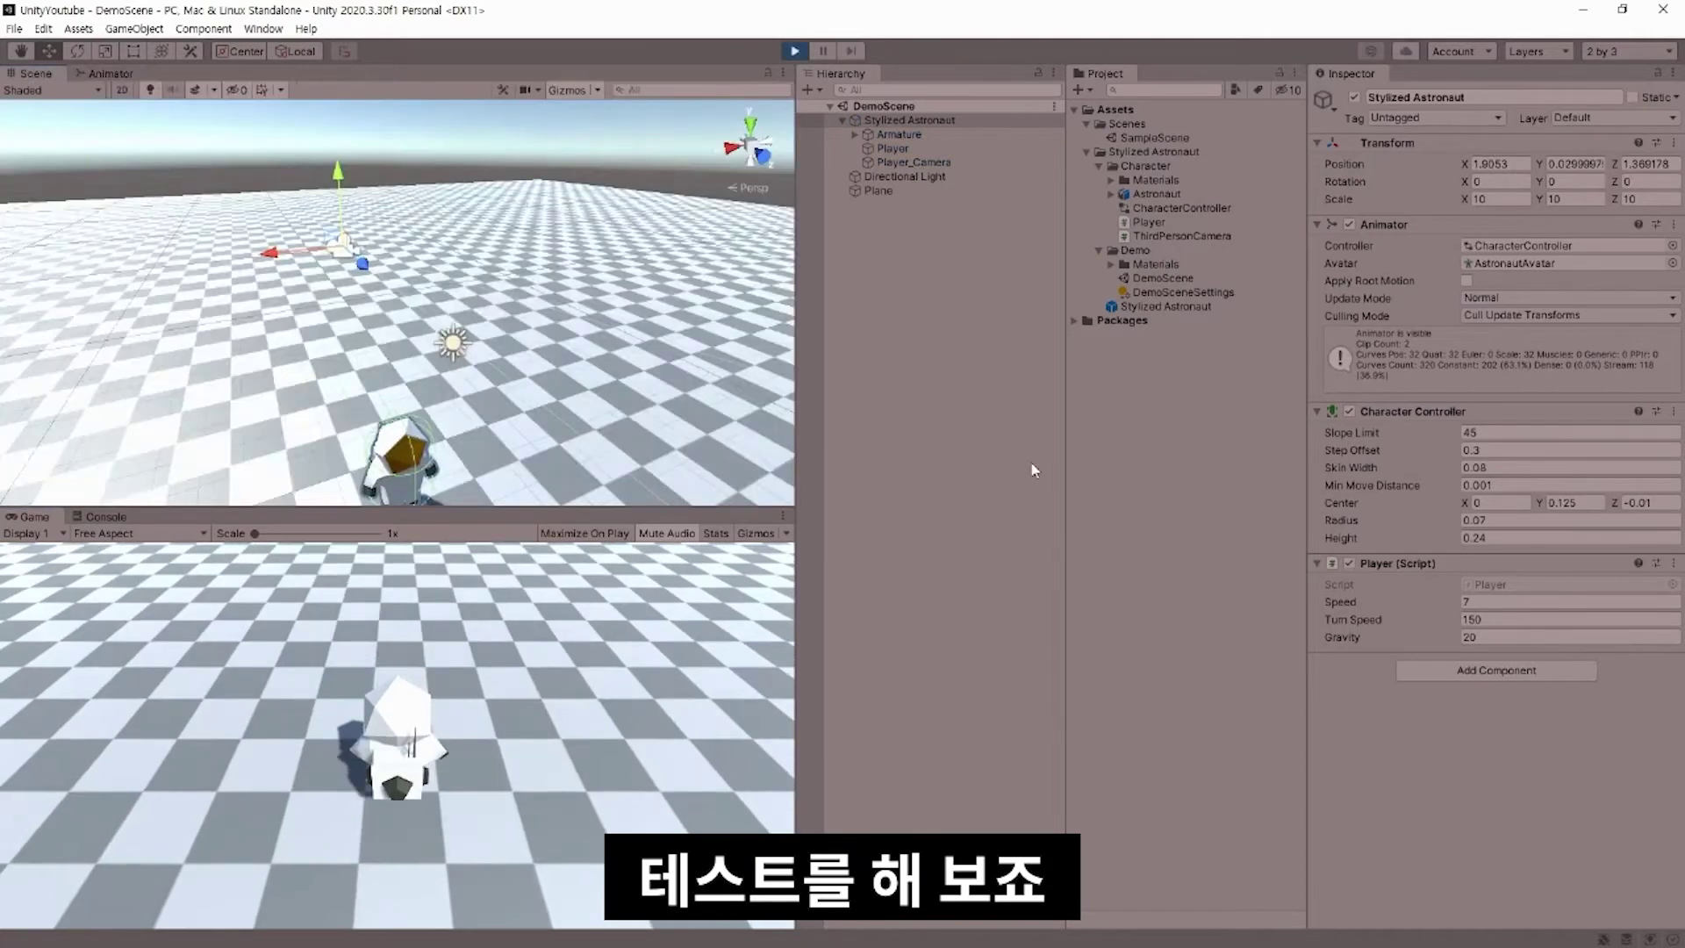
middle_drag(544, 456, 522, 257)
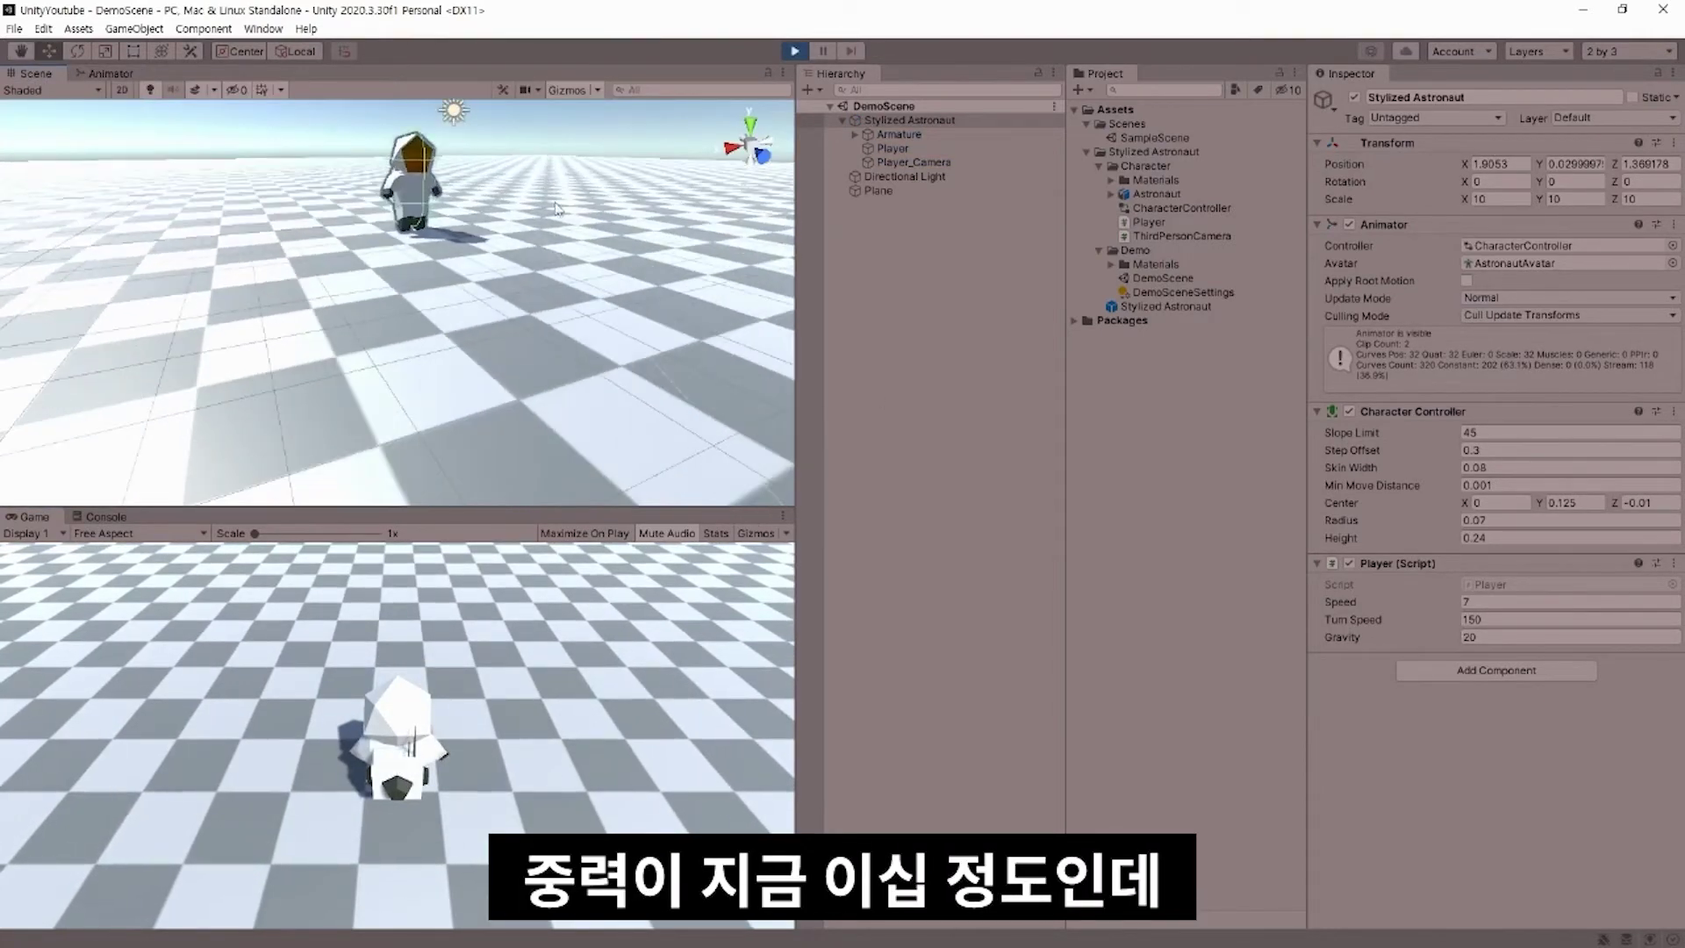
click(495, 699)
key(w)
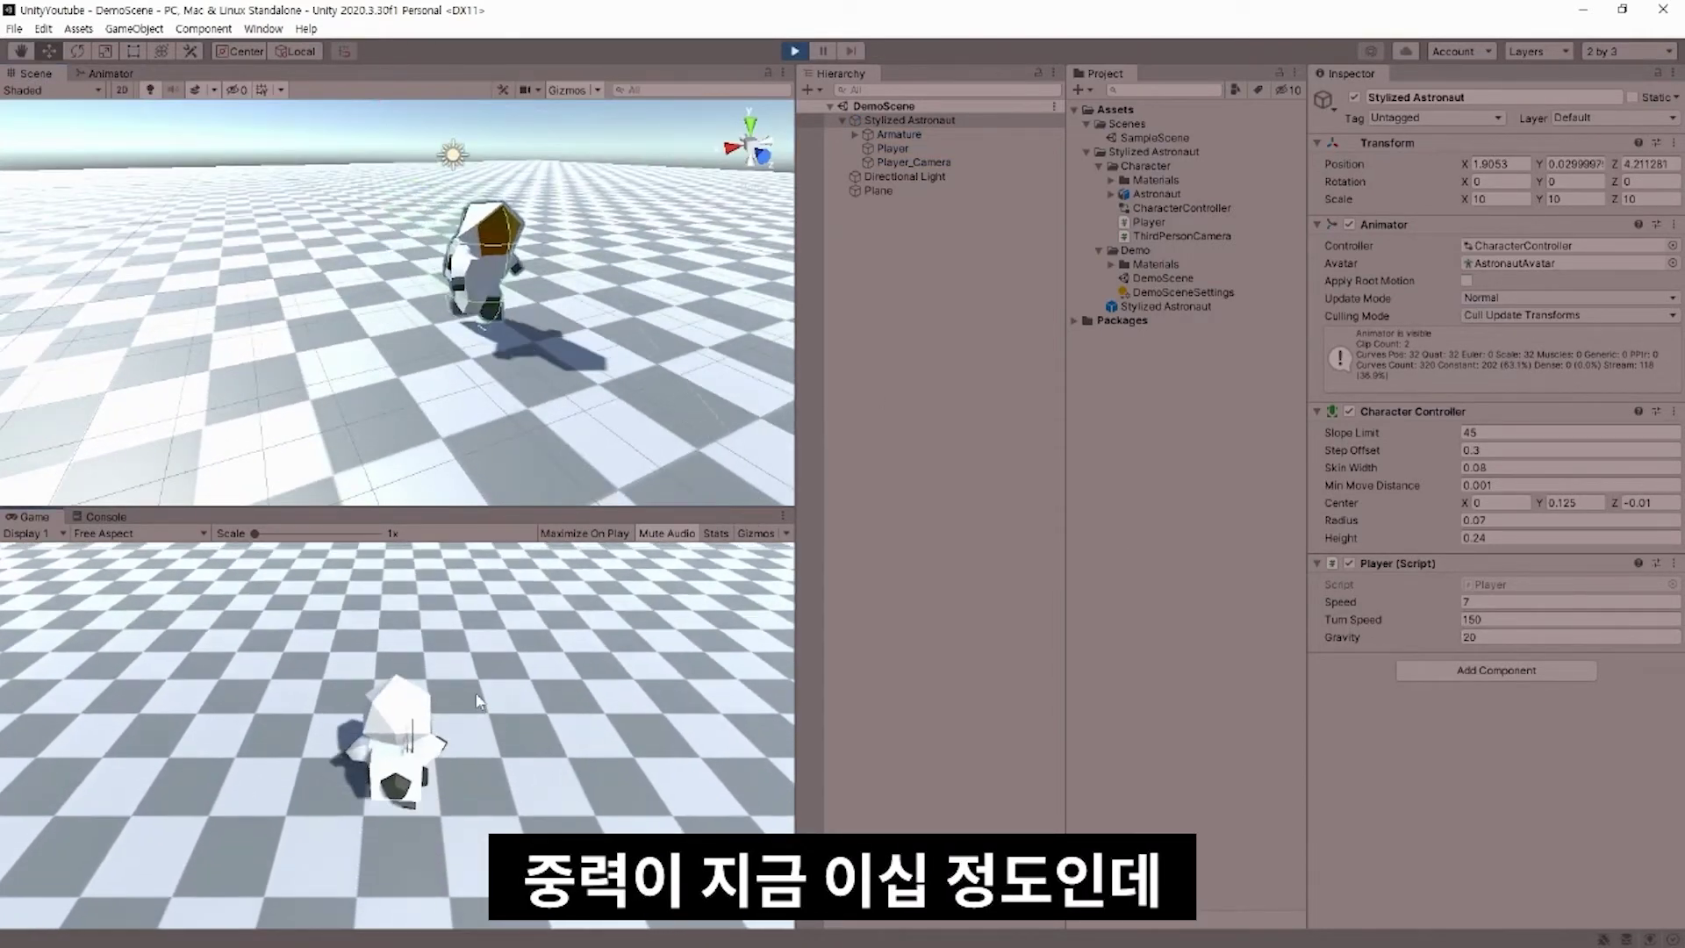
key(s)
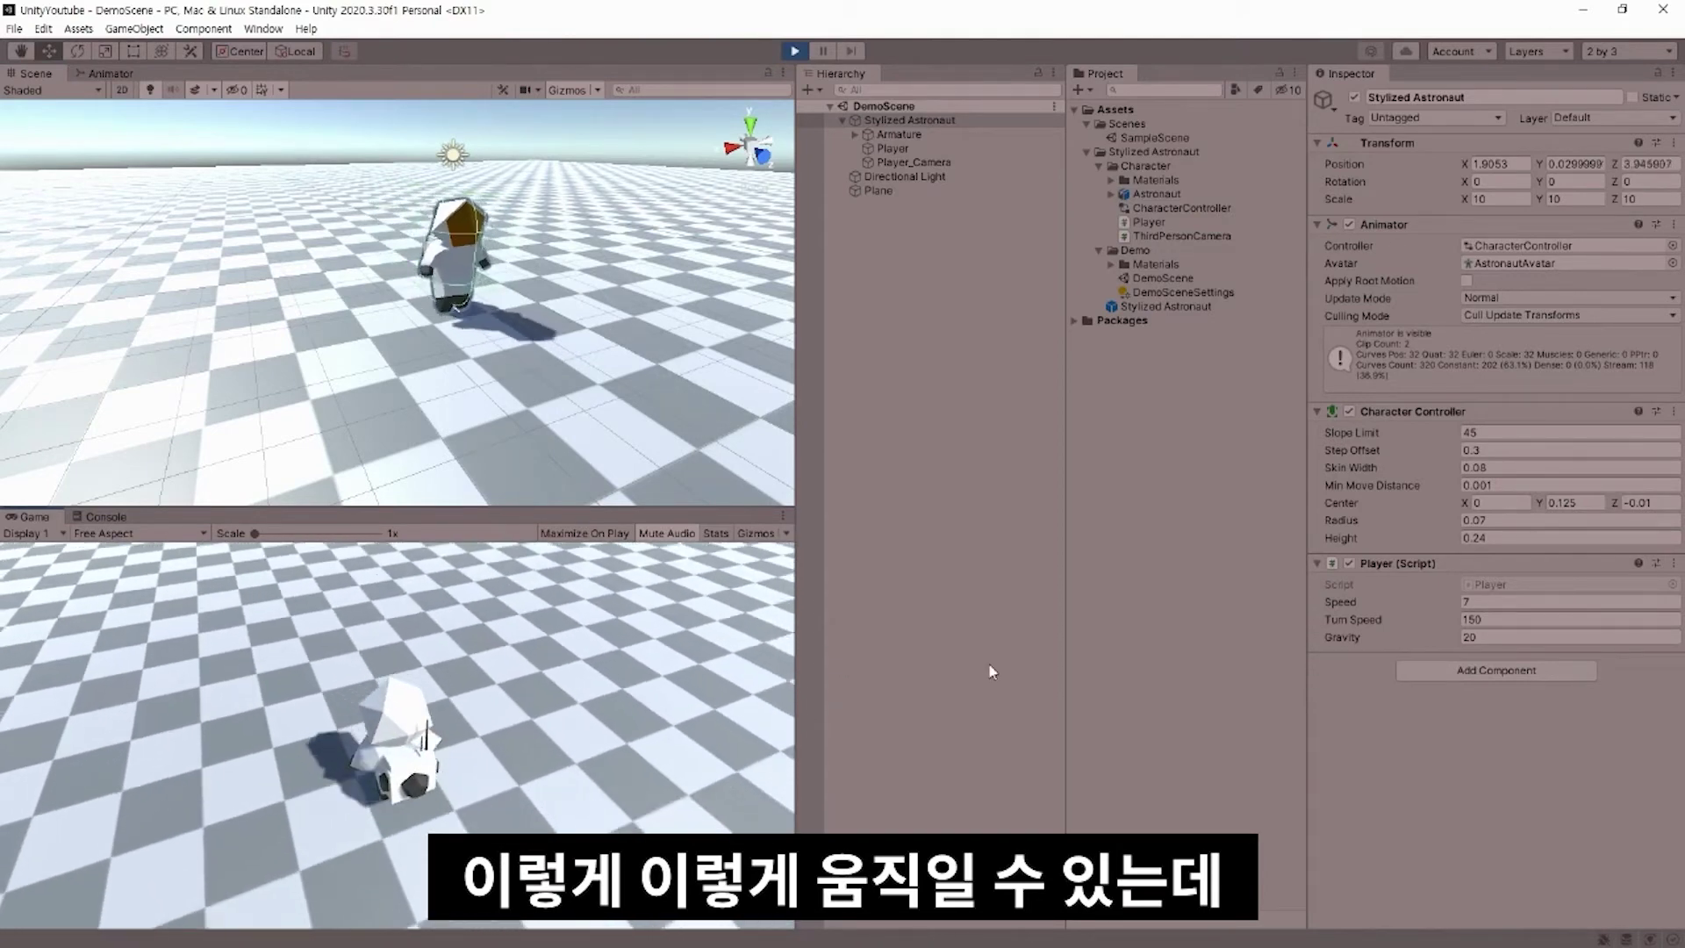
Step: Raise the Player's Gravity to 100 and walk the astronaut around with WASD
click(1519, 635)
text(100)
click(634, 721)
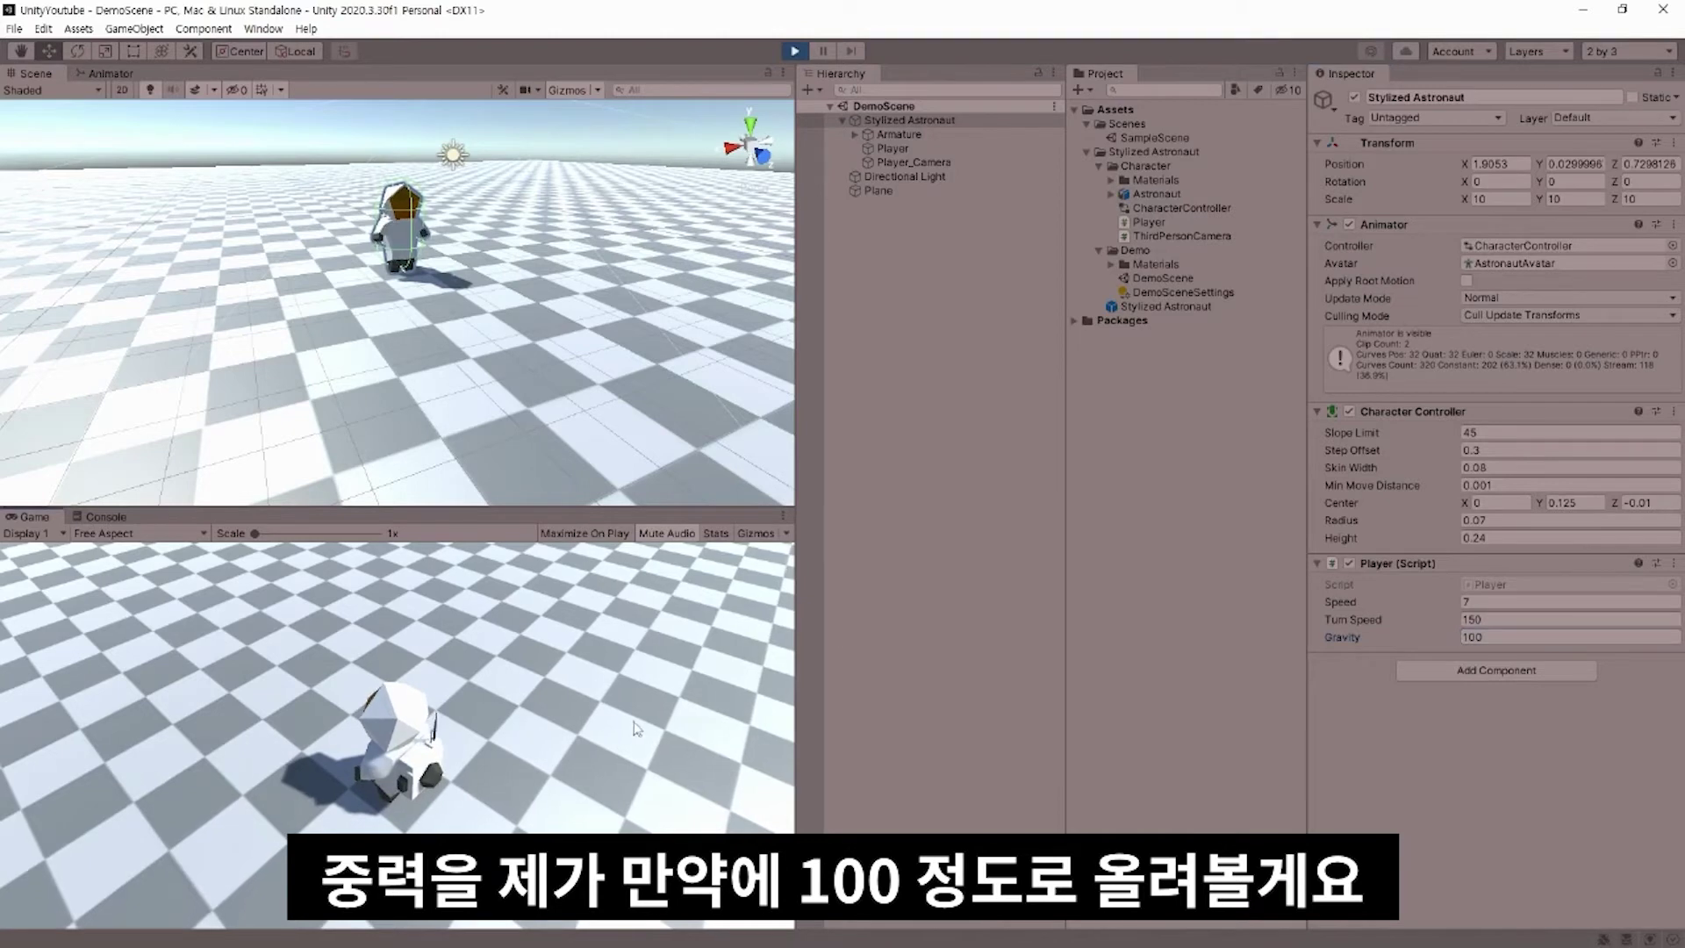
key(w)
key(d)
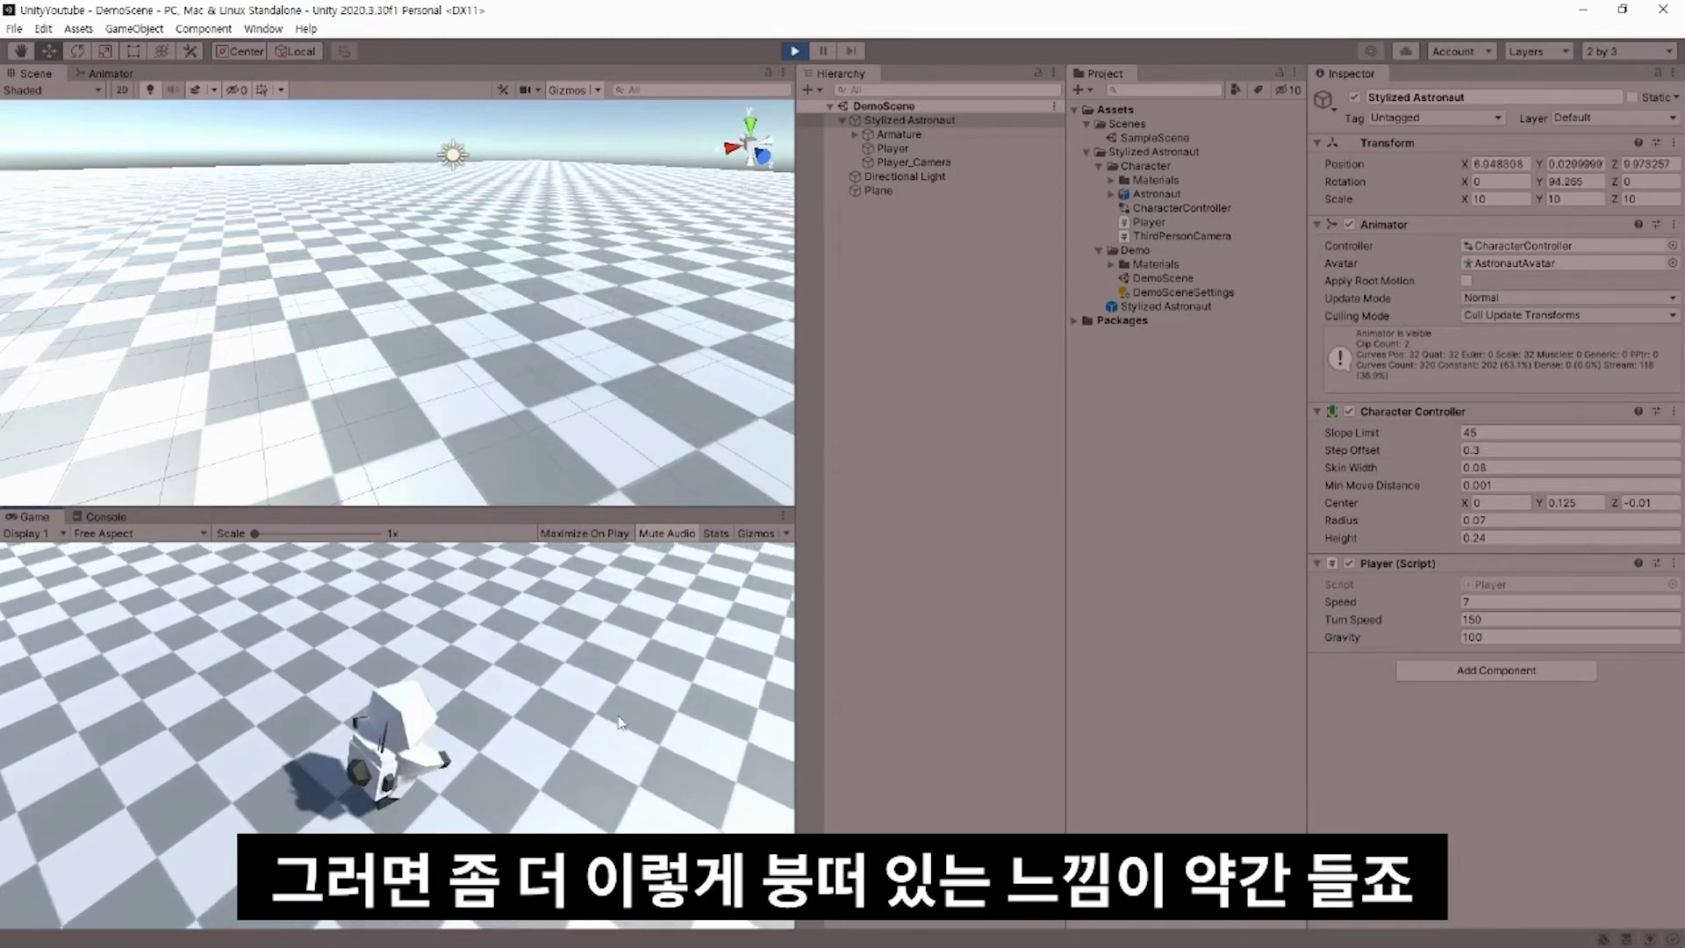
key(a)
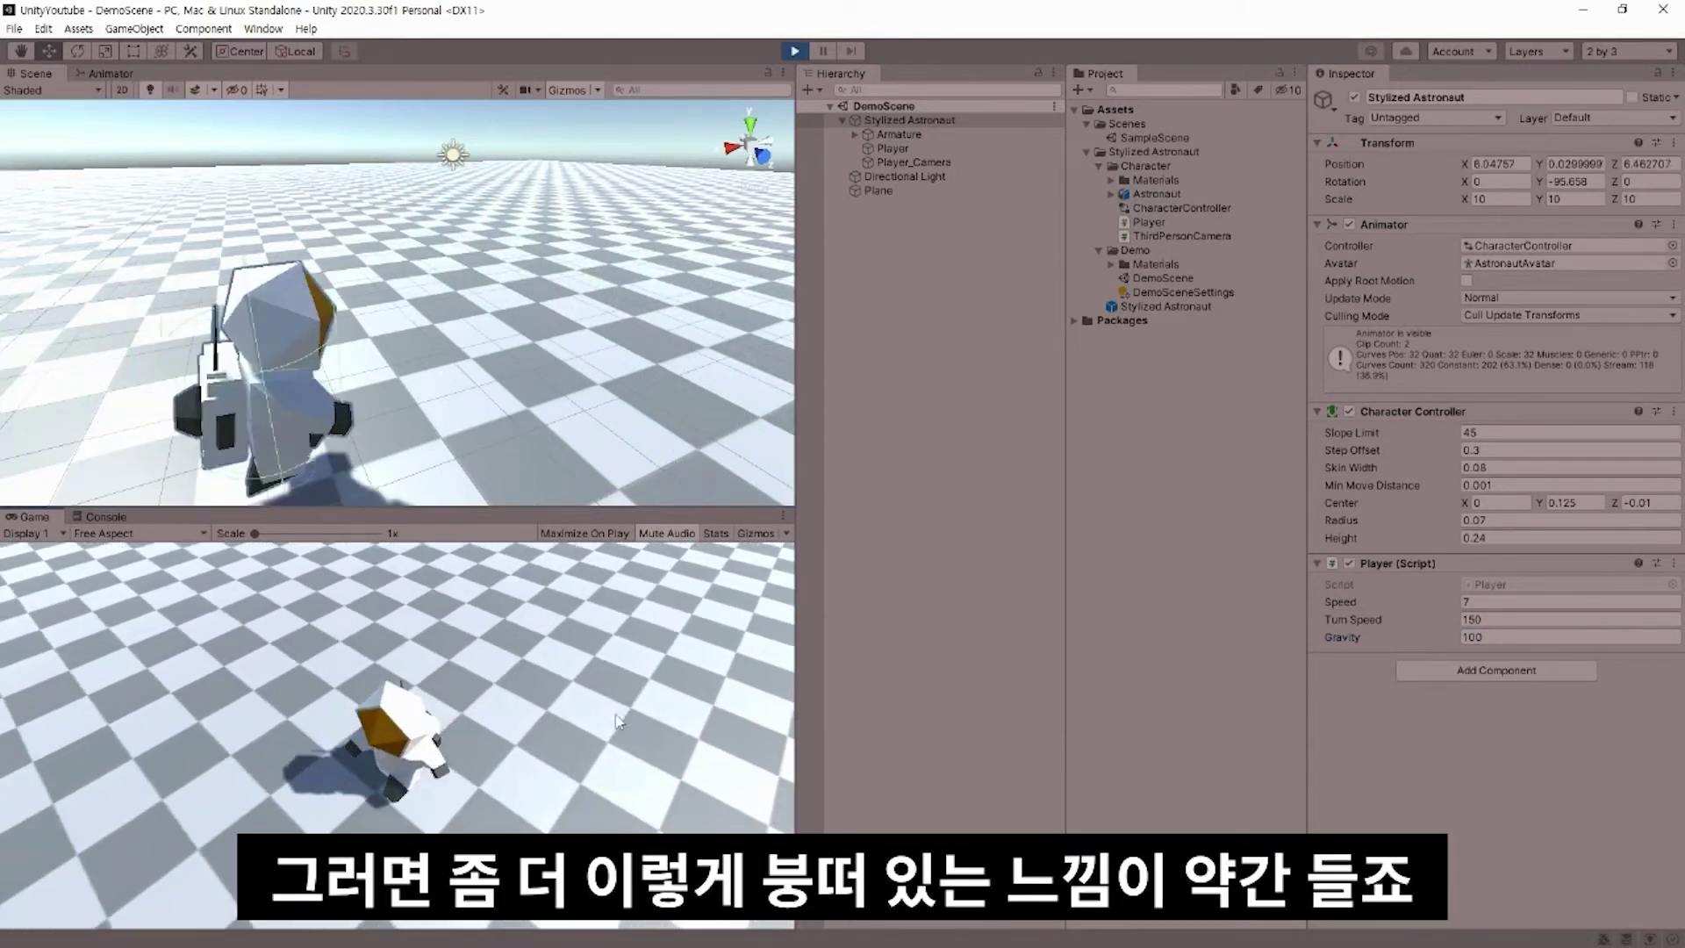
key(a)
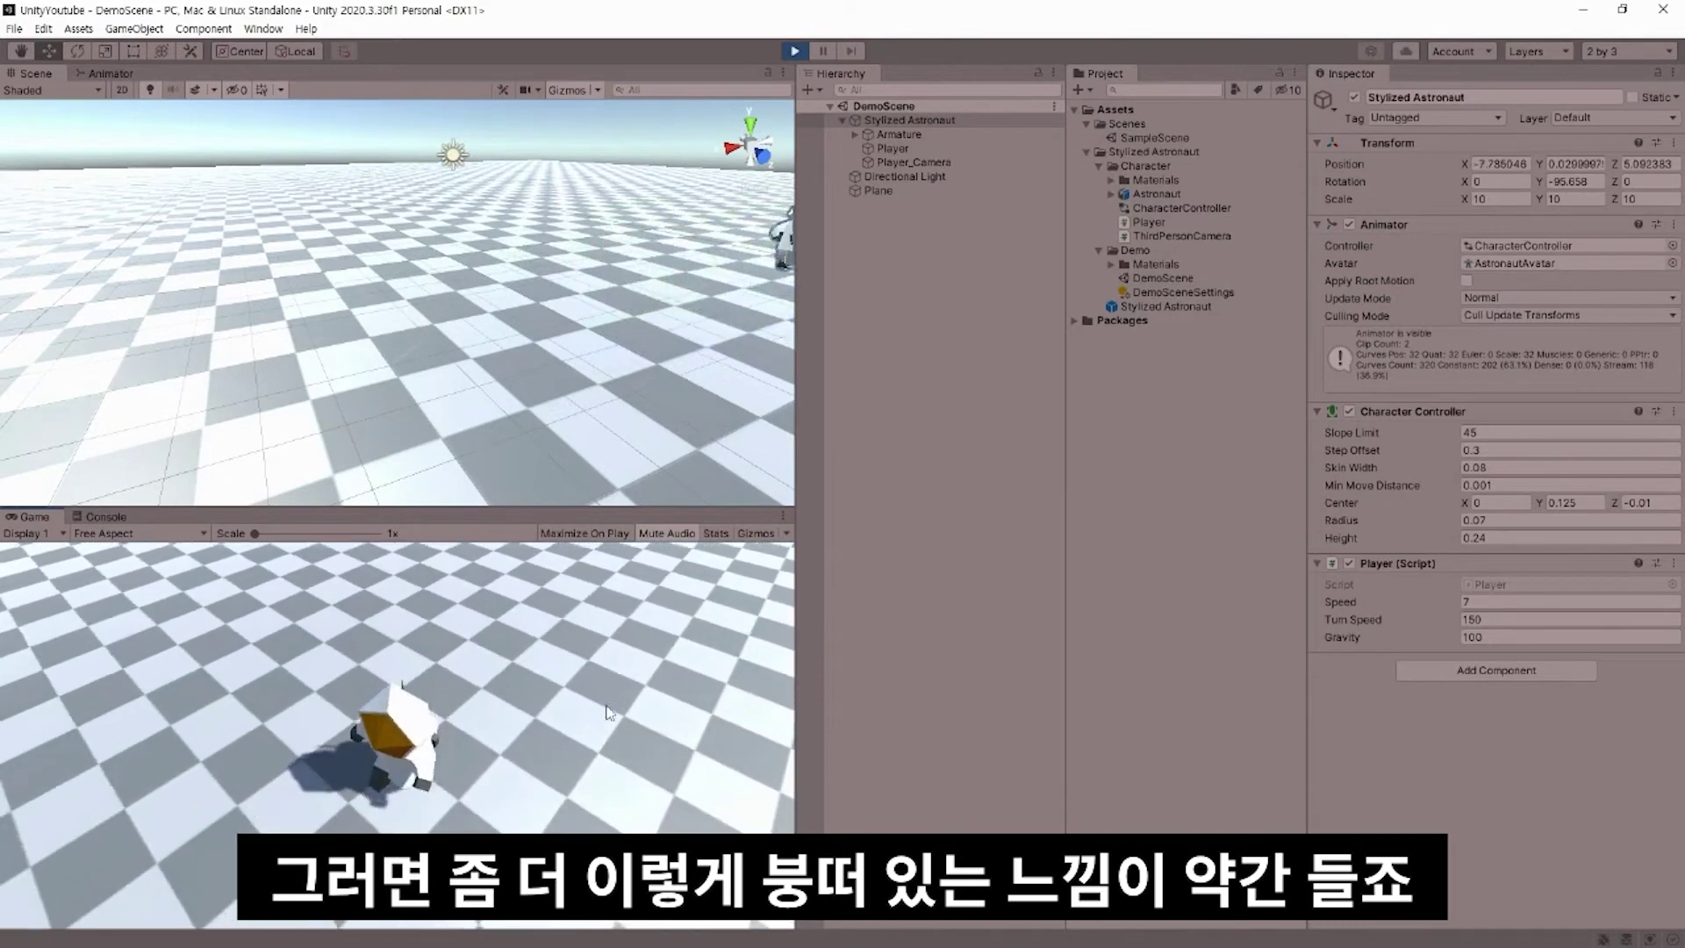
key(s)
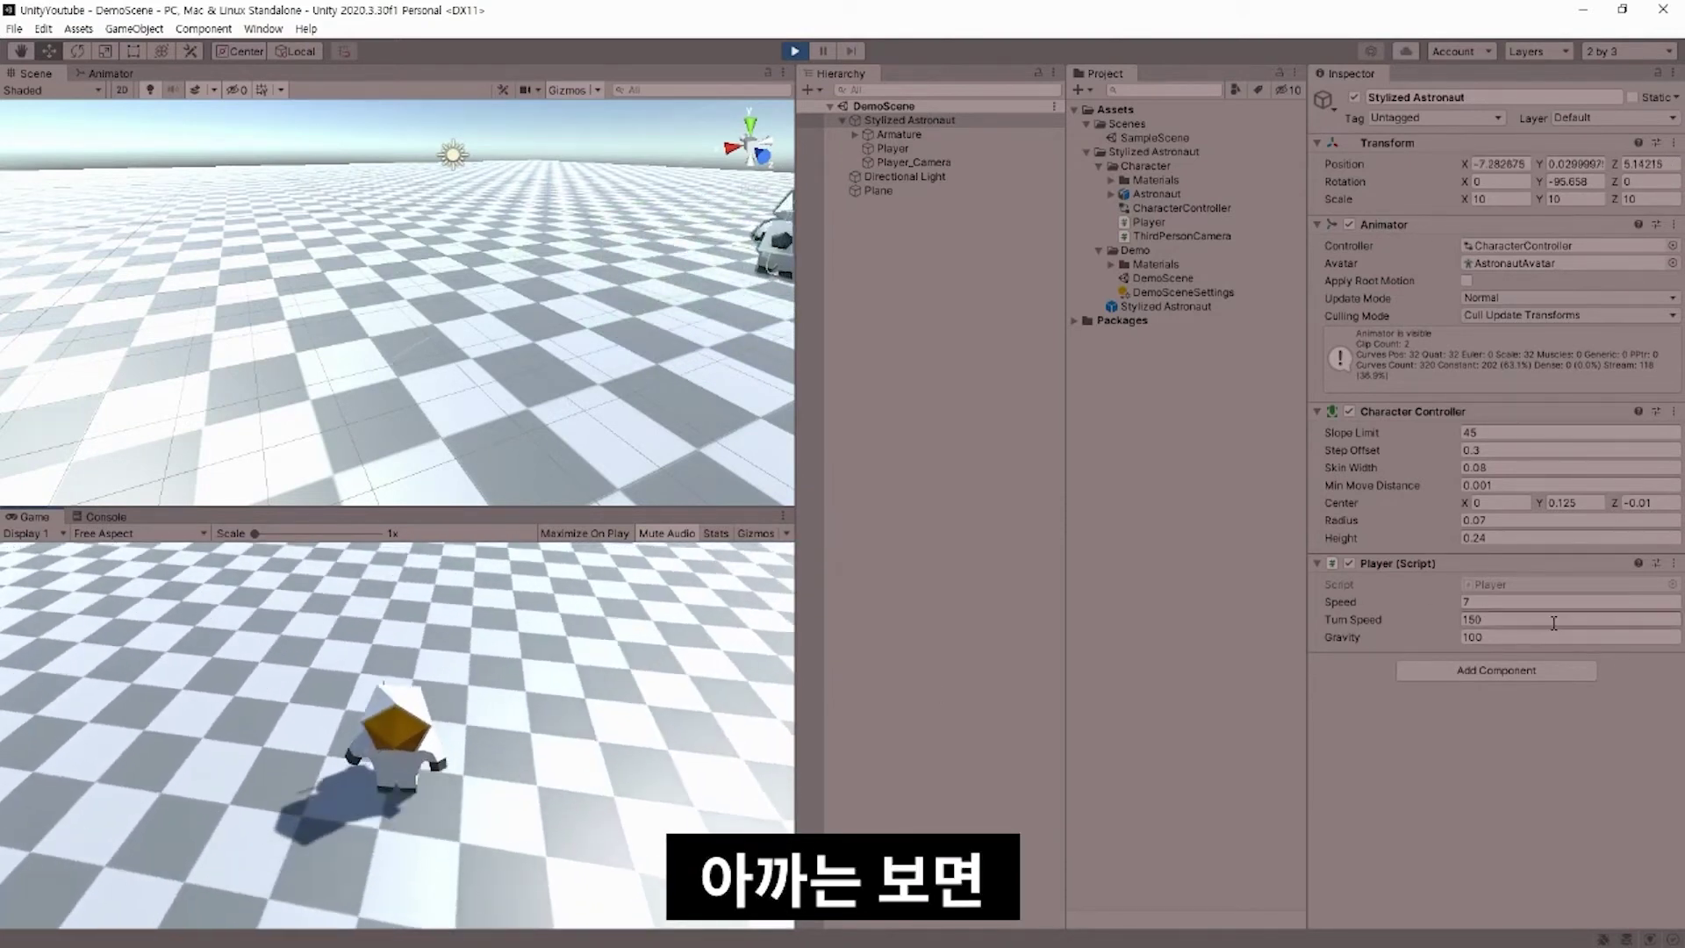
Step: Set Gravity back to 20 and walk the astronaut left
click(1516, 643)
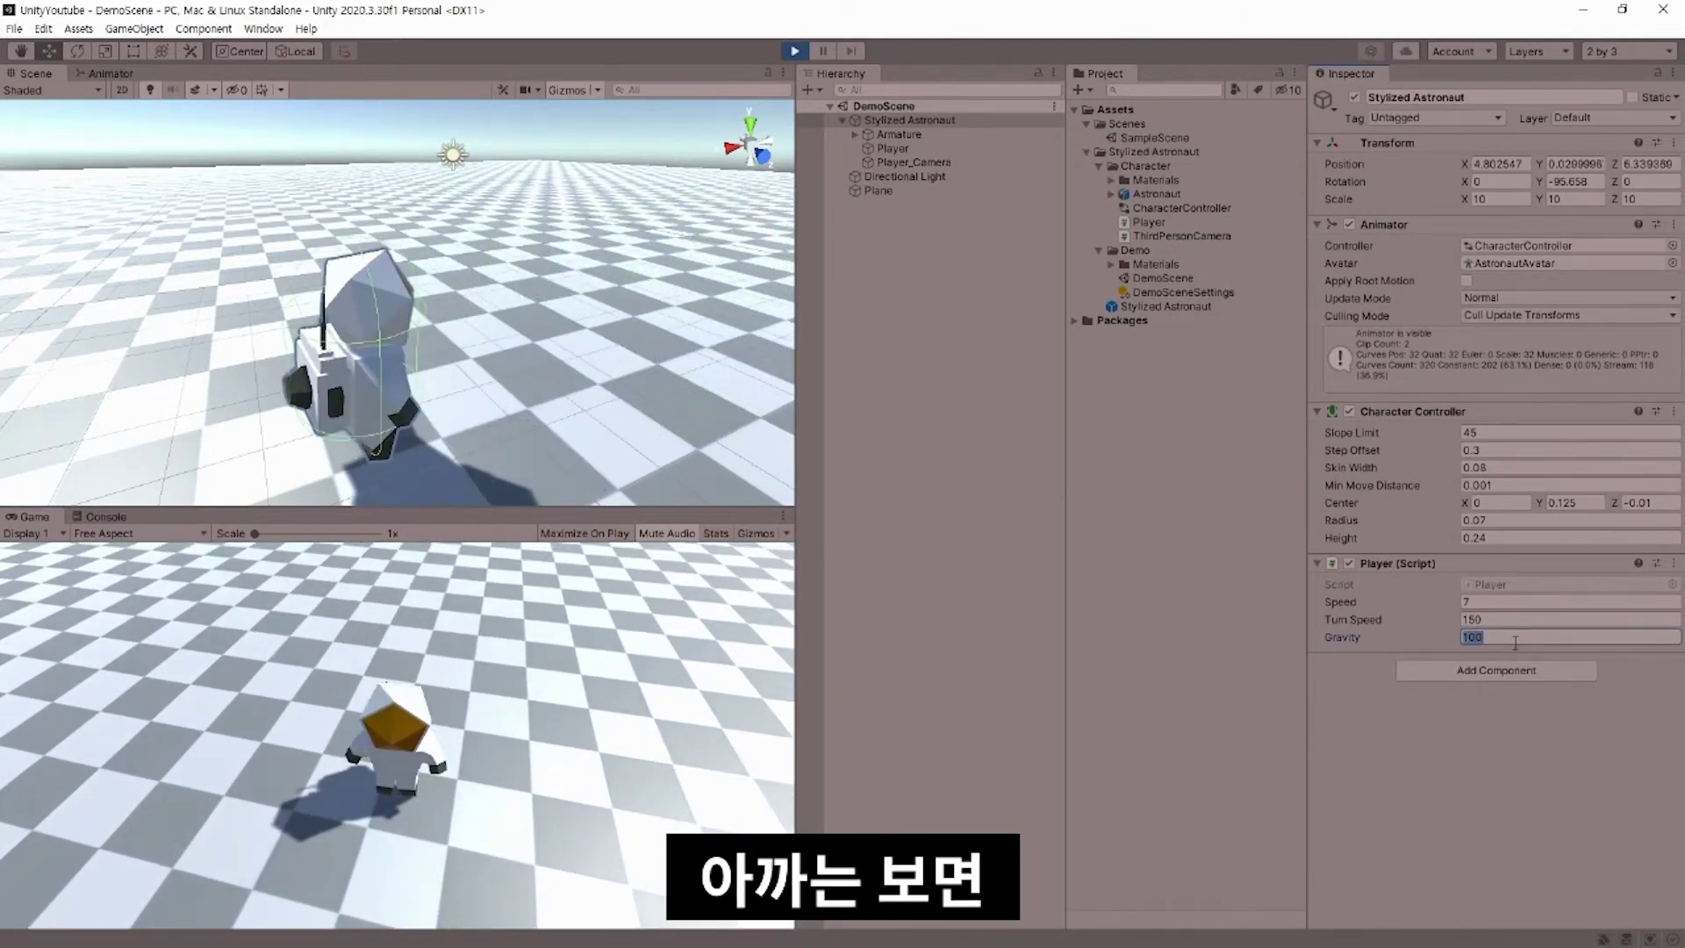
text(20)
click(623, 688)
key(a)
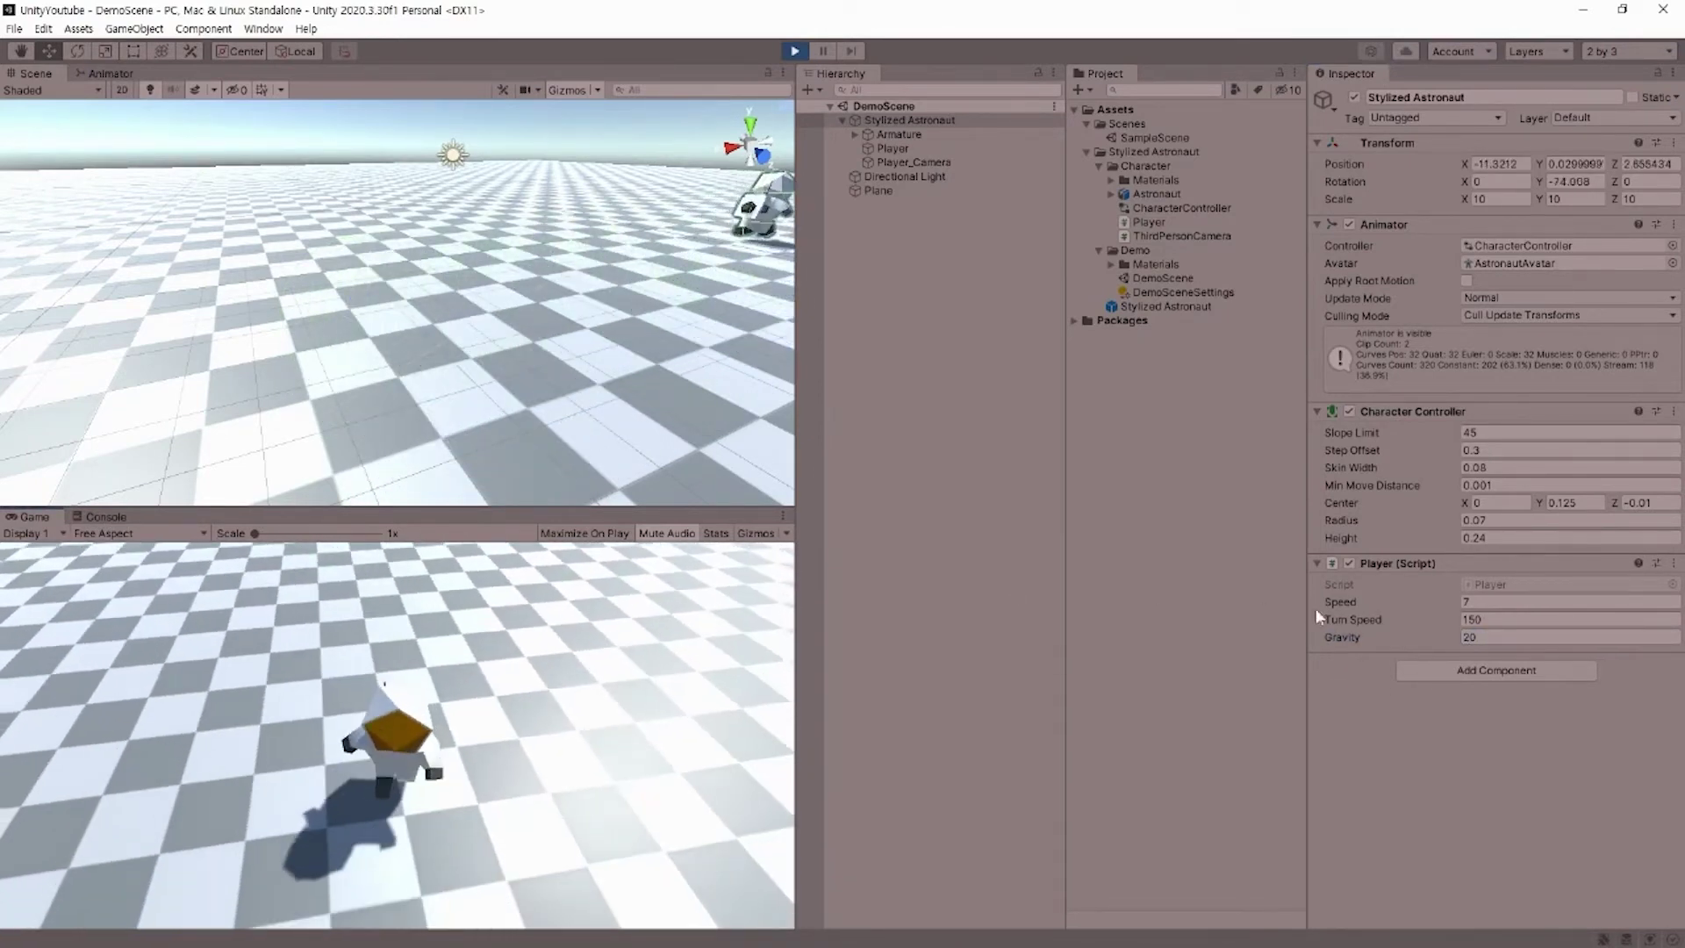
Step: Change Gravity to 2000 and walk and turn the astronaut
click(1484, 638)
click(1483, 635)
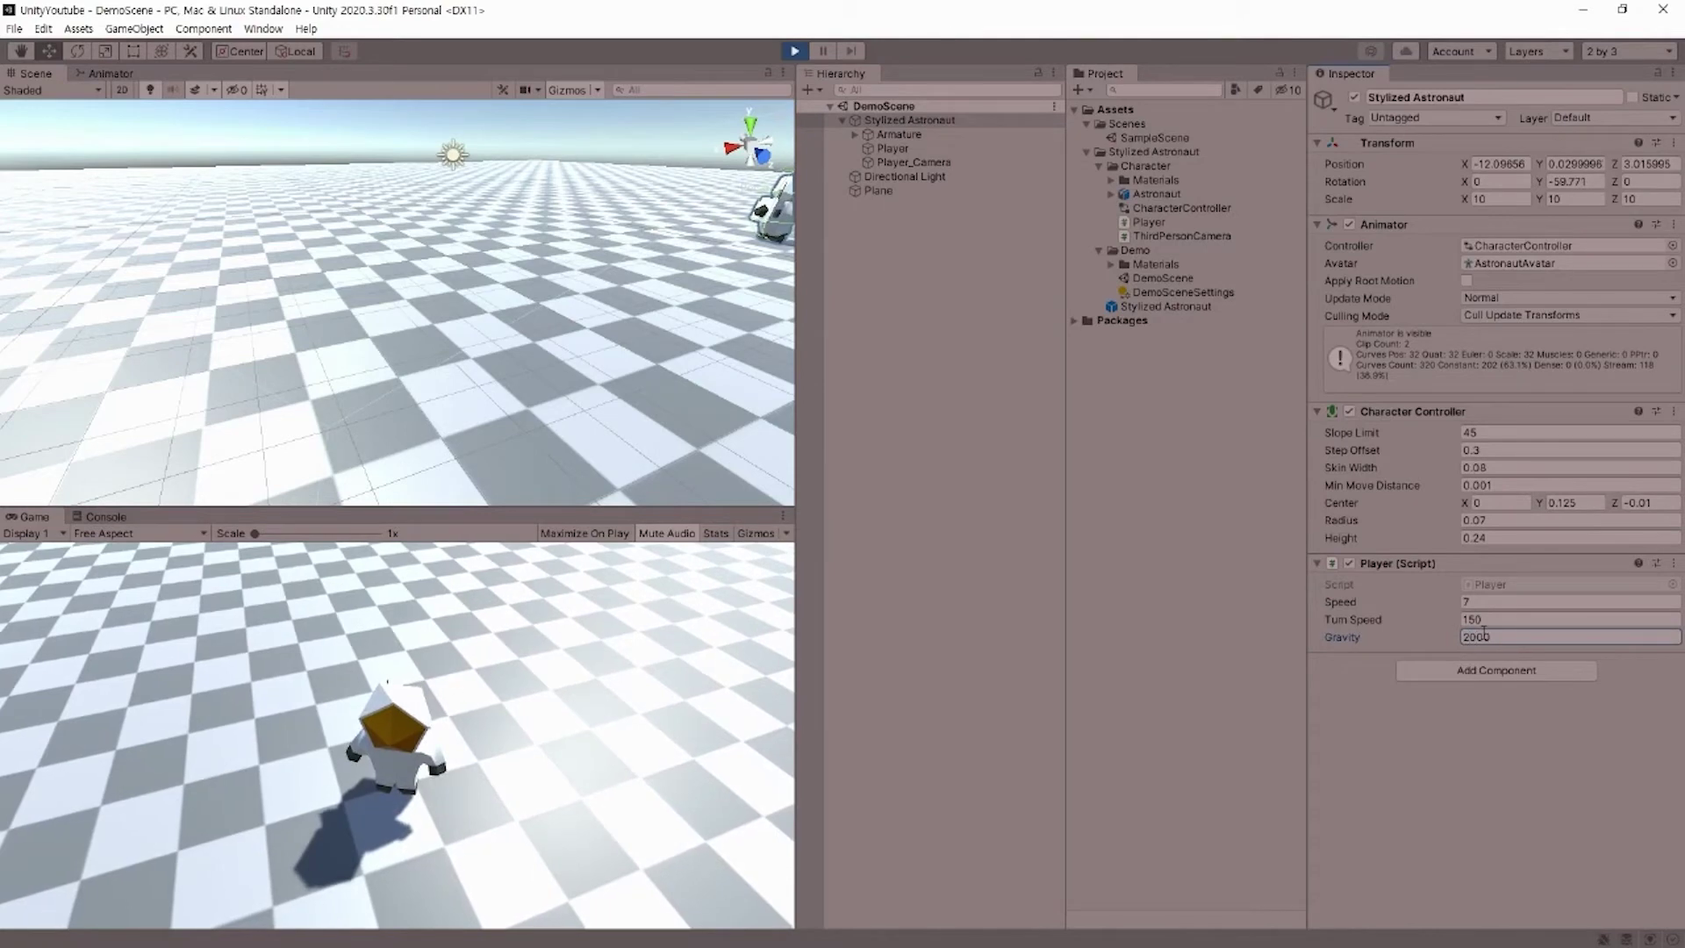
text(00)
click(439, 777)
key(d)
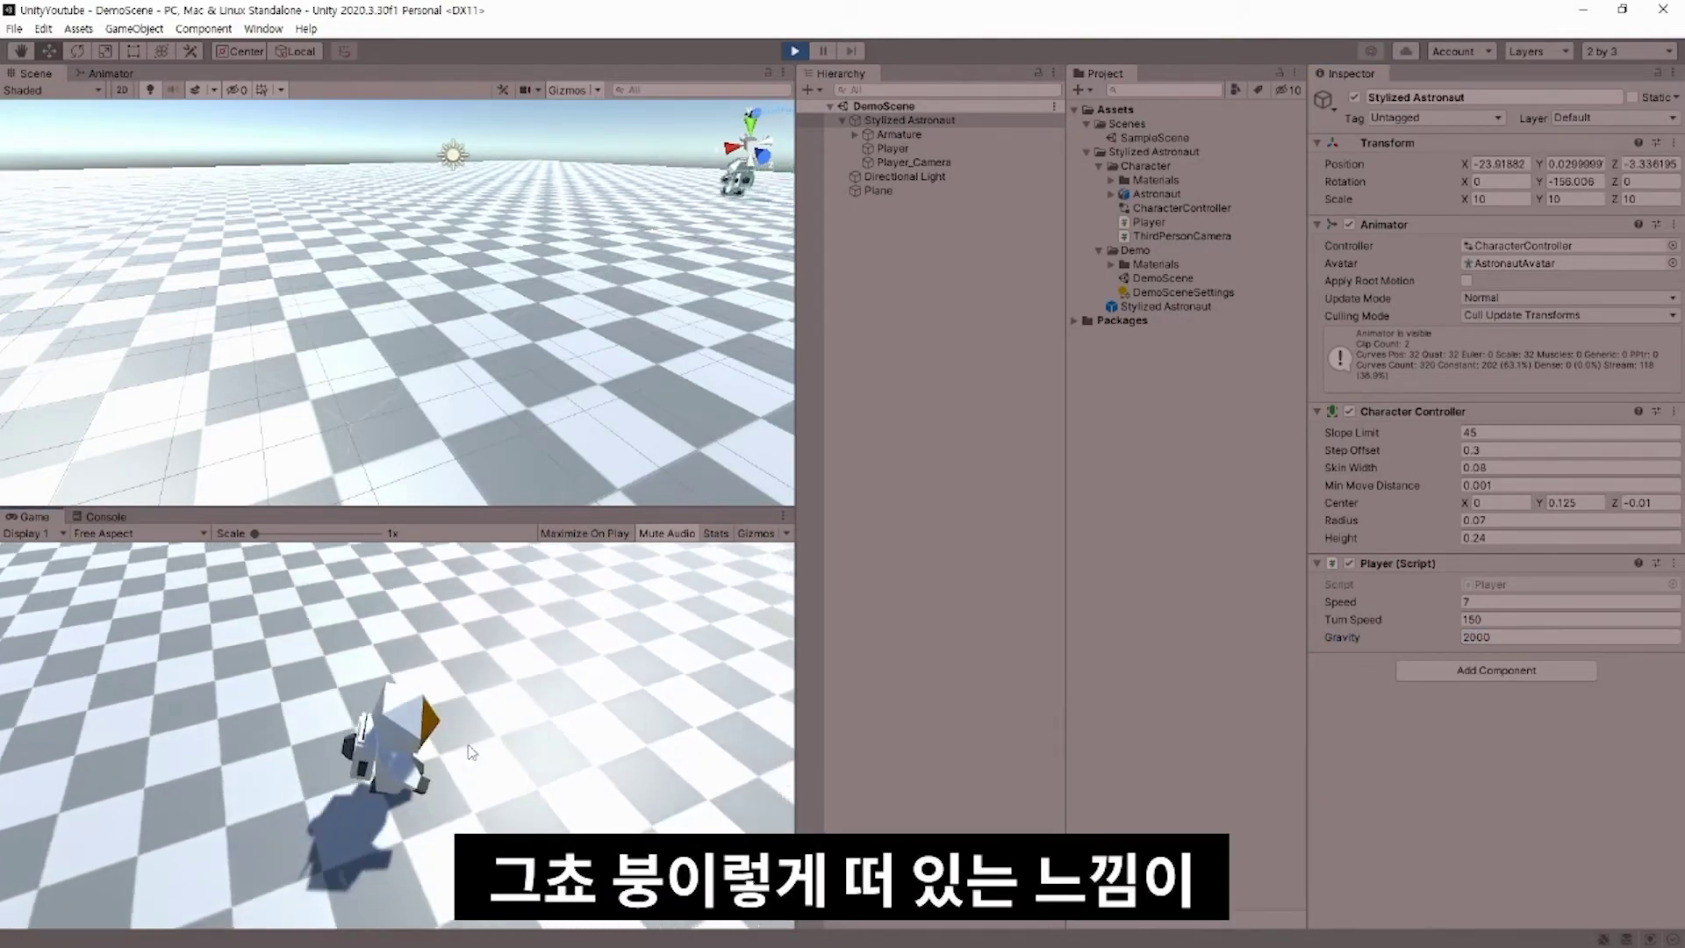
key(a)
key(w)
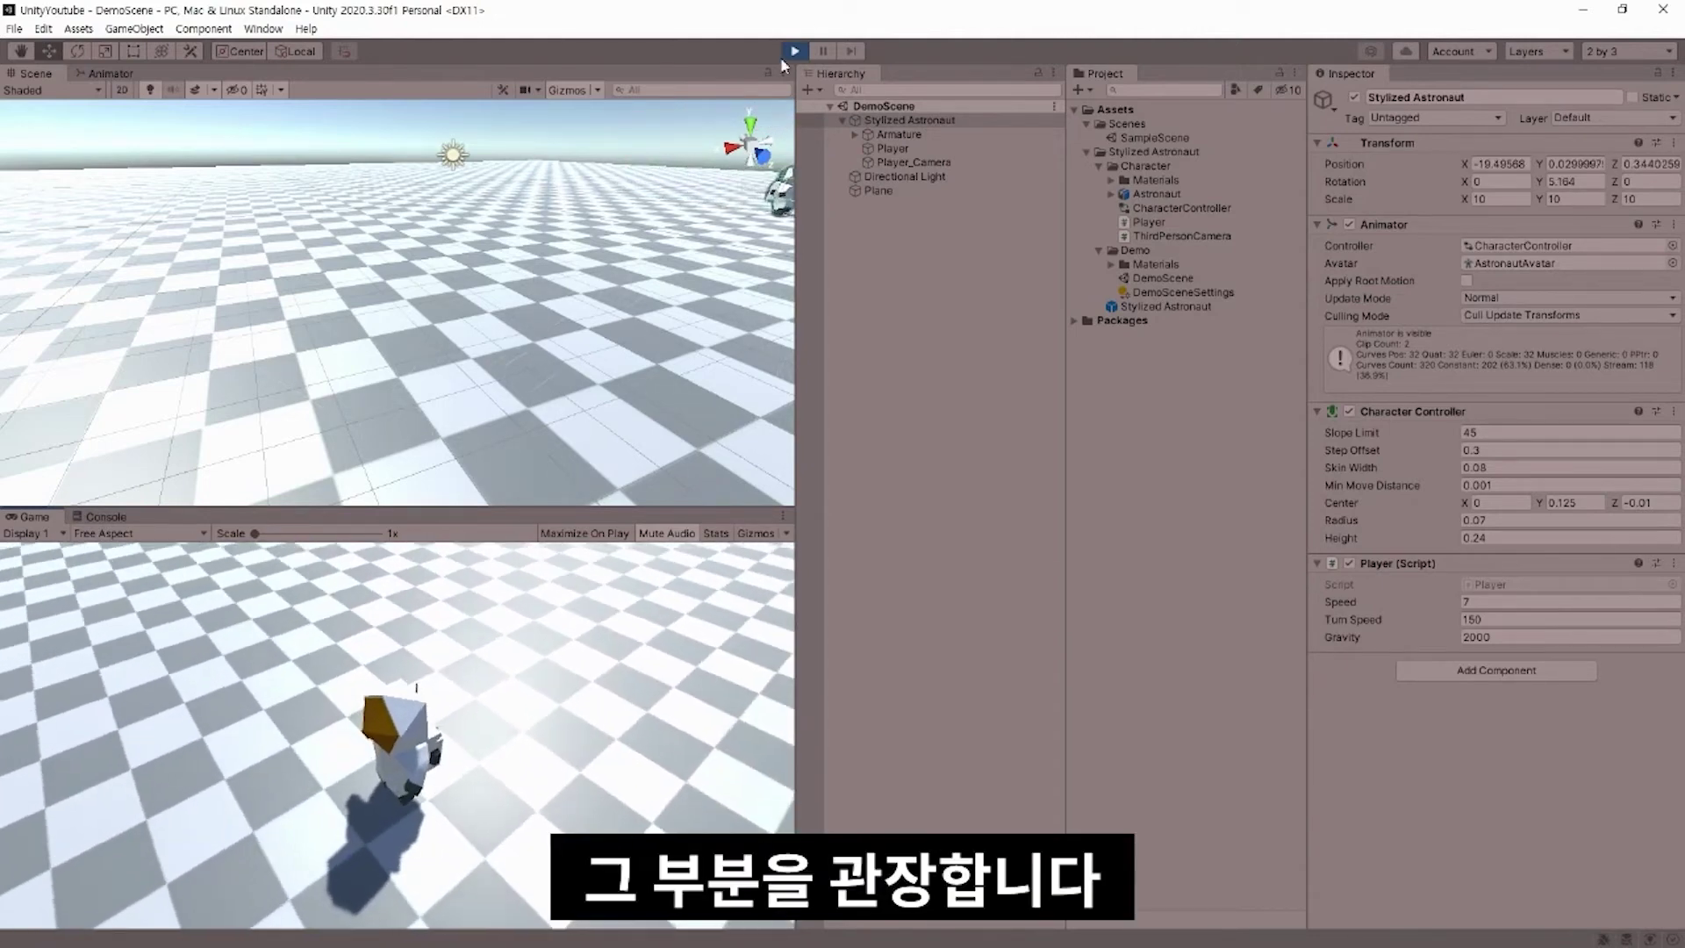
Step: Stop play mode with Ctrl+P and inspect the Armature and Player objects
key(ctrl+p)
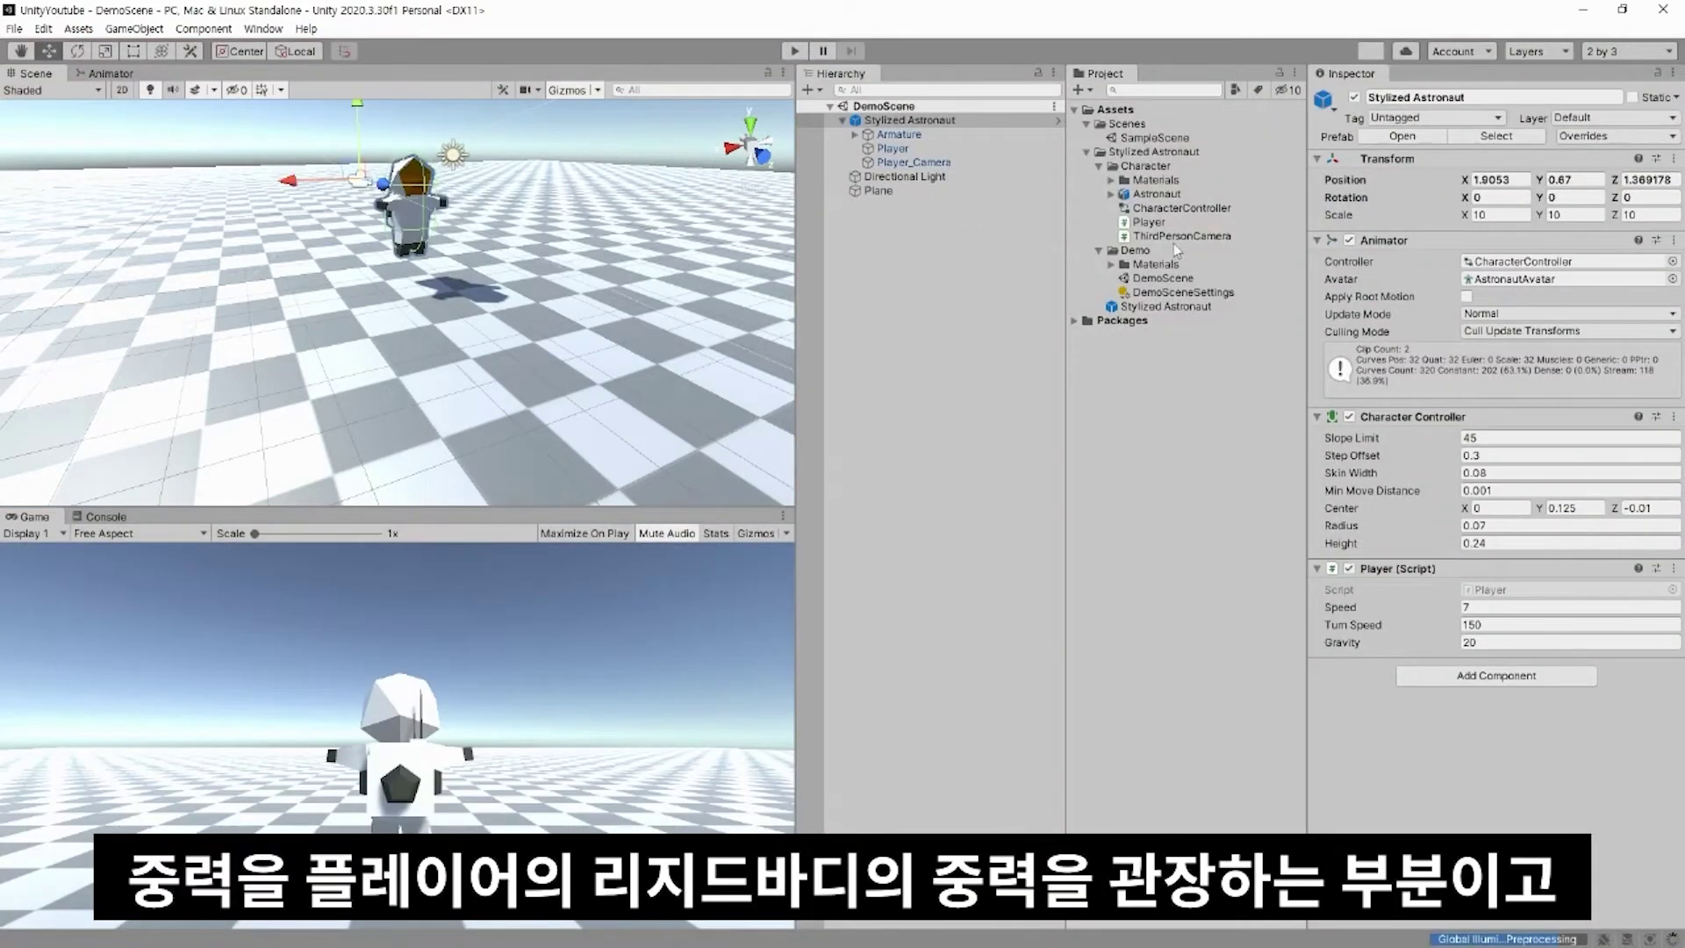
click(899, 134)
click(892, 149)
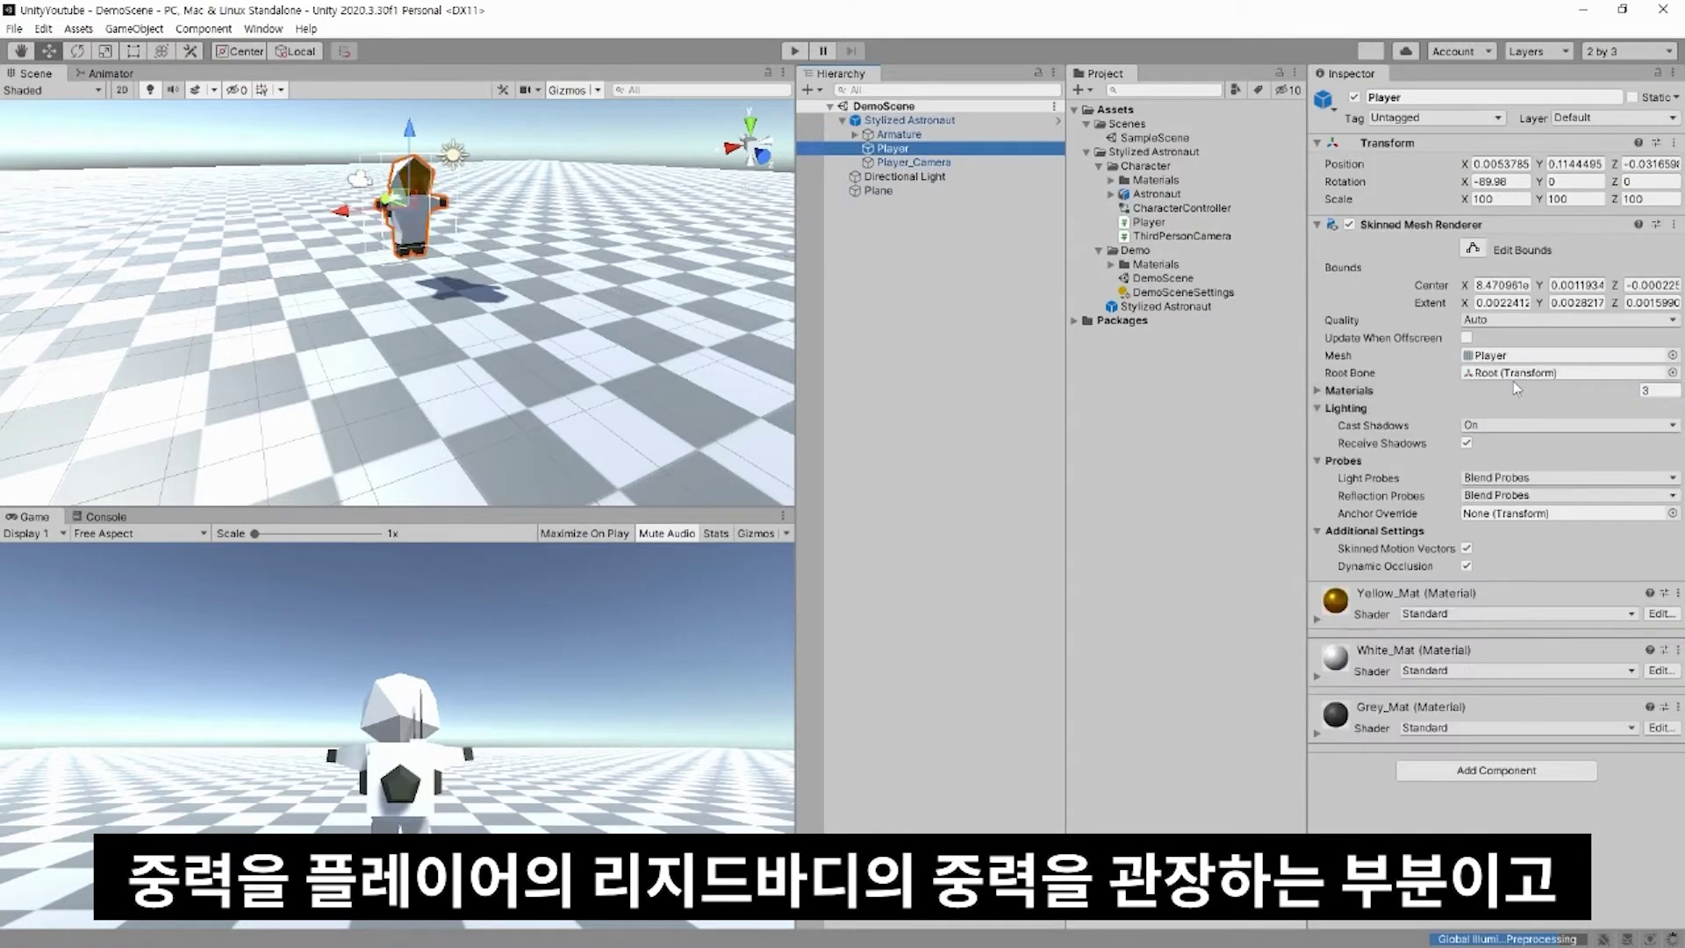
Step: Highlight Start, controller, GetComponent and CharacterController on line 15 of Player.cs
scroll(619, 468, down, 1)
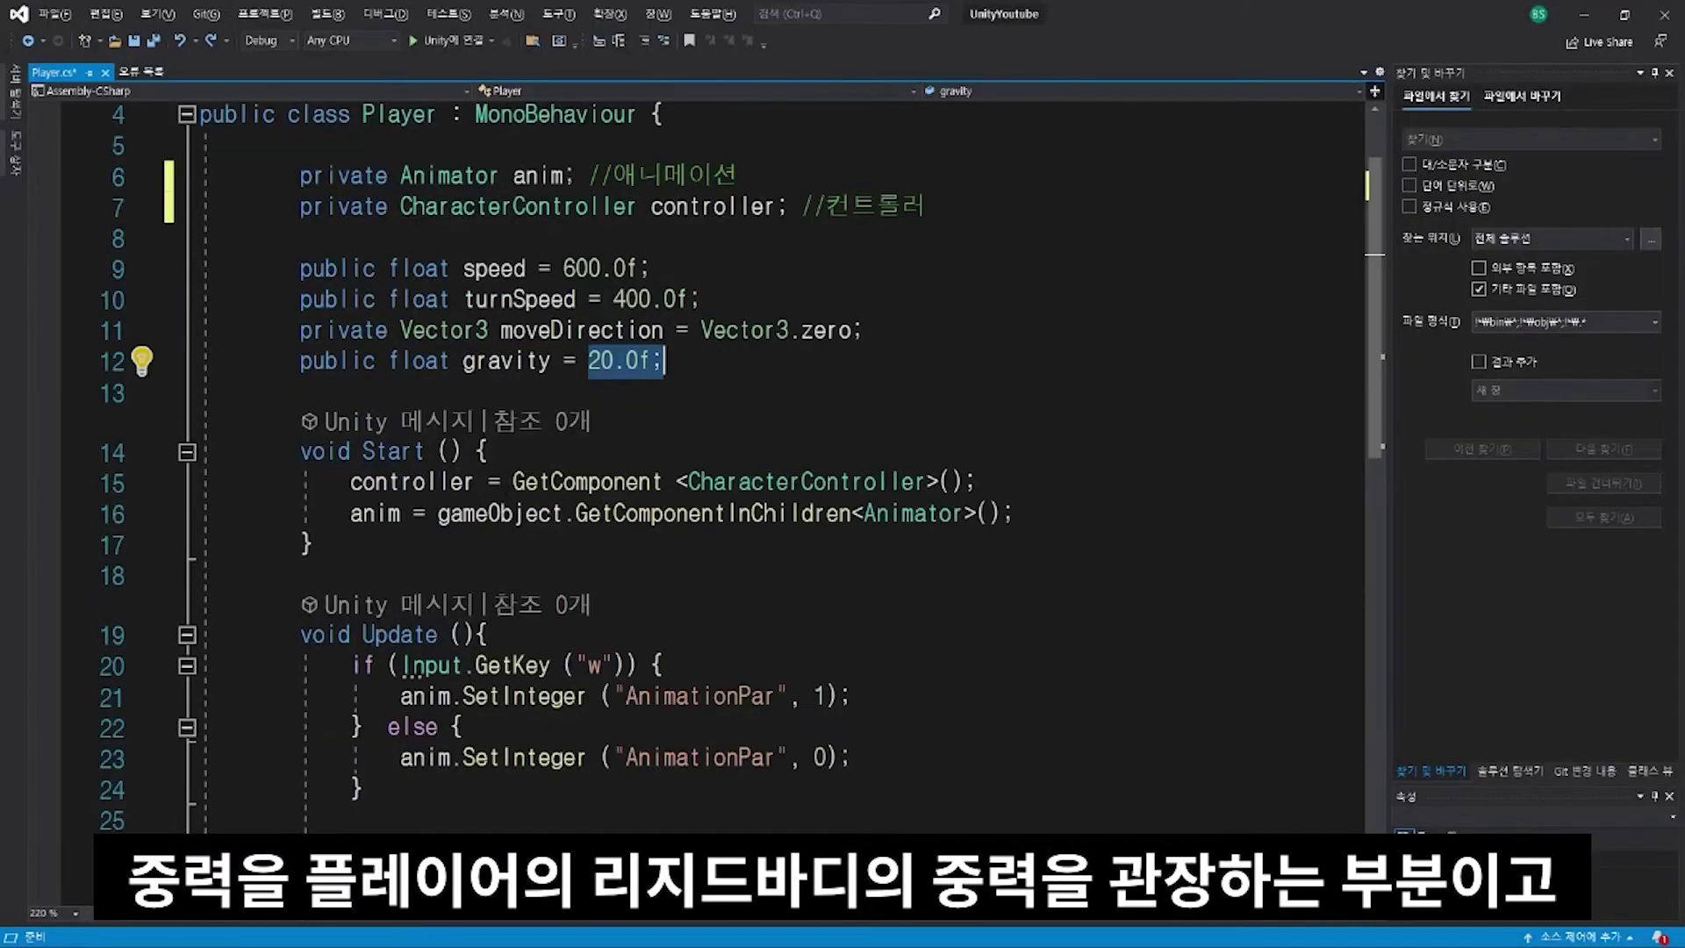
click(413, 480)
double_click(377, 452)
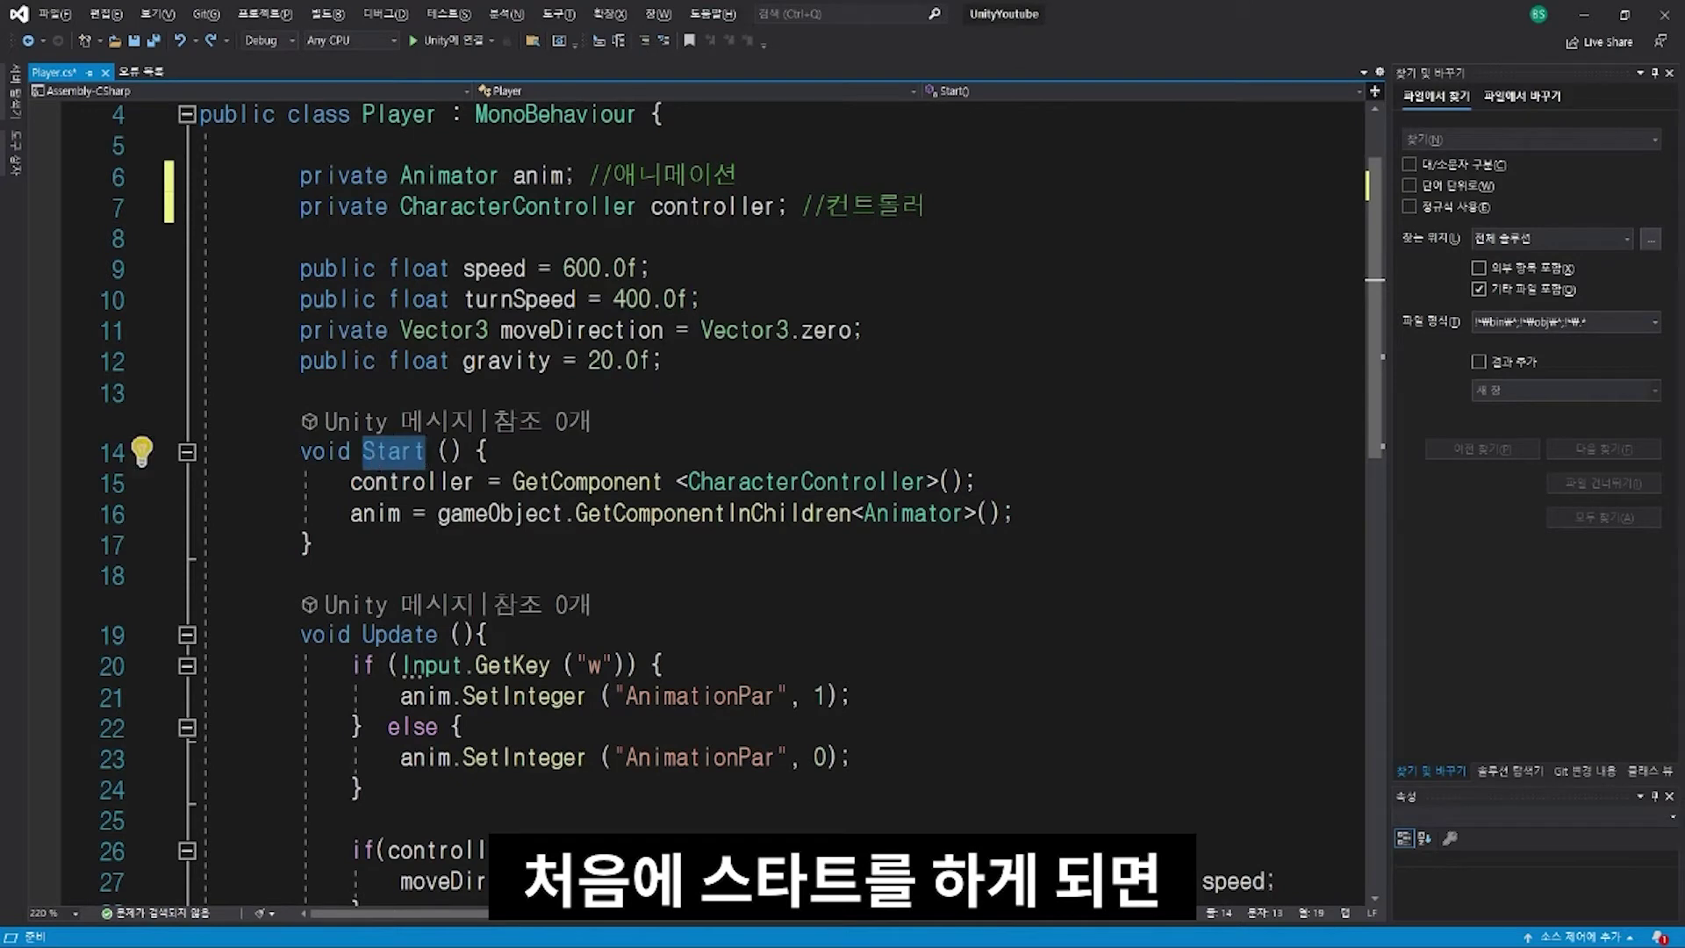
double_click(412, 480)
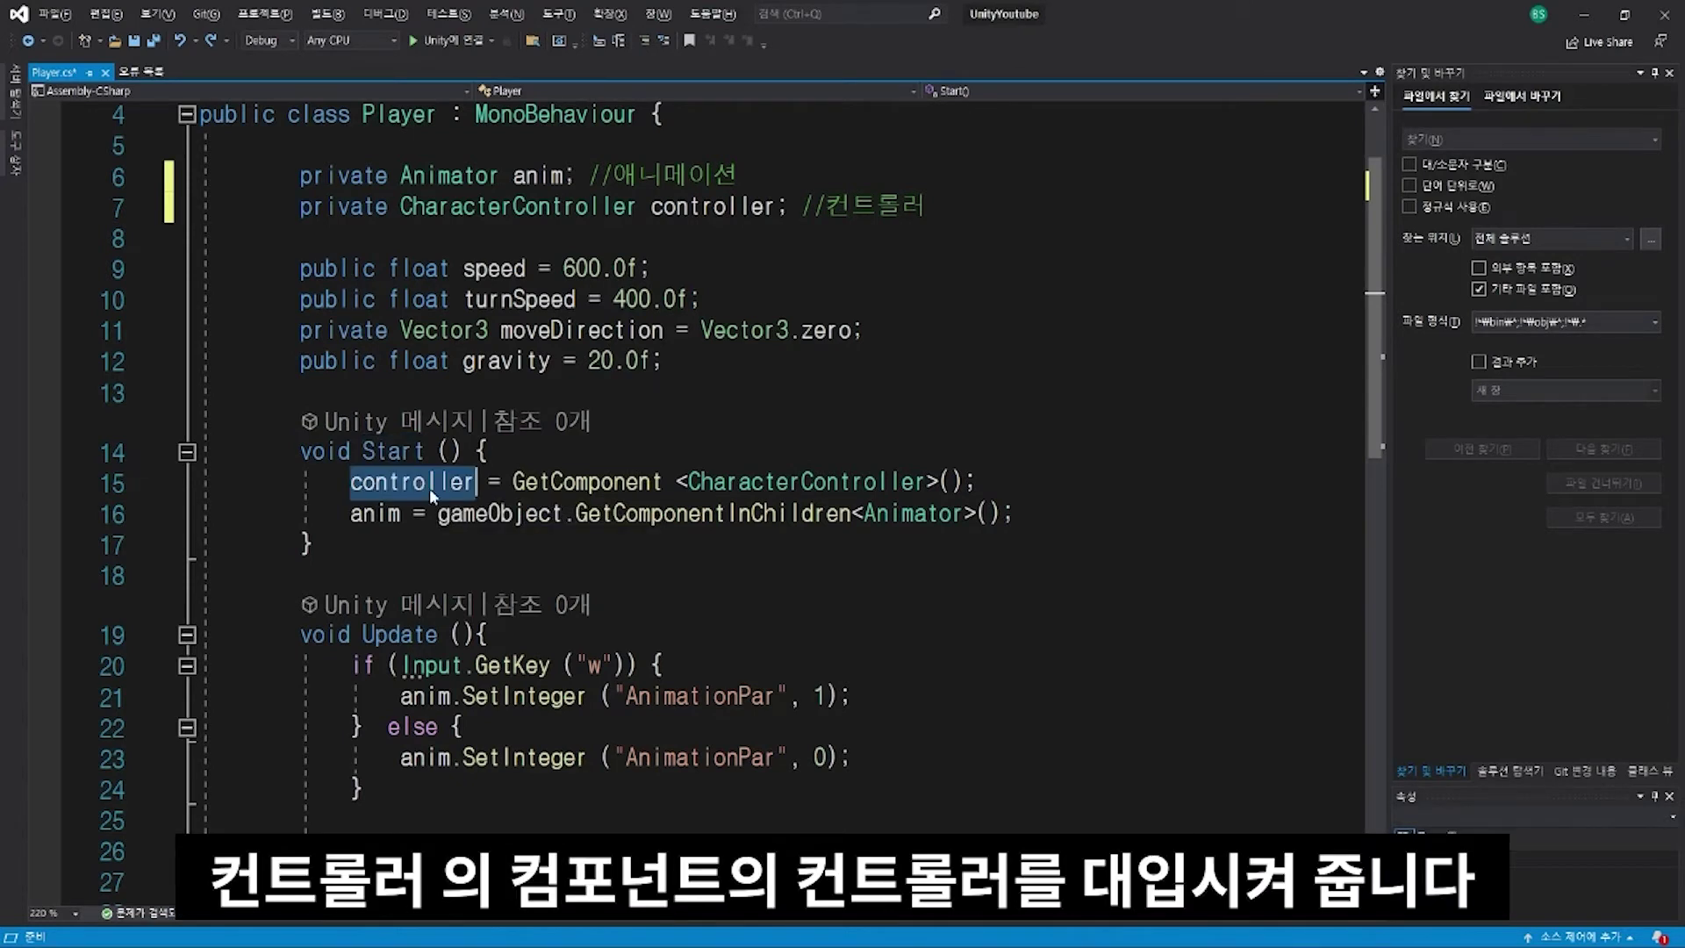
double_click(623, 482)
click(801, 481)
double_click(803, 482)
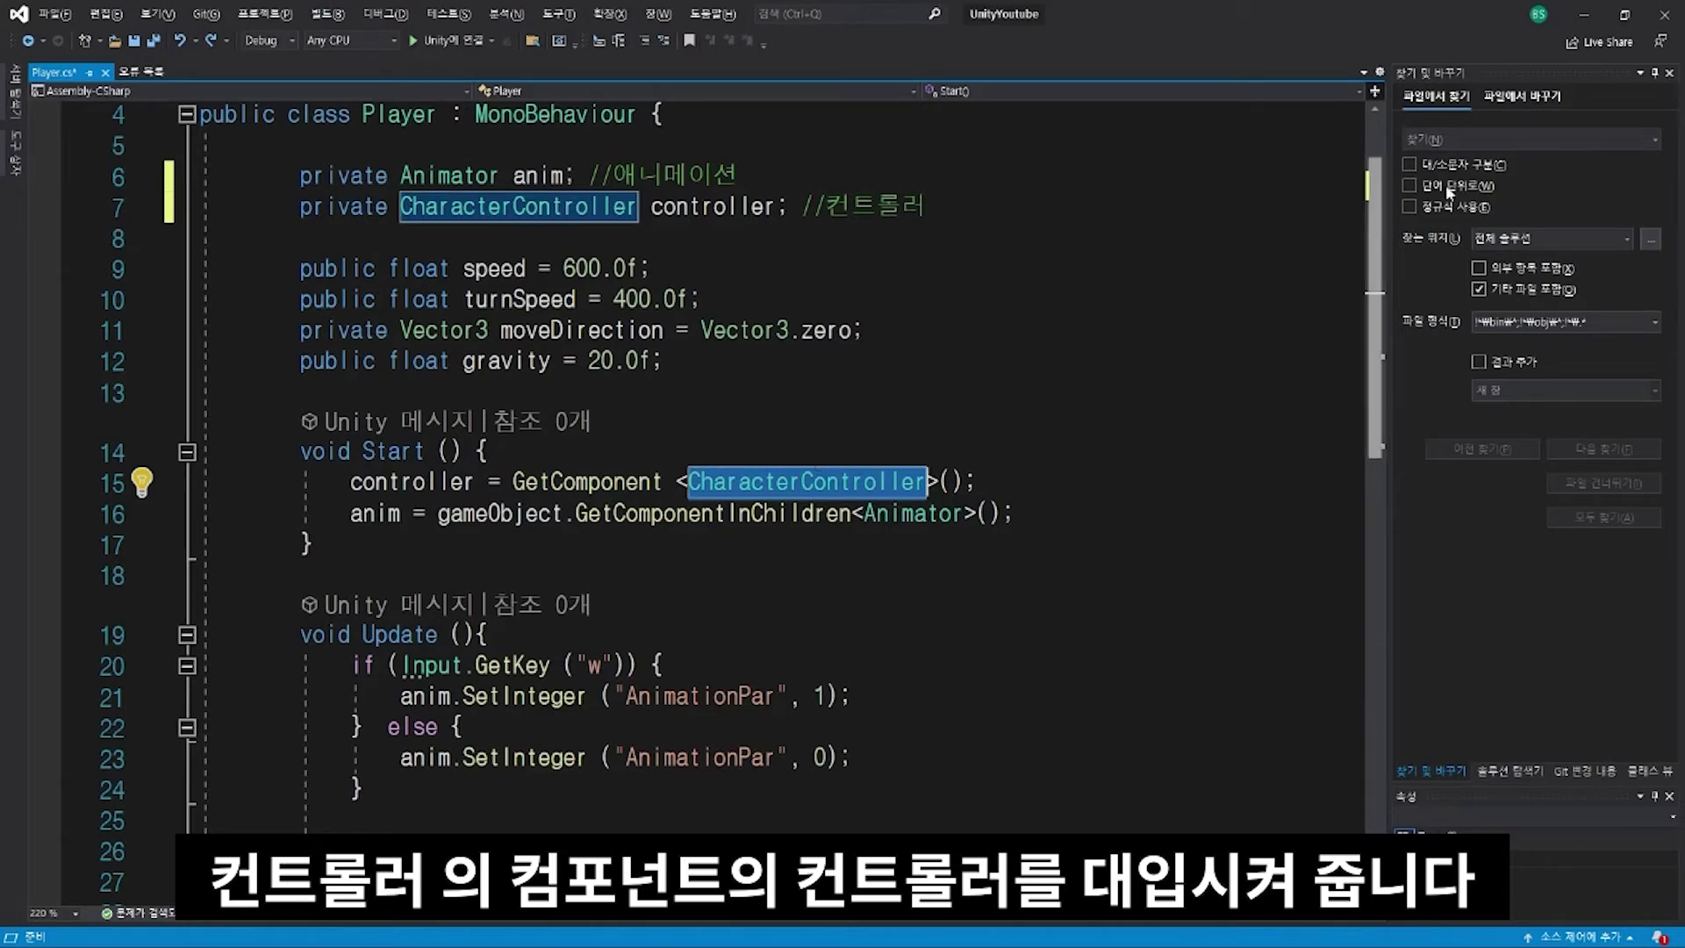
Step: Check Stylized Astronaut's components in Unity, collapse Character Controller, and maximize the Player script
drag(1412, 11, 812, 198)
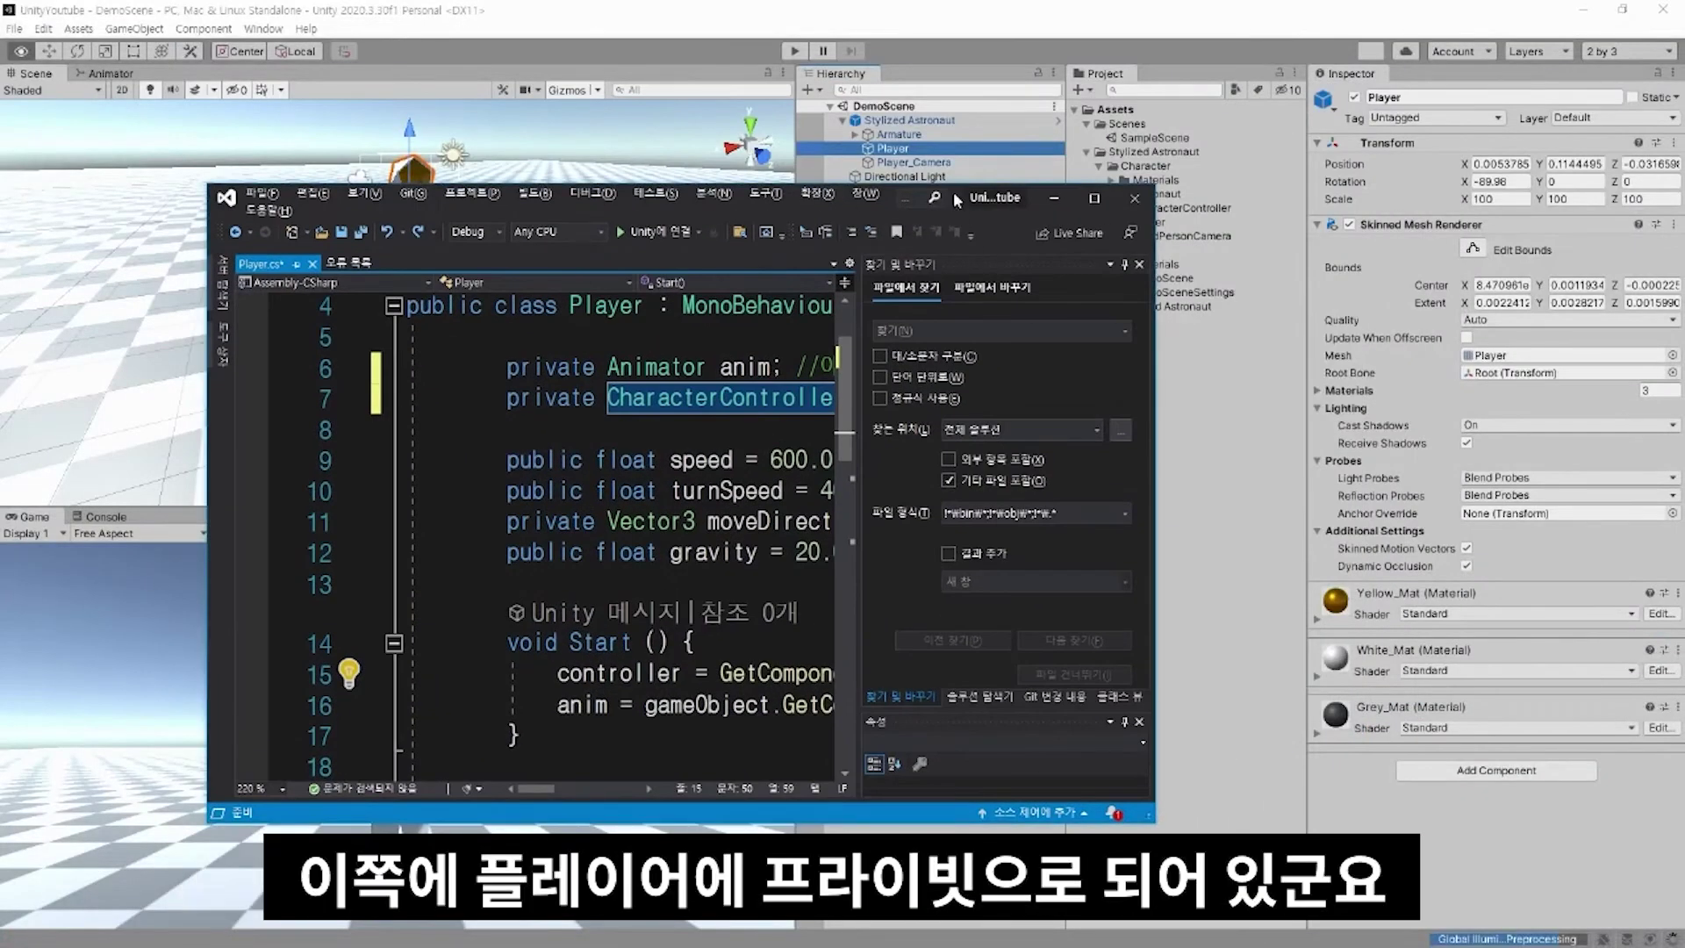
click(909, 119)
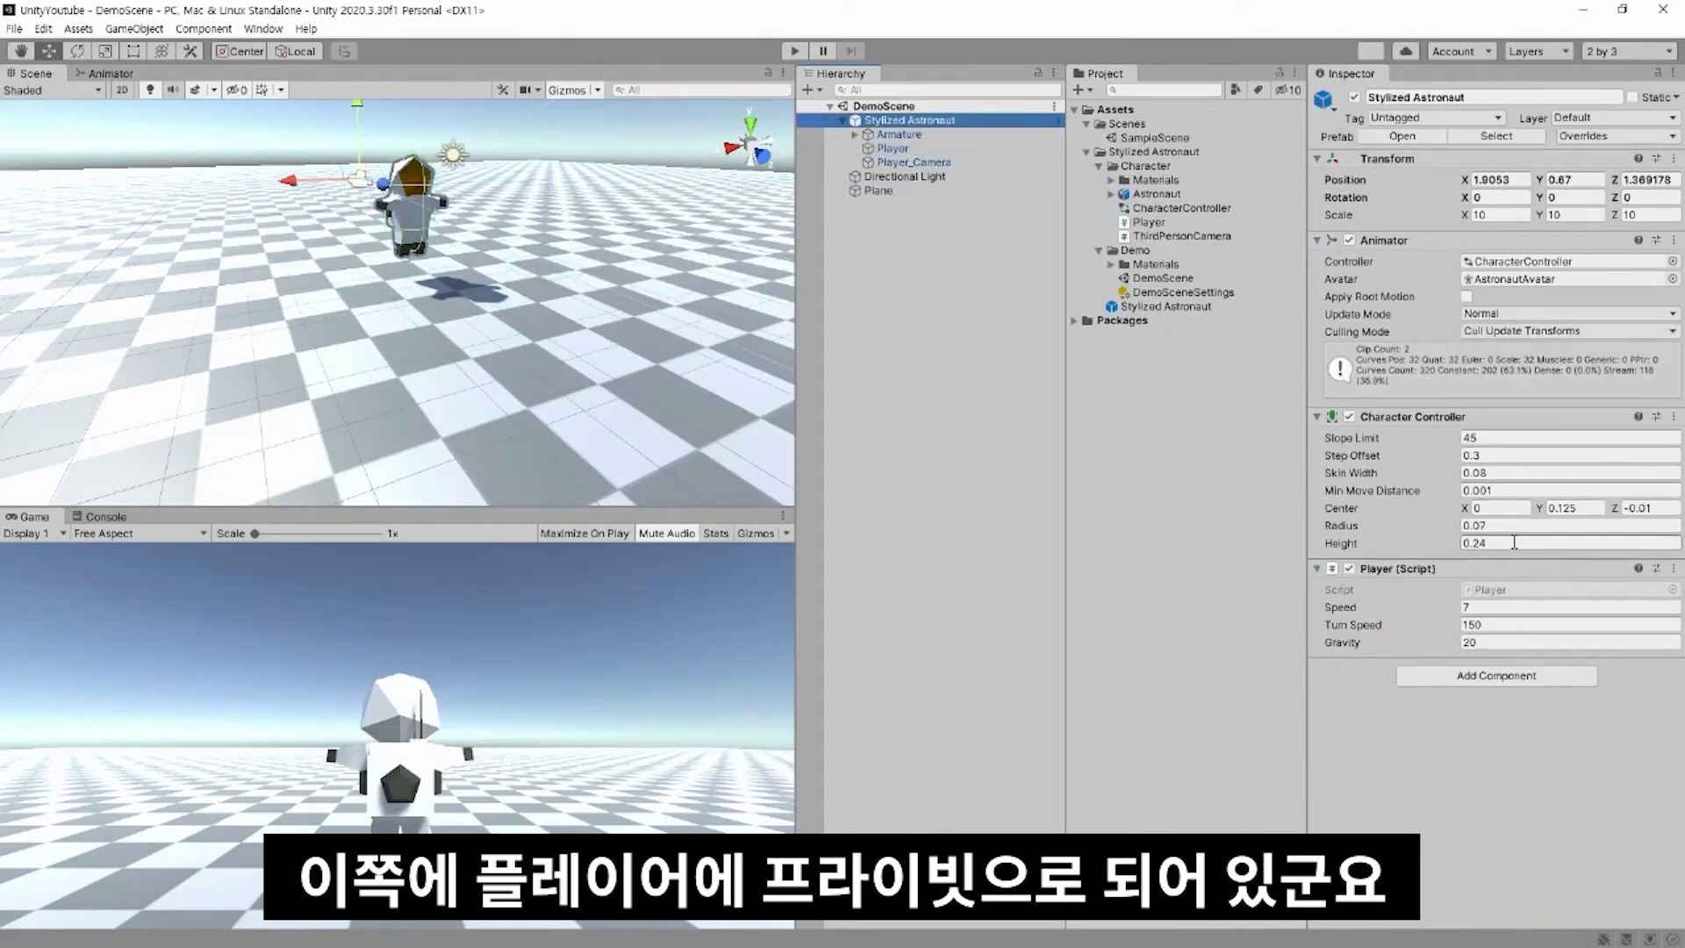
key(alt+Tab)
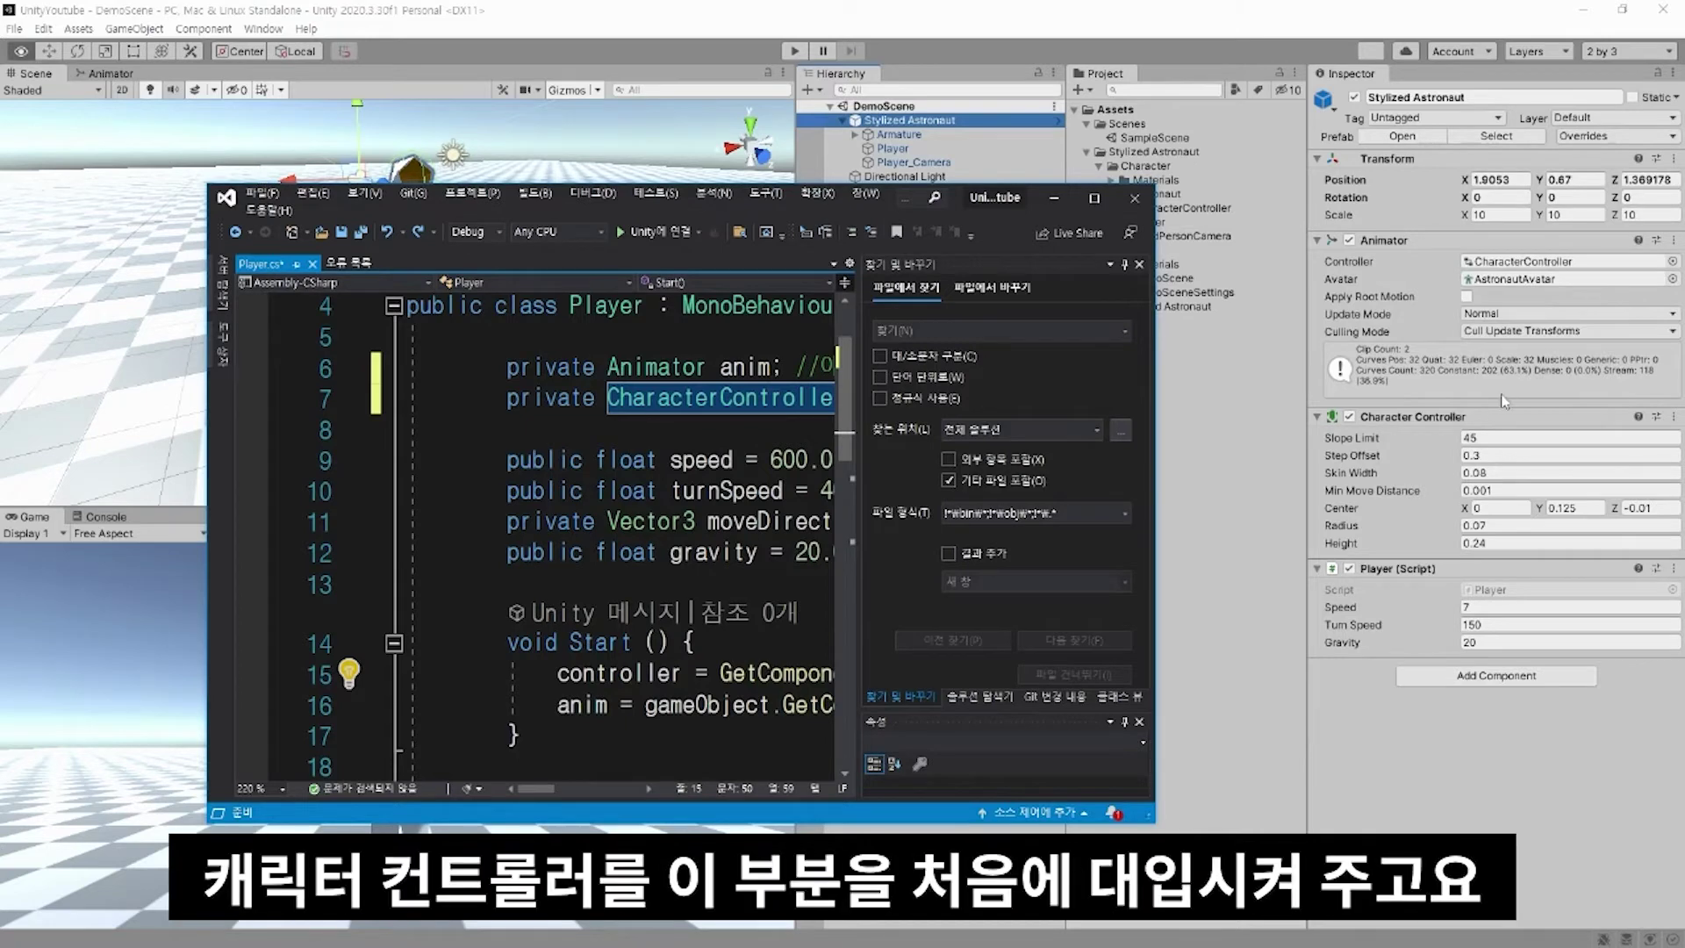
click(1432, 420)
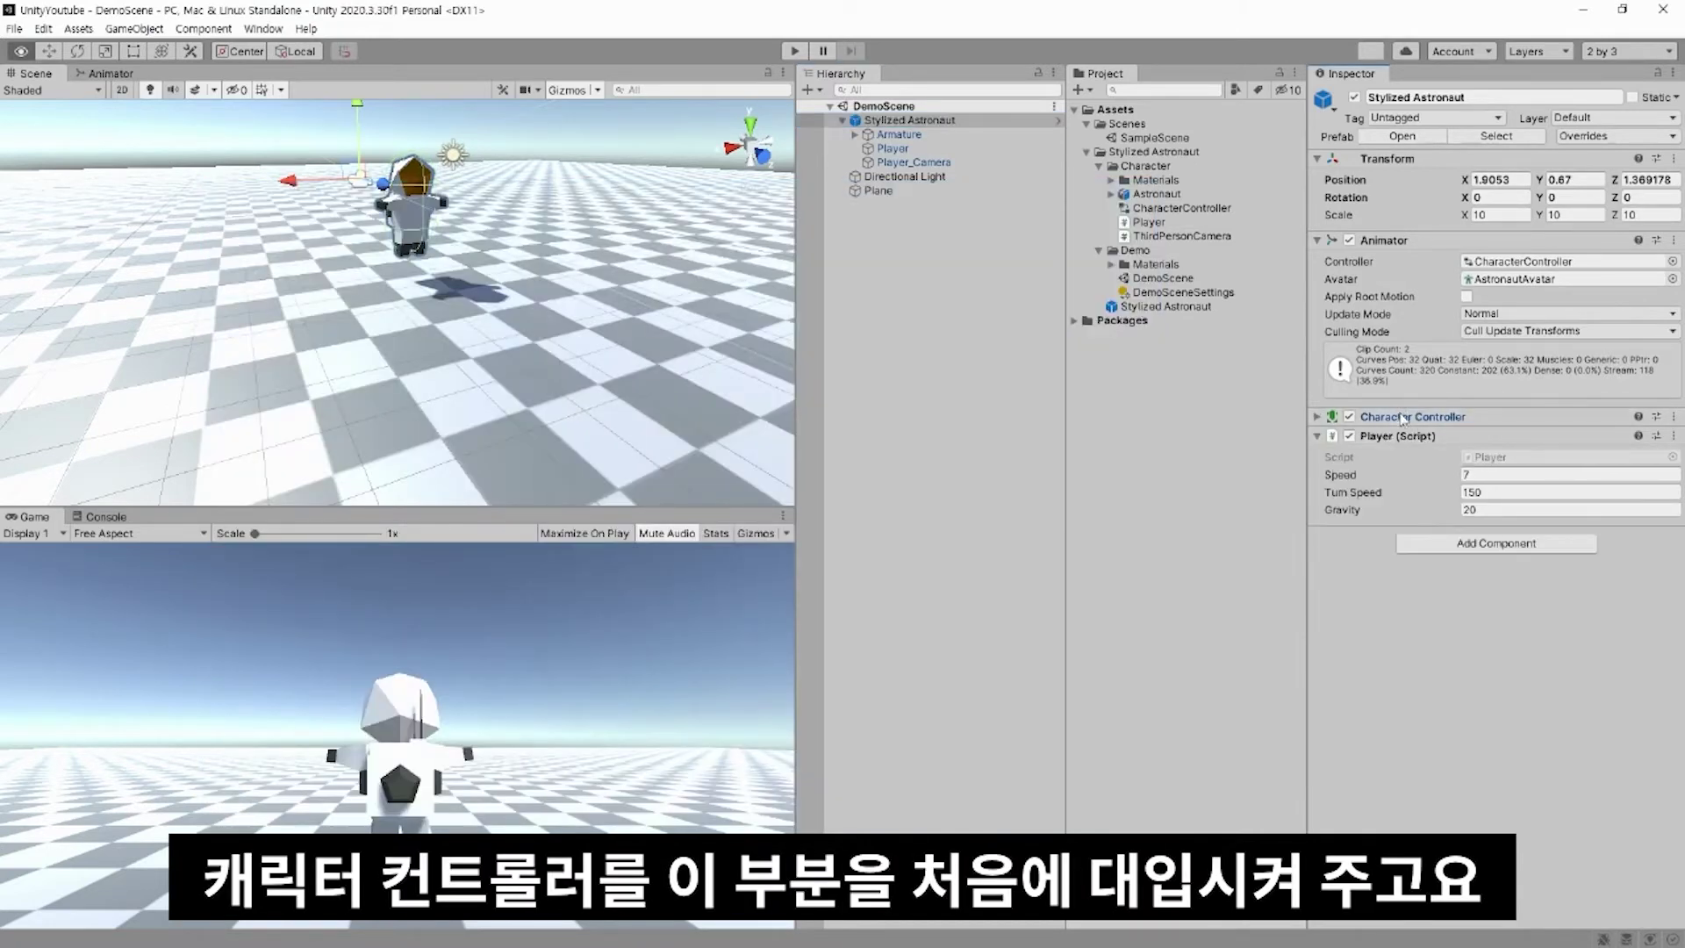
click(1414, 416)
double_click(1463, 593)
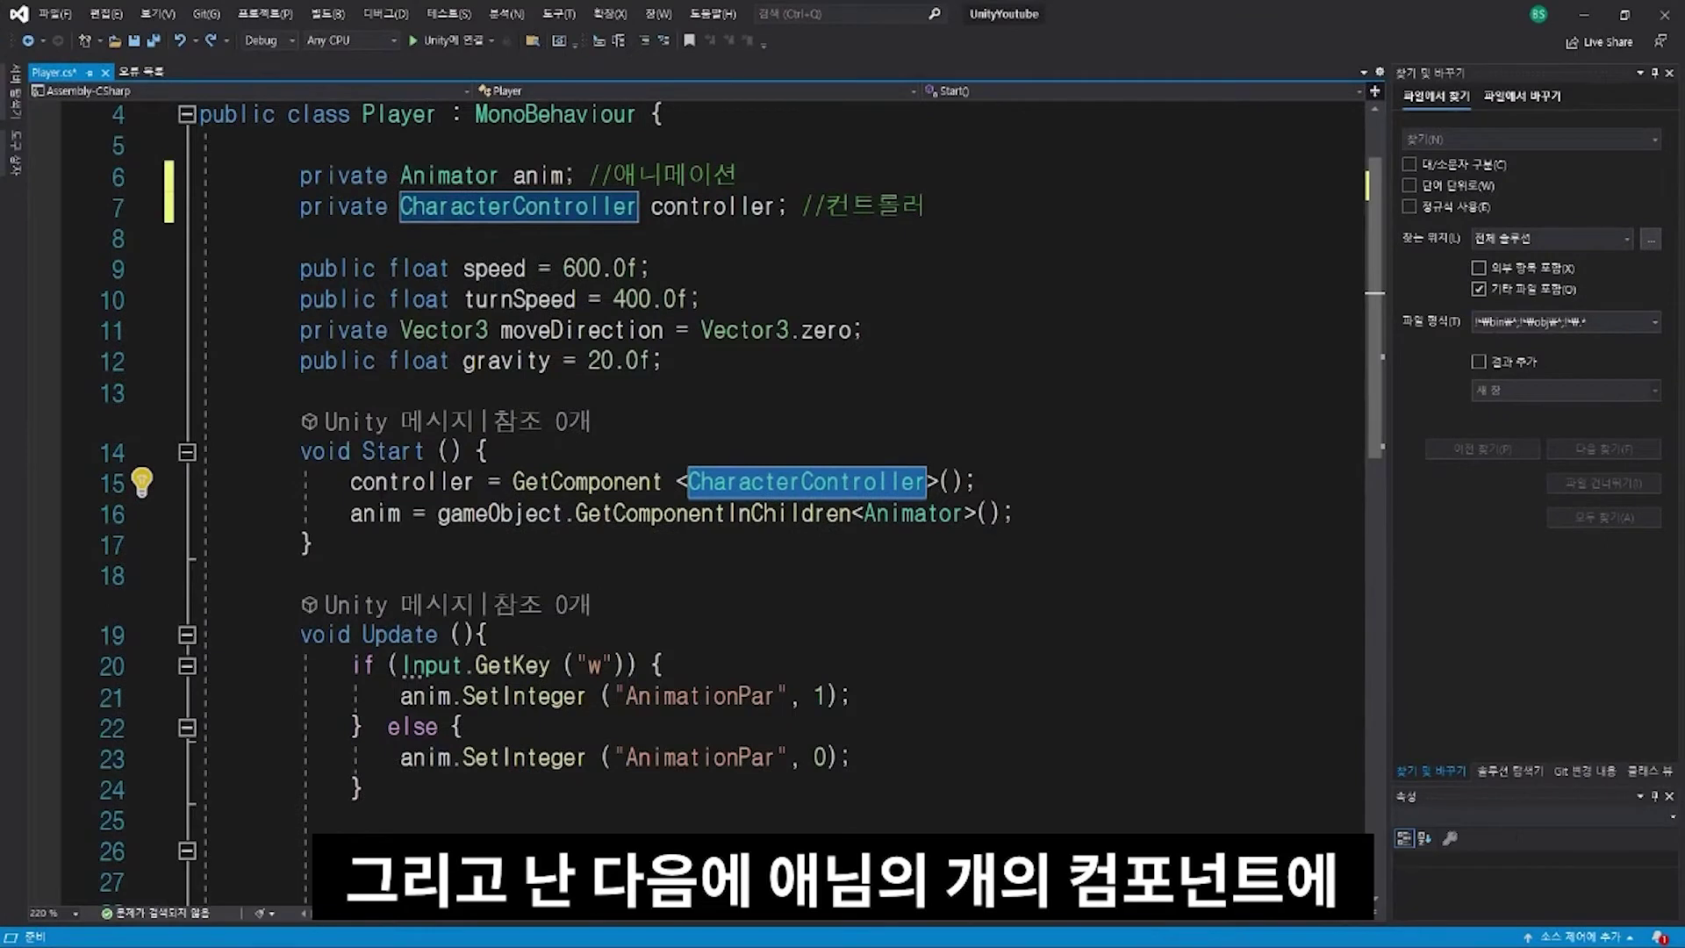
Step: Highlight anim, GetComponentInChildren and Animator on line 16's assignment
click(377, 513)
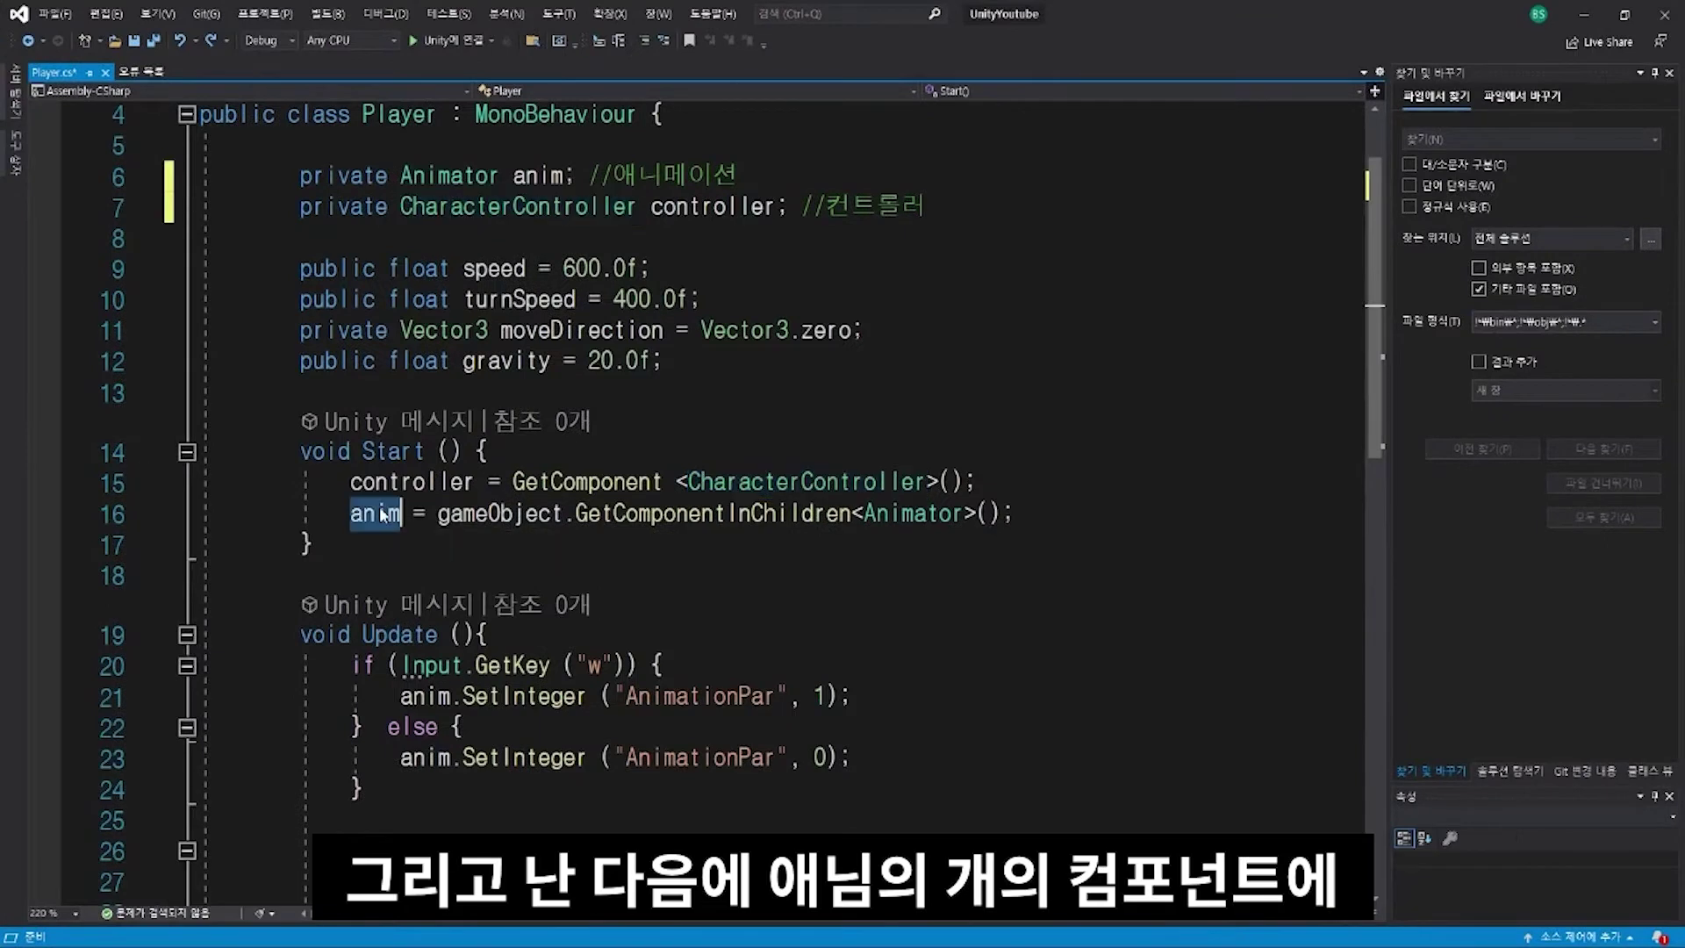
click(677, 512)
double_click(676, 513)
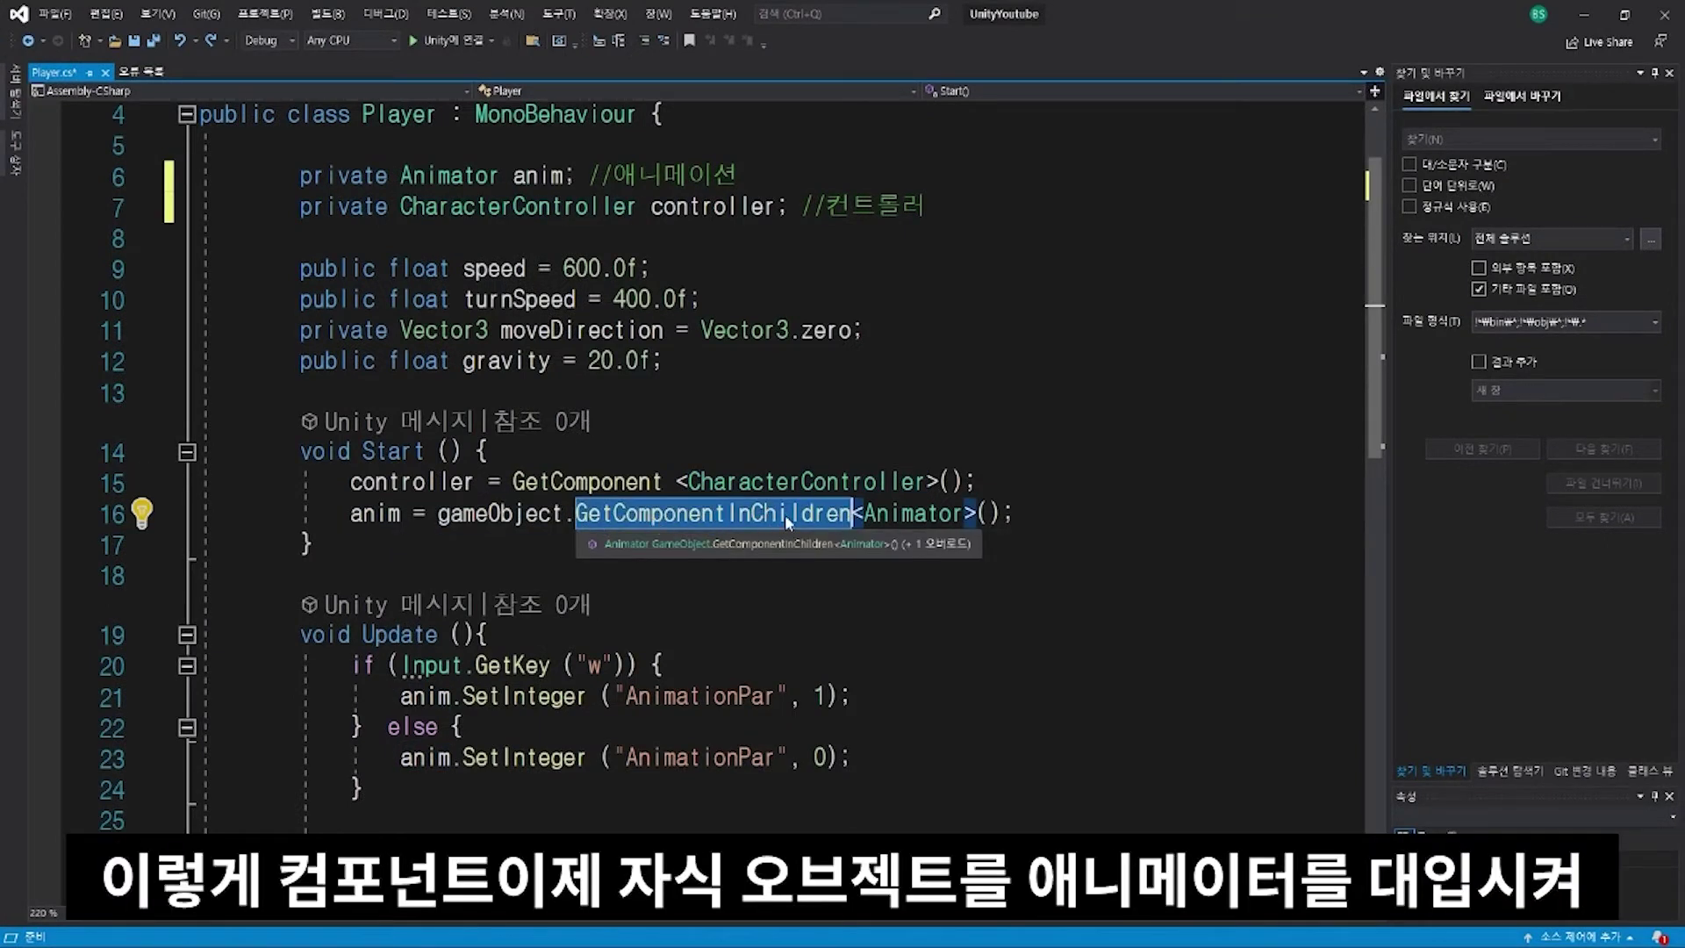
double_click(916, 513)
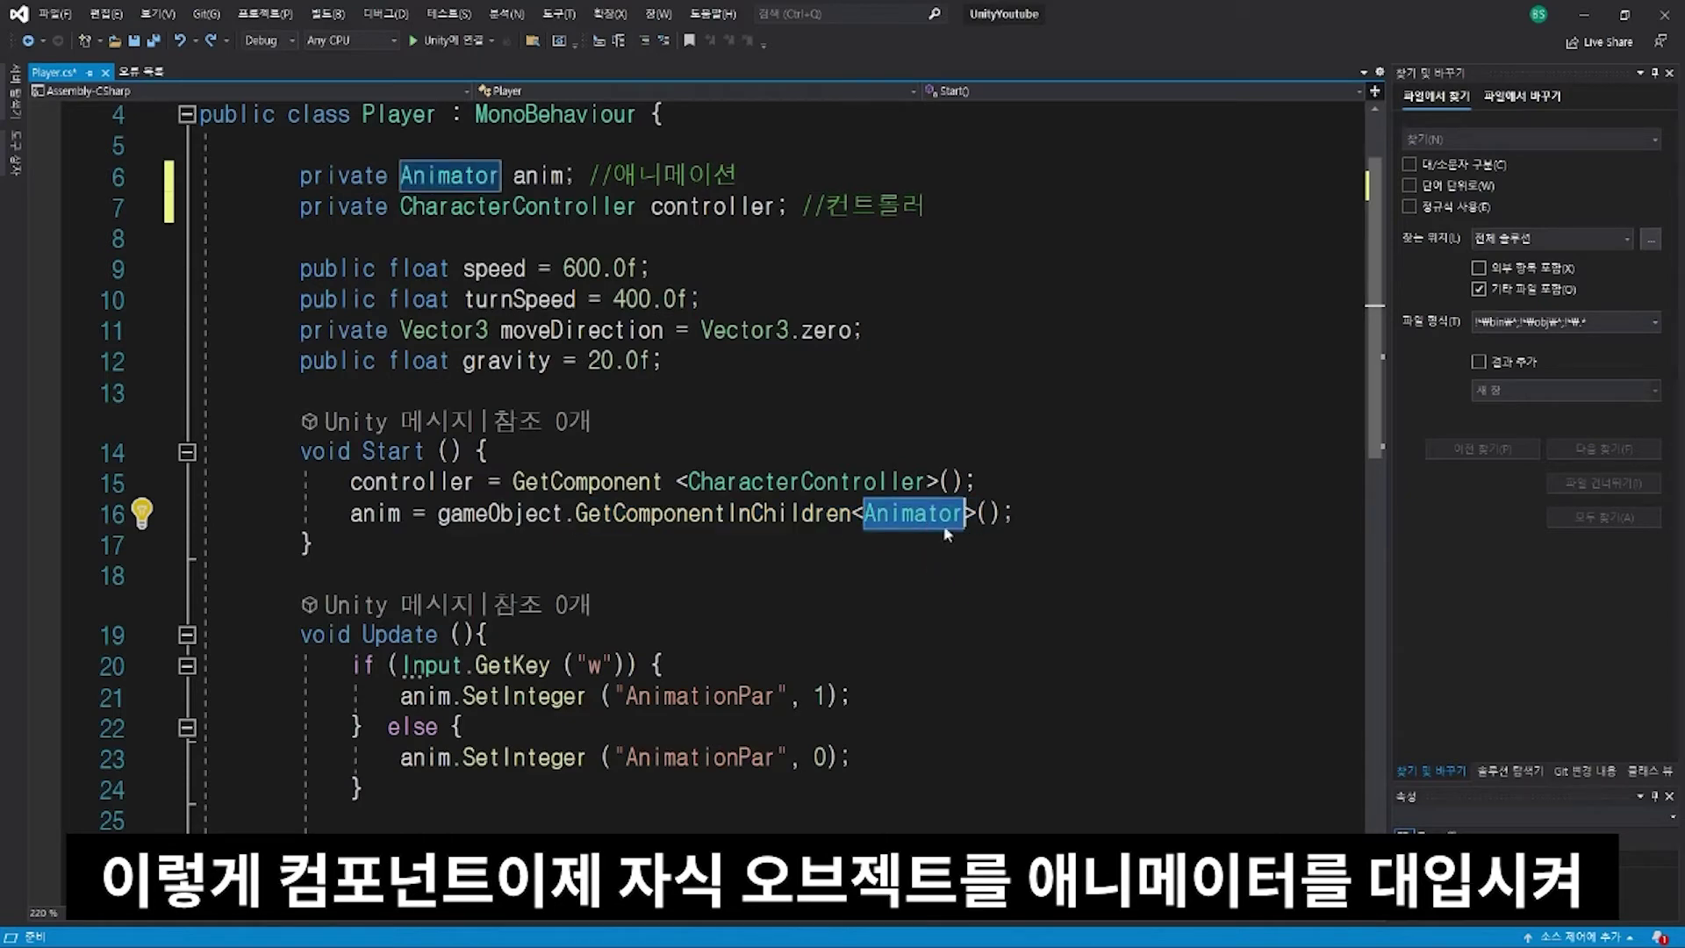
double_click(376, 513)
Step: Scroll to Update and highlight its name and the if keyword on line 20
scroll(376, 513, down, 1)
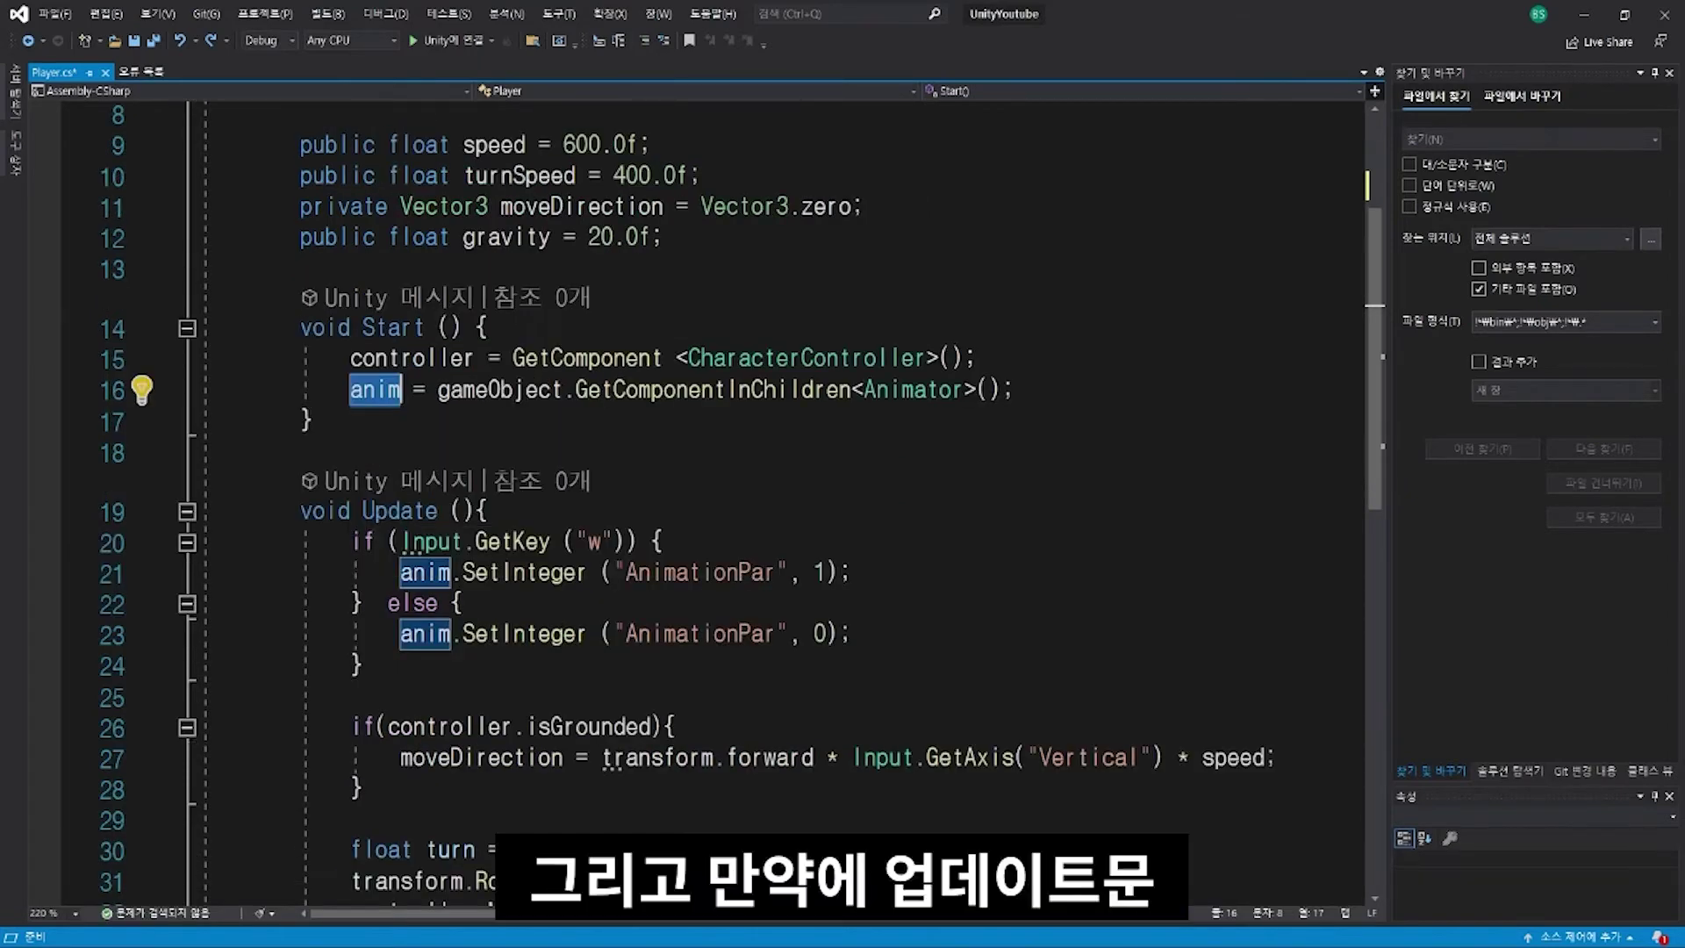
double_click(399, 511)
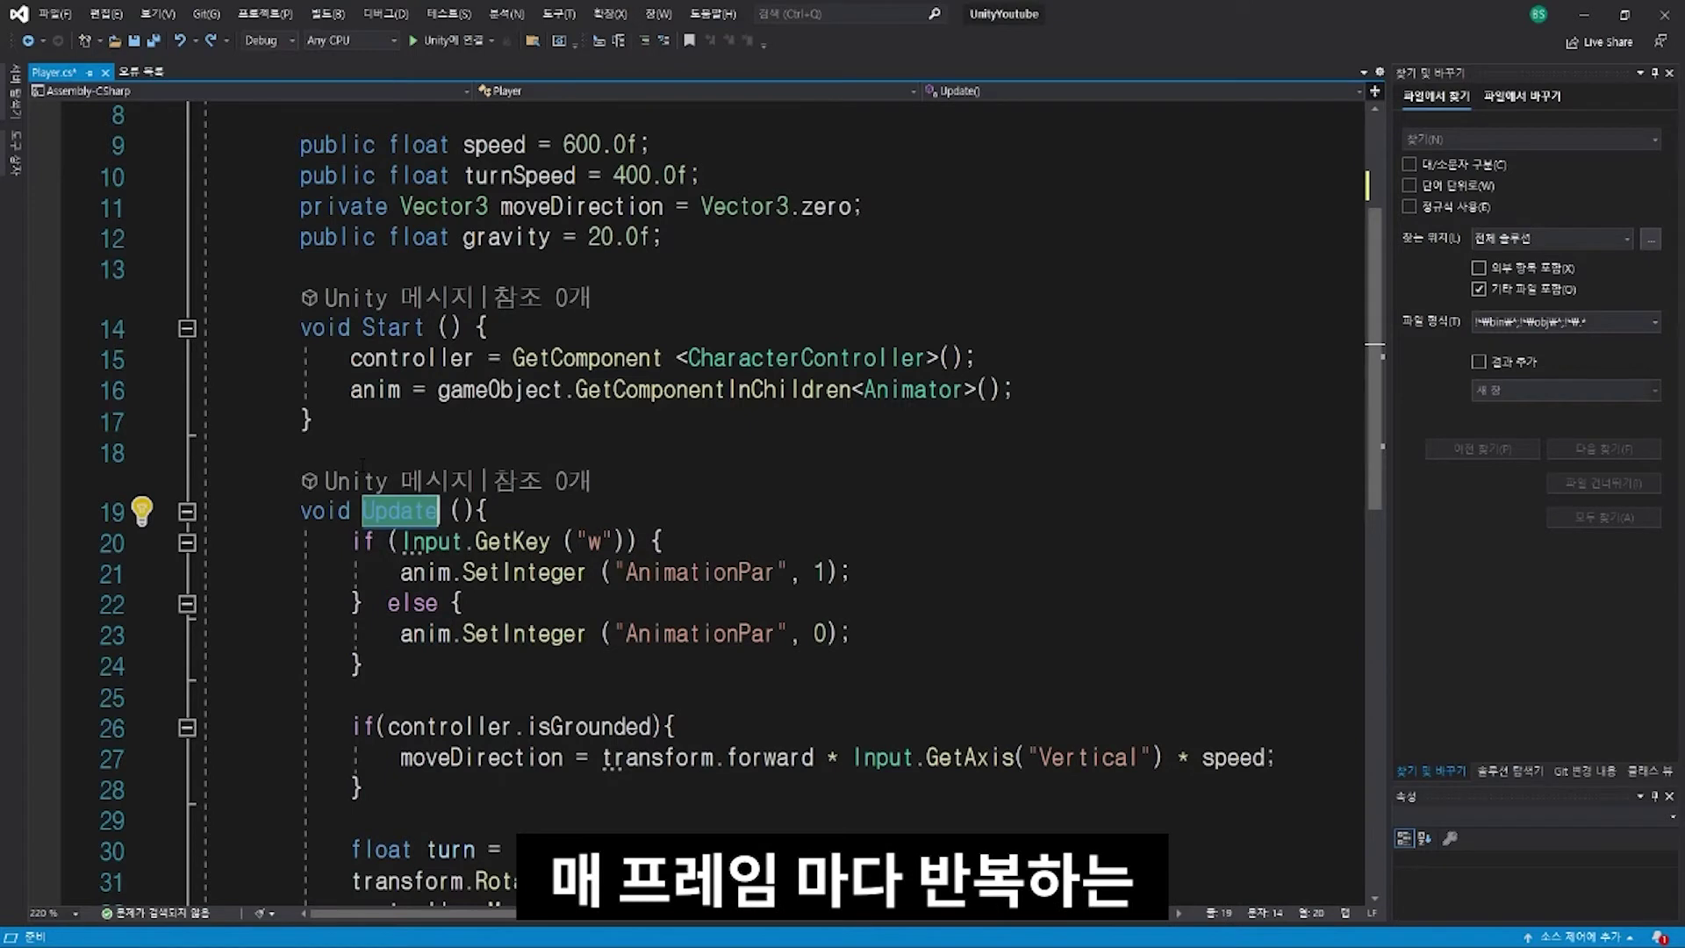
double_click(362, 541)
double_click(430, 542)
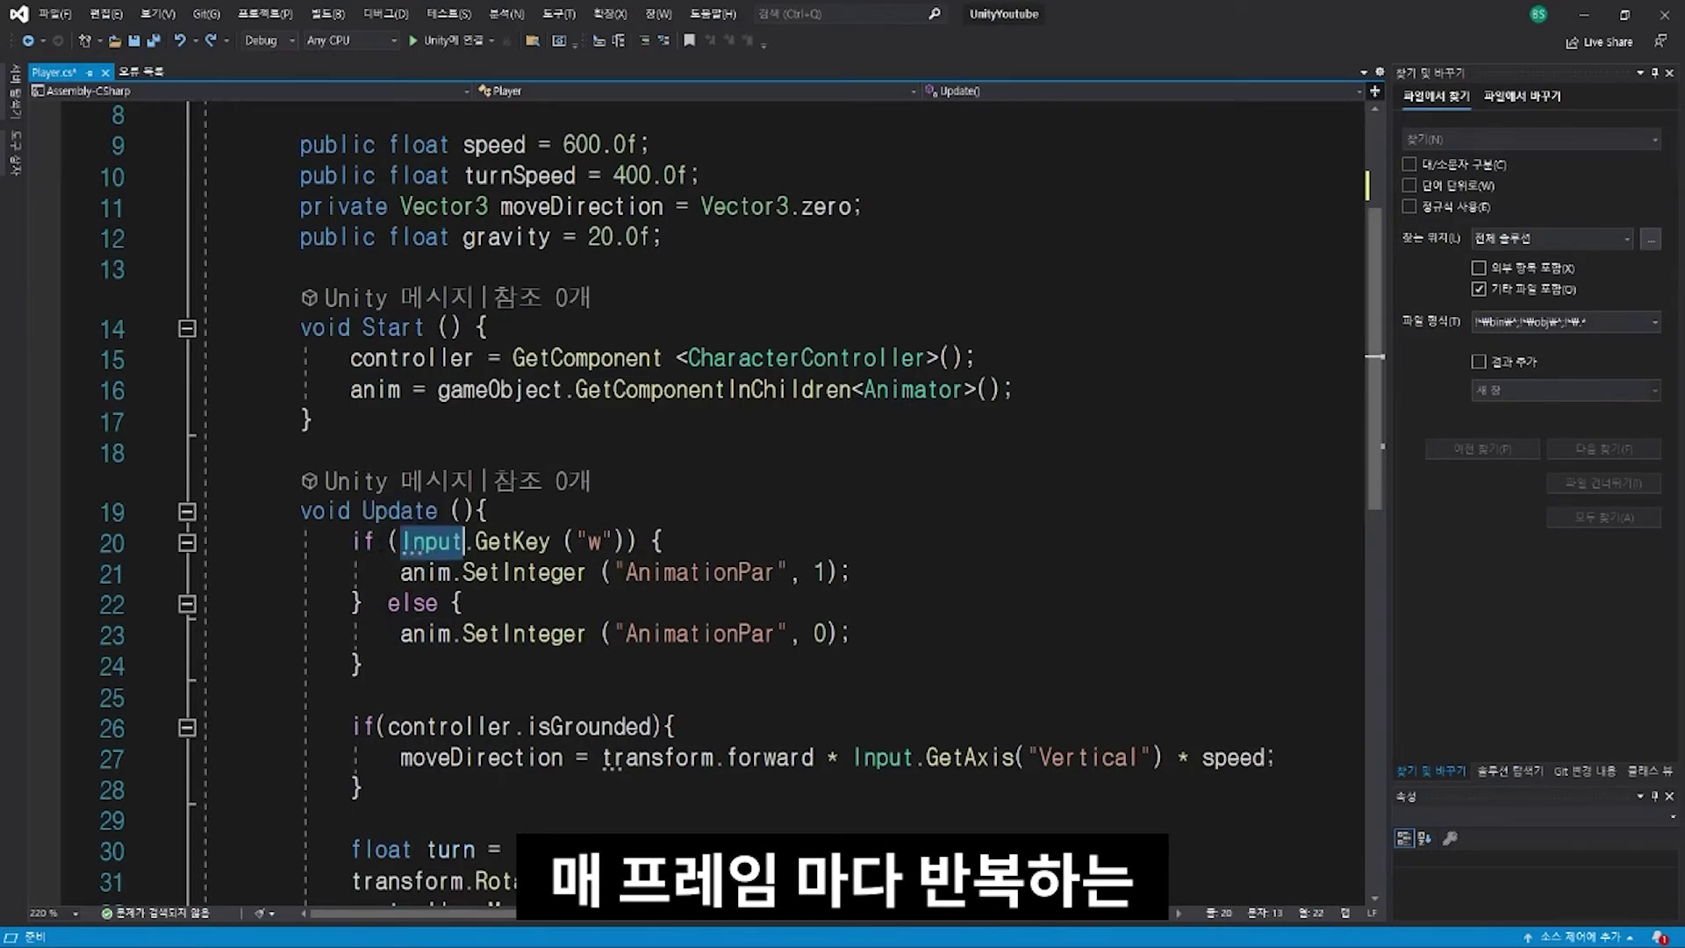
double_click(491, 541)
double_click(594, 542)
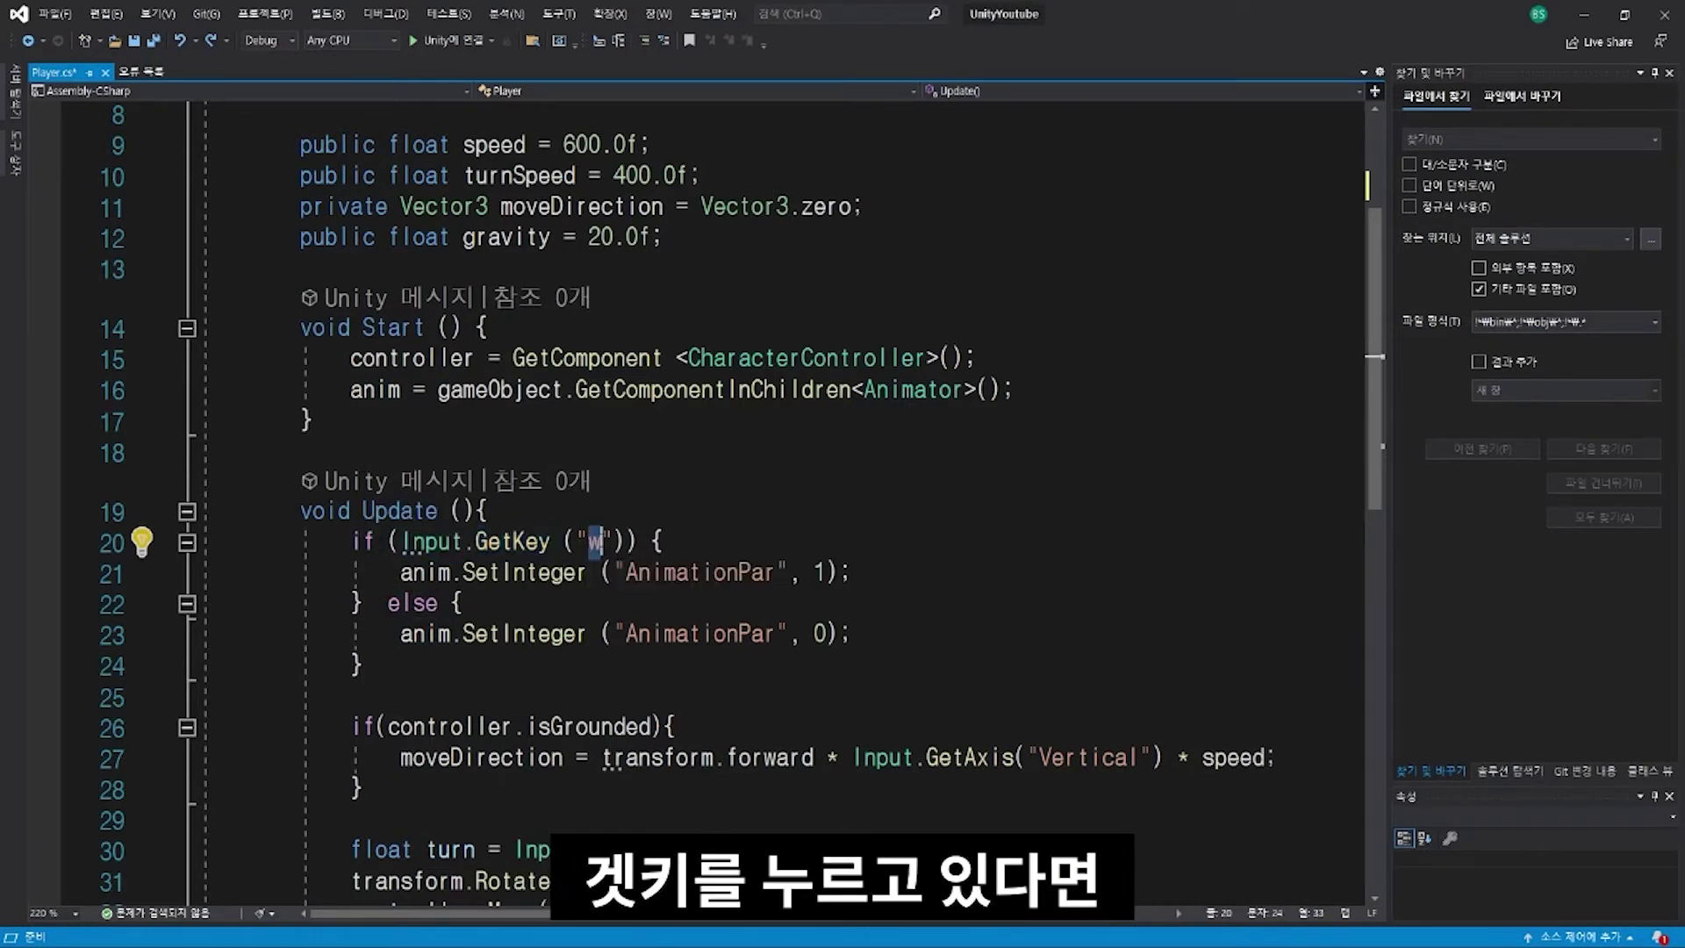
click(664, 541)
double_click(426, 572)
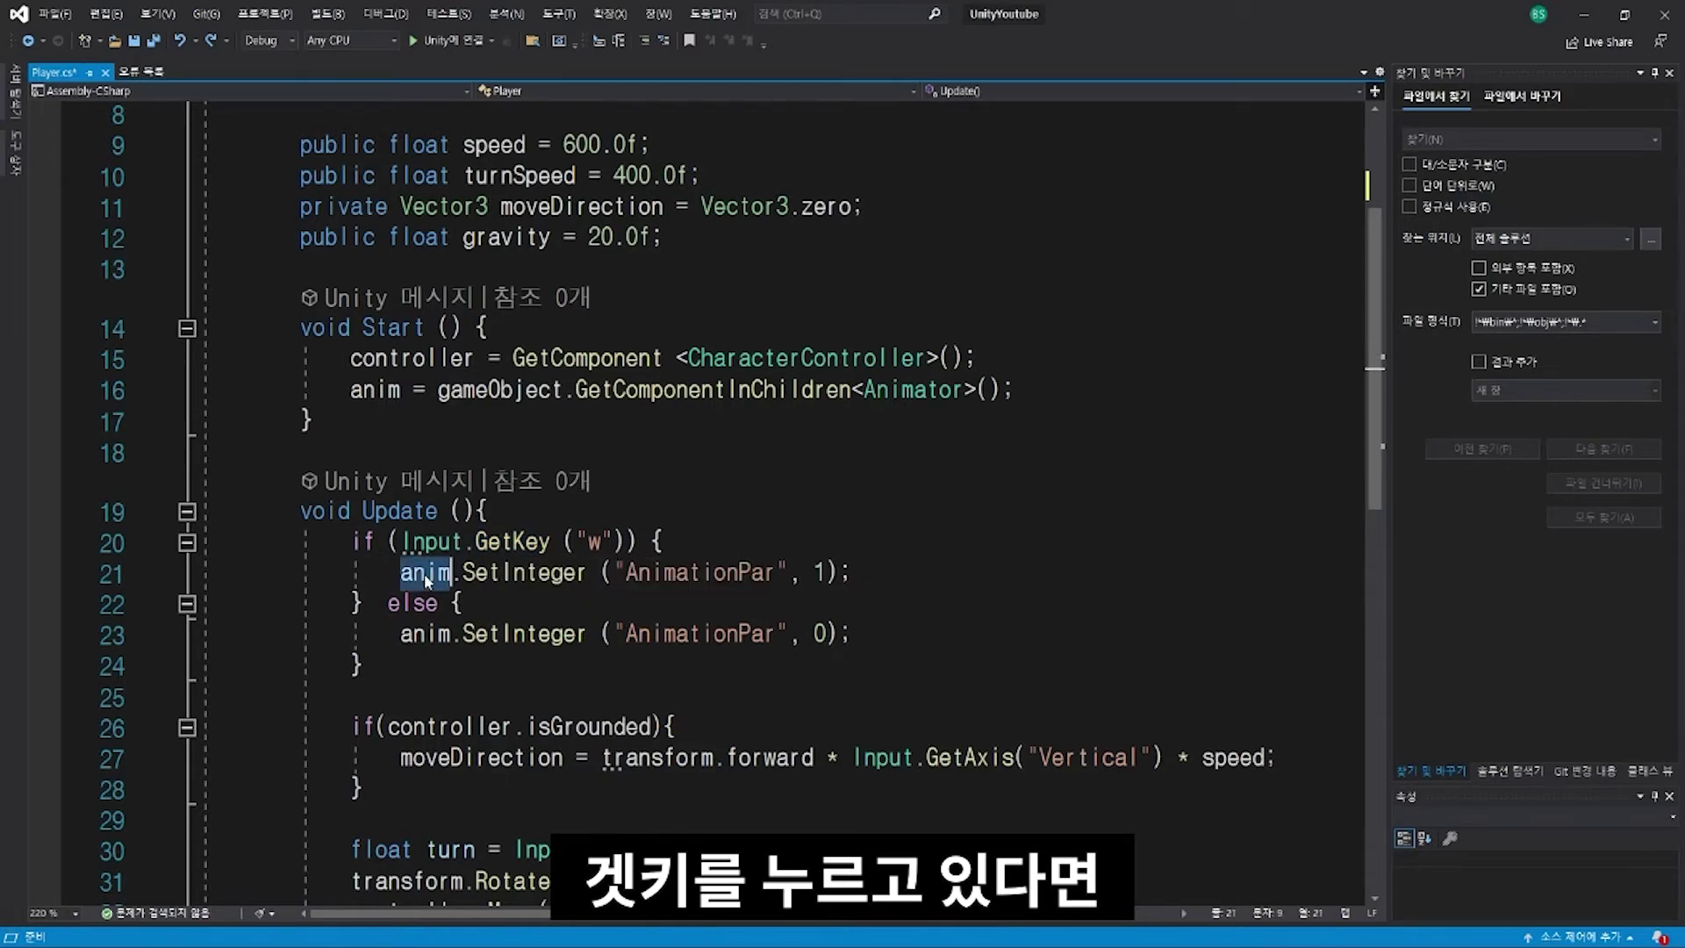
double_click(518, 574)
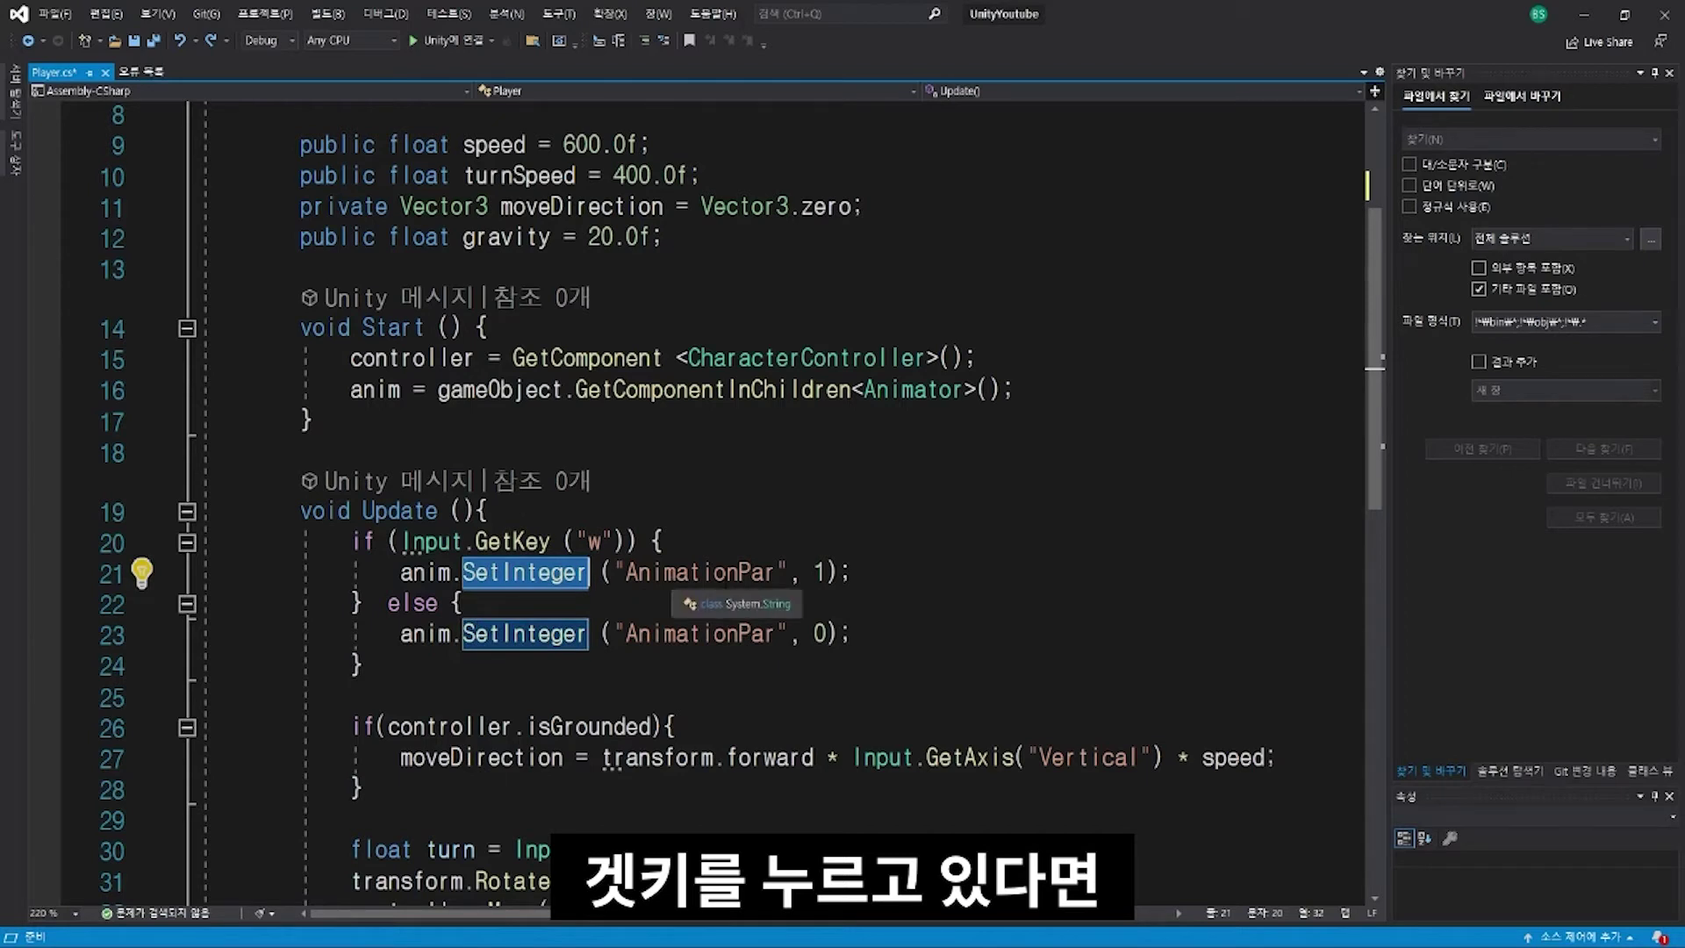
double_click(700, 572)
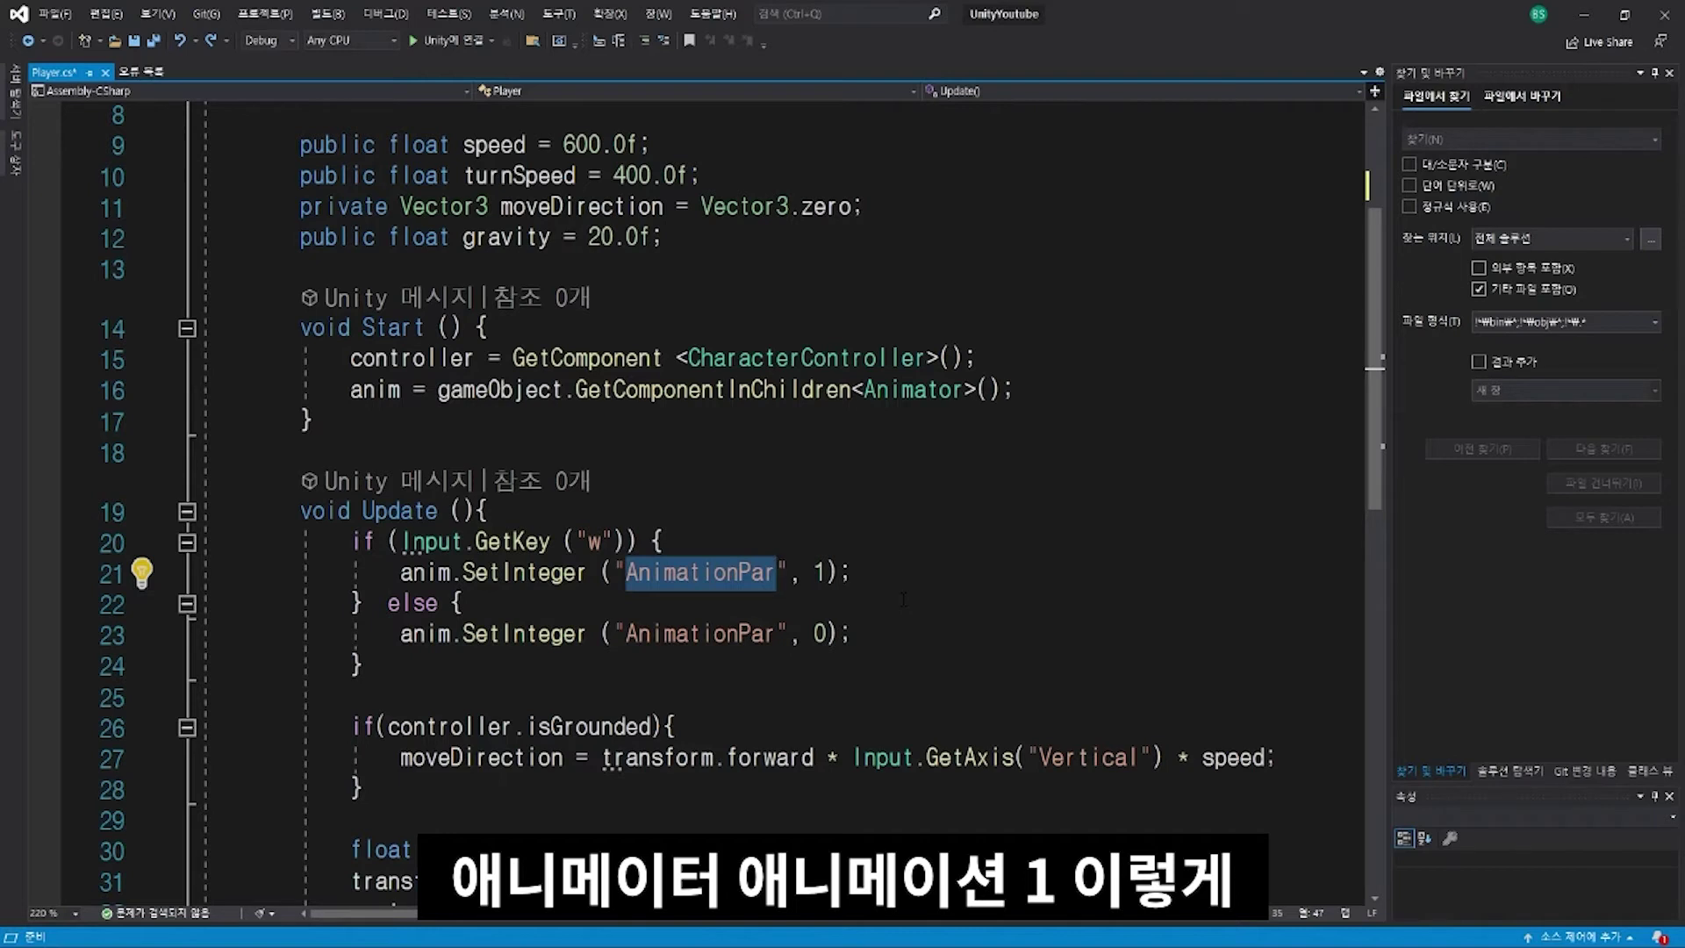
click(824, 572)
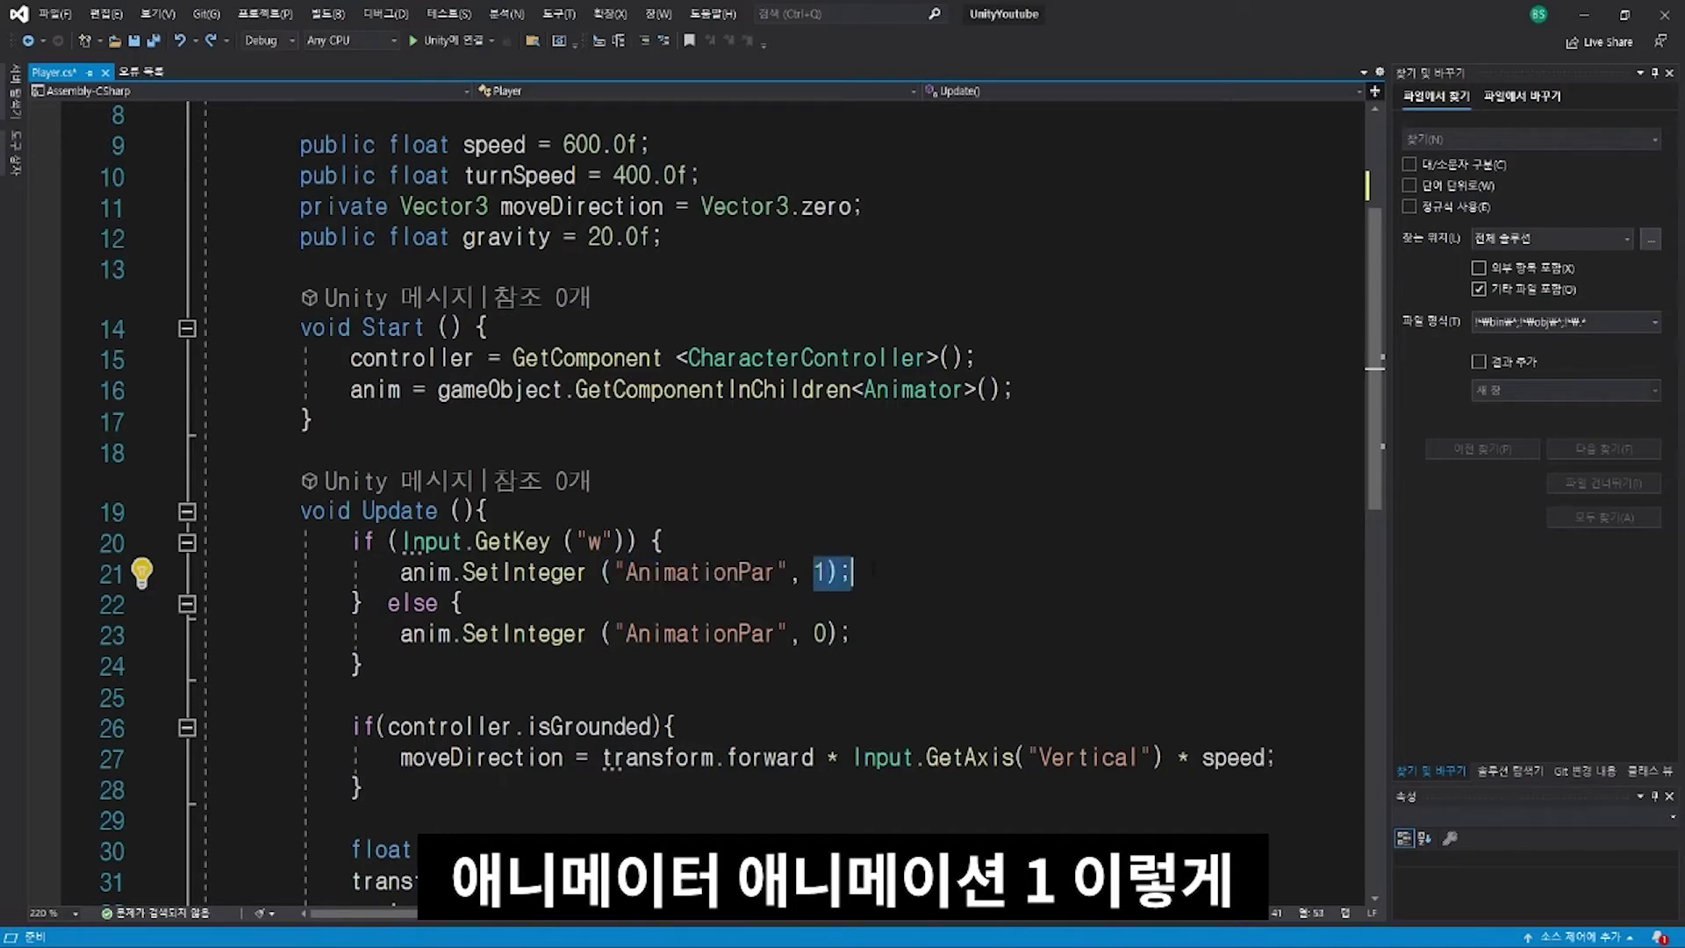
click(413, 603)
click(513, 541)
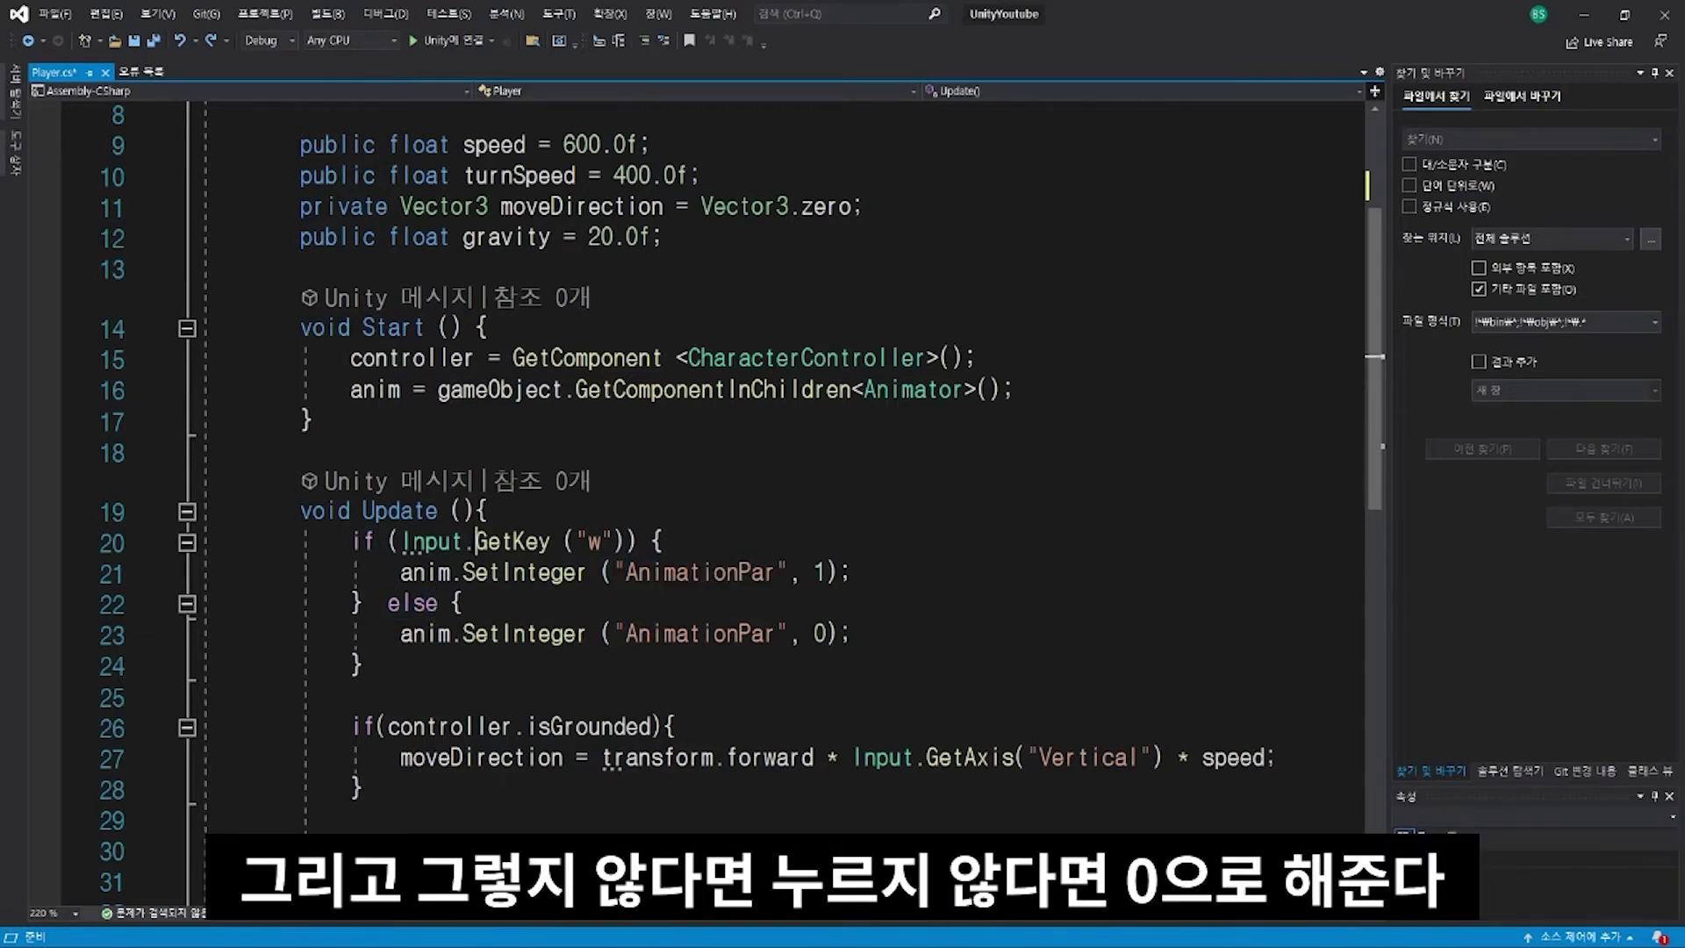
click(817, 658)
click(524, 634)
scroll(524, 633, down, 1)
ctrl+scroll(558, 630, down, 1)
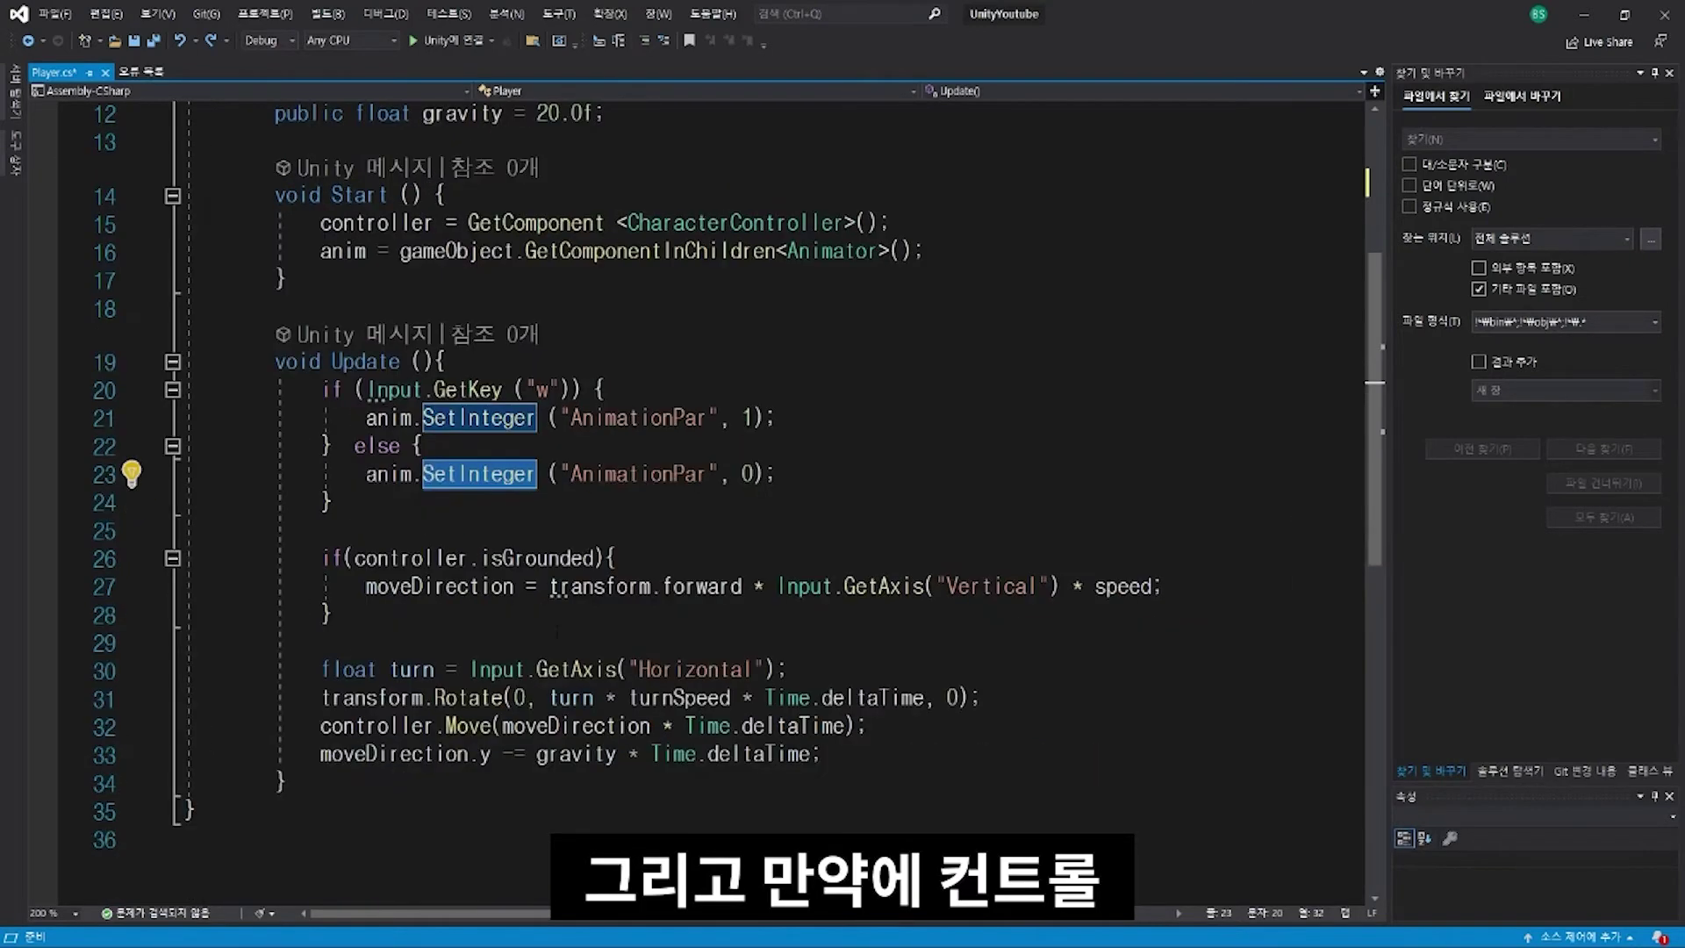
click(412, 559)
click(525, 562)
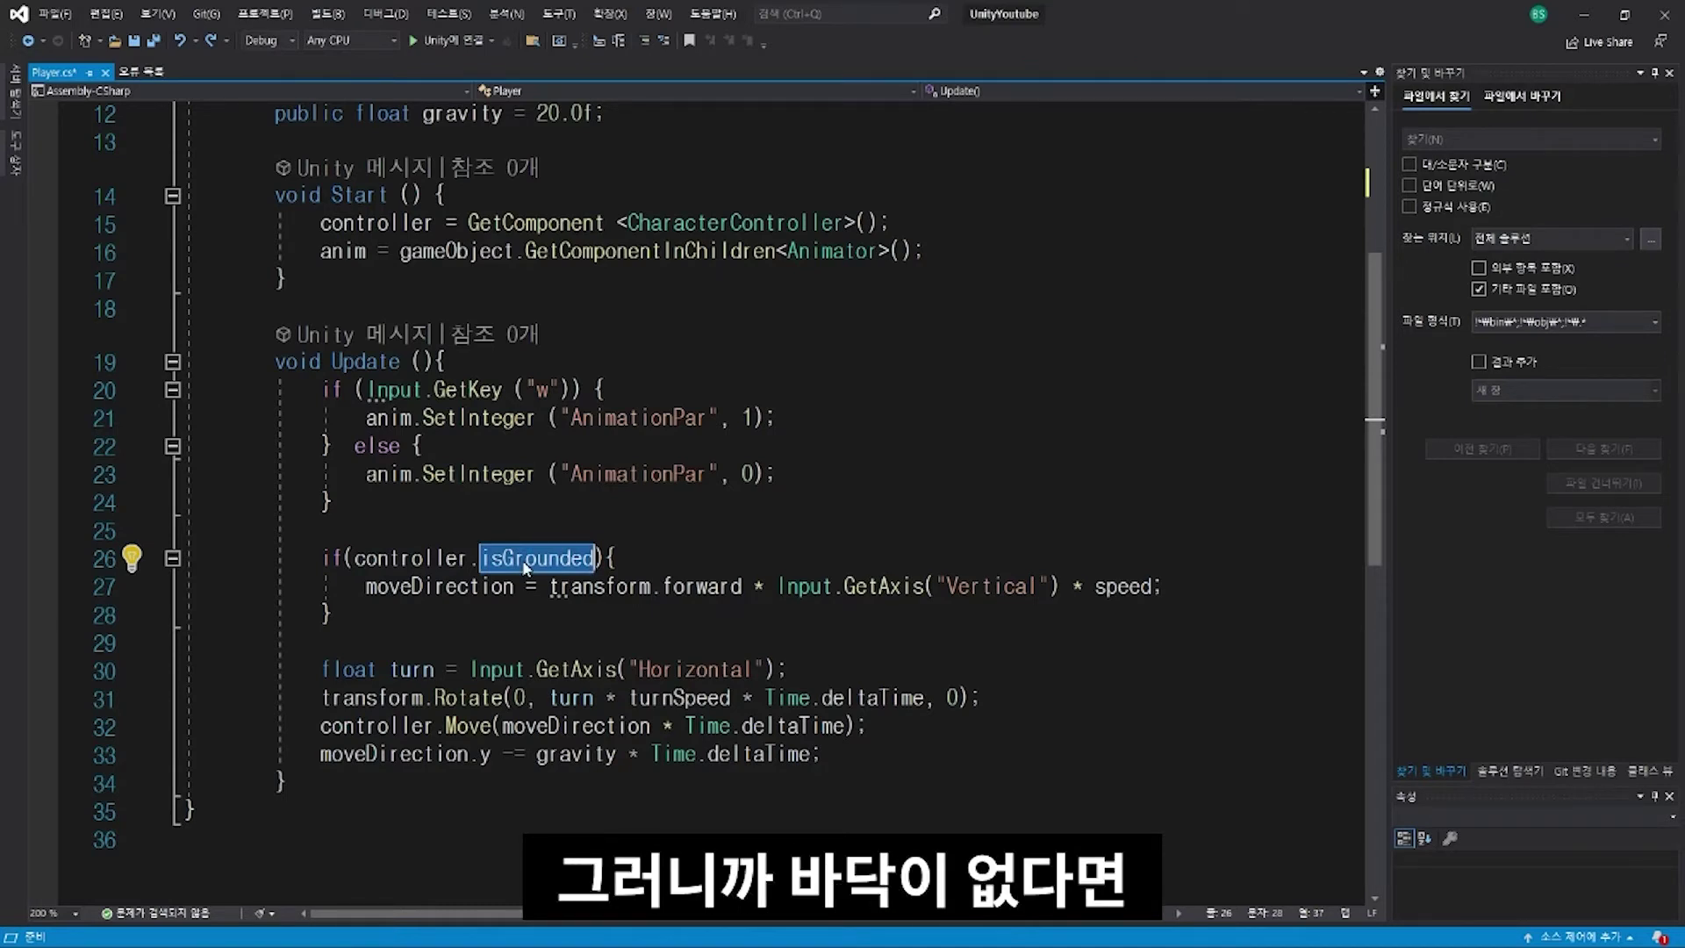
click(391, 593)
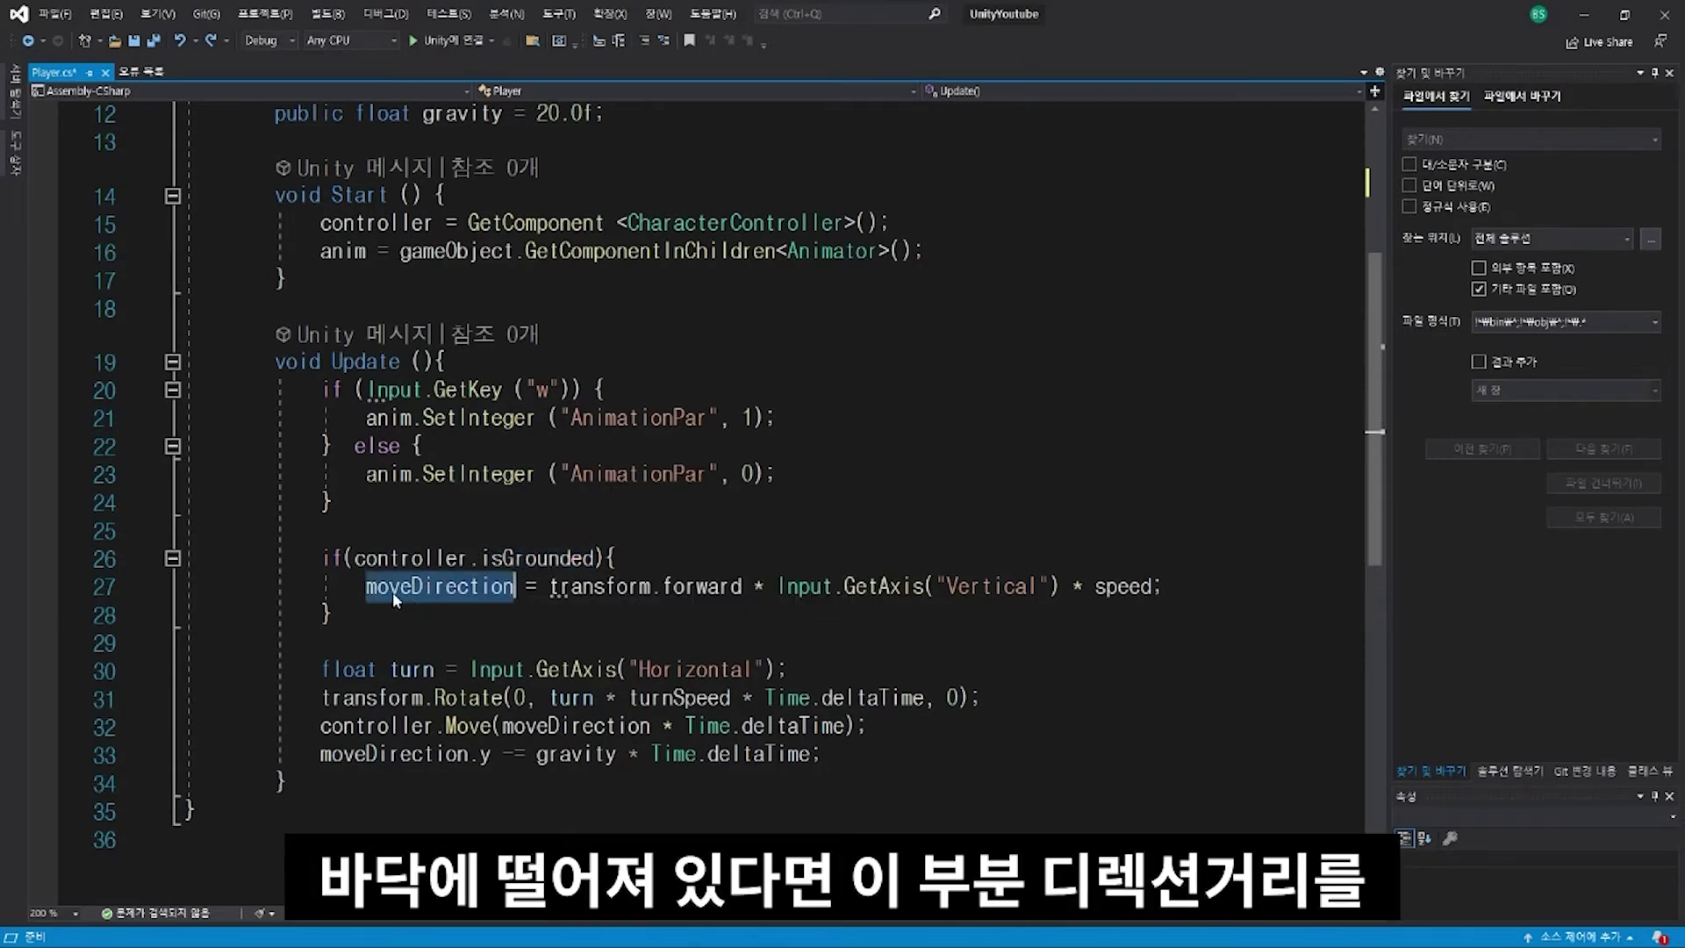
double_click(443, 593)
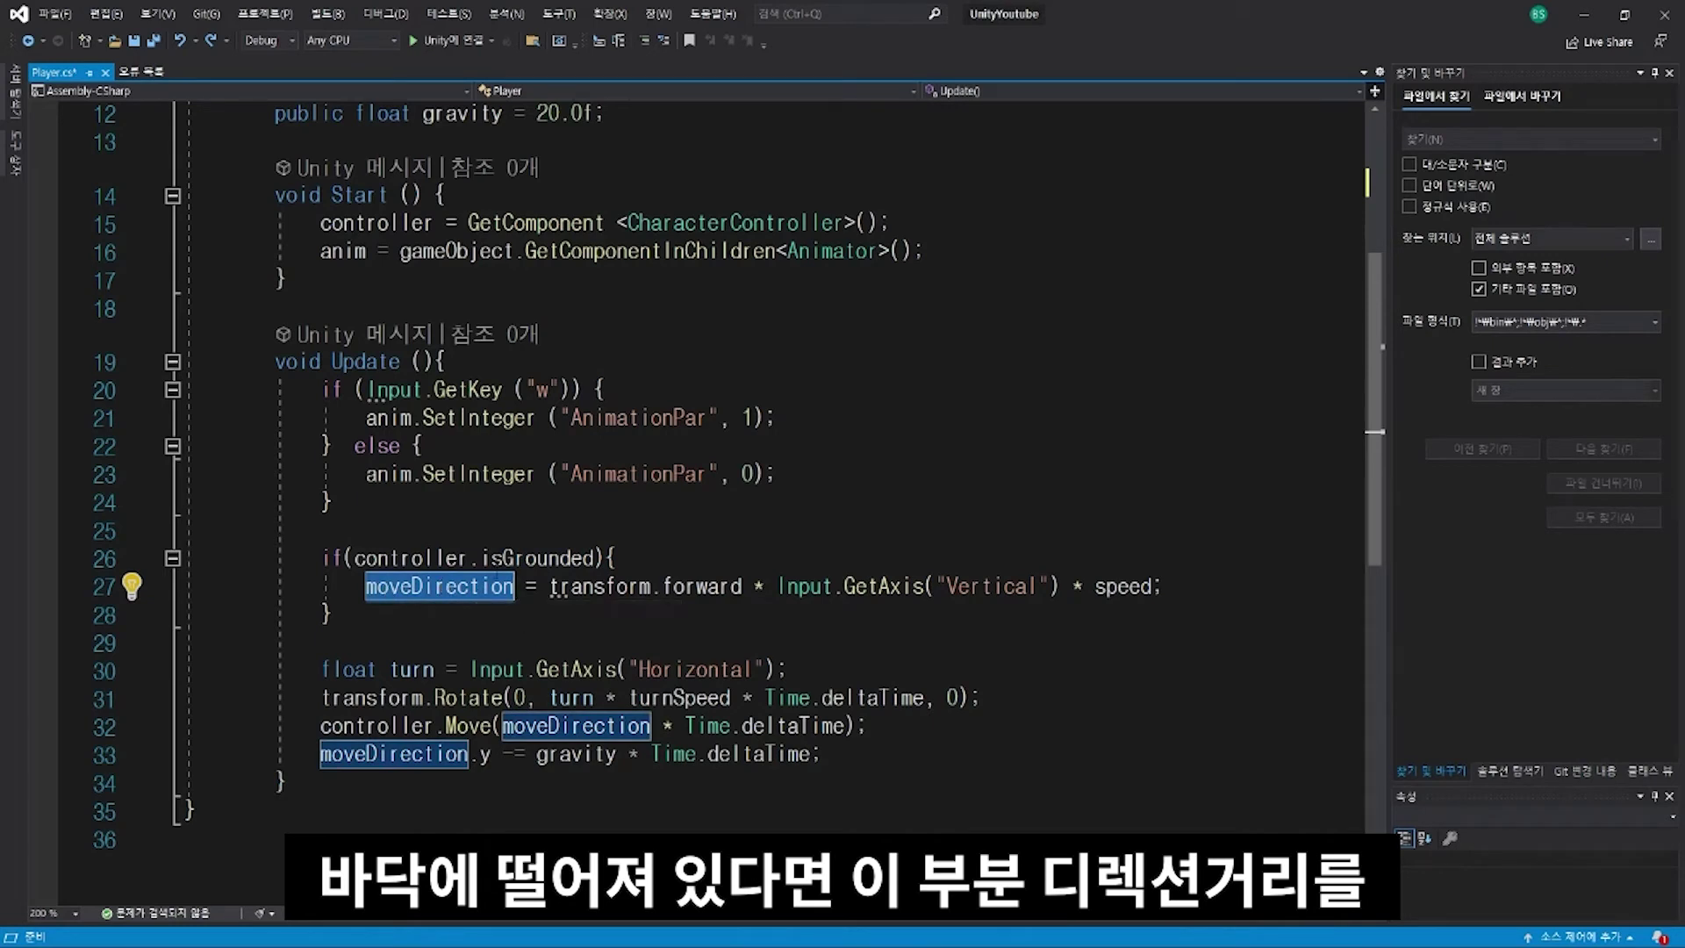
double_click(587, 586)
double_click(702, 586)
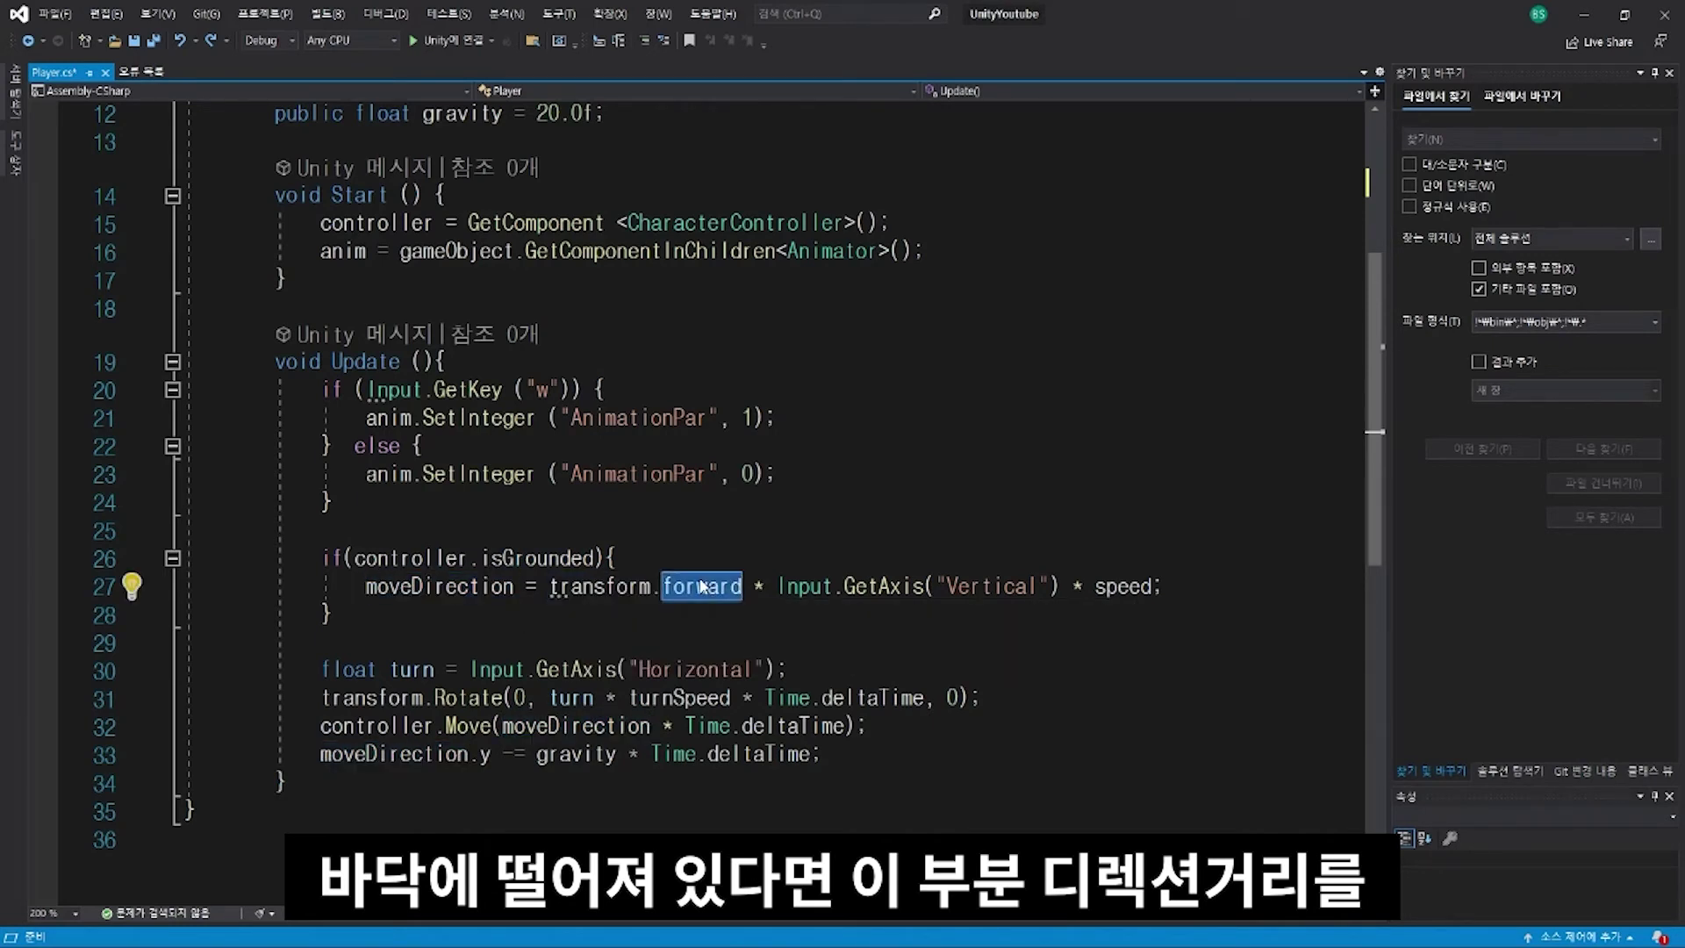
double_click(803, 587)
double_click(991, 586)
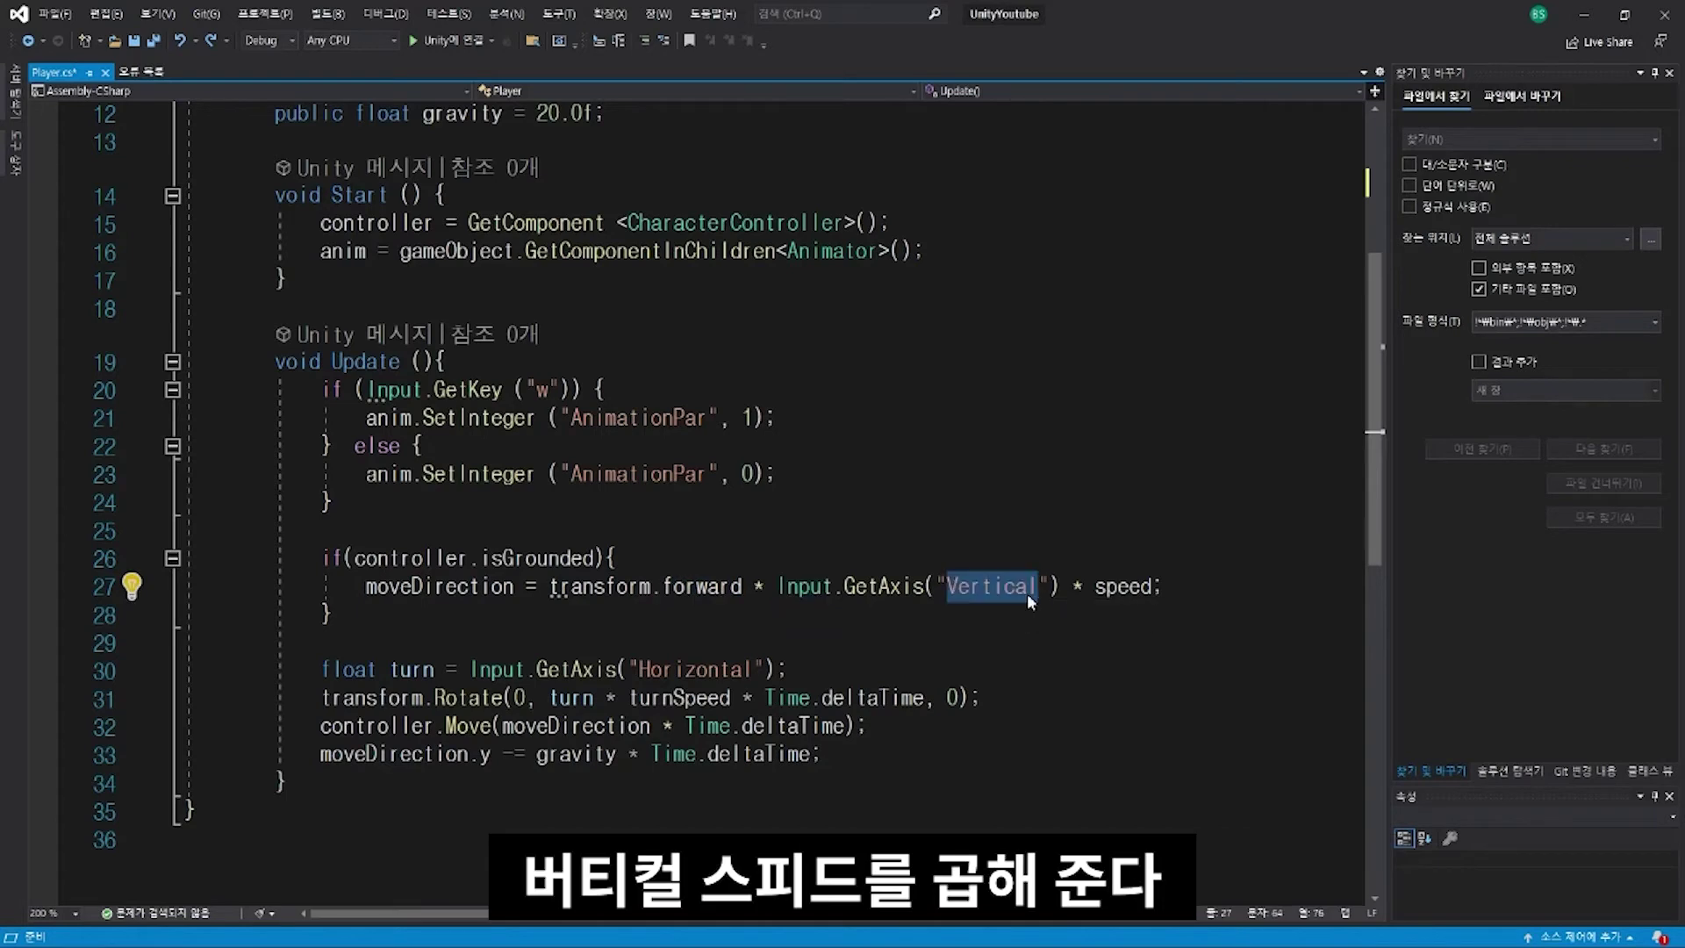
double_click(1122, 586)
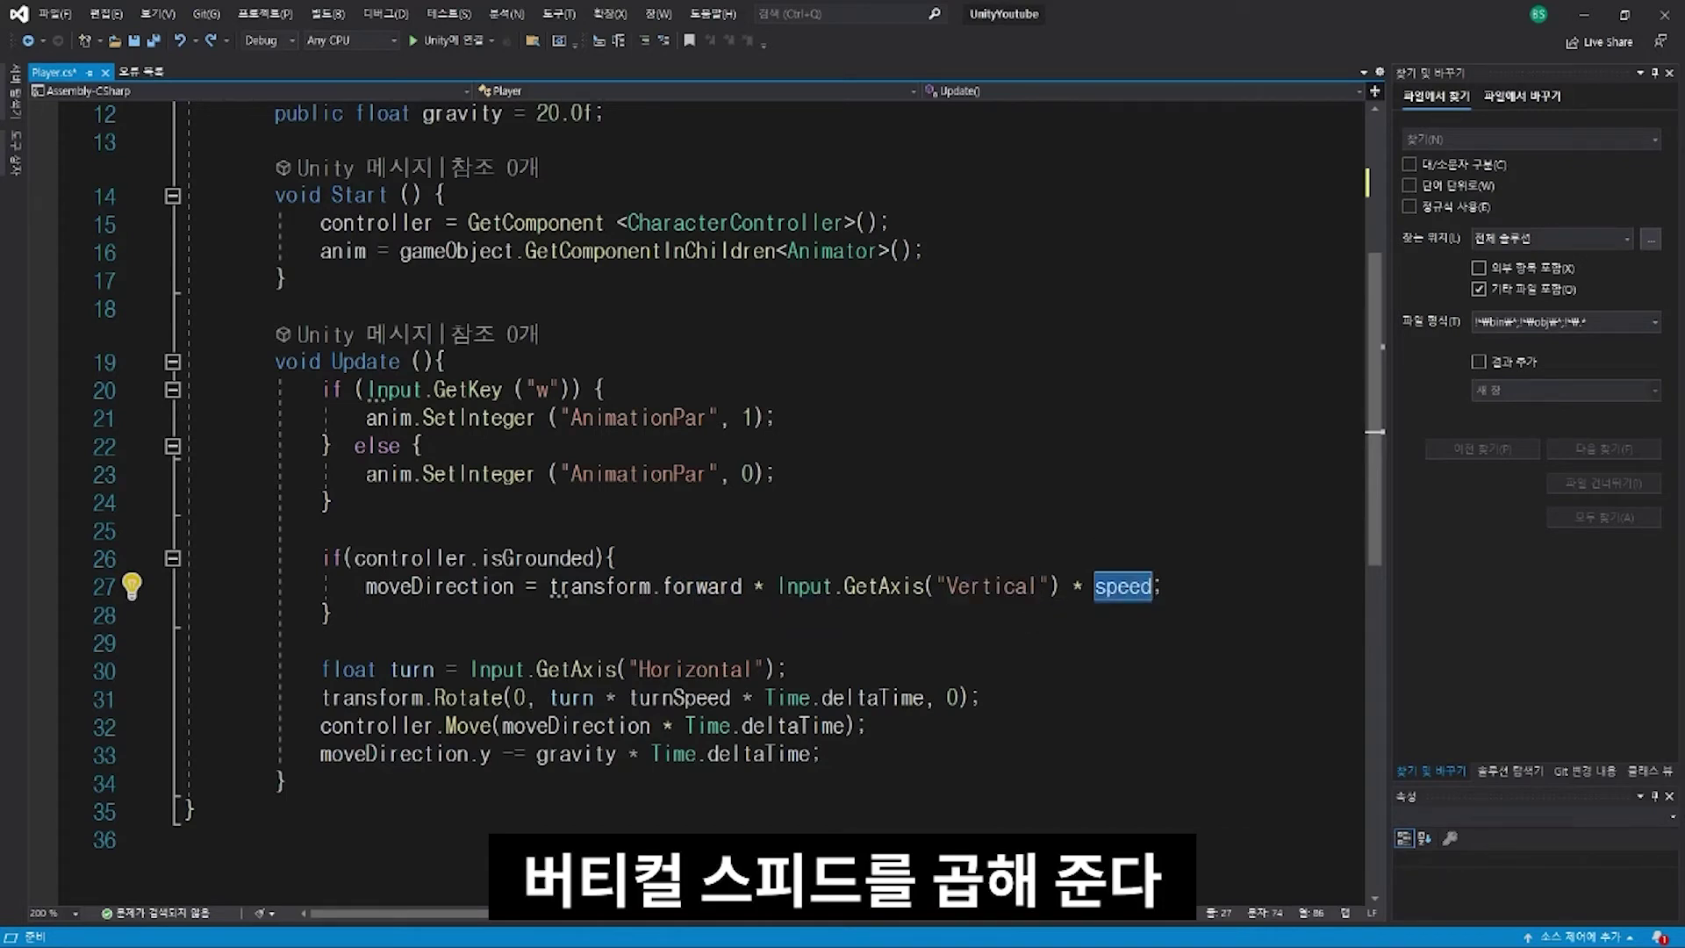
double_click(886, 586)
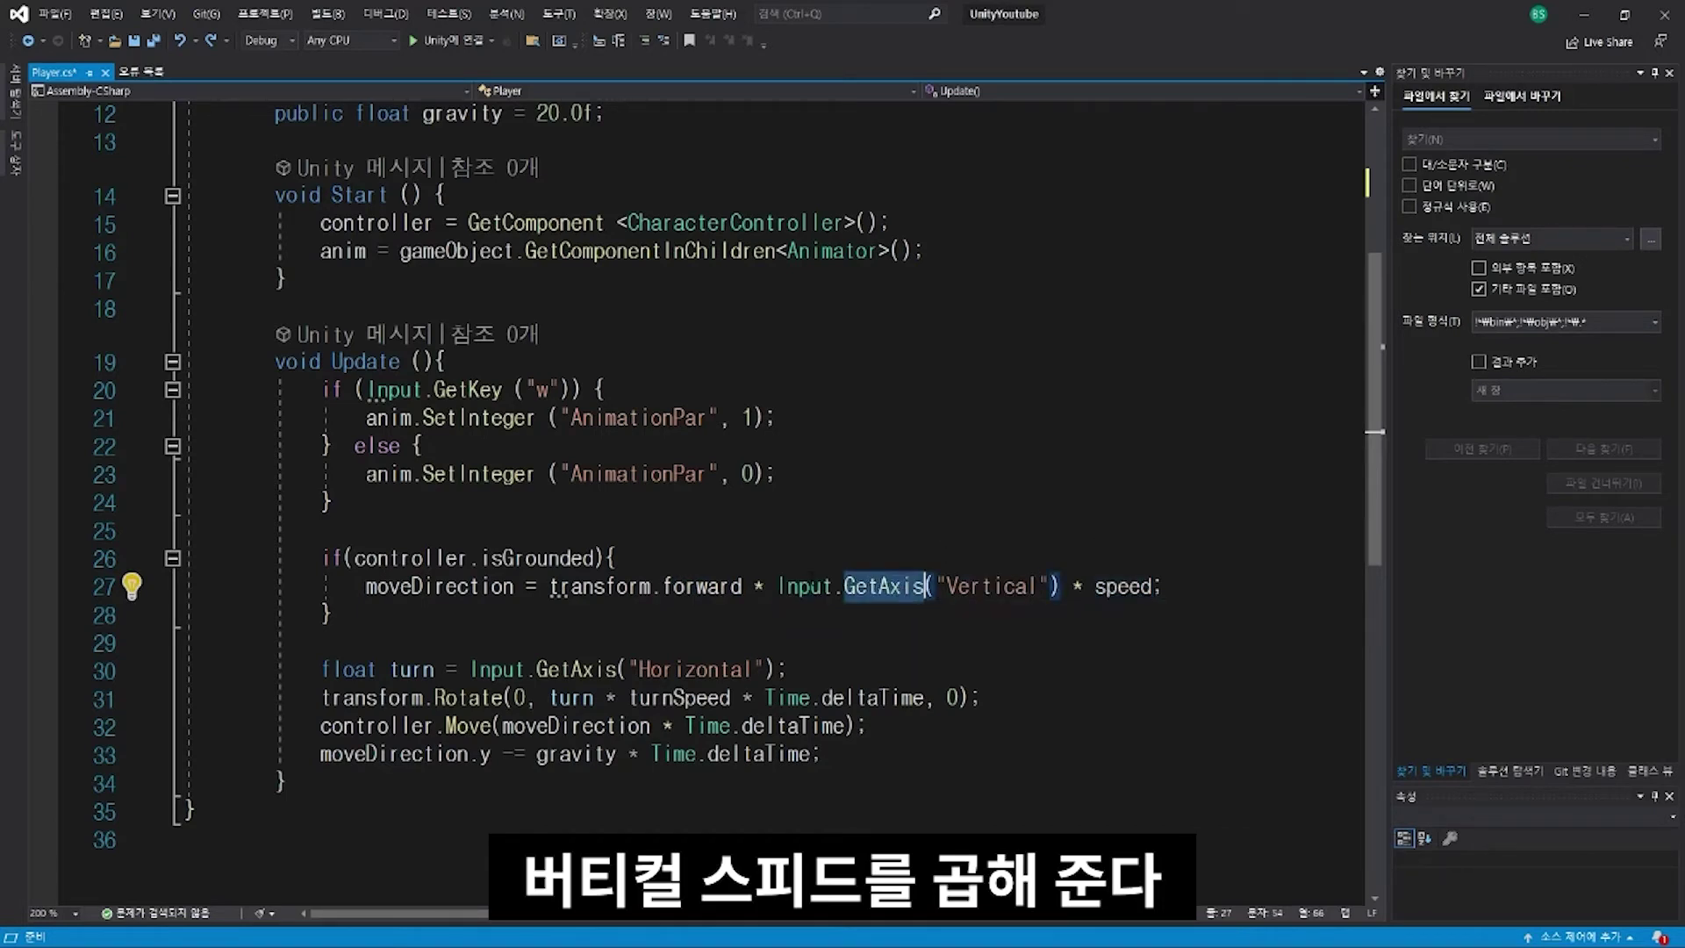
double_click(803, 586)
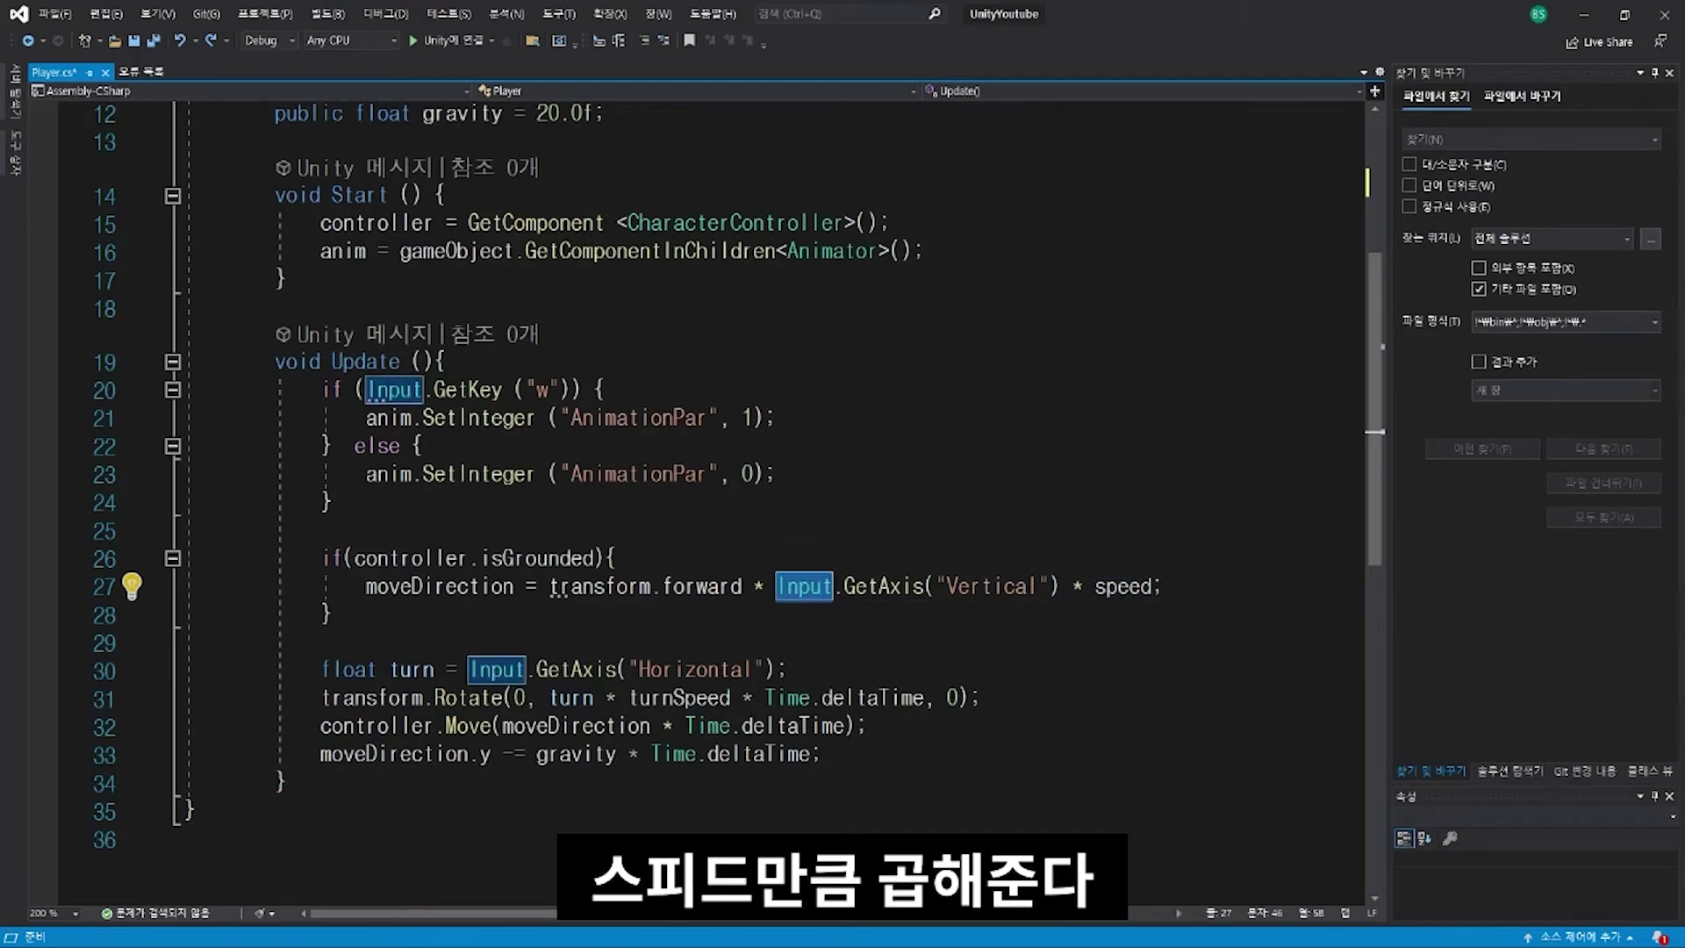
double_click(1118, 586)
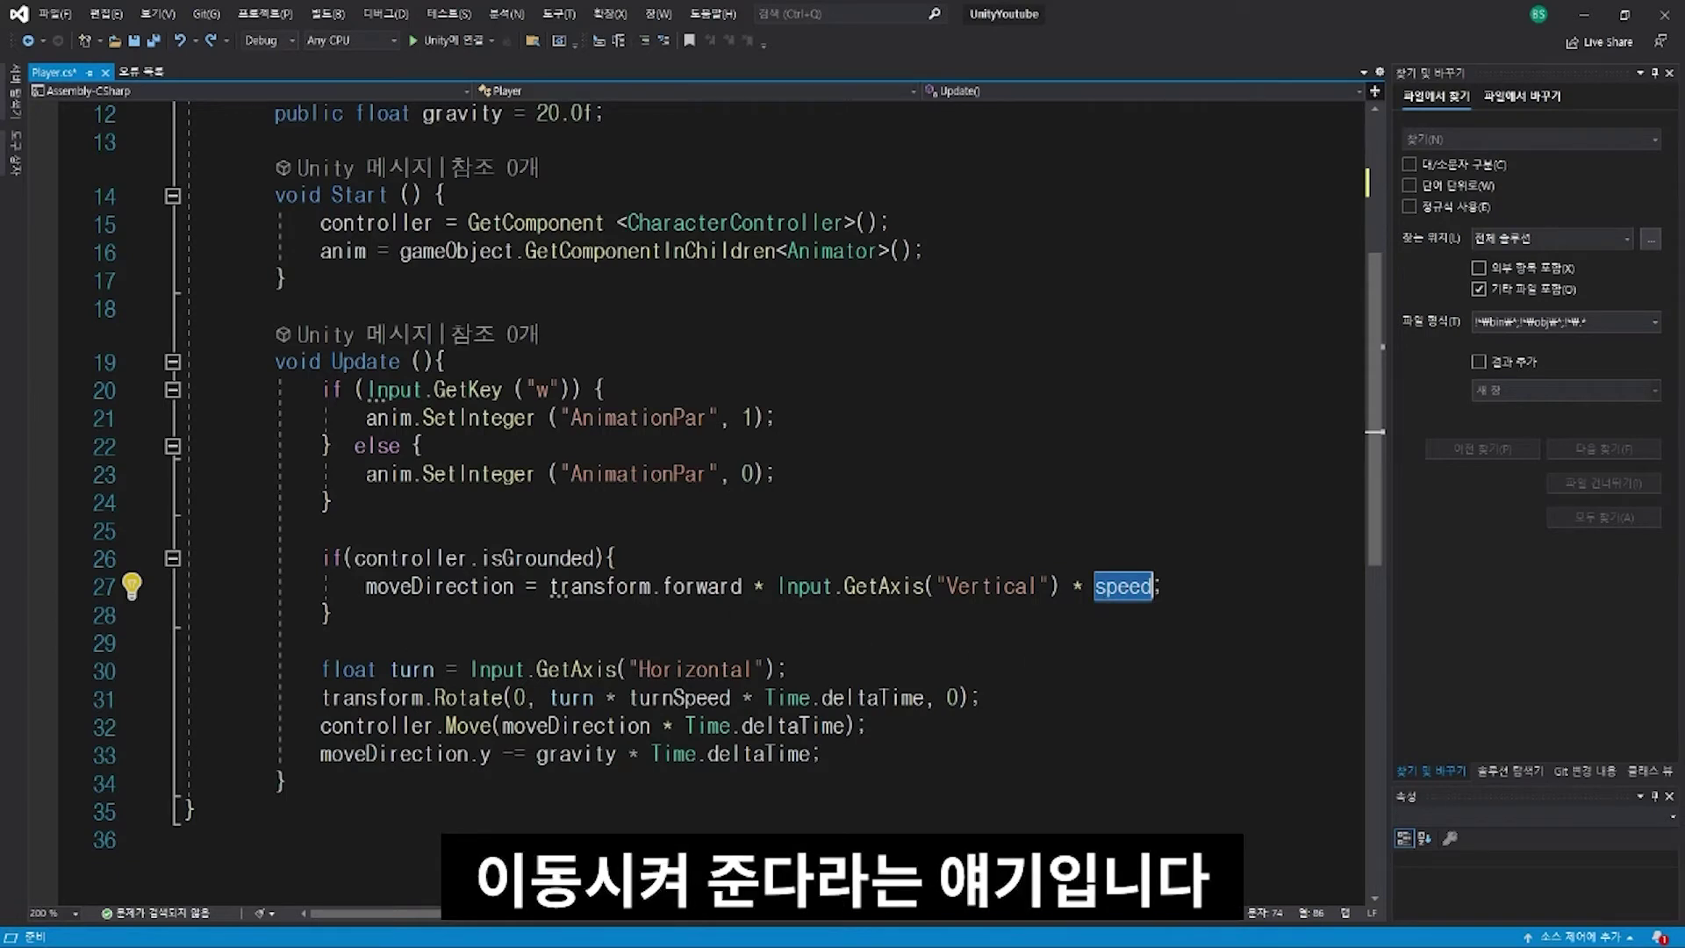
double_click(349, 669)
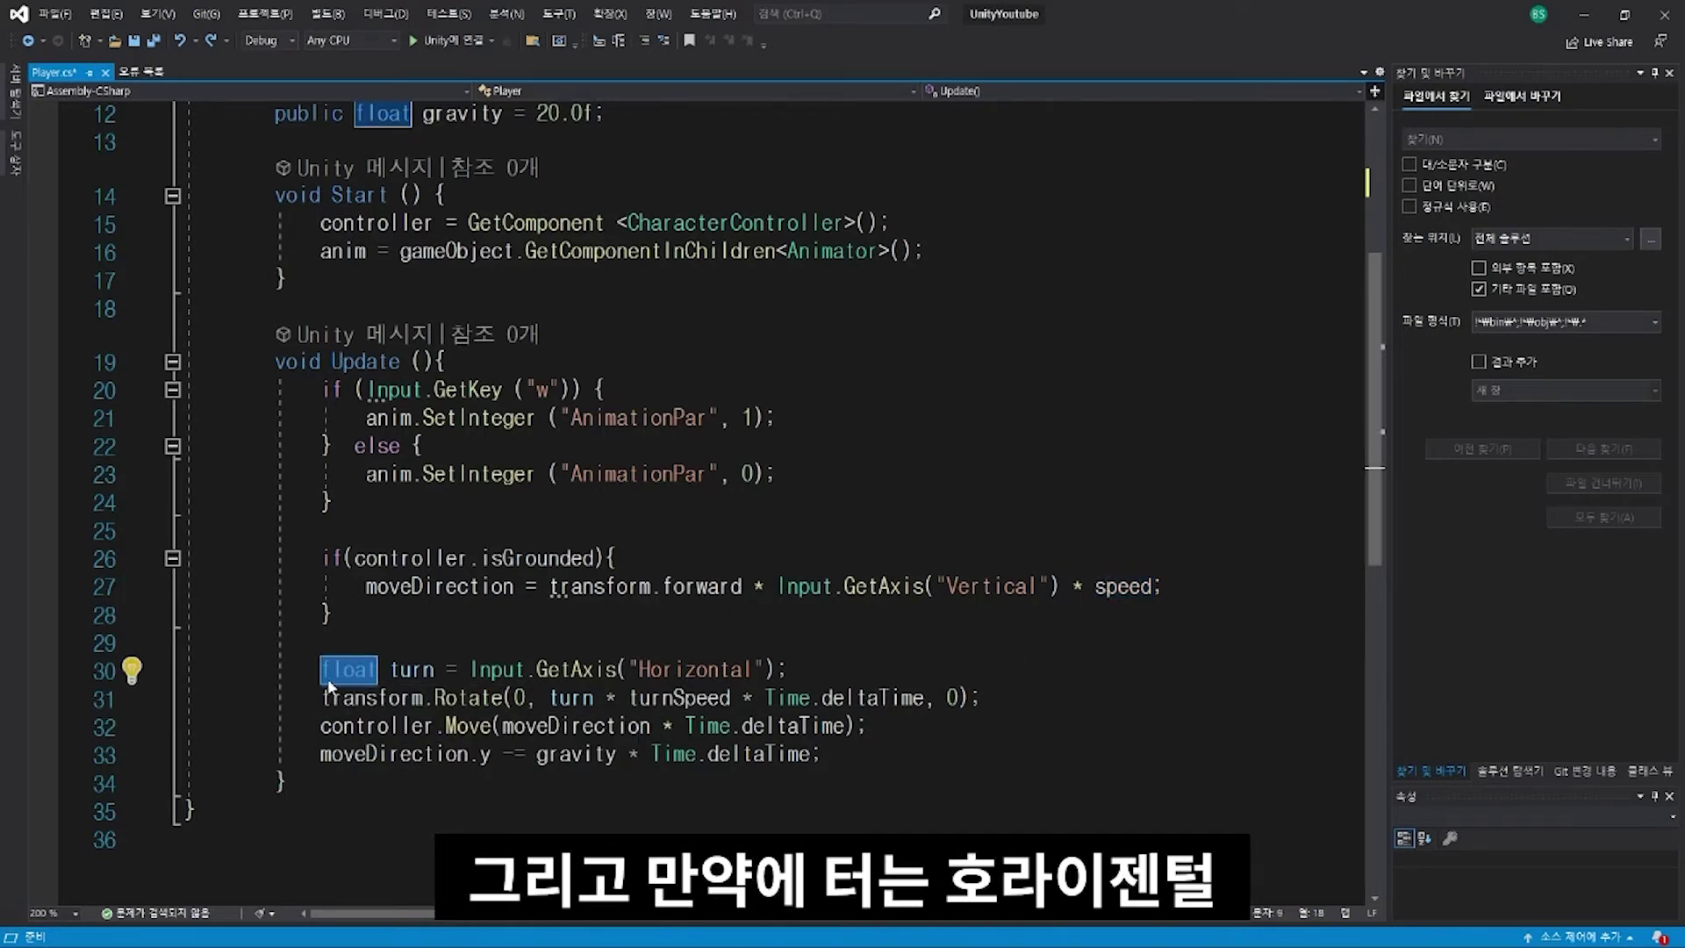
double_click(412, 669)
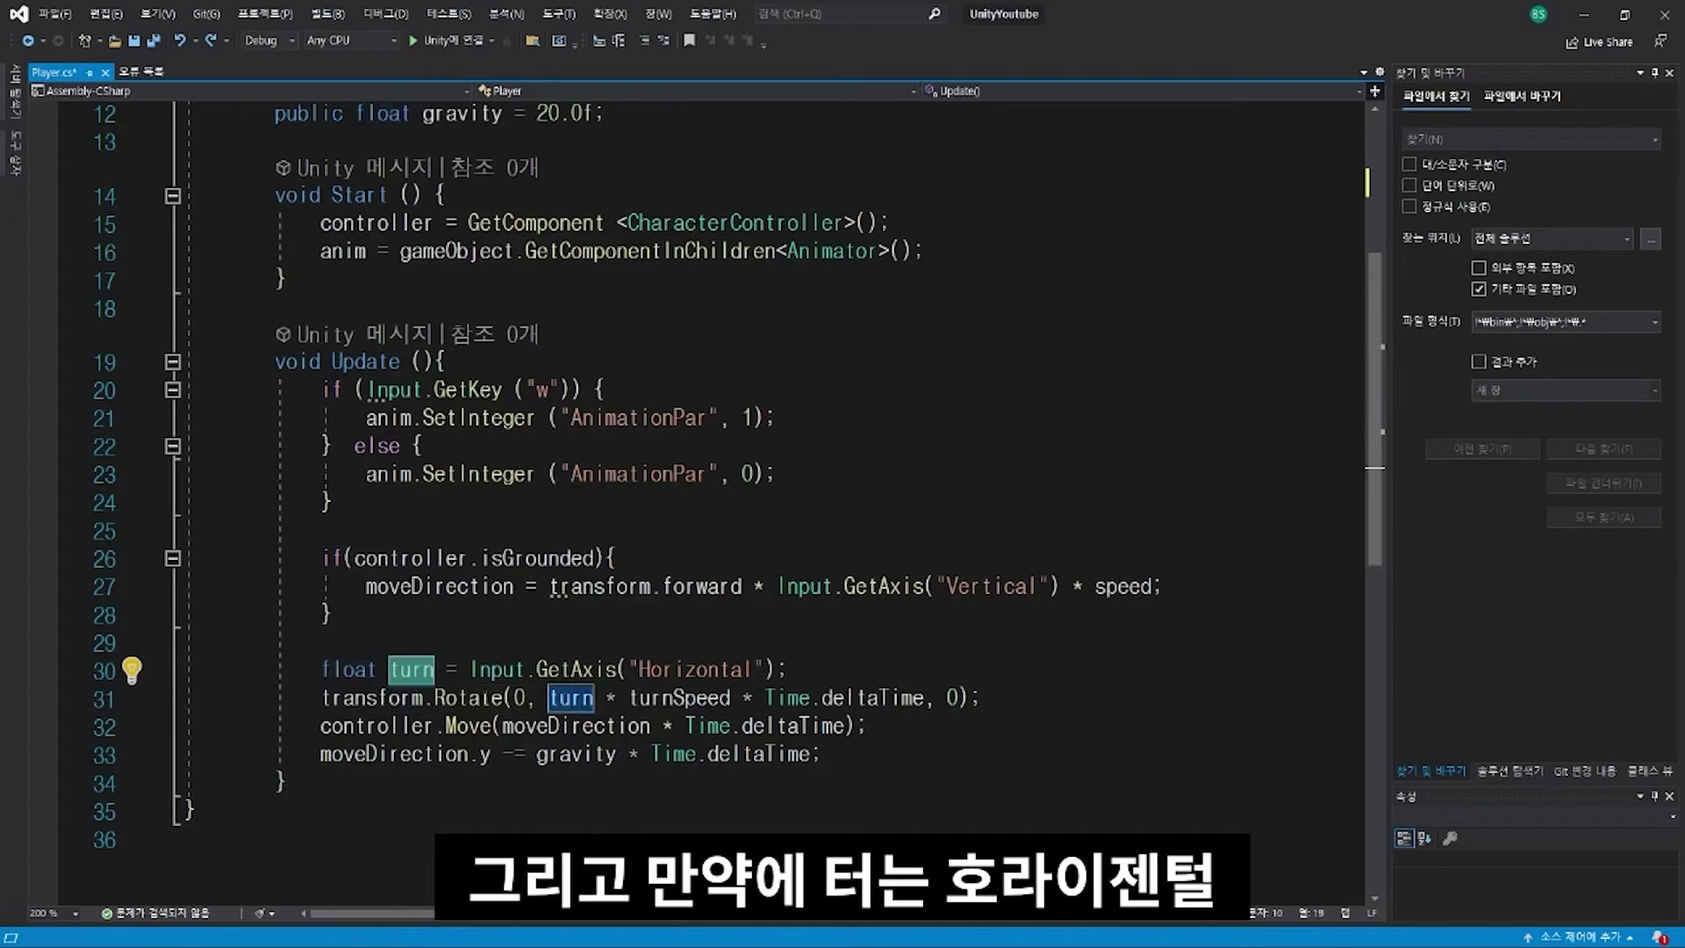
double_click(498, 669)
double_click(574, 670)
double_click(719, 668)
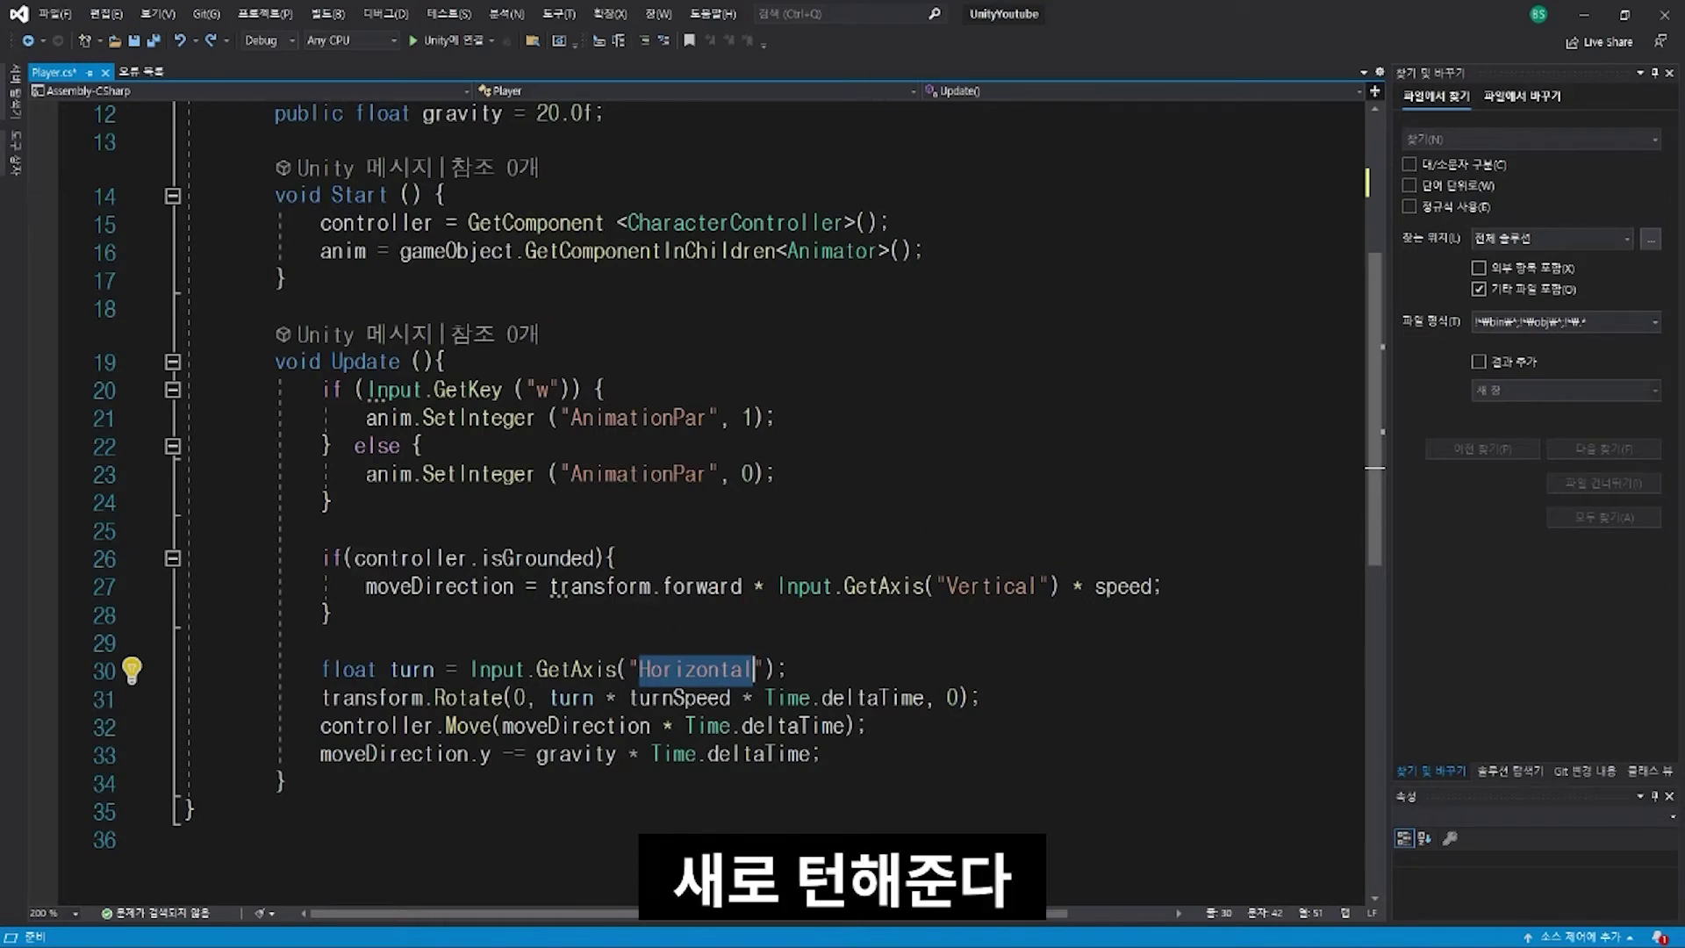
double_click(391, 697)
double_click(495, 697)
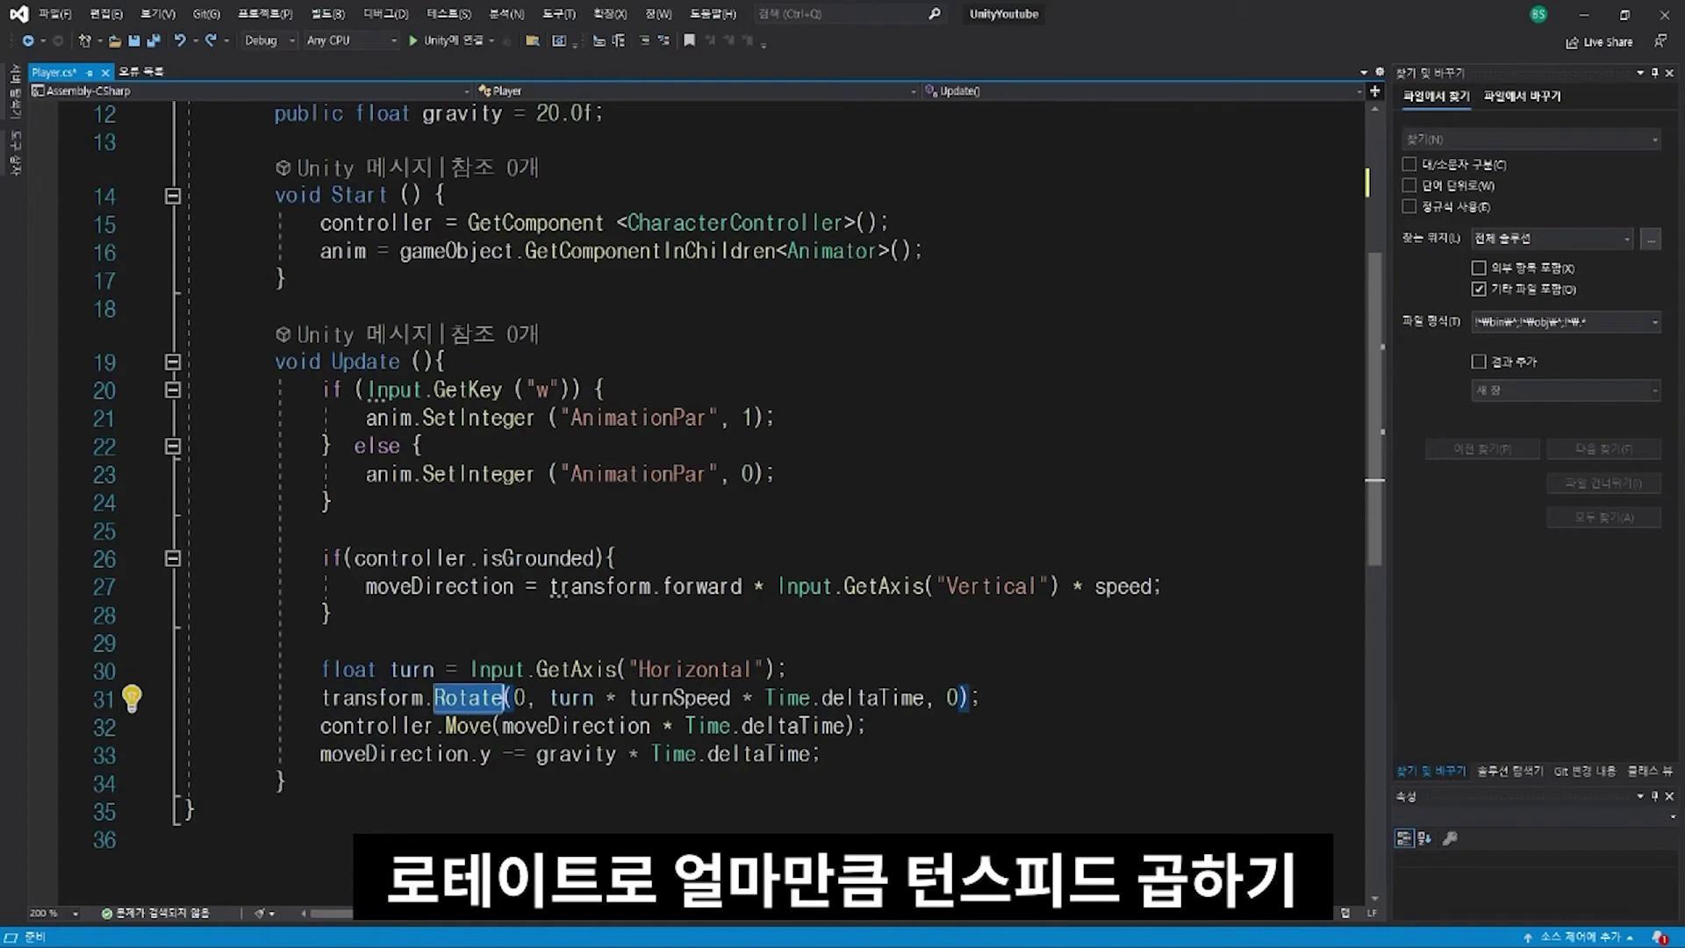
double_click(680, 698)
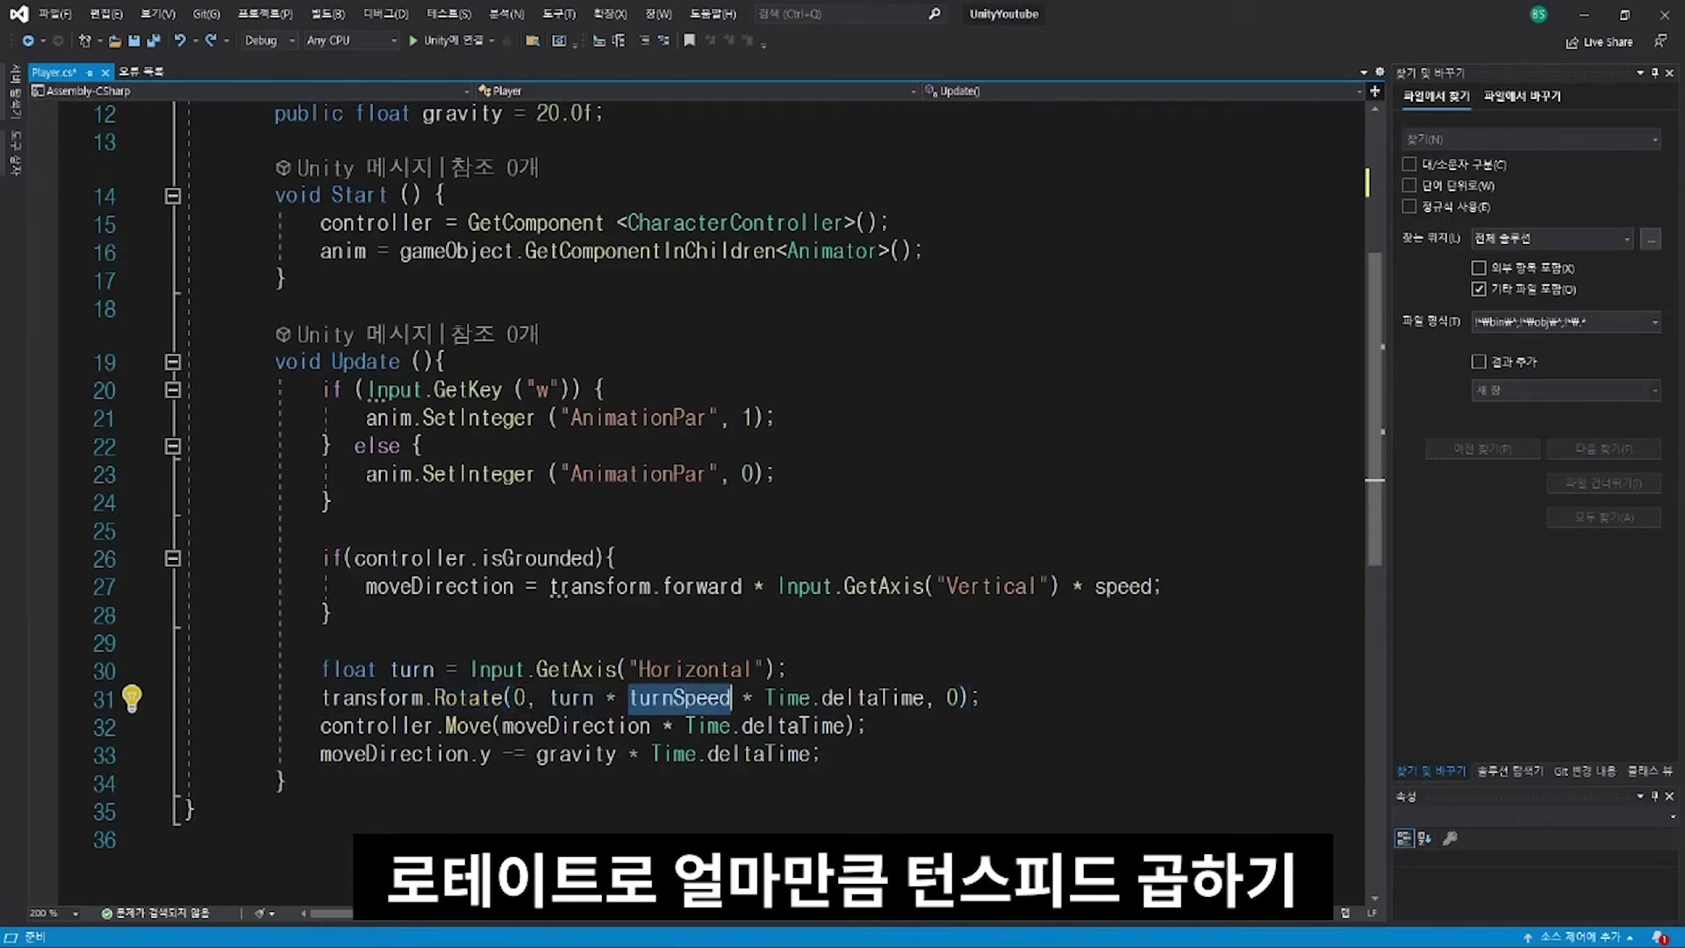
drag(766, 698, 924, 698)
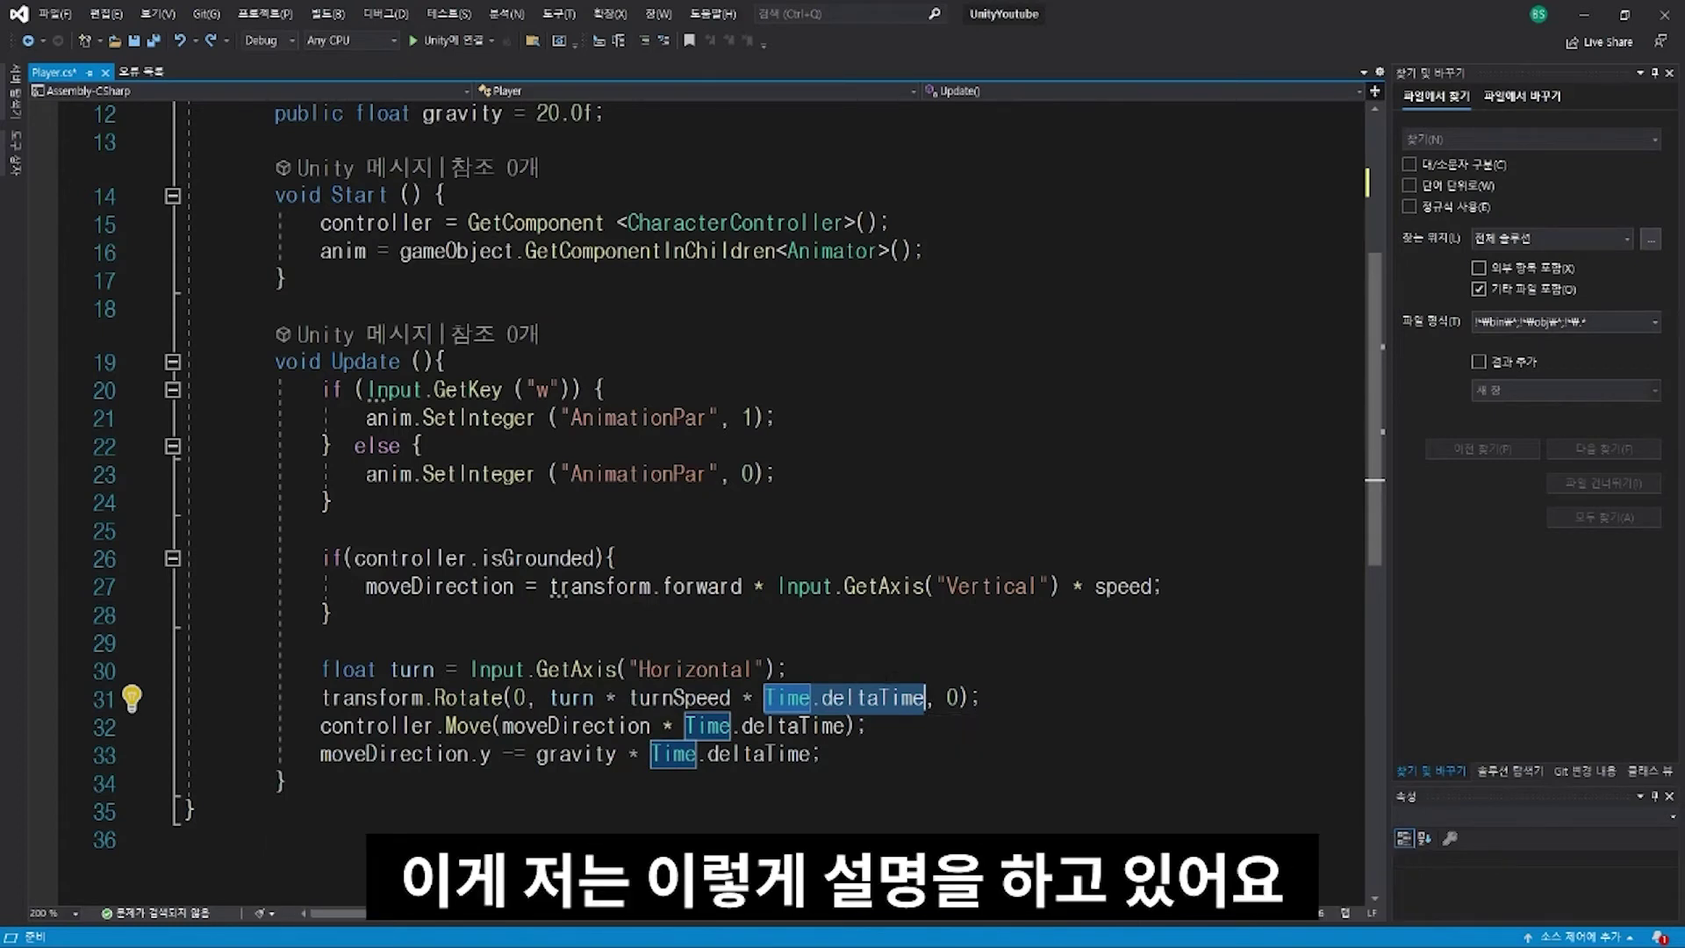
click(754, 697)
mouse_move(766, 698)
mouse_down()
mouse_move(937, 698)
mouse_move(766, 697)
mouse_up()
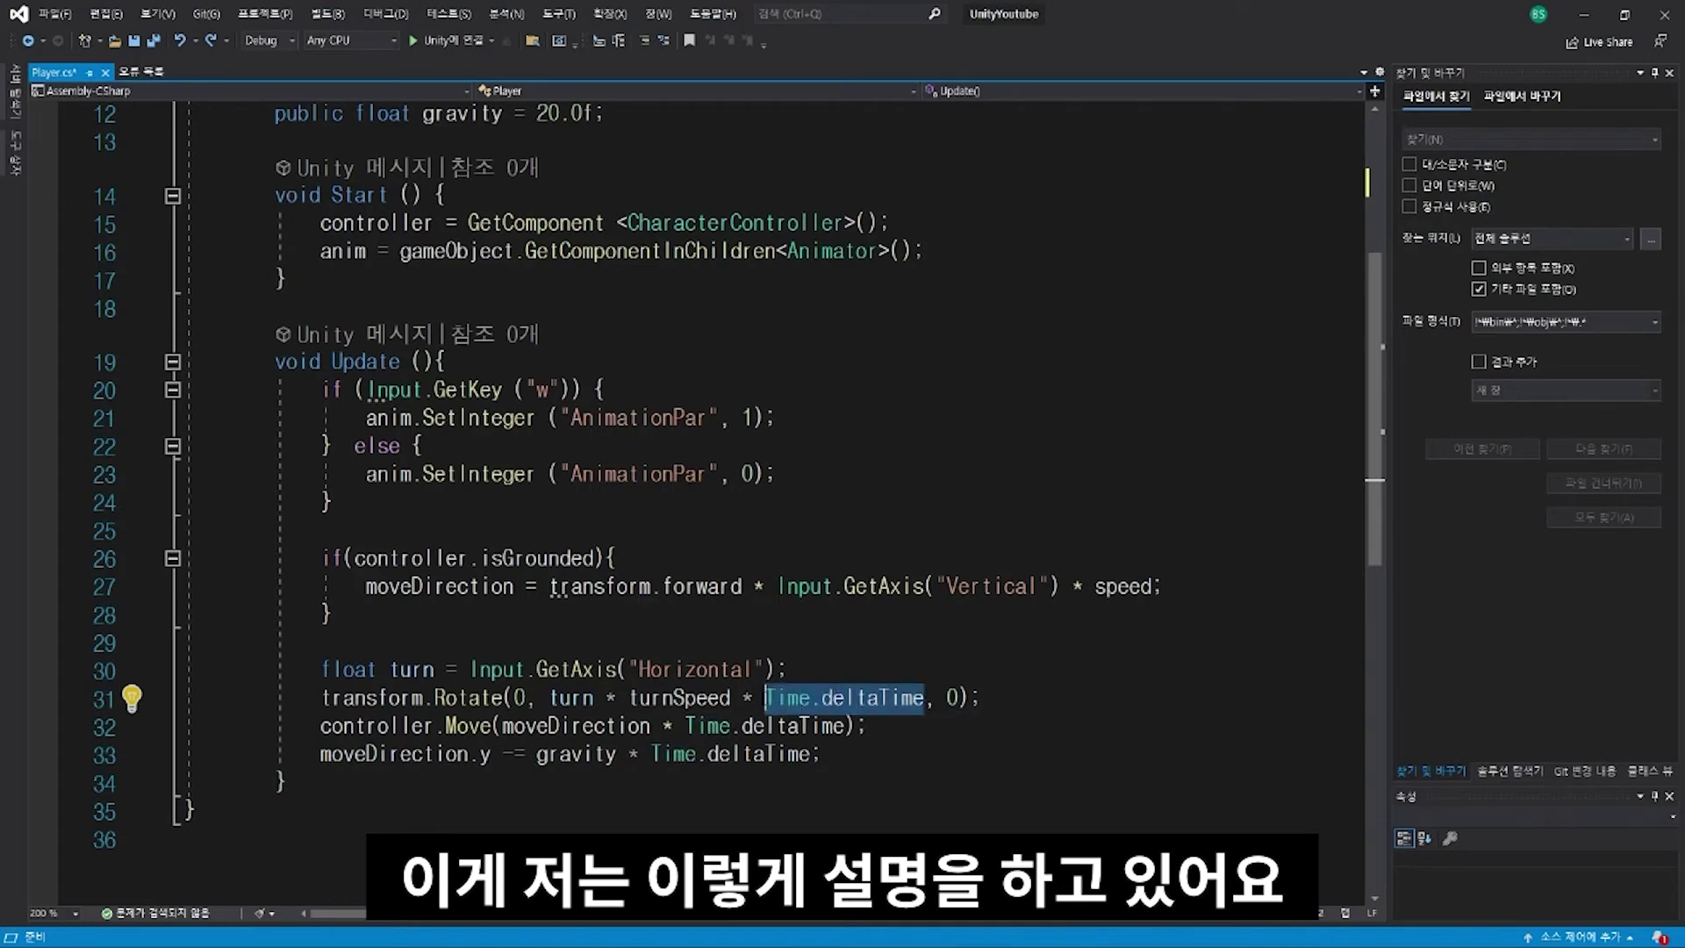
click(764, 697)
click(769, 697)
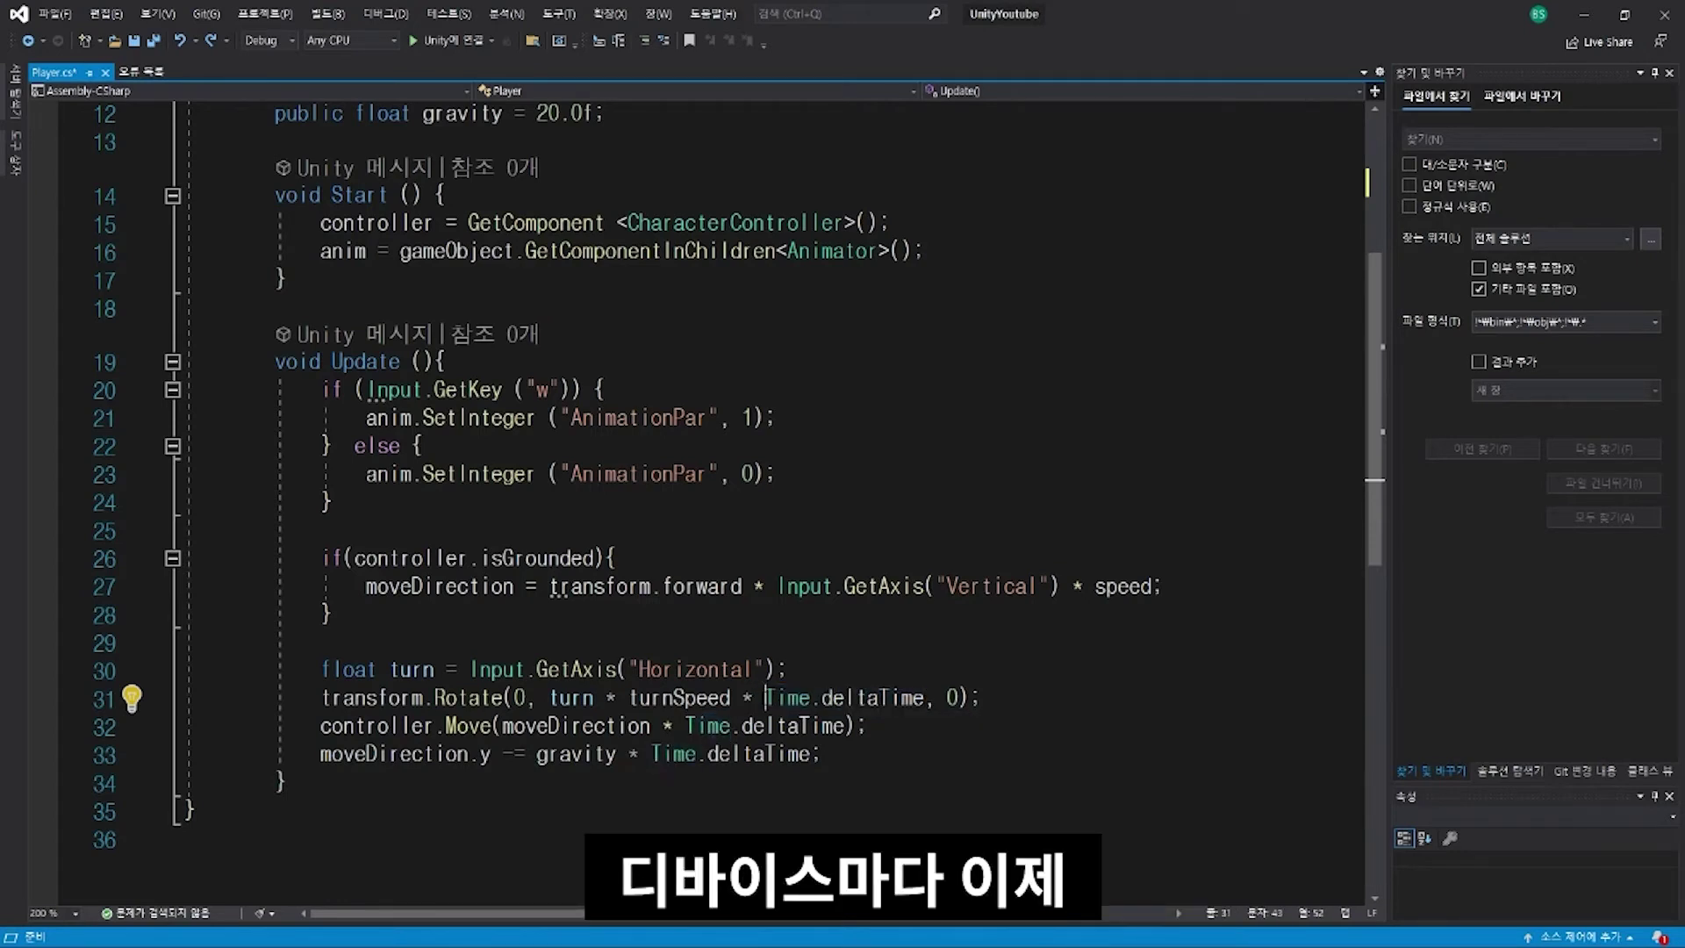
drag(765, 697, 924, 698)
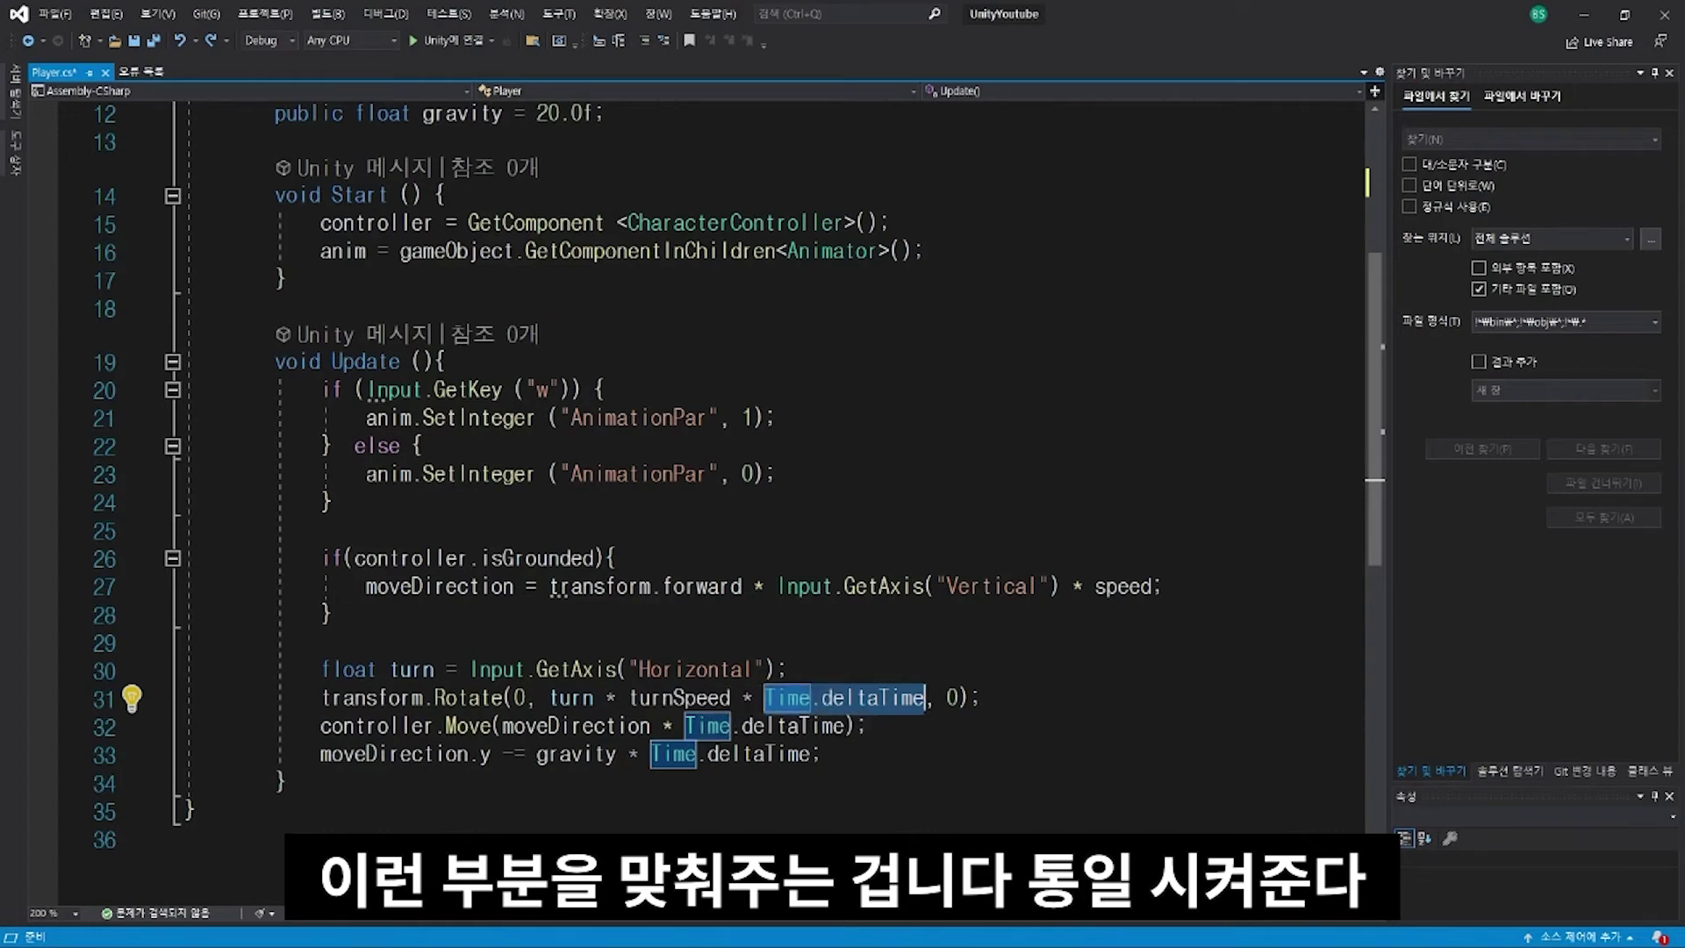
double_click(378, 725)
click(497, 725)
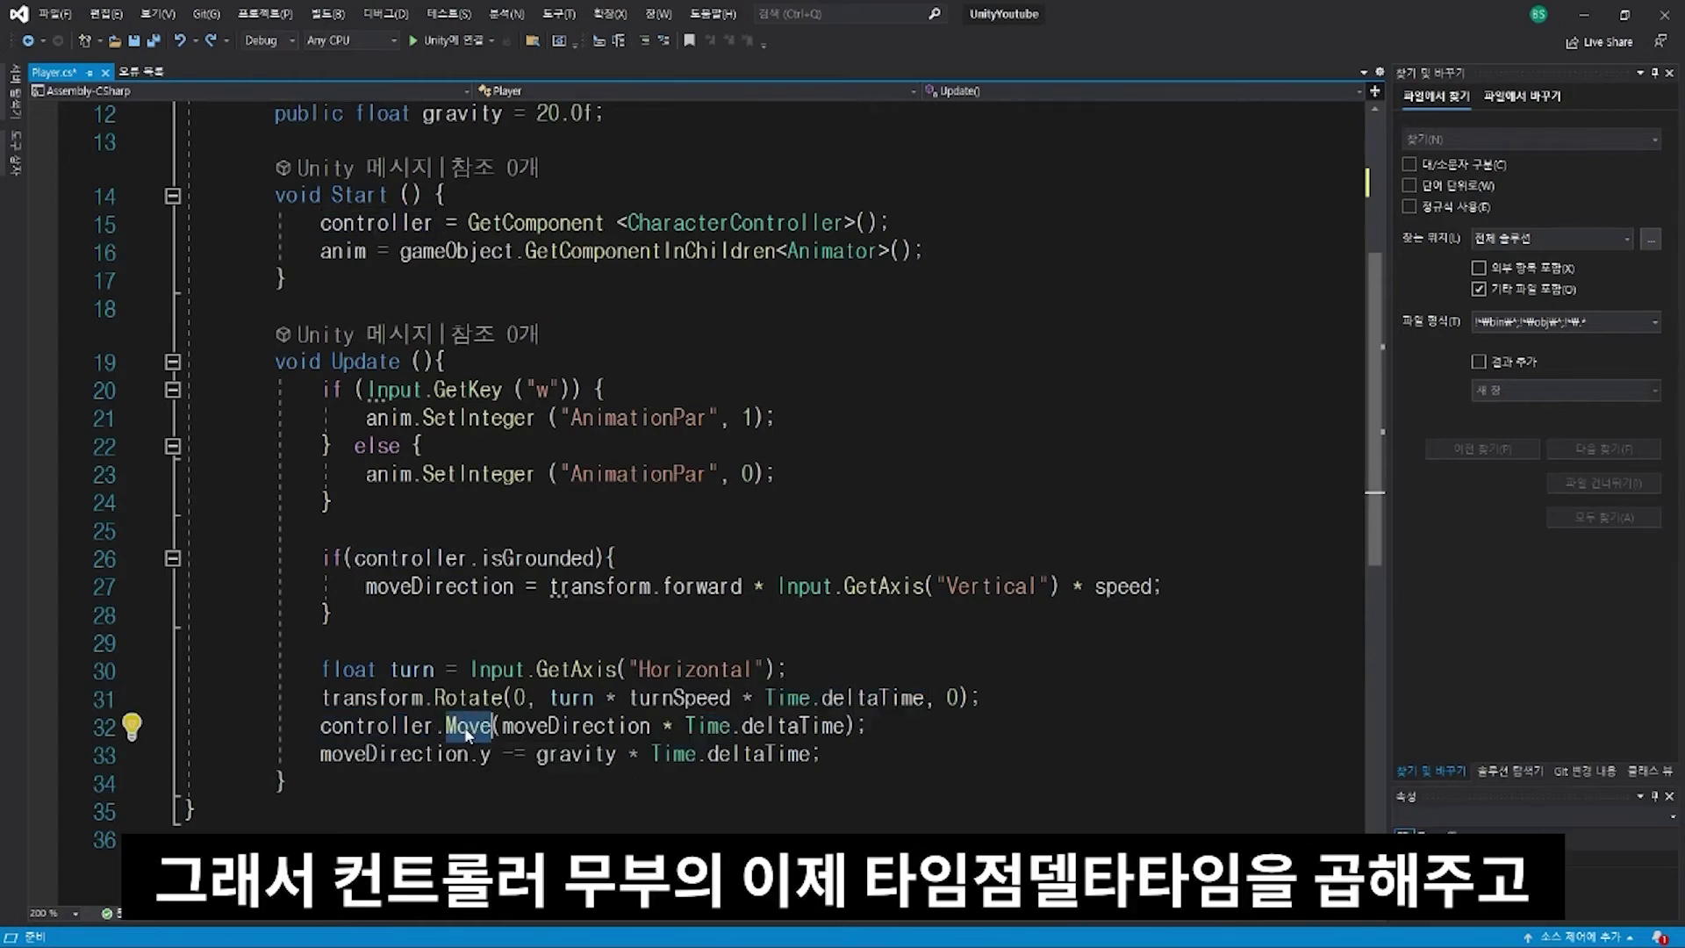
double_click(576, 725)
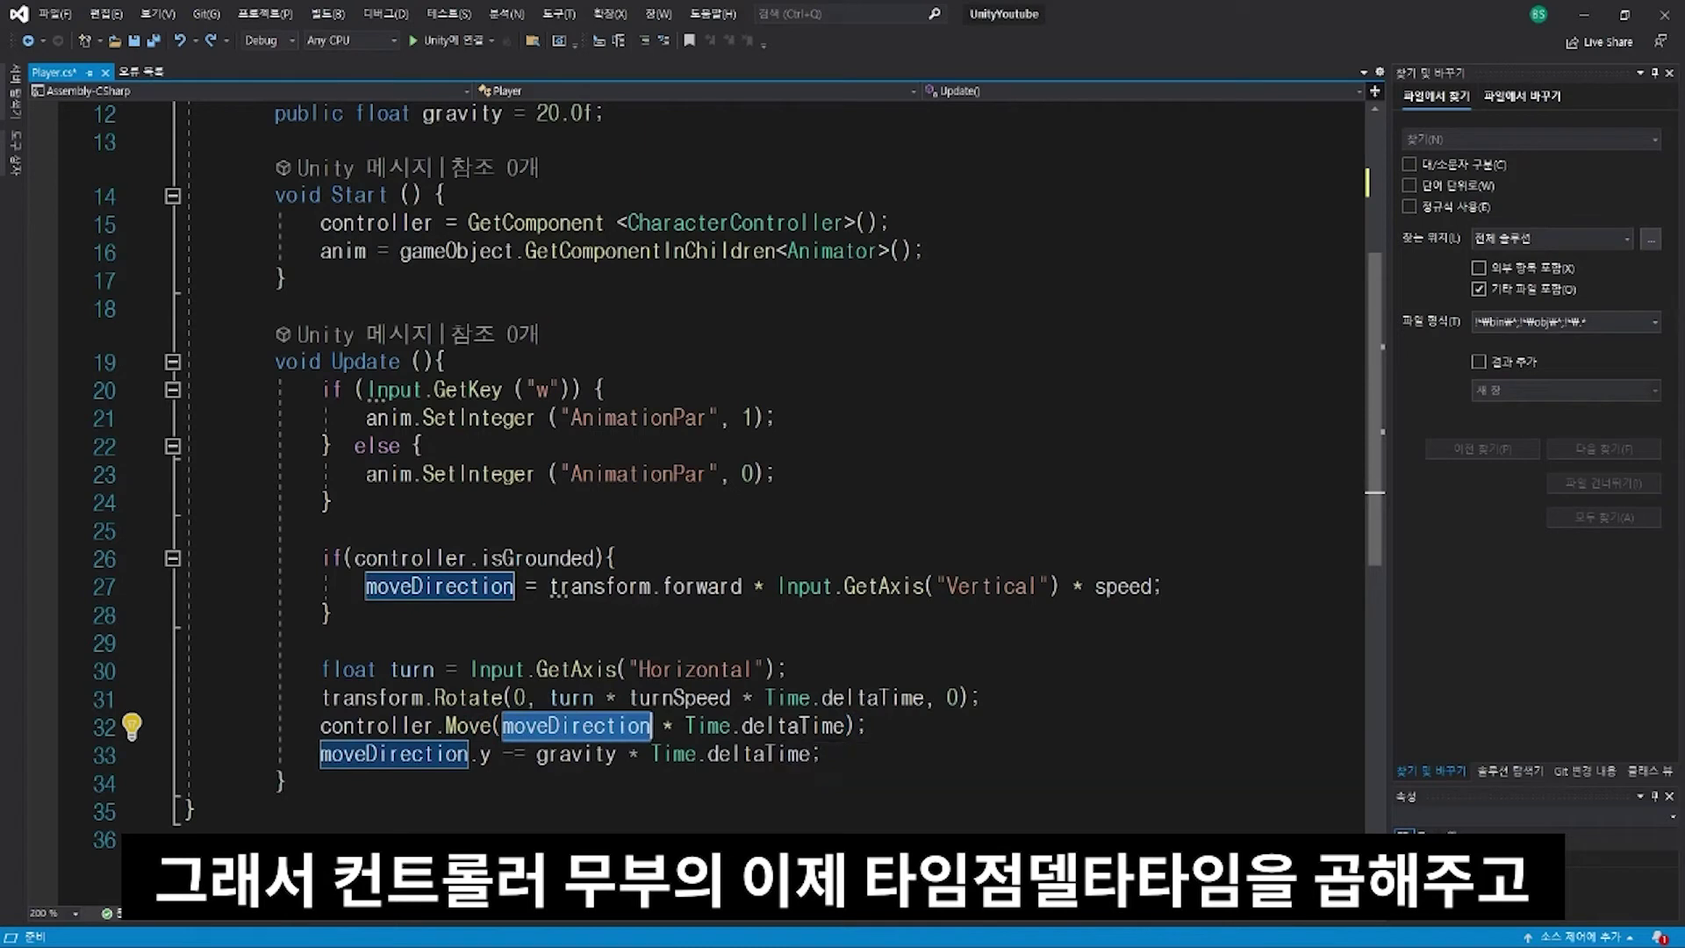
drag(684, 725, 844, 724)
click(846, 725)
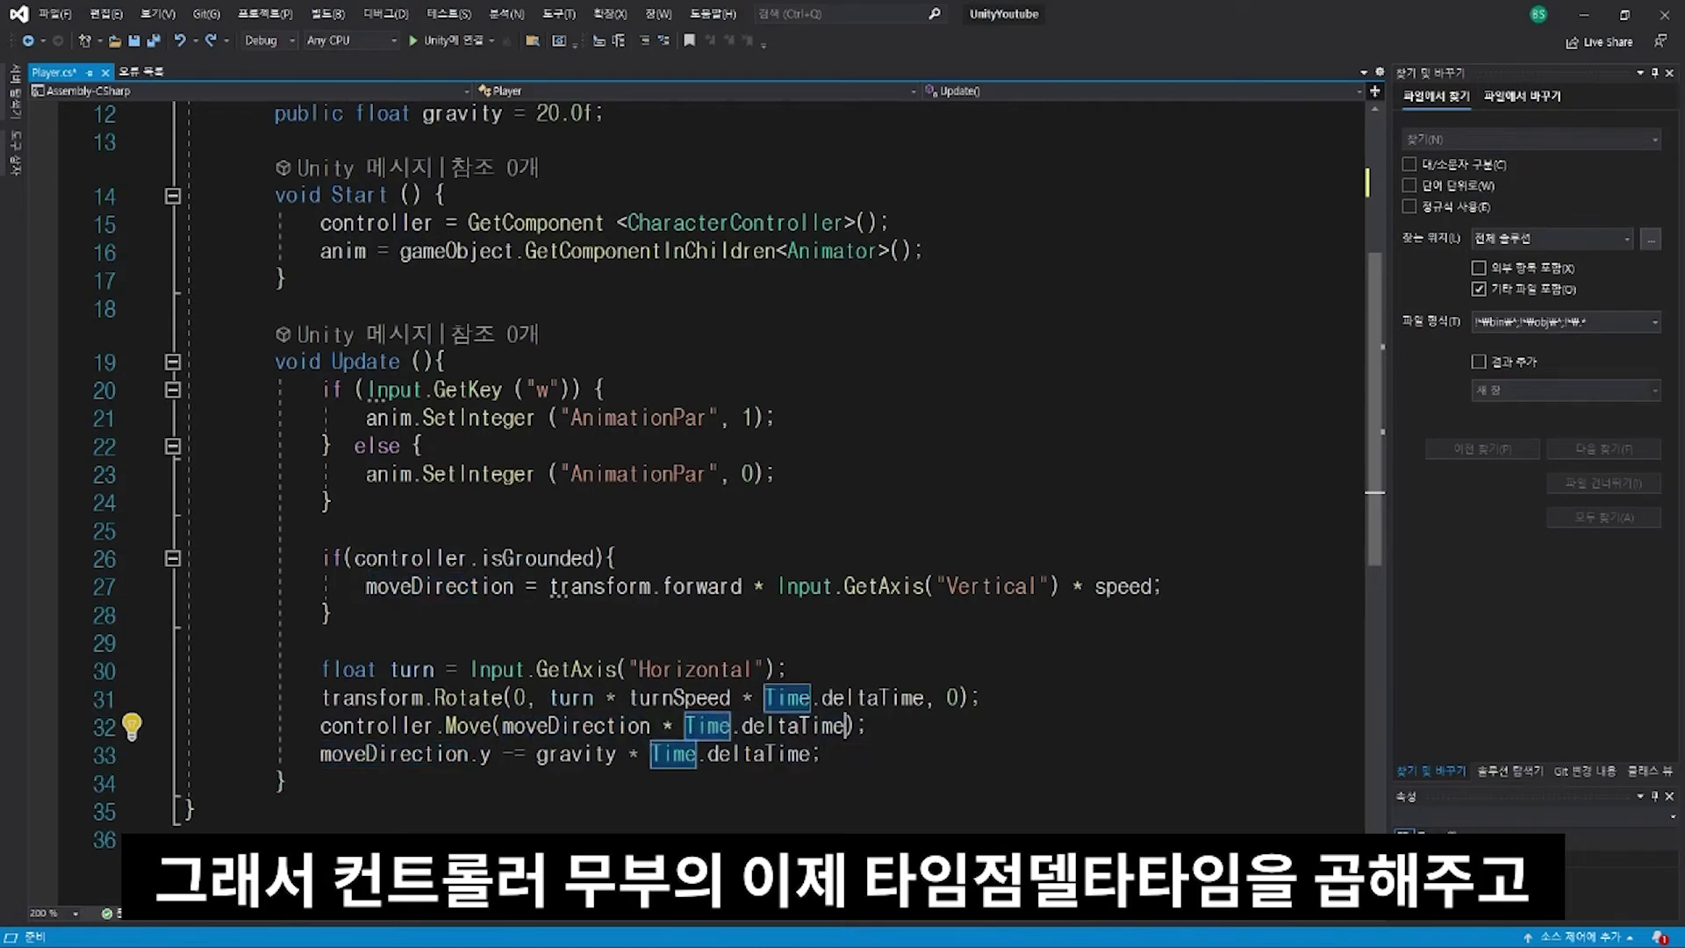
double_click(404, 753)
double_click(575, 753)
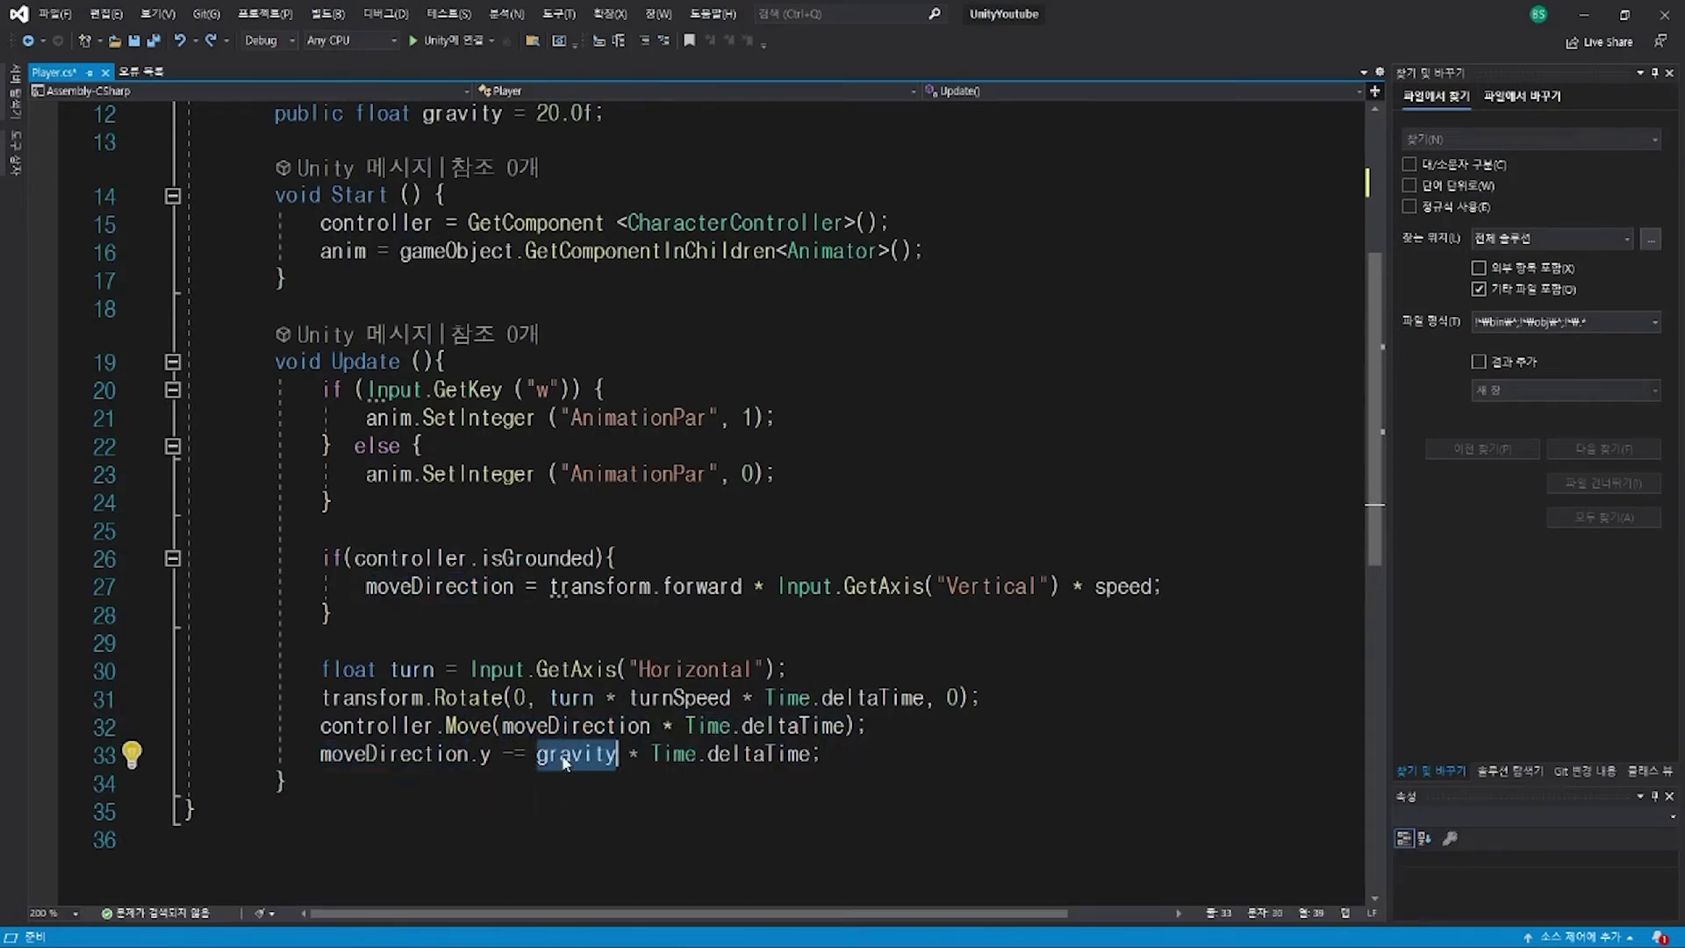
click(674, 753)
double_click(760, 753)
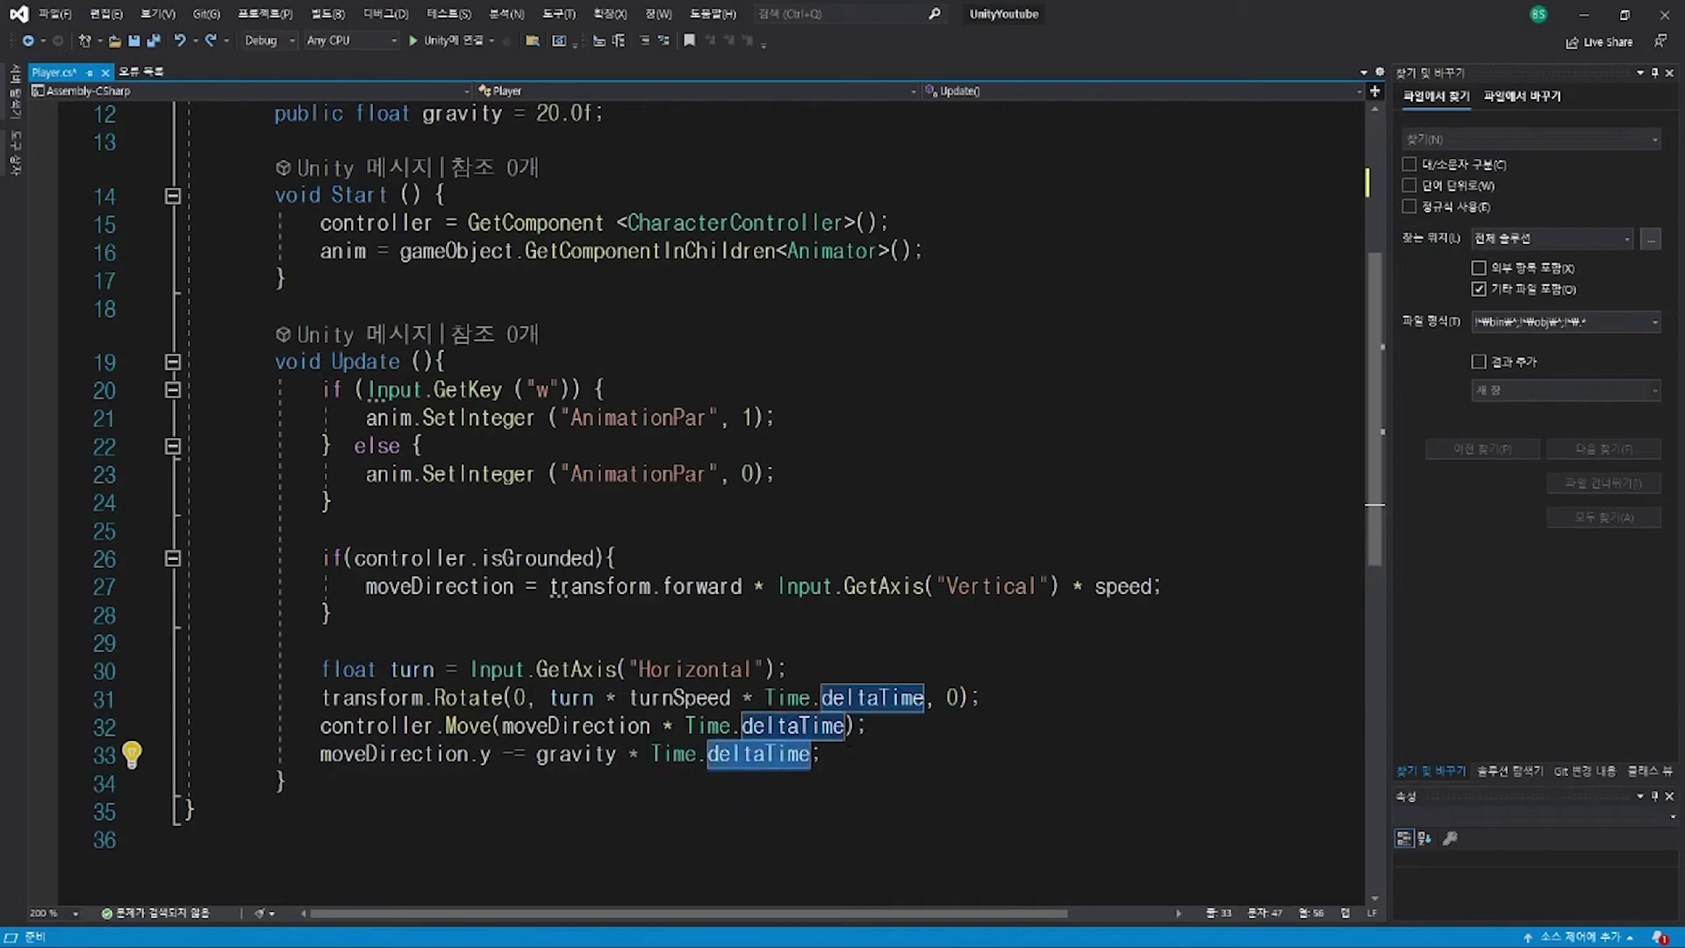
click(822, 753)
mouse_move(822, 753)
mouse_down()
mouse_move(448, 361)
mouse_move(788, 669)
mouse_up()
click(980, 697)
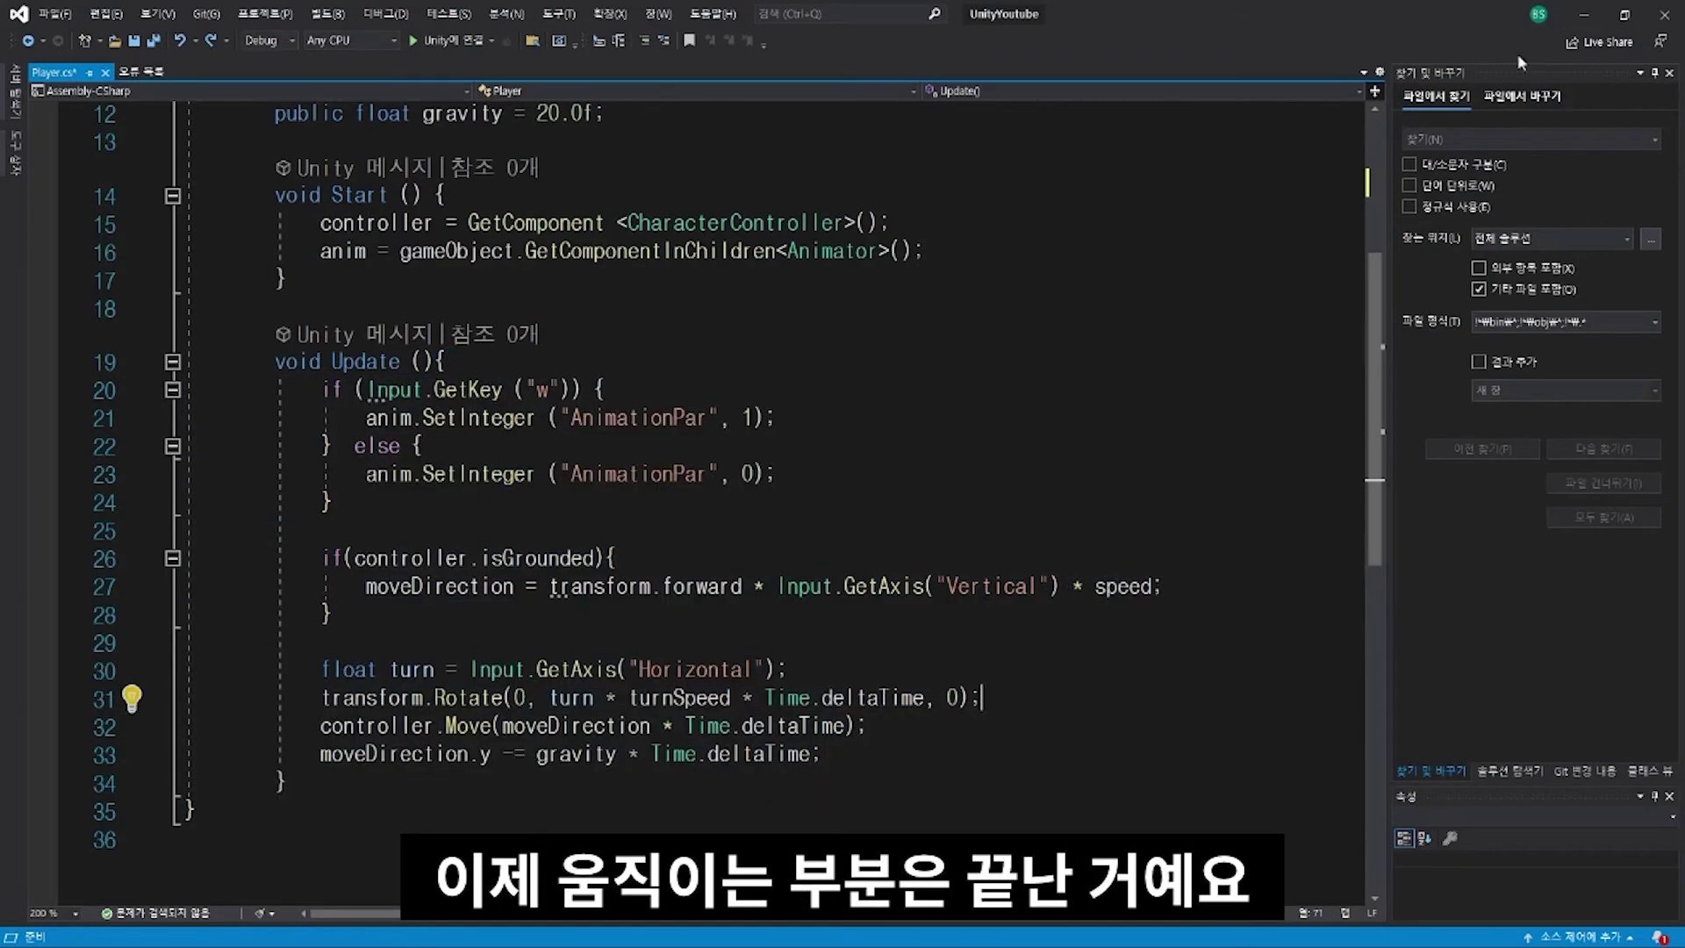
scroll(789, 492, up, 4)
scroll(790, 492, down, 3)
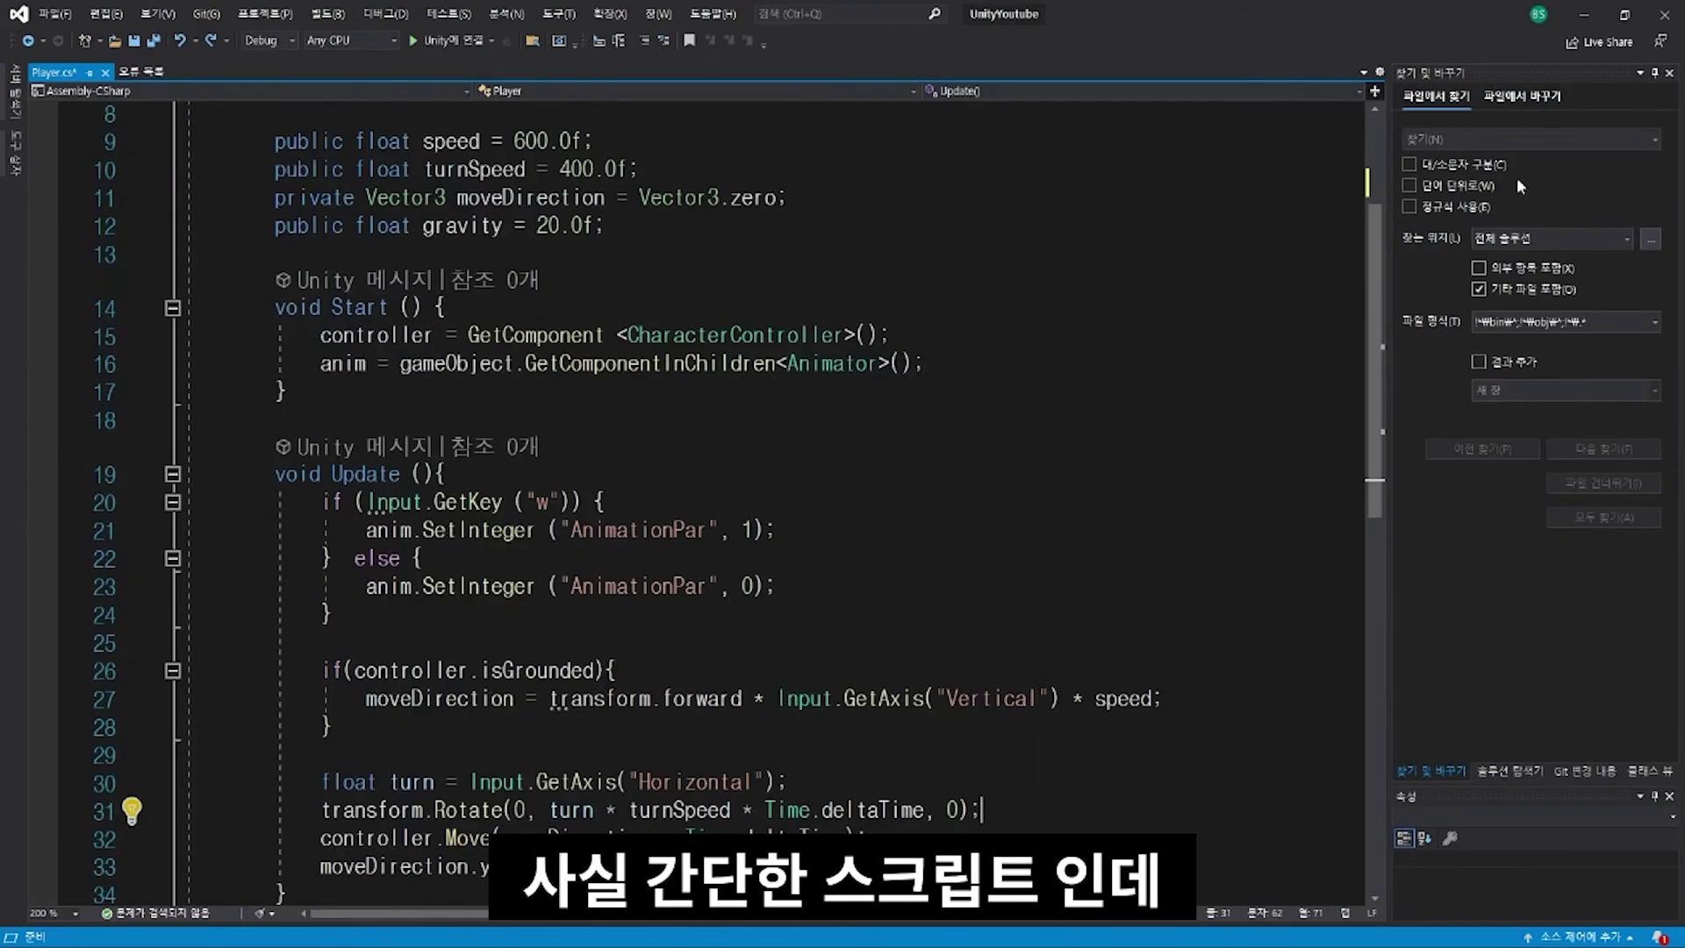
Step: Open the CharacterController graph and leave Run→Idle's Has Exit Time unchecked
click(1600, 10)
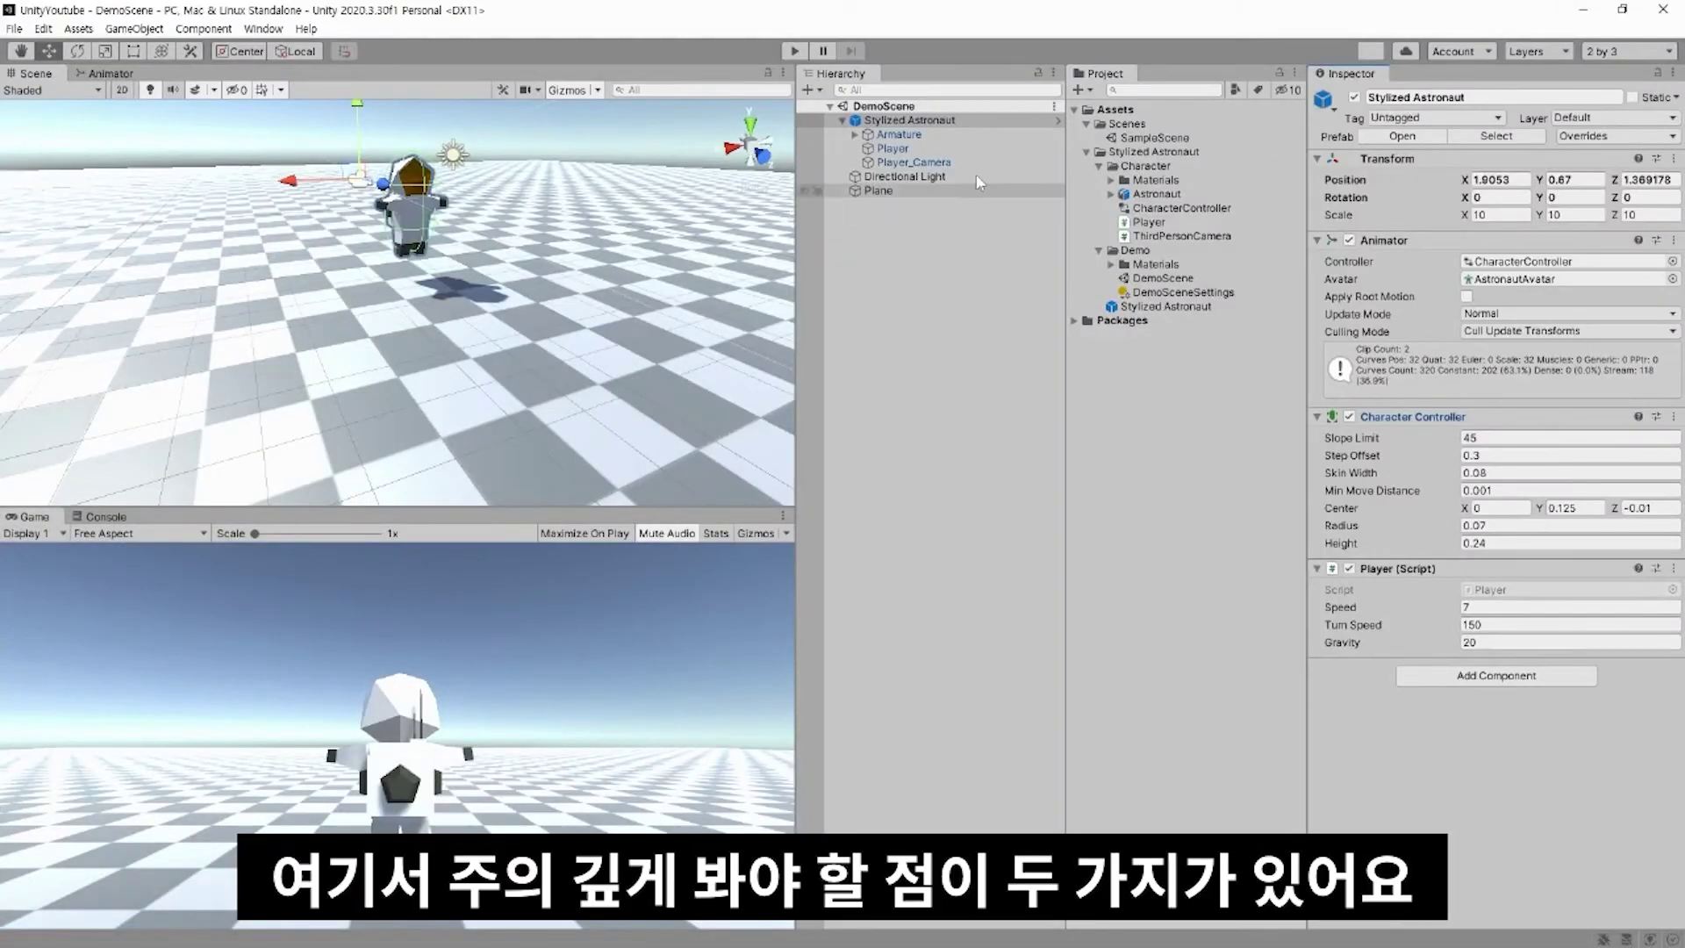
click(888, 136)
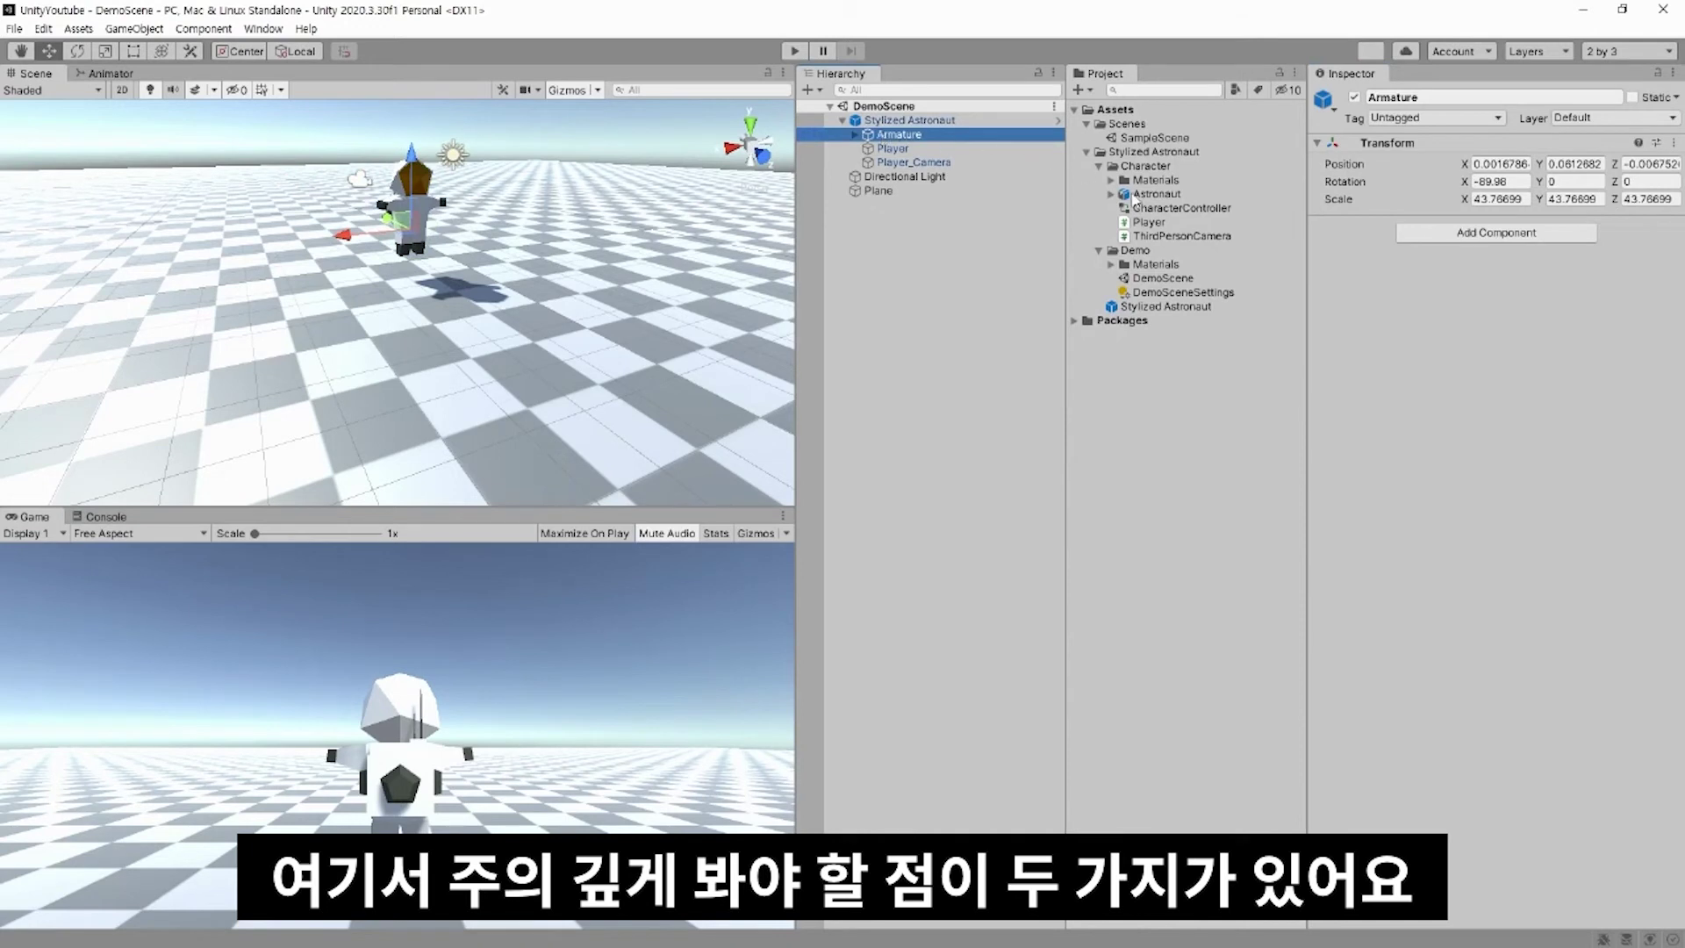
click(1137, 197)
double_click(1145, 210)
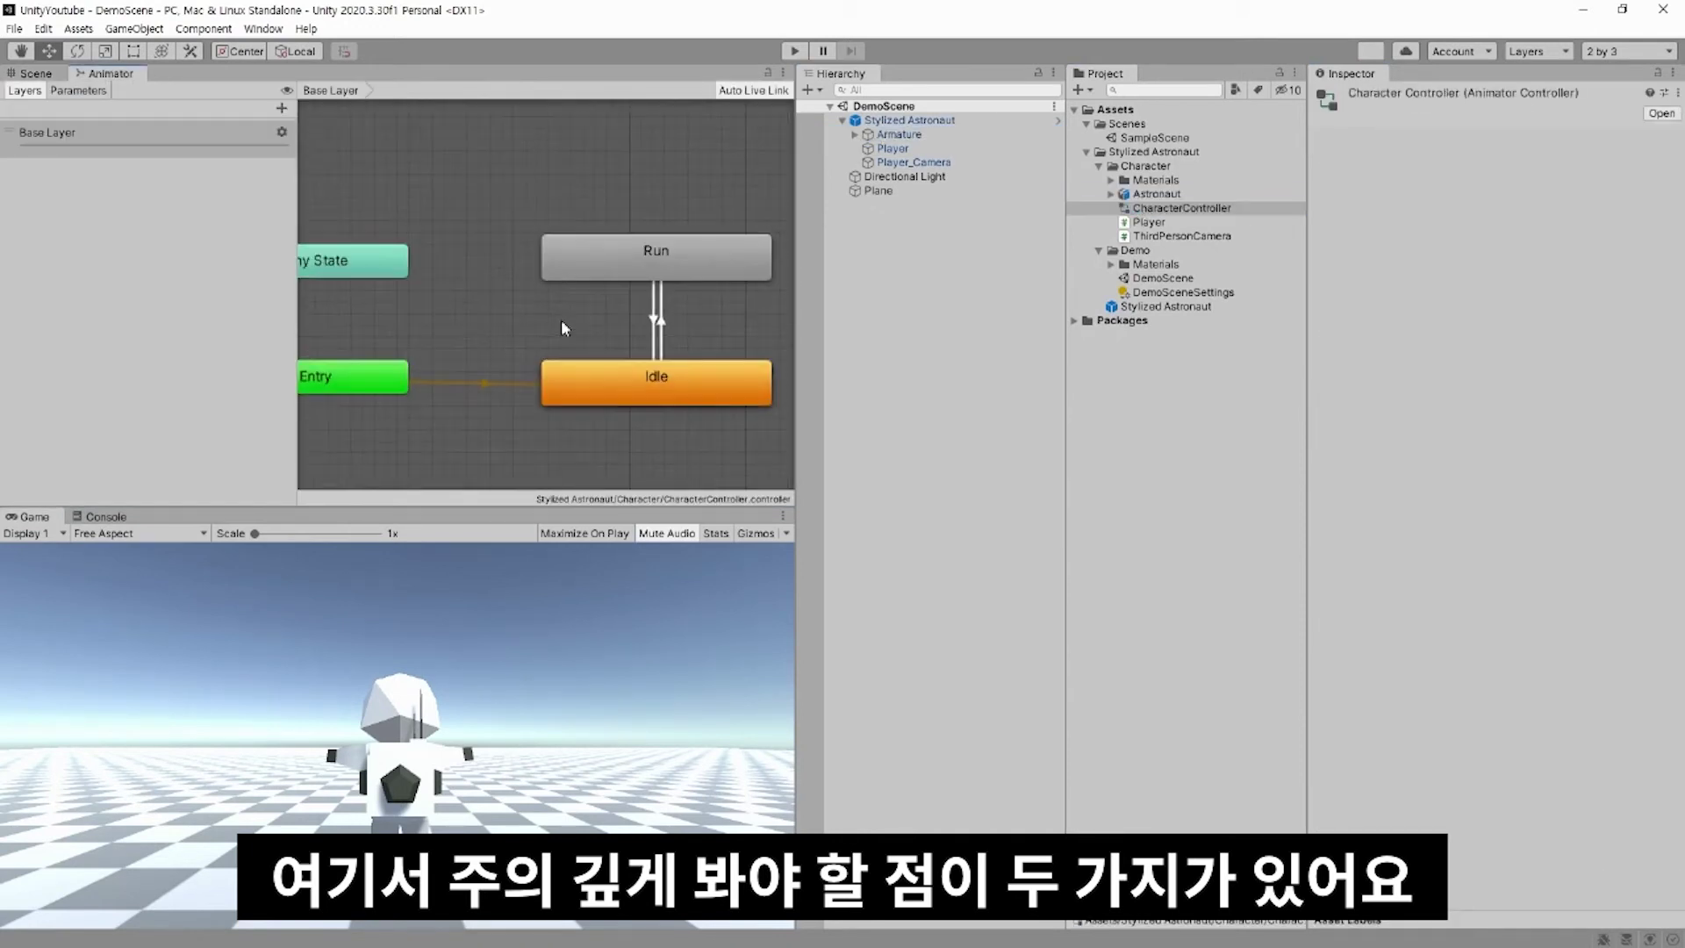
scroll(566, 338, down, 3)
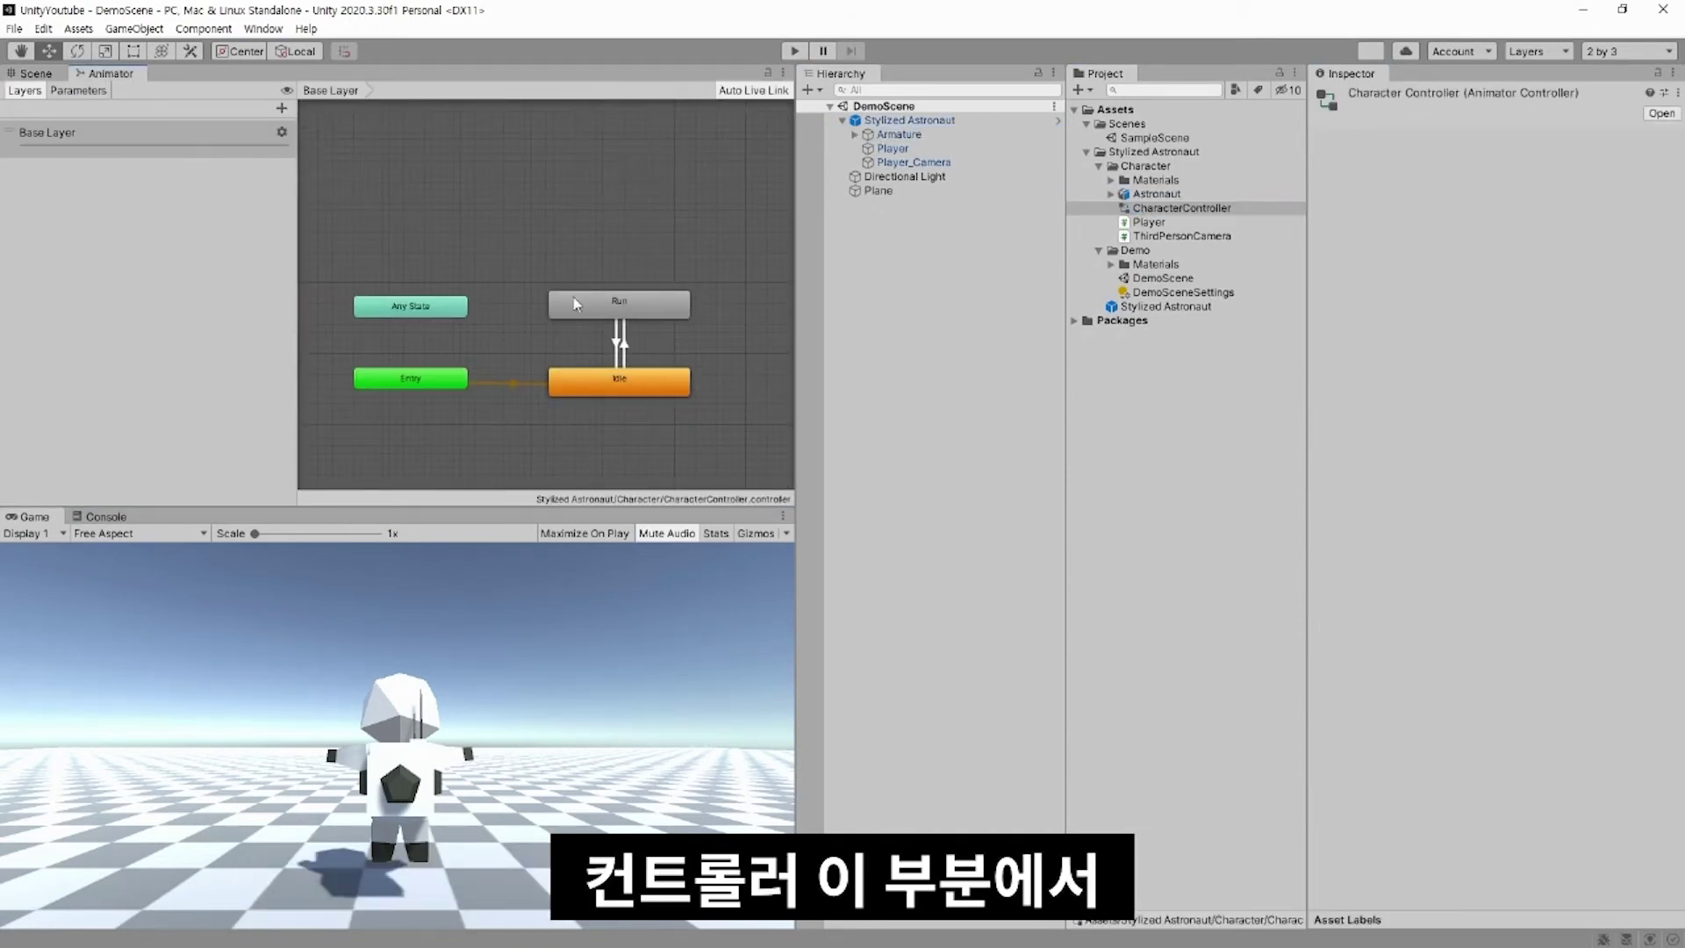
click(619, 351)
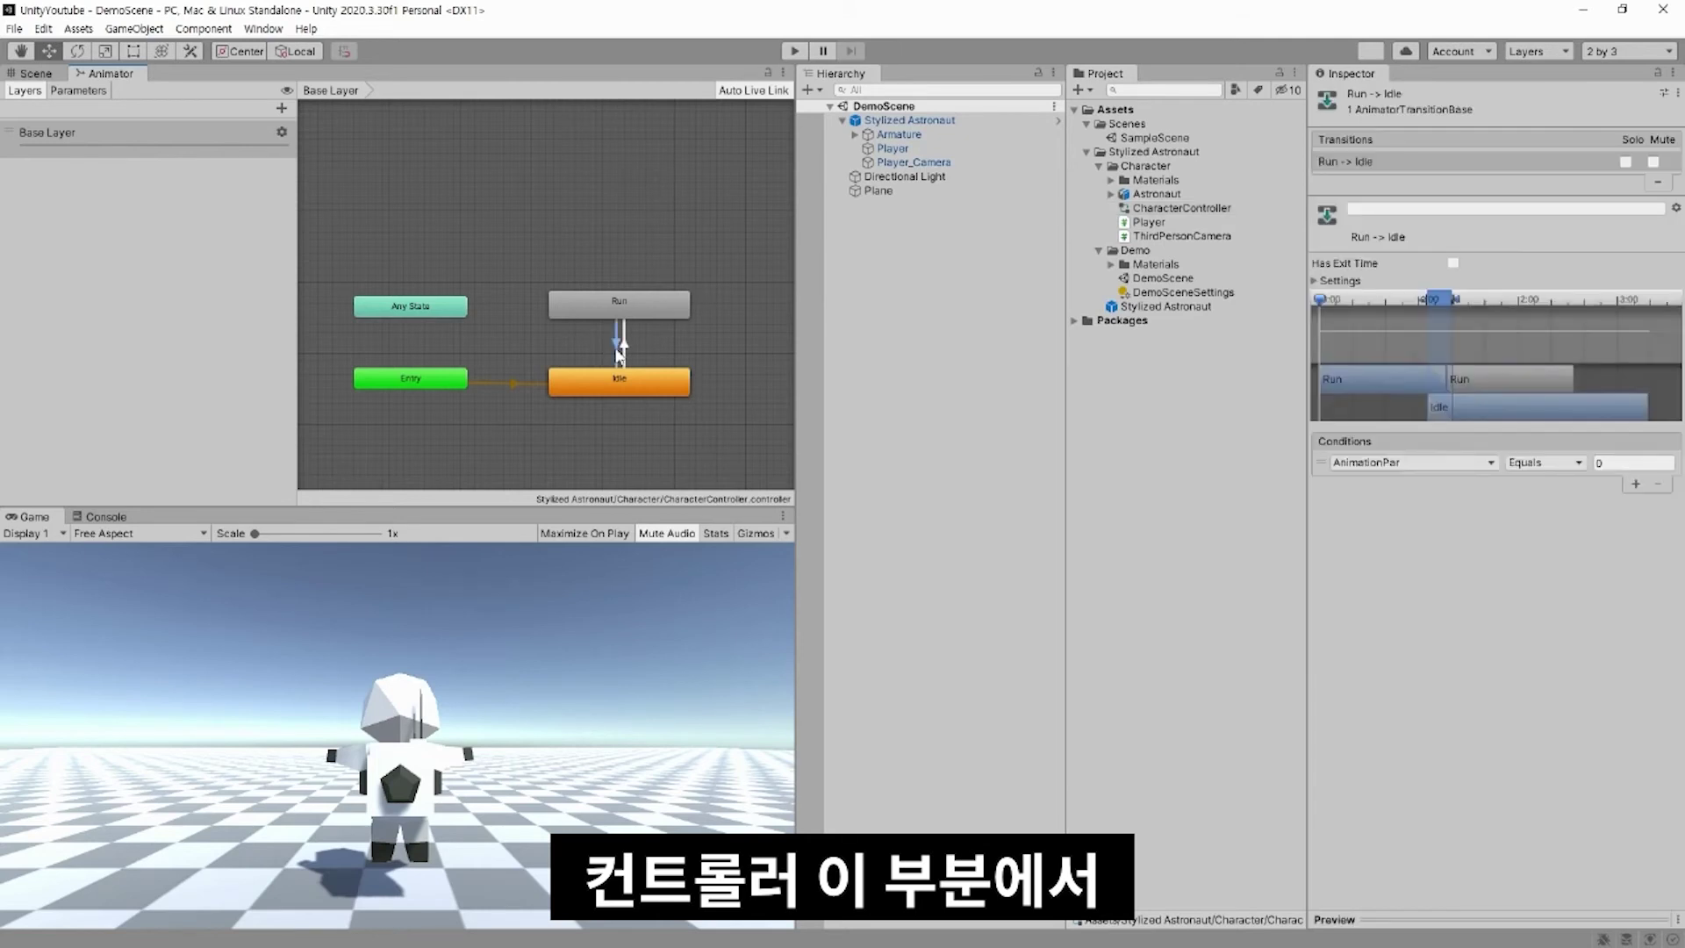
click(1315, 281)
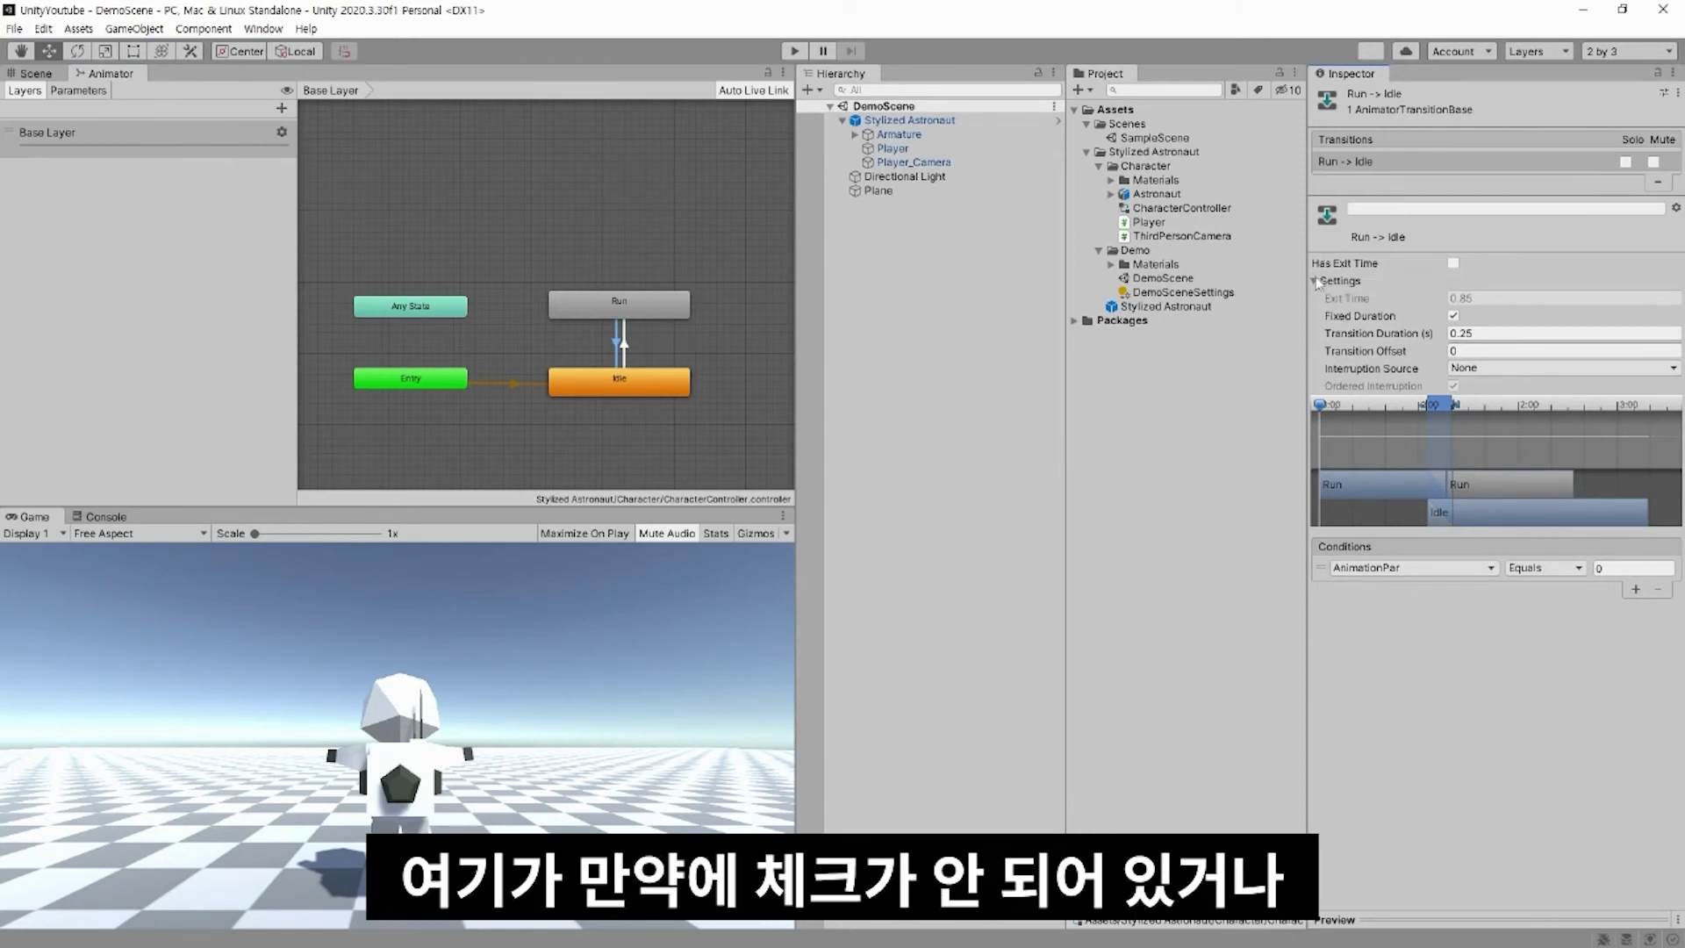
click(1453, 263)
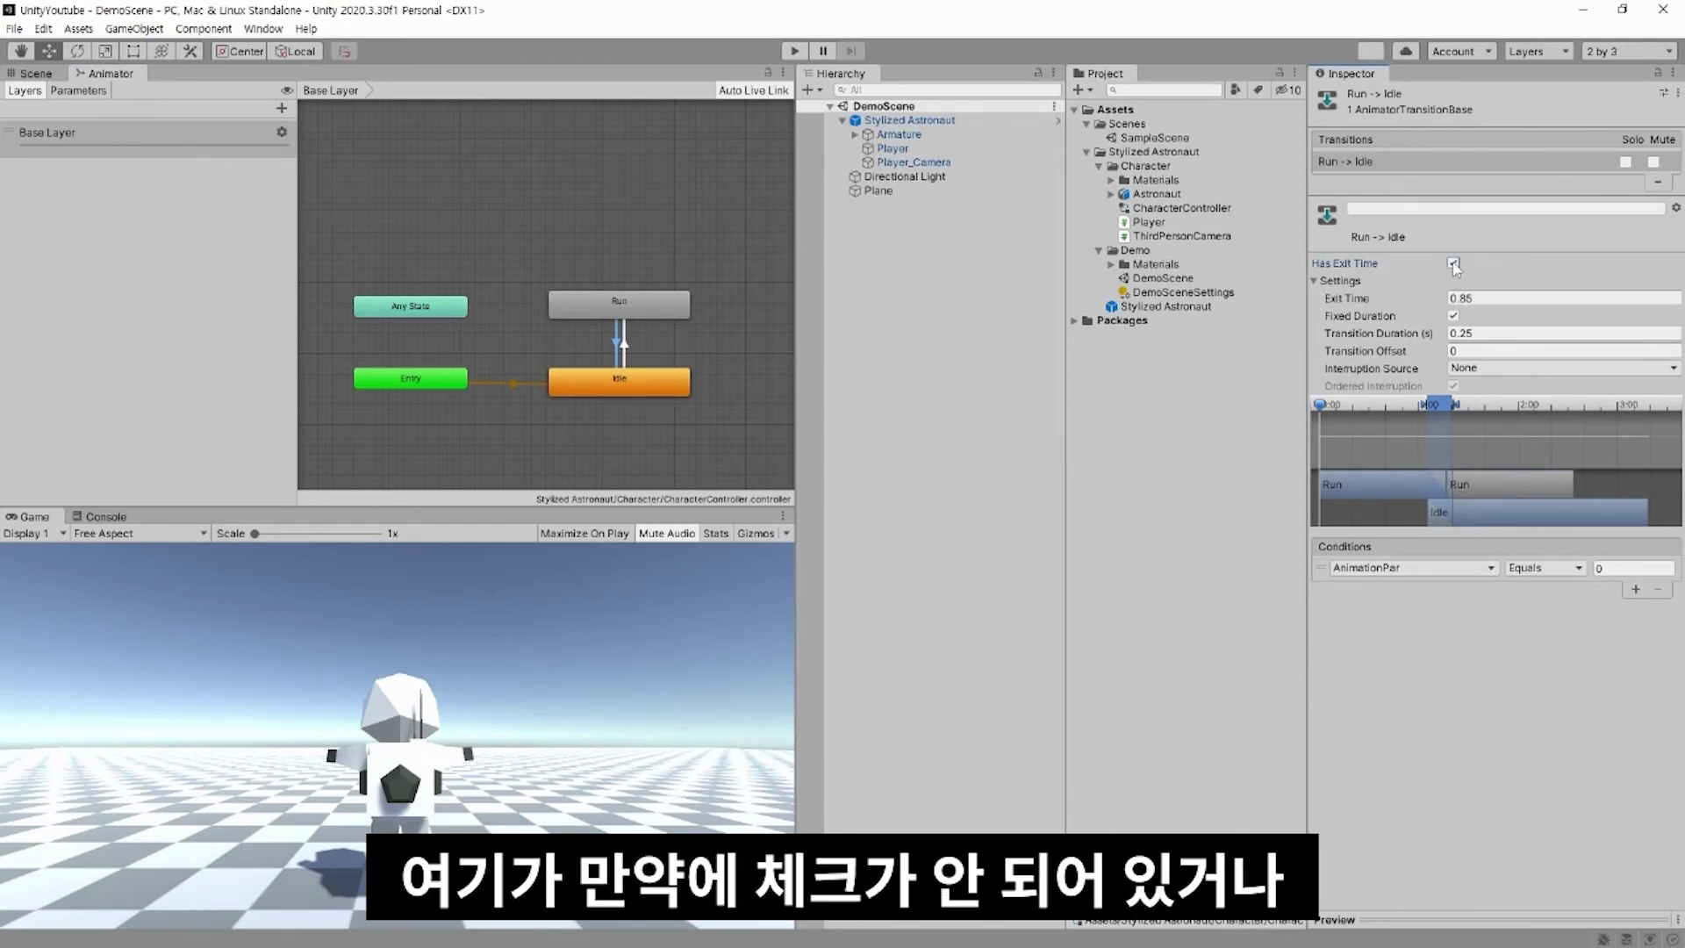
click(1453, 264)
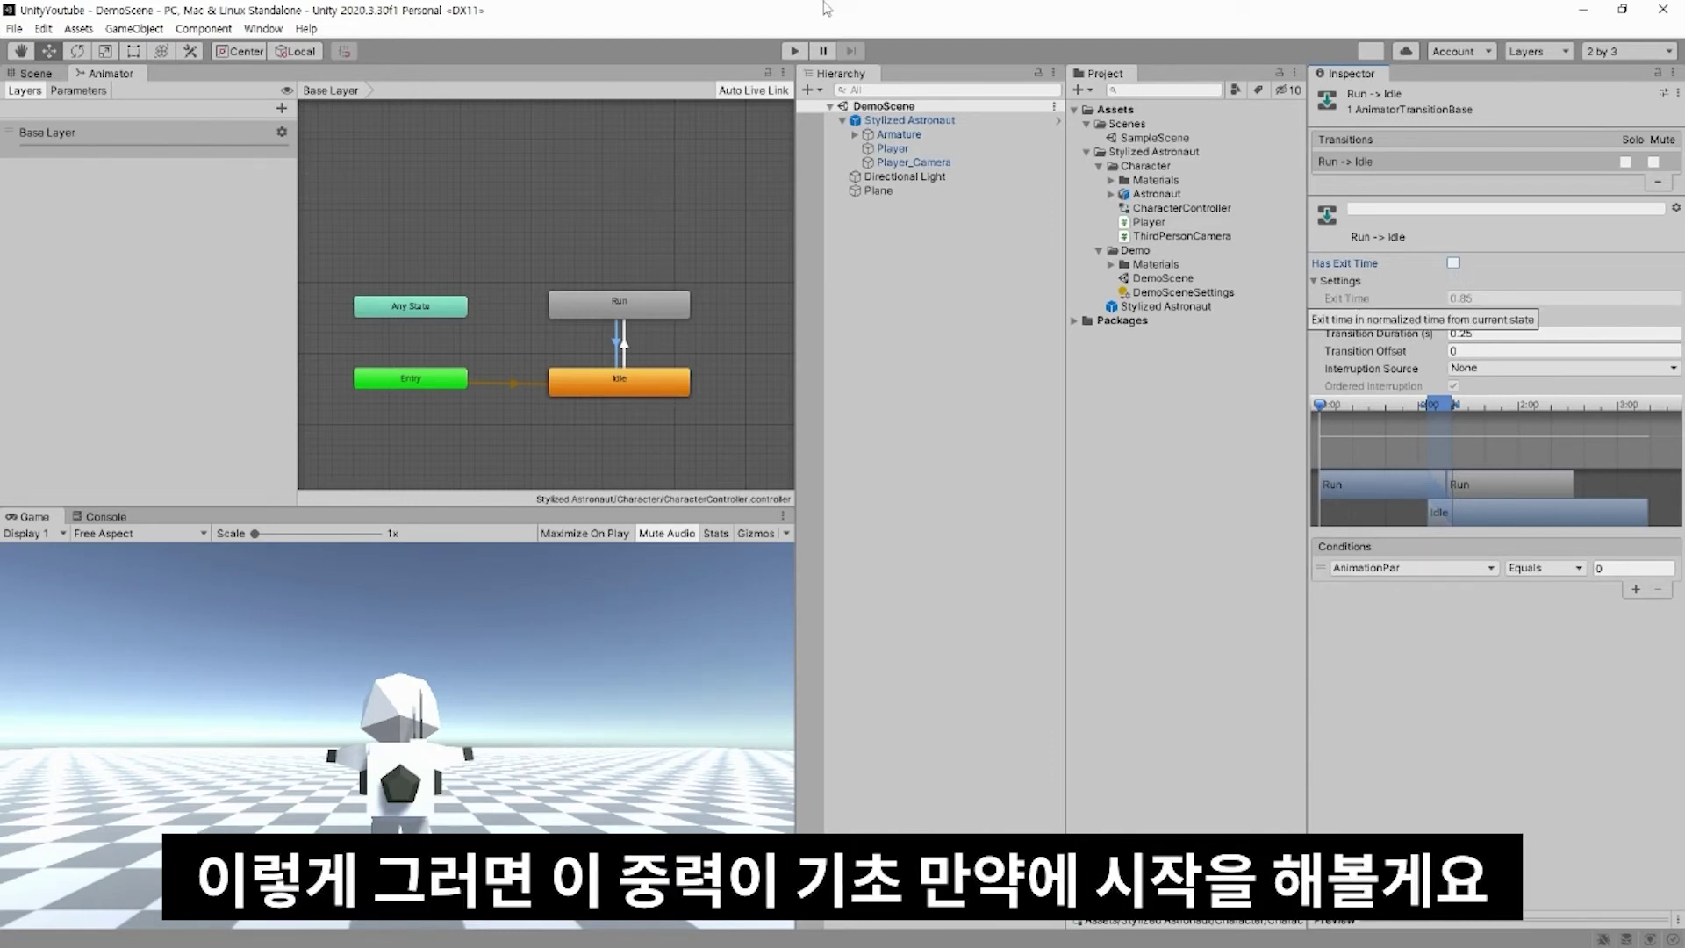
Step: Enter play mode and run the astronaut with W and S to test Idle/Run switching
click(467, 665)
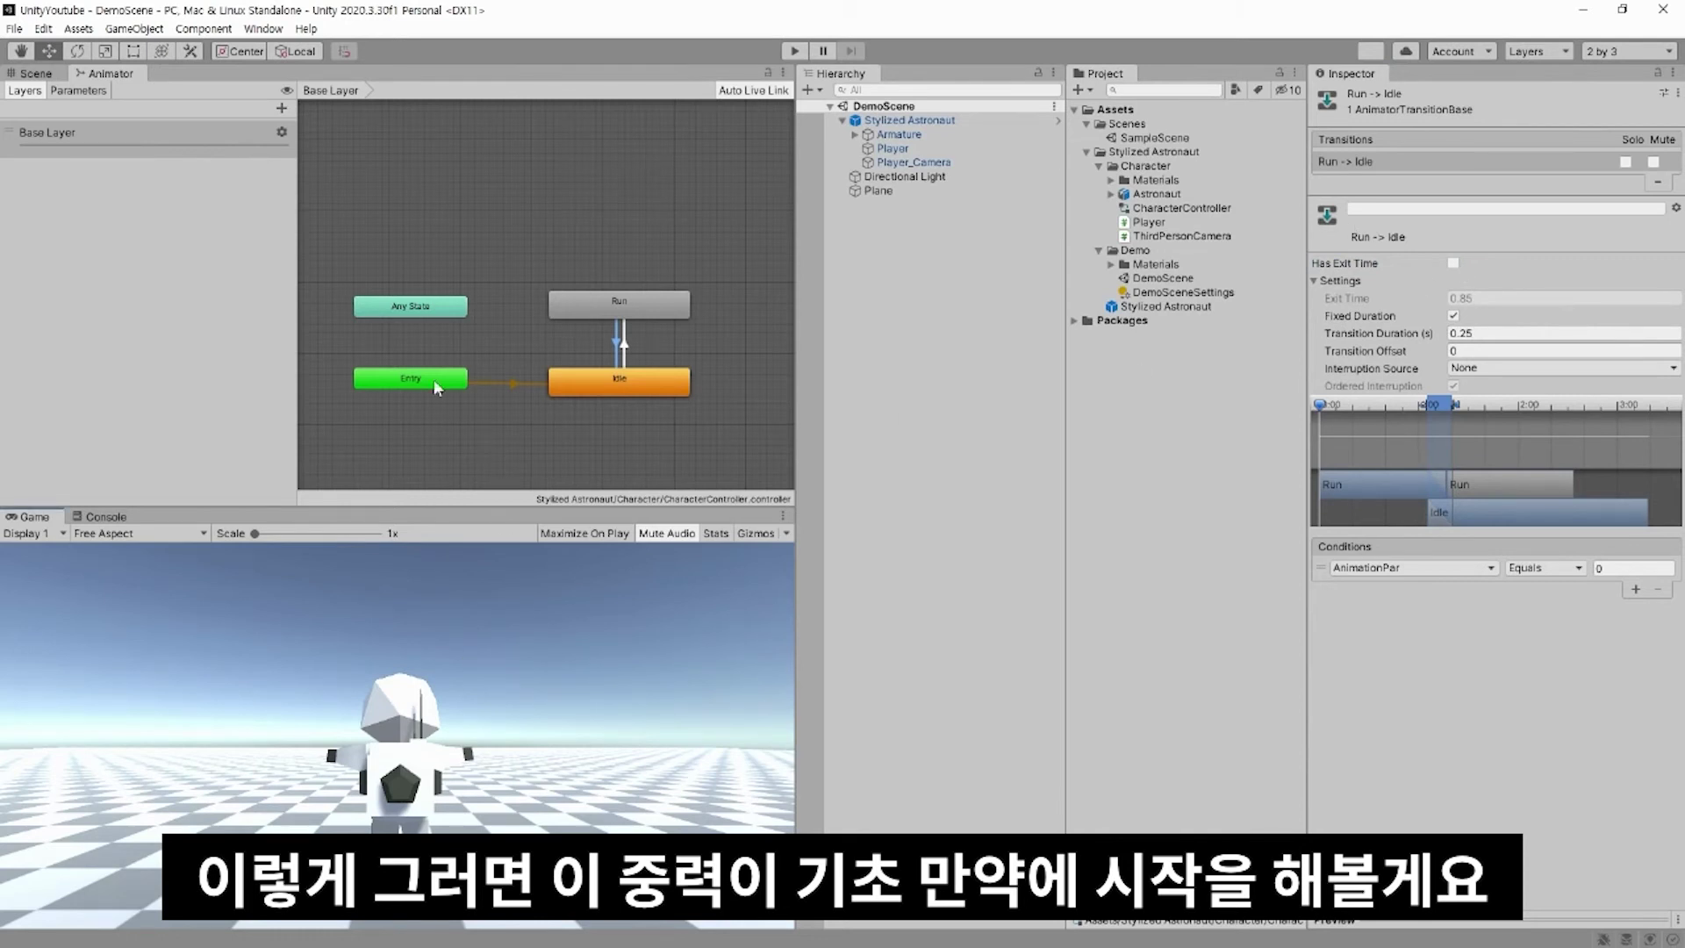
click(794, 51)
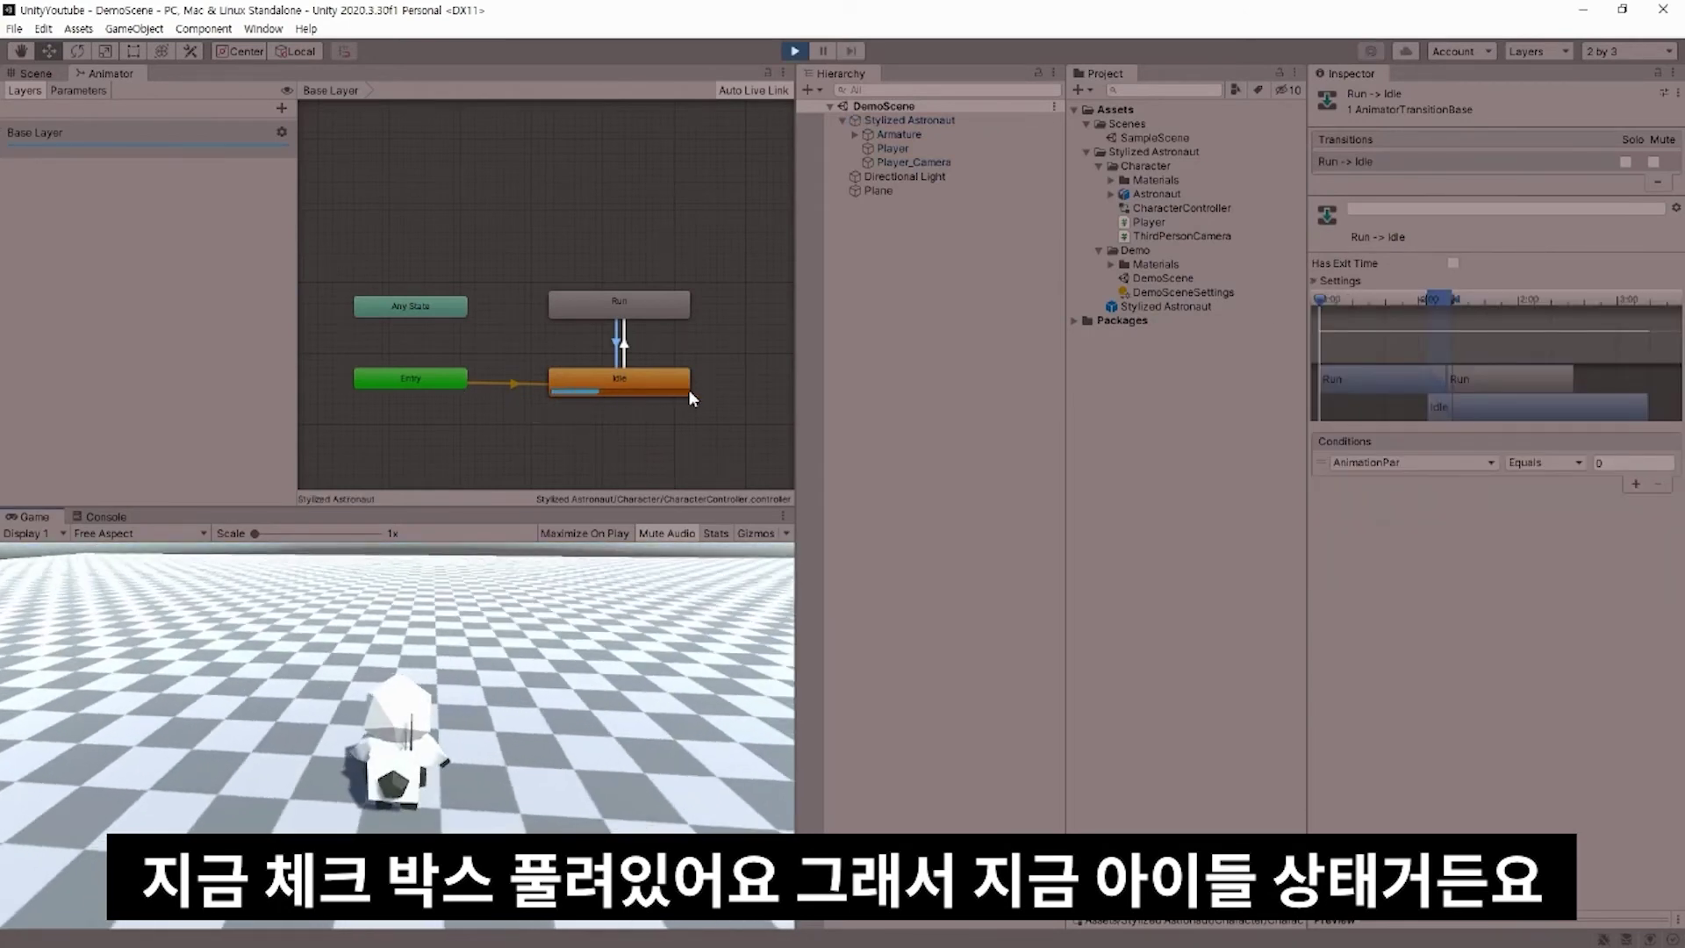
mouse_move(599, 653)
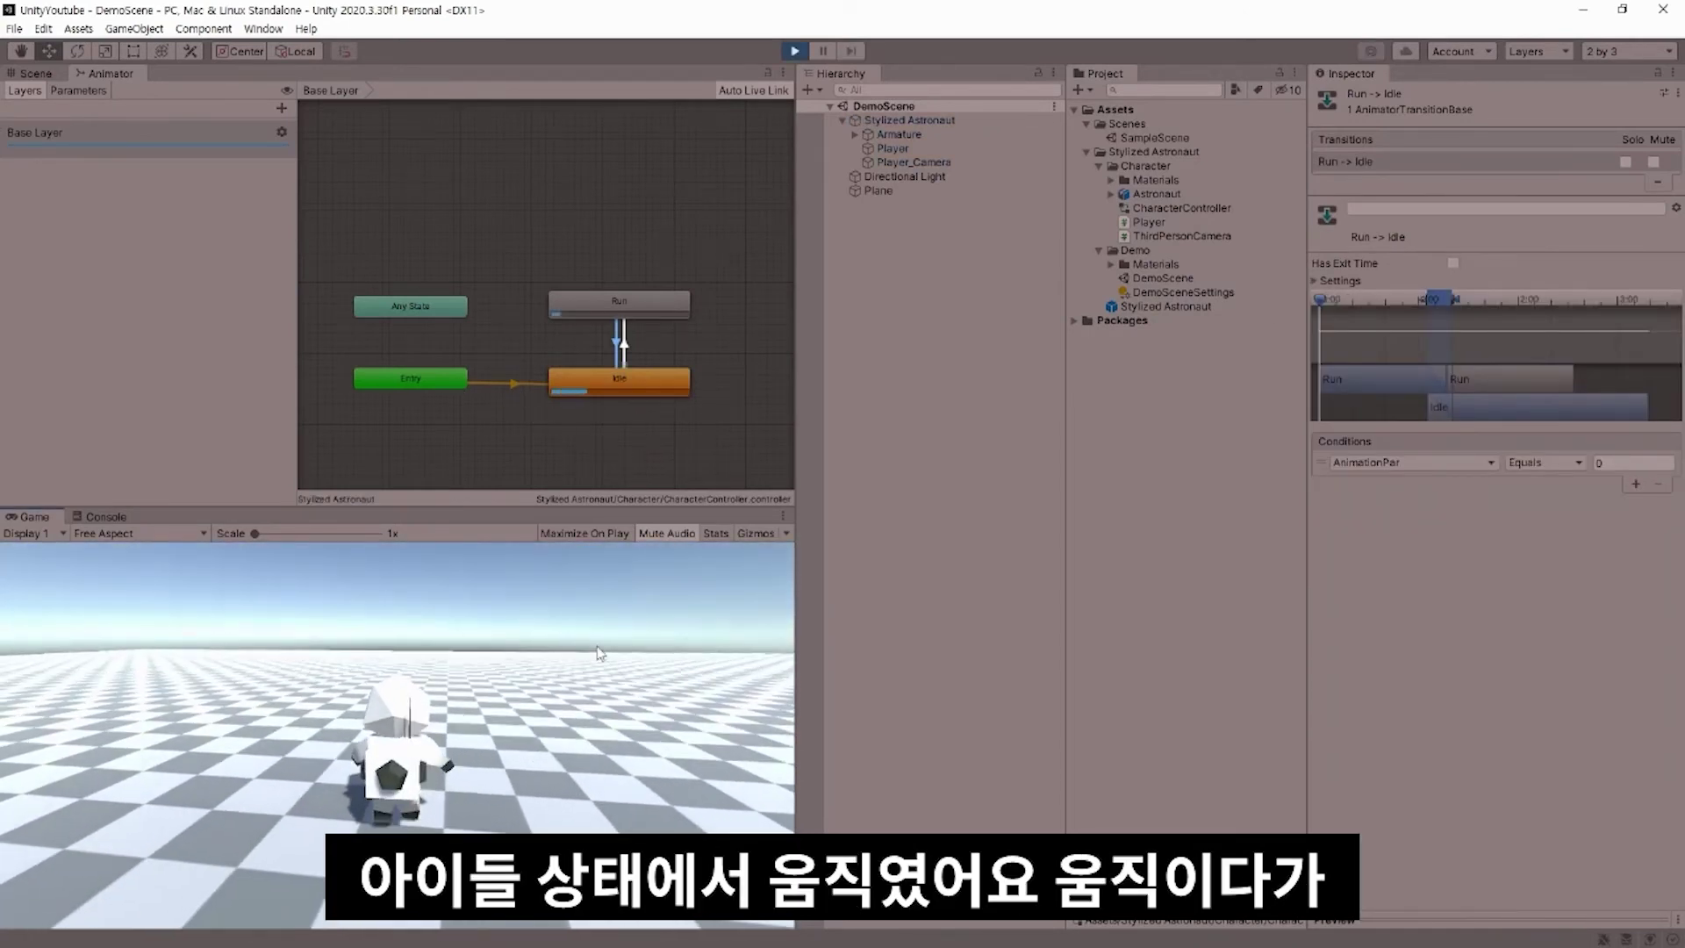
key(w)
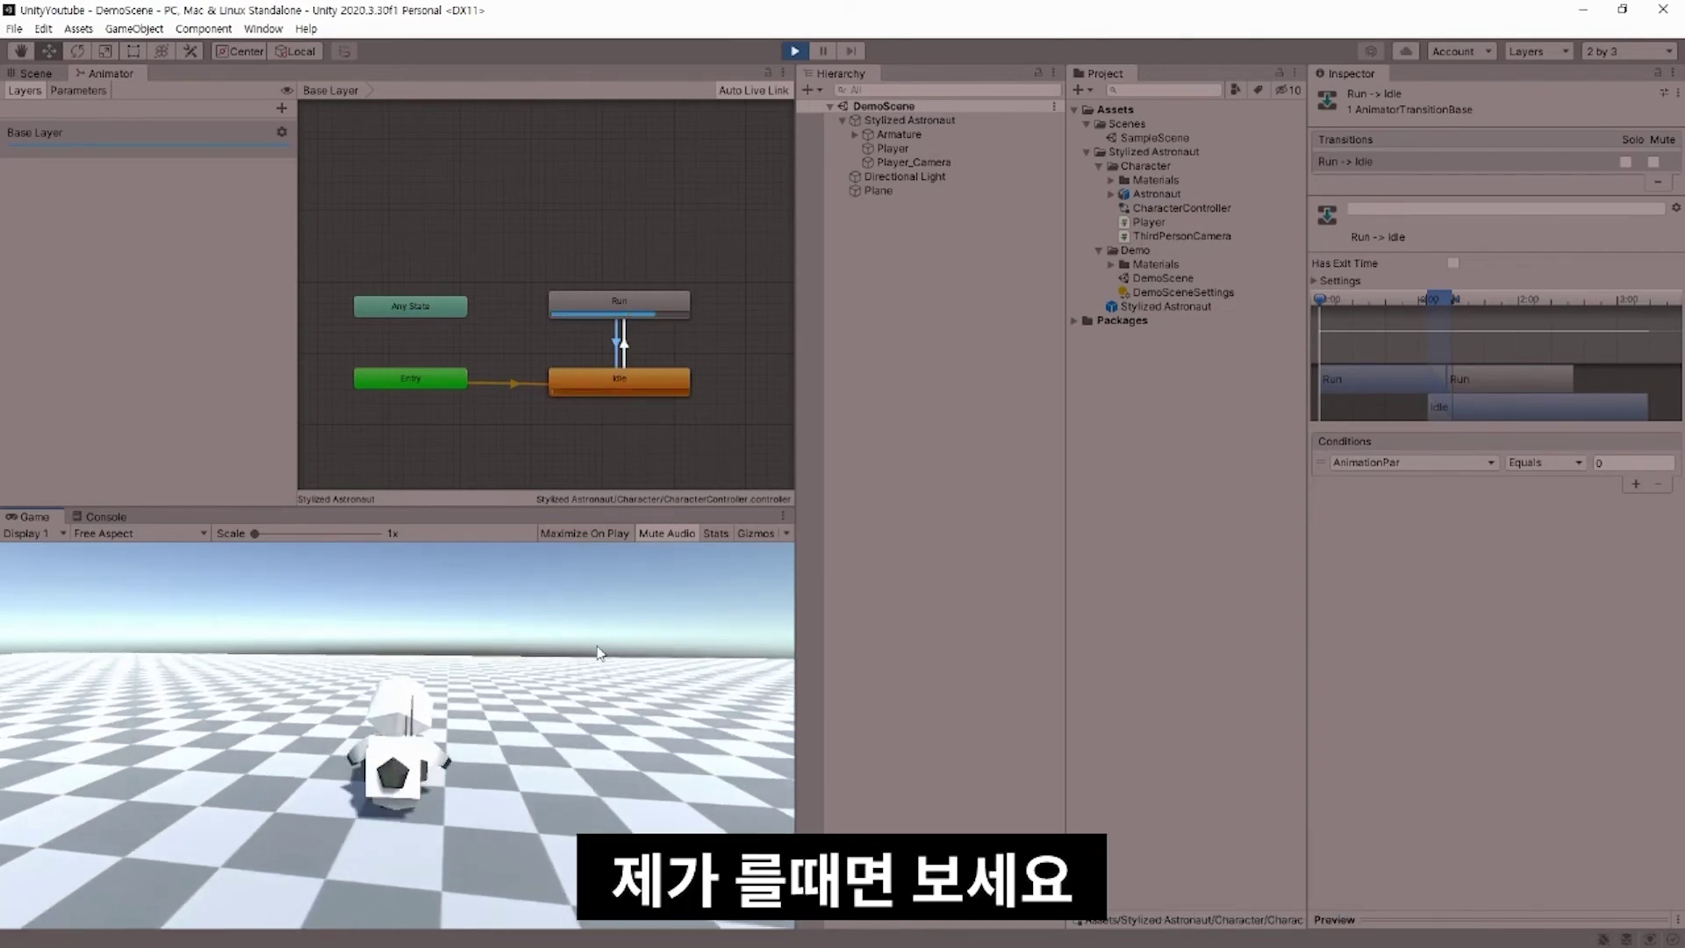
key(s)
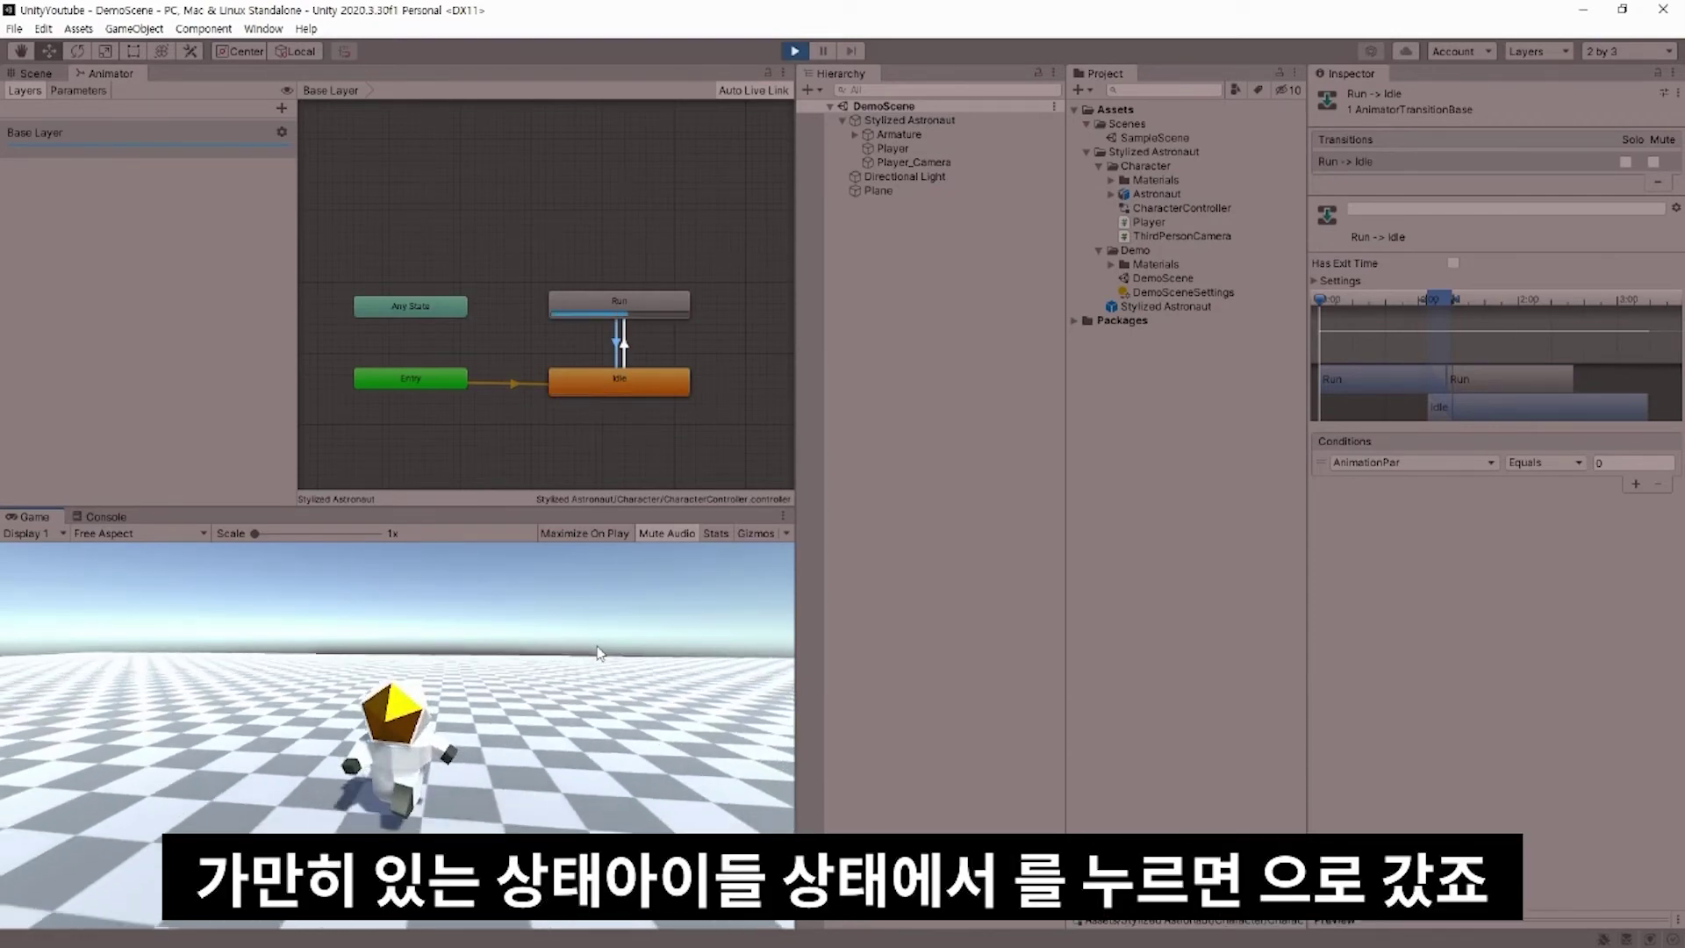
key(w)
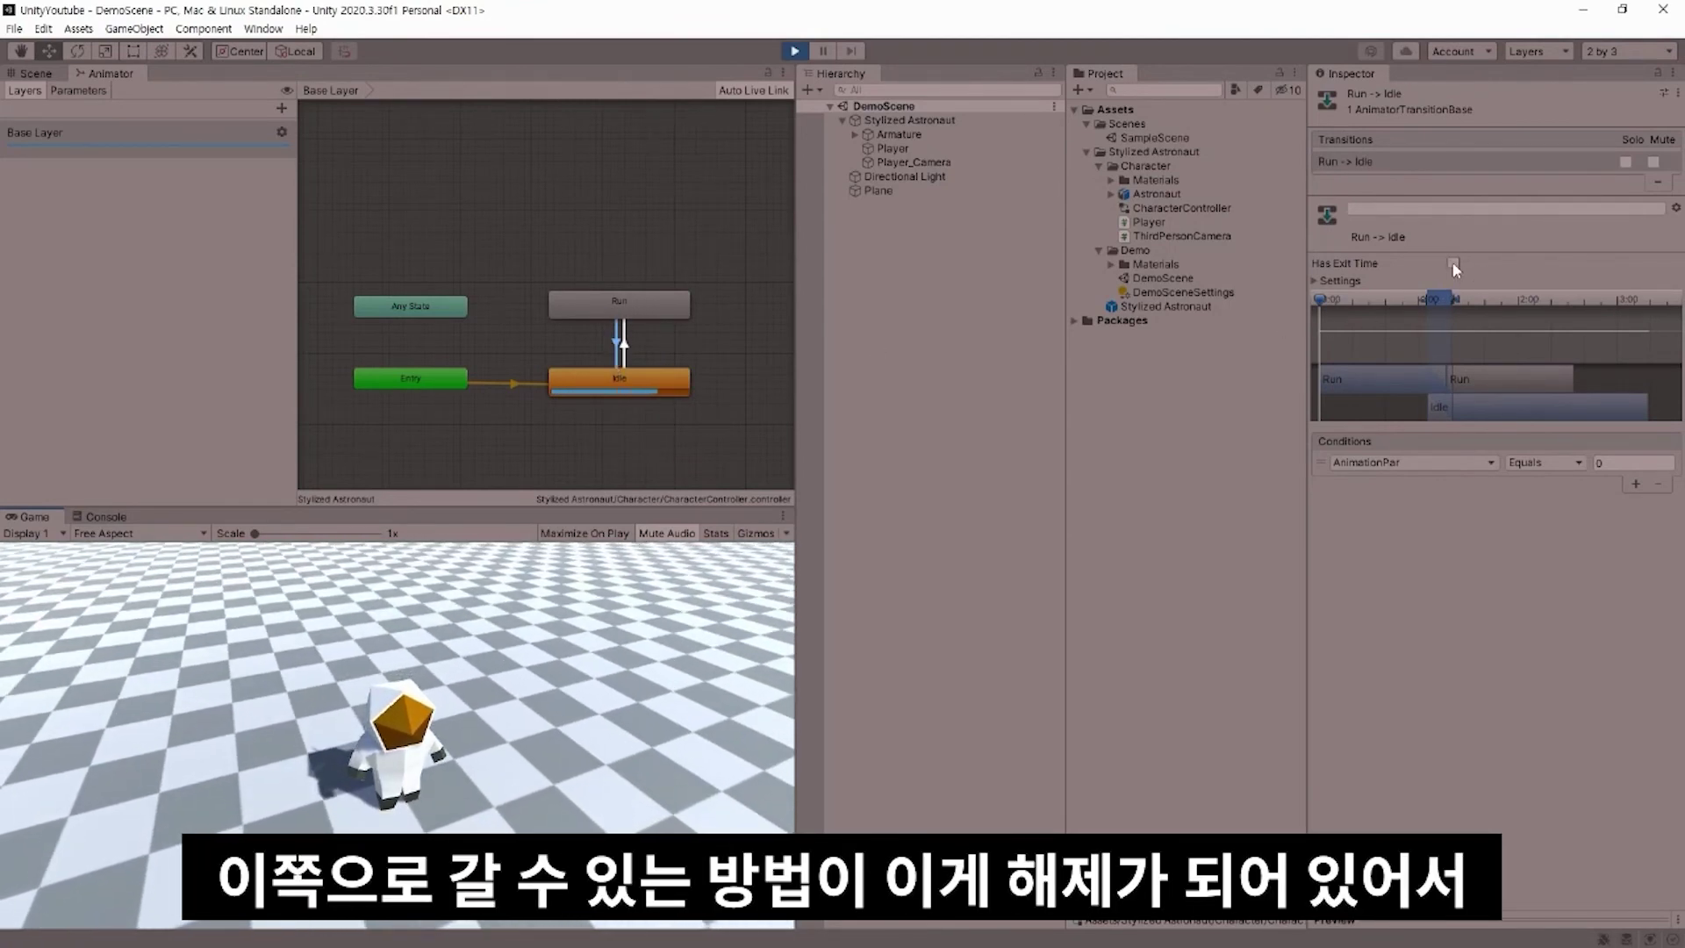
Step: Stop play mode and enable Has Exit Time on Run→Idle with Exit Time 0.85
click(1452, 262)
click(1335, 281)
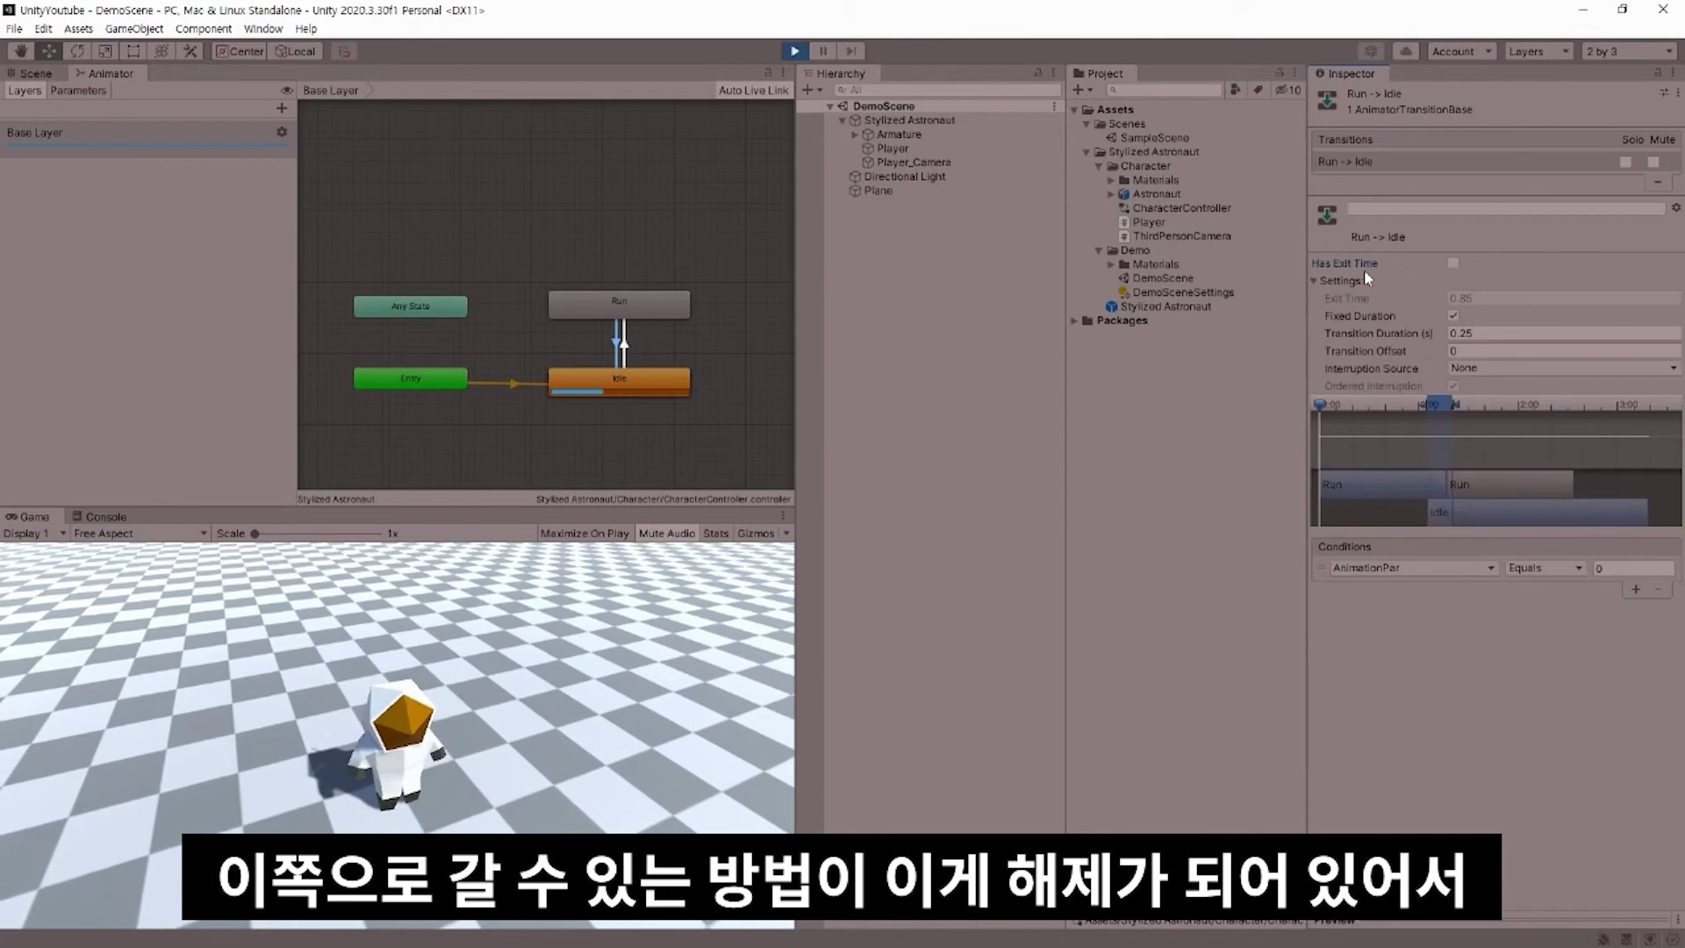
click(794, 51)
click(1453, 262)
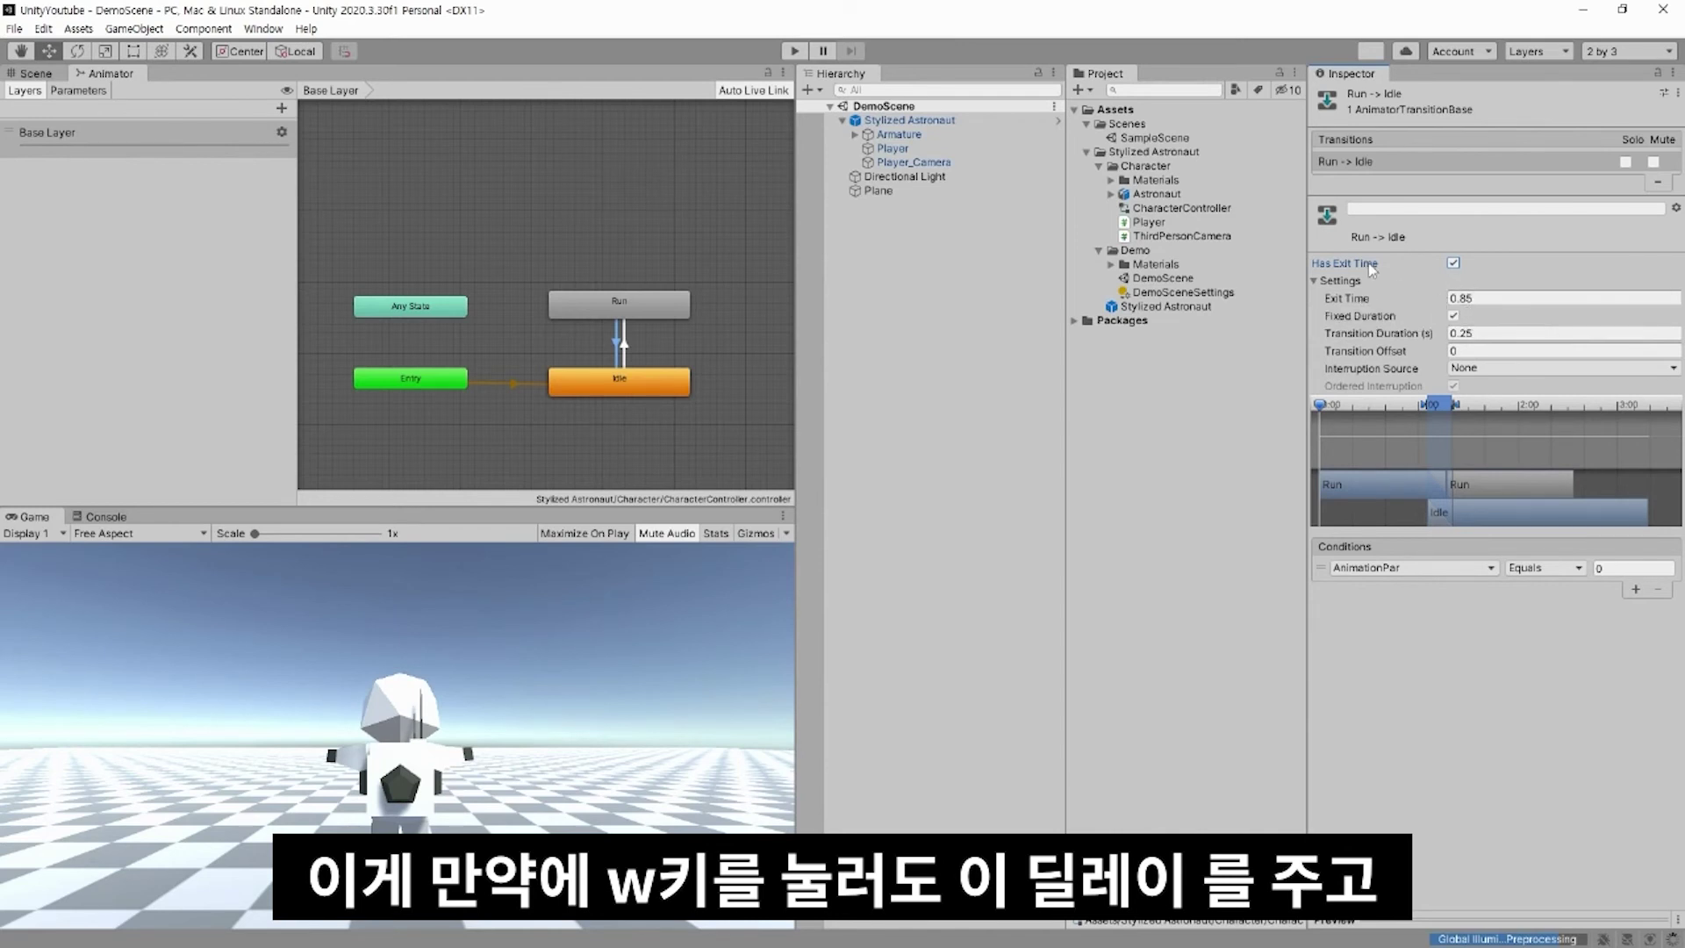
Step: Enter play mode again and run the astronaut with W to test the transition
click(792, 53)
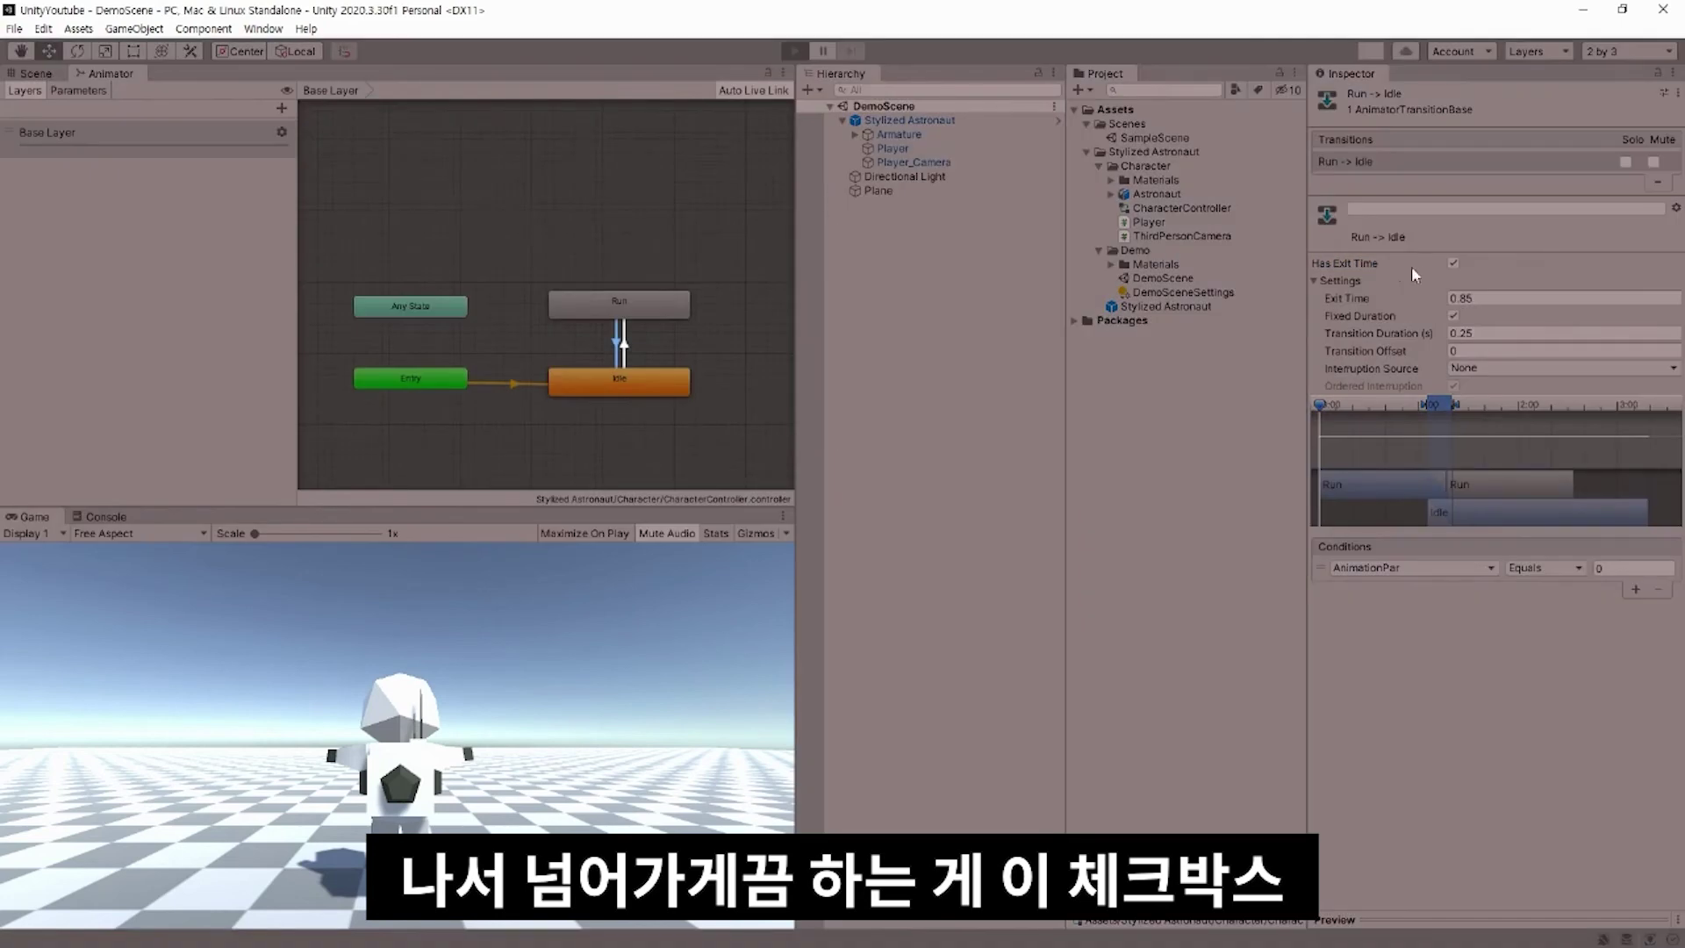
click(1453, 262)
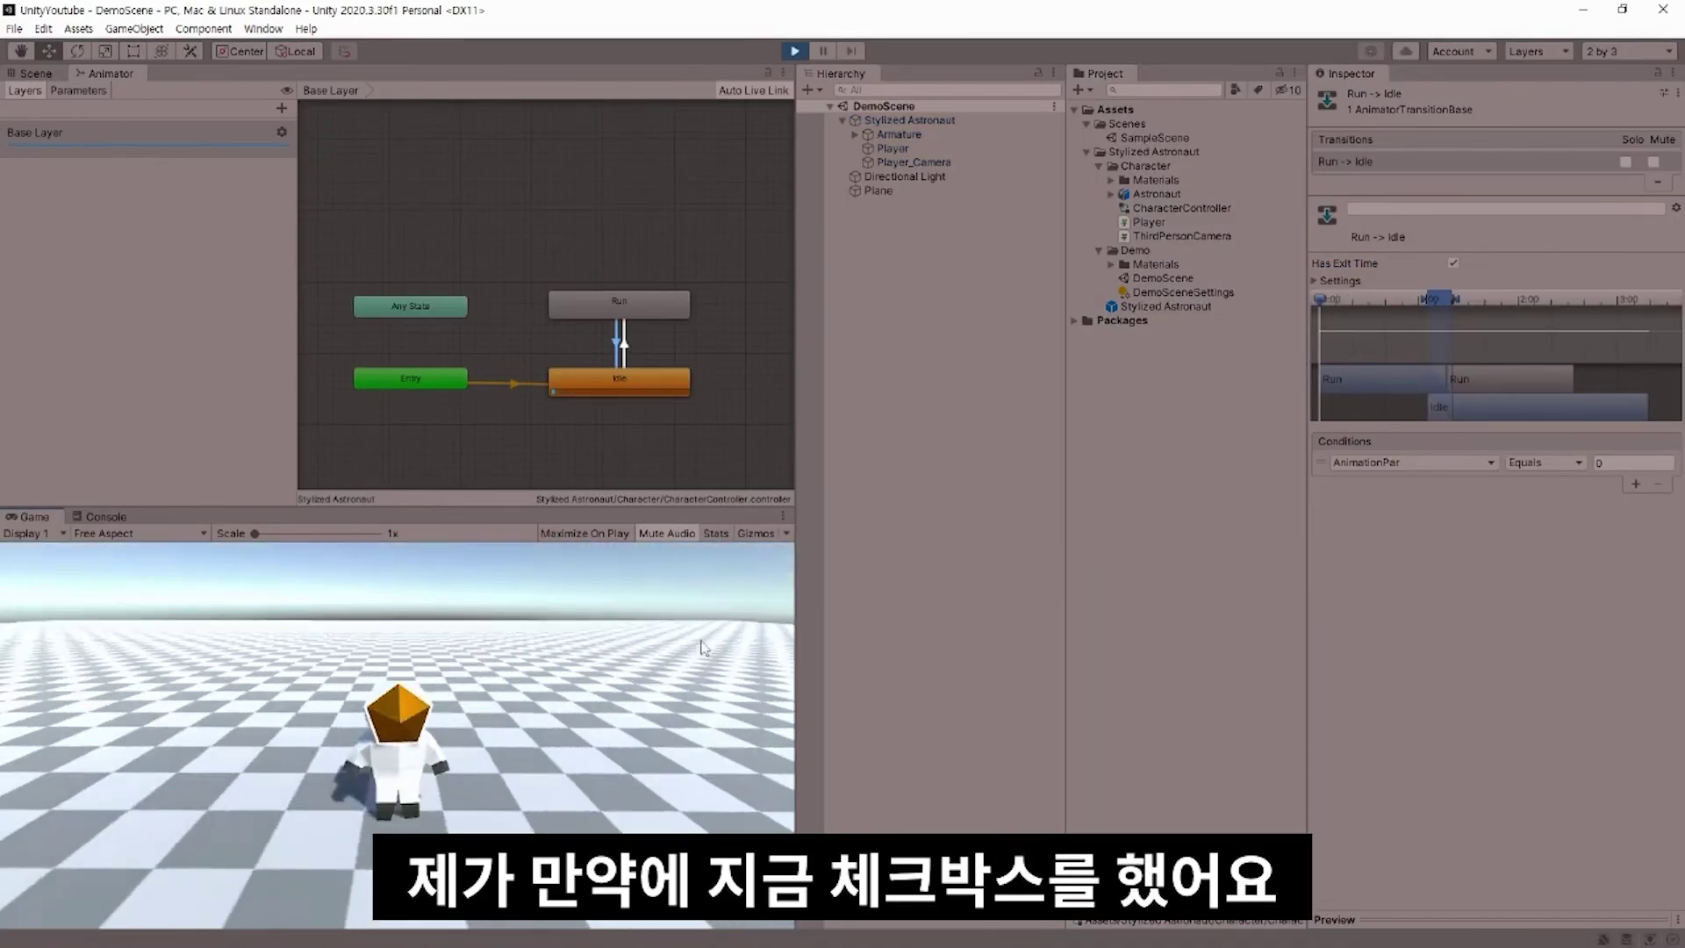
click(1336, 280)
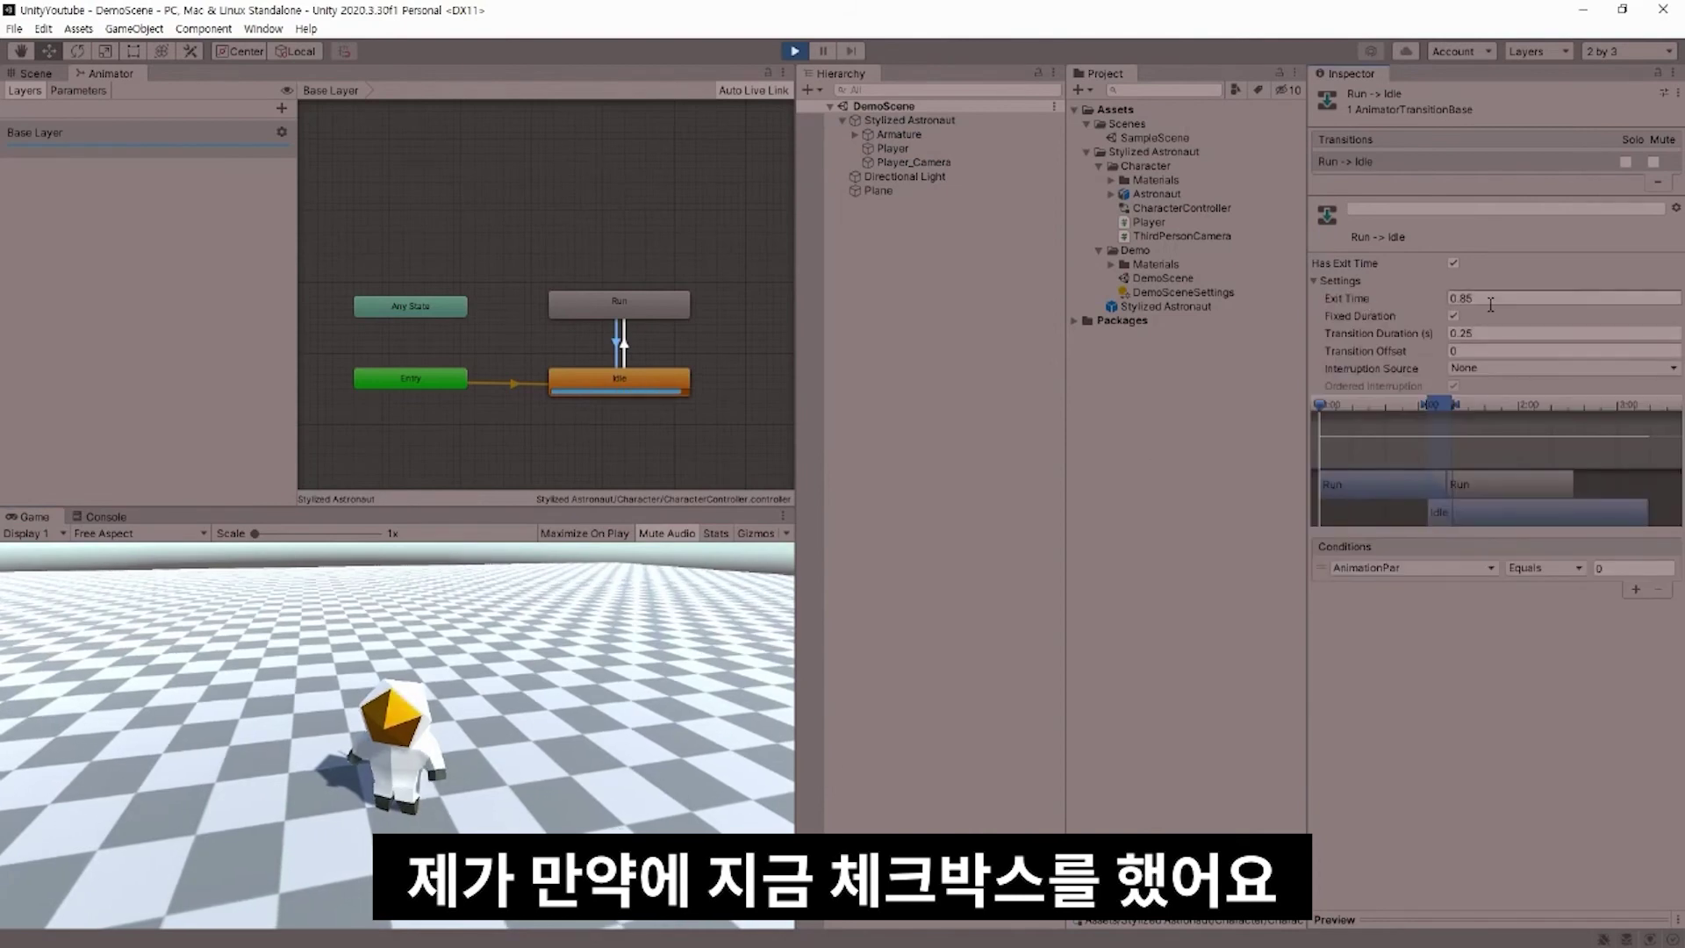
key(w)
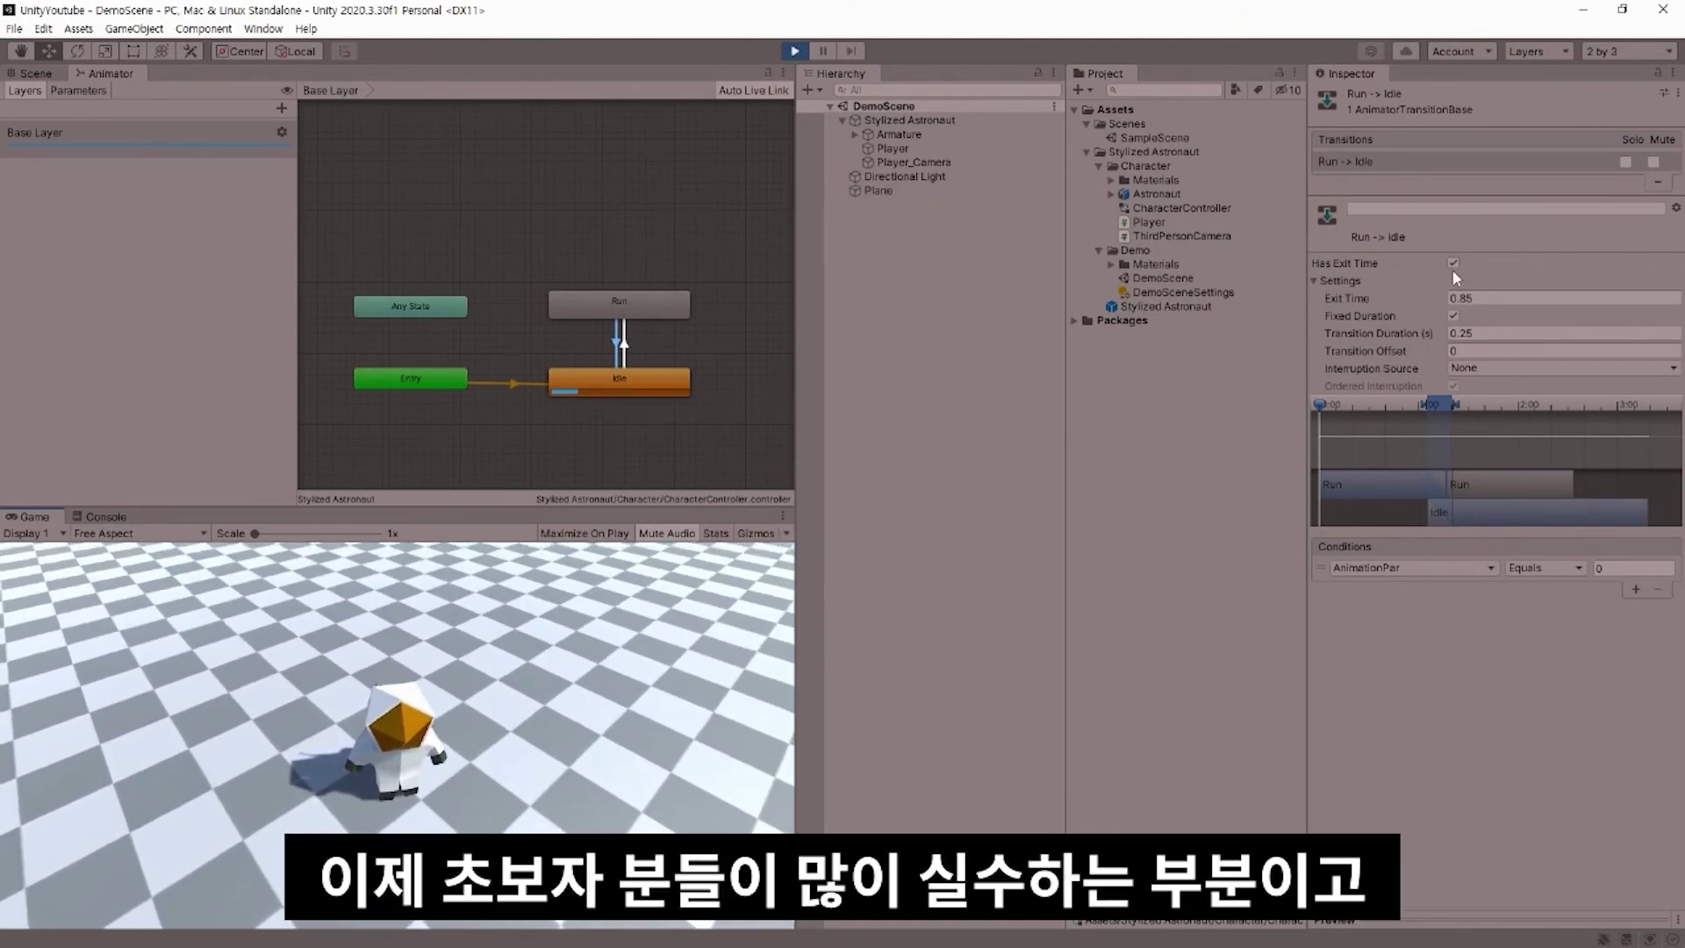
Step: Check the Base Layer, then open the Astronaut model's Animation import settings
click(119, 134)
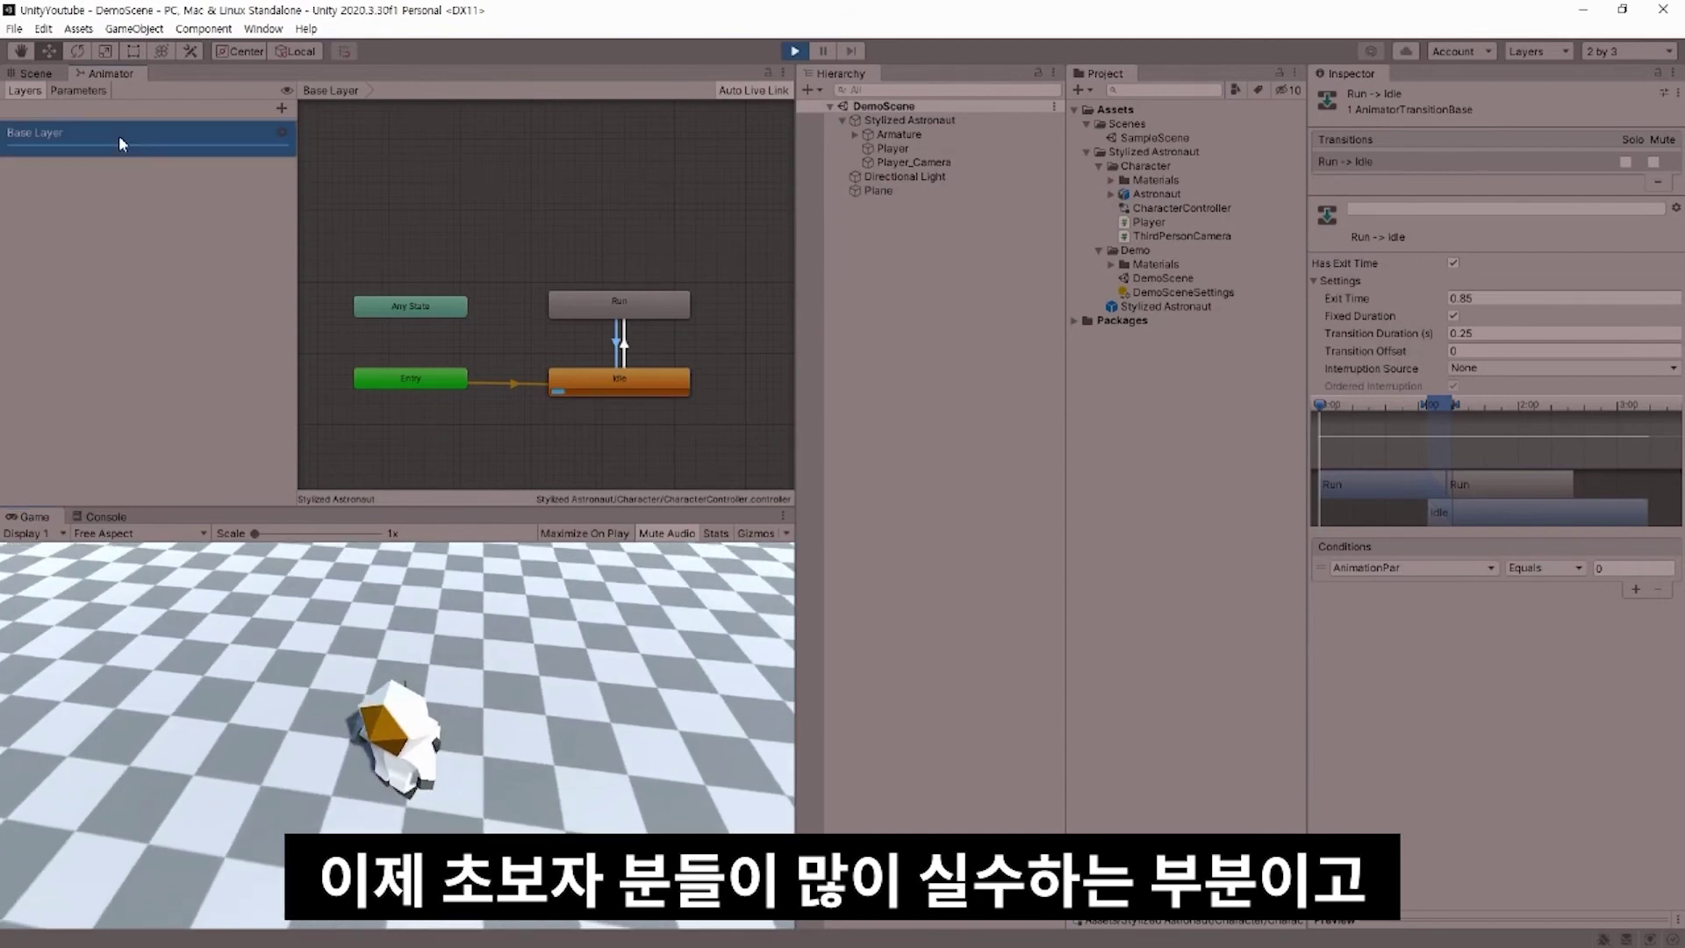
click(81, 92)
click(24, 91)
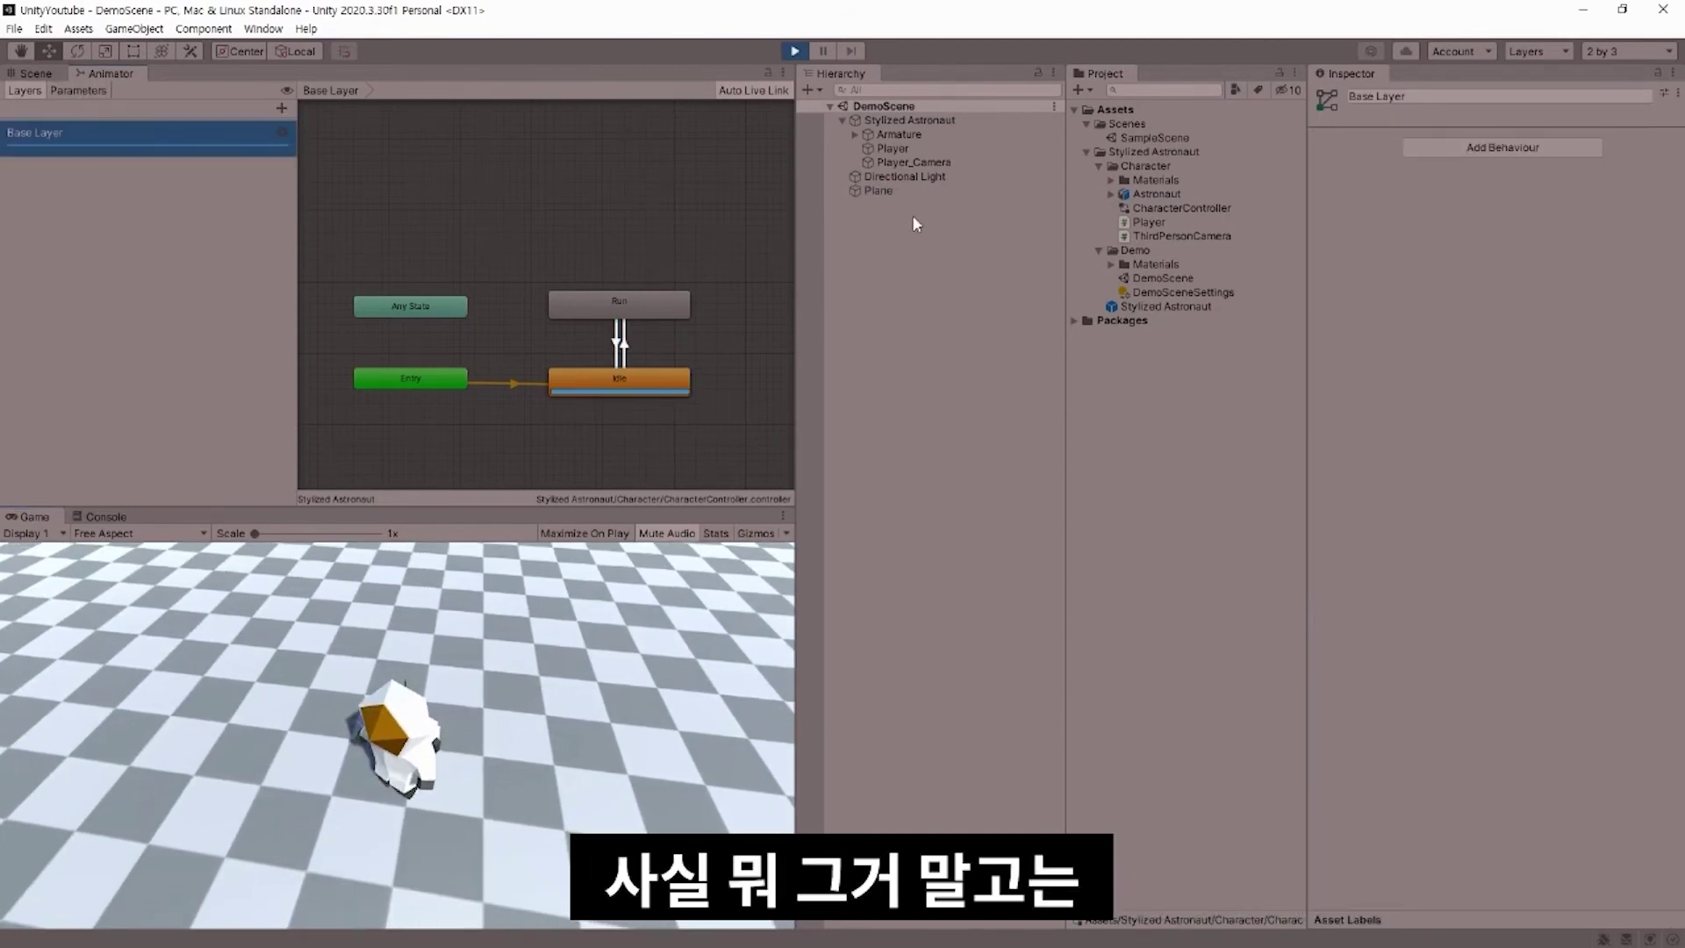
click(1109, 194)
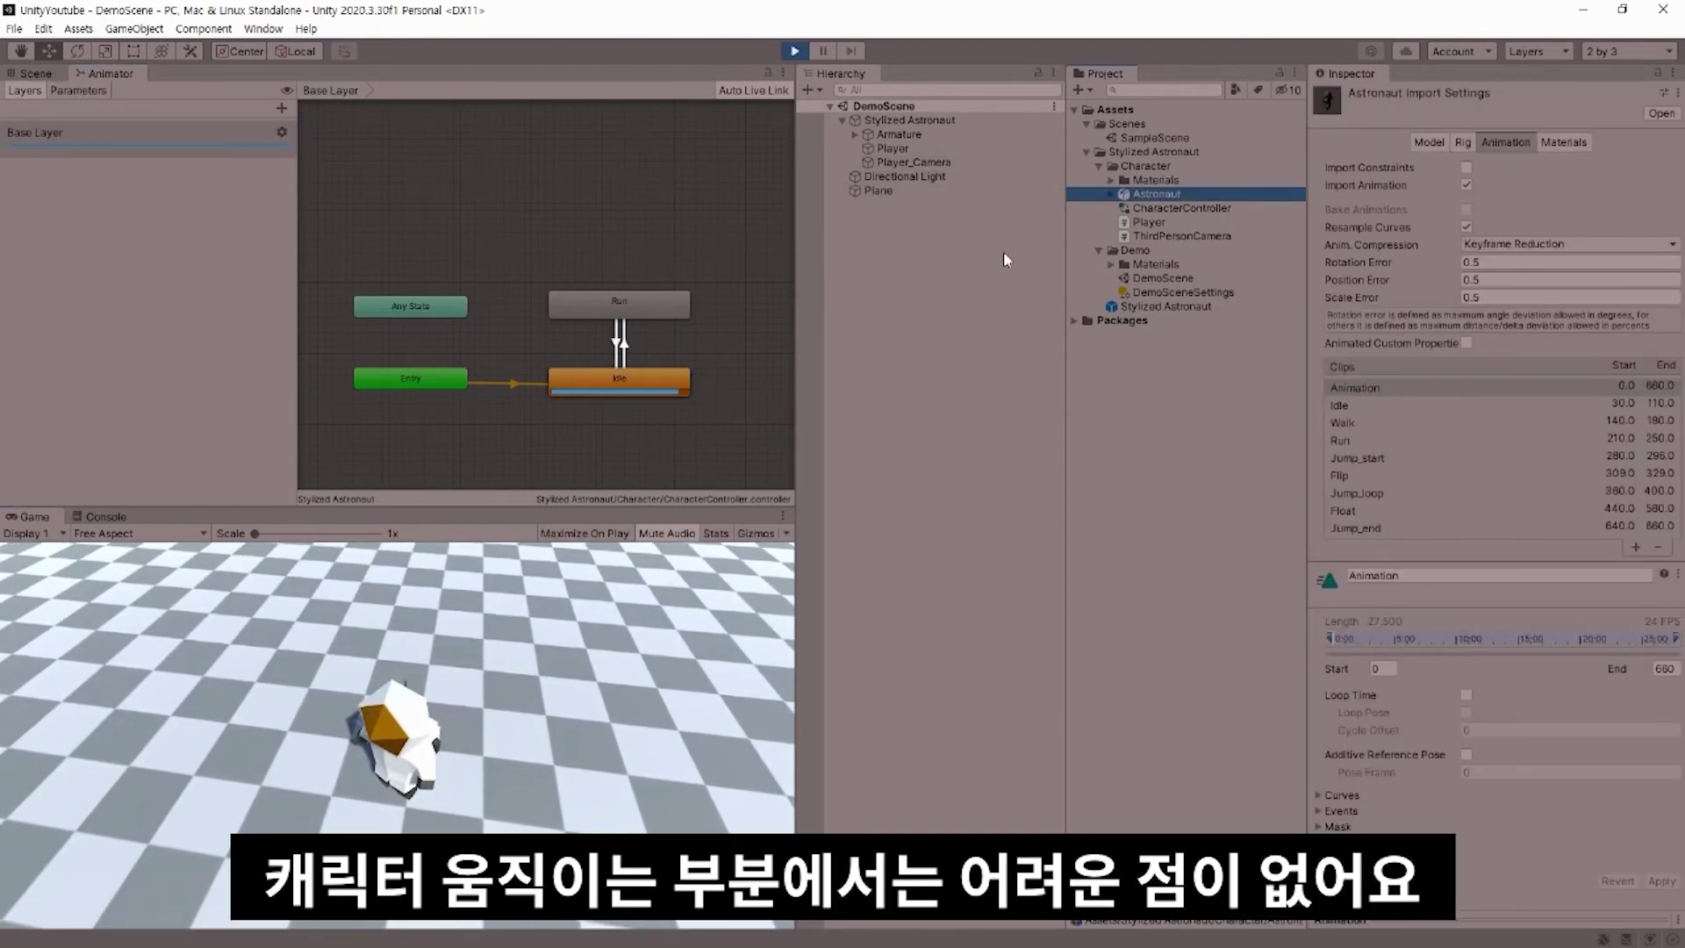
Step: Click through Idle, Run, Jump_start, Flip, Jump_loop, Float, Jump_end and the take, ending on Idle (30–110)
click(1370, 407)
click(1369, 439)
click(1371, 457)
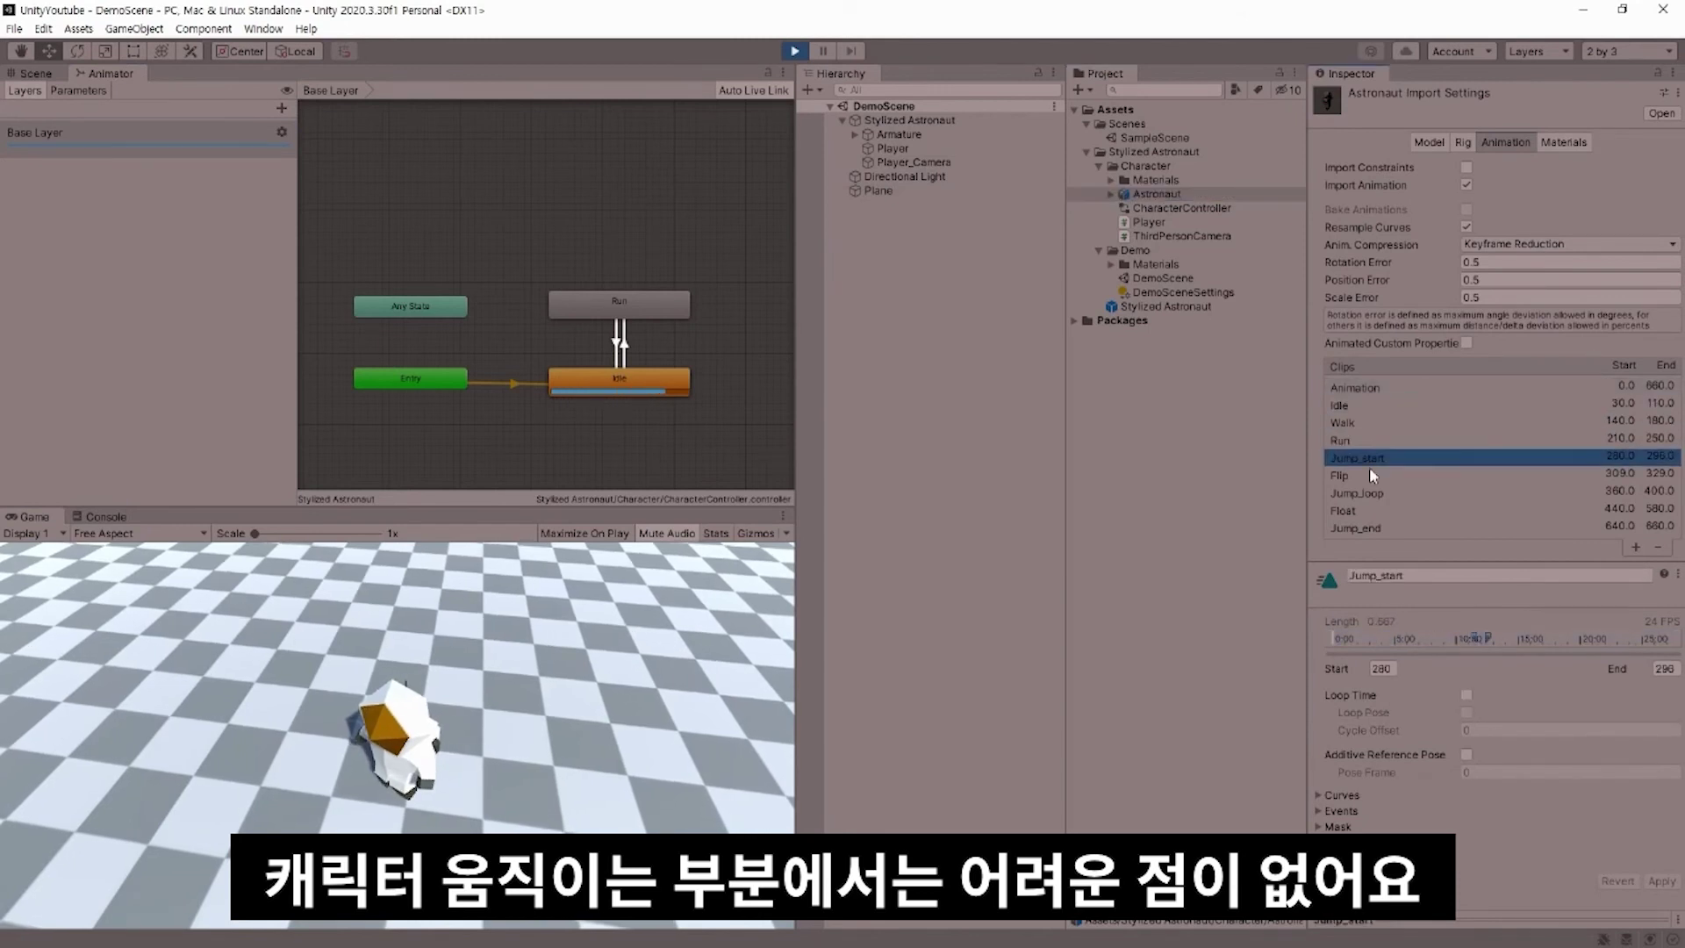
click(1371, 479)
click(1374, 493)
click(1378, 509)
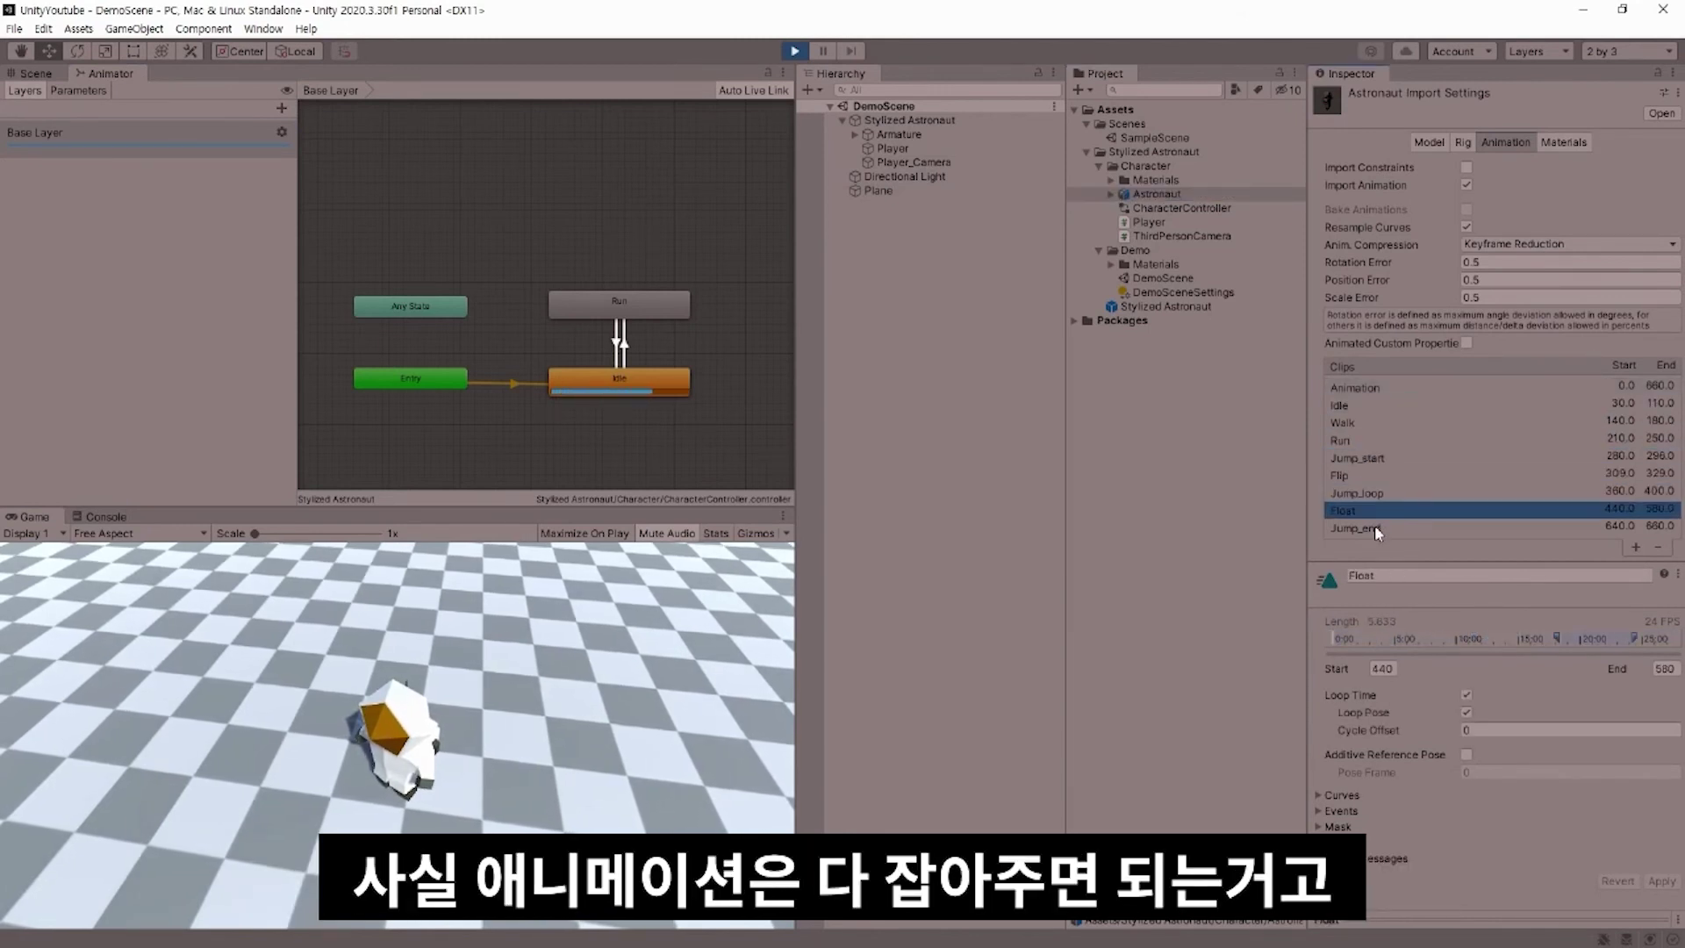
click(1384, 527)
click(1384, 393)
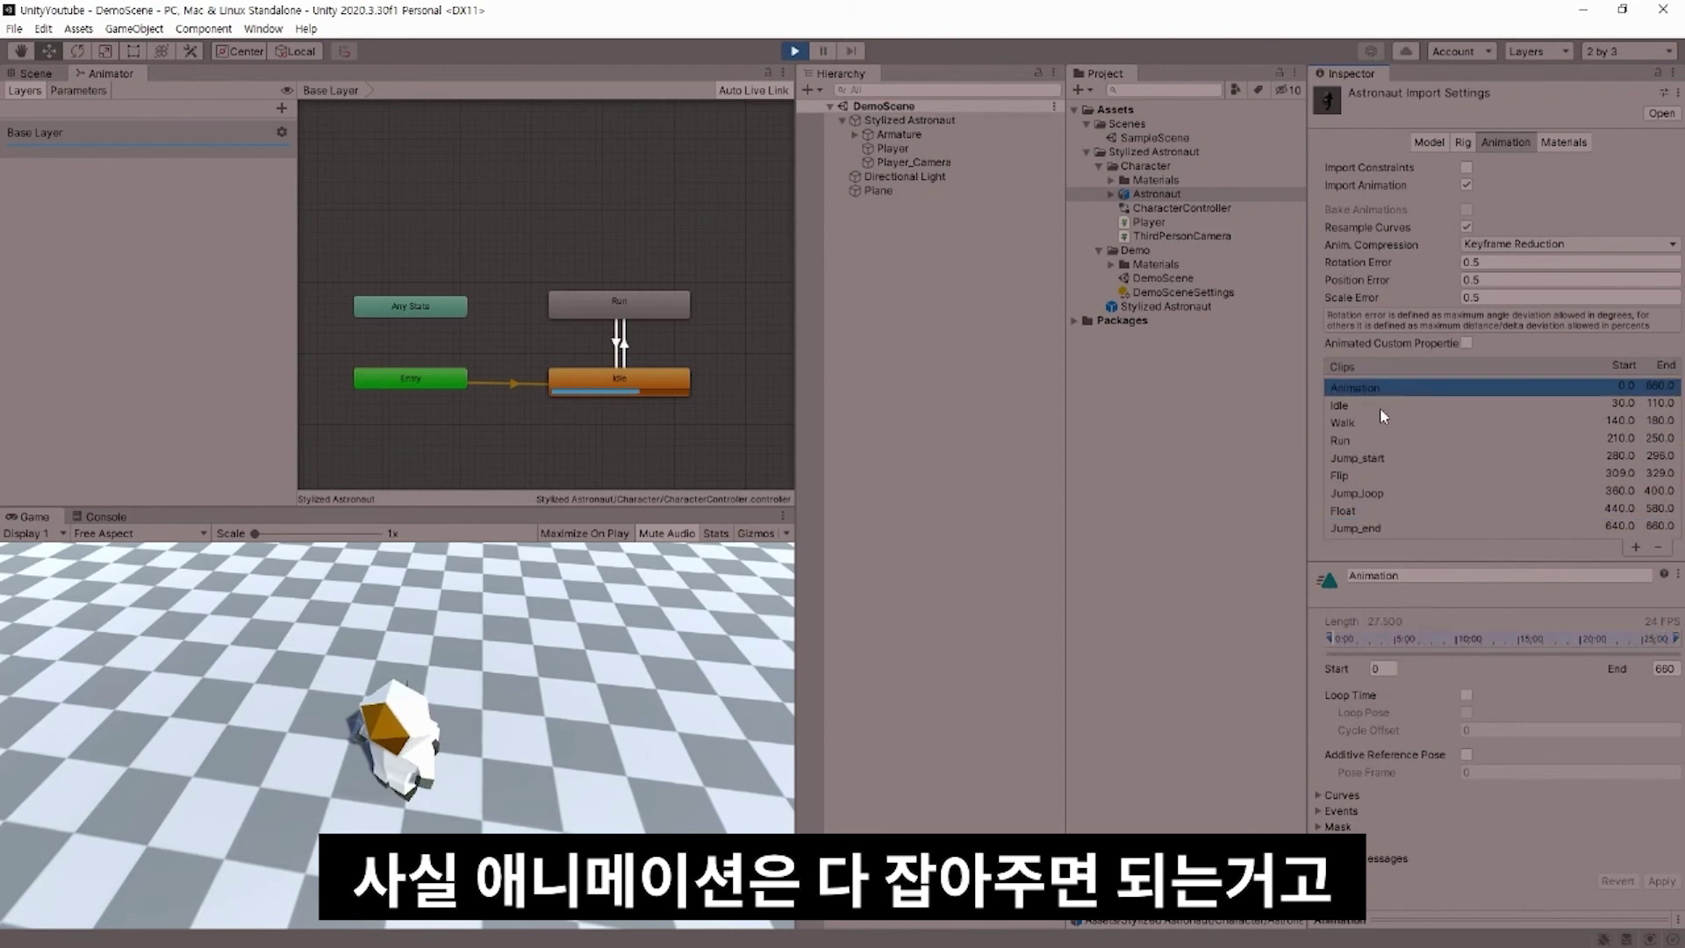
click(1384, 407)
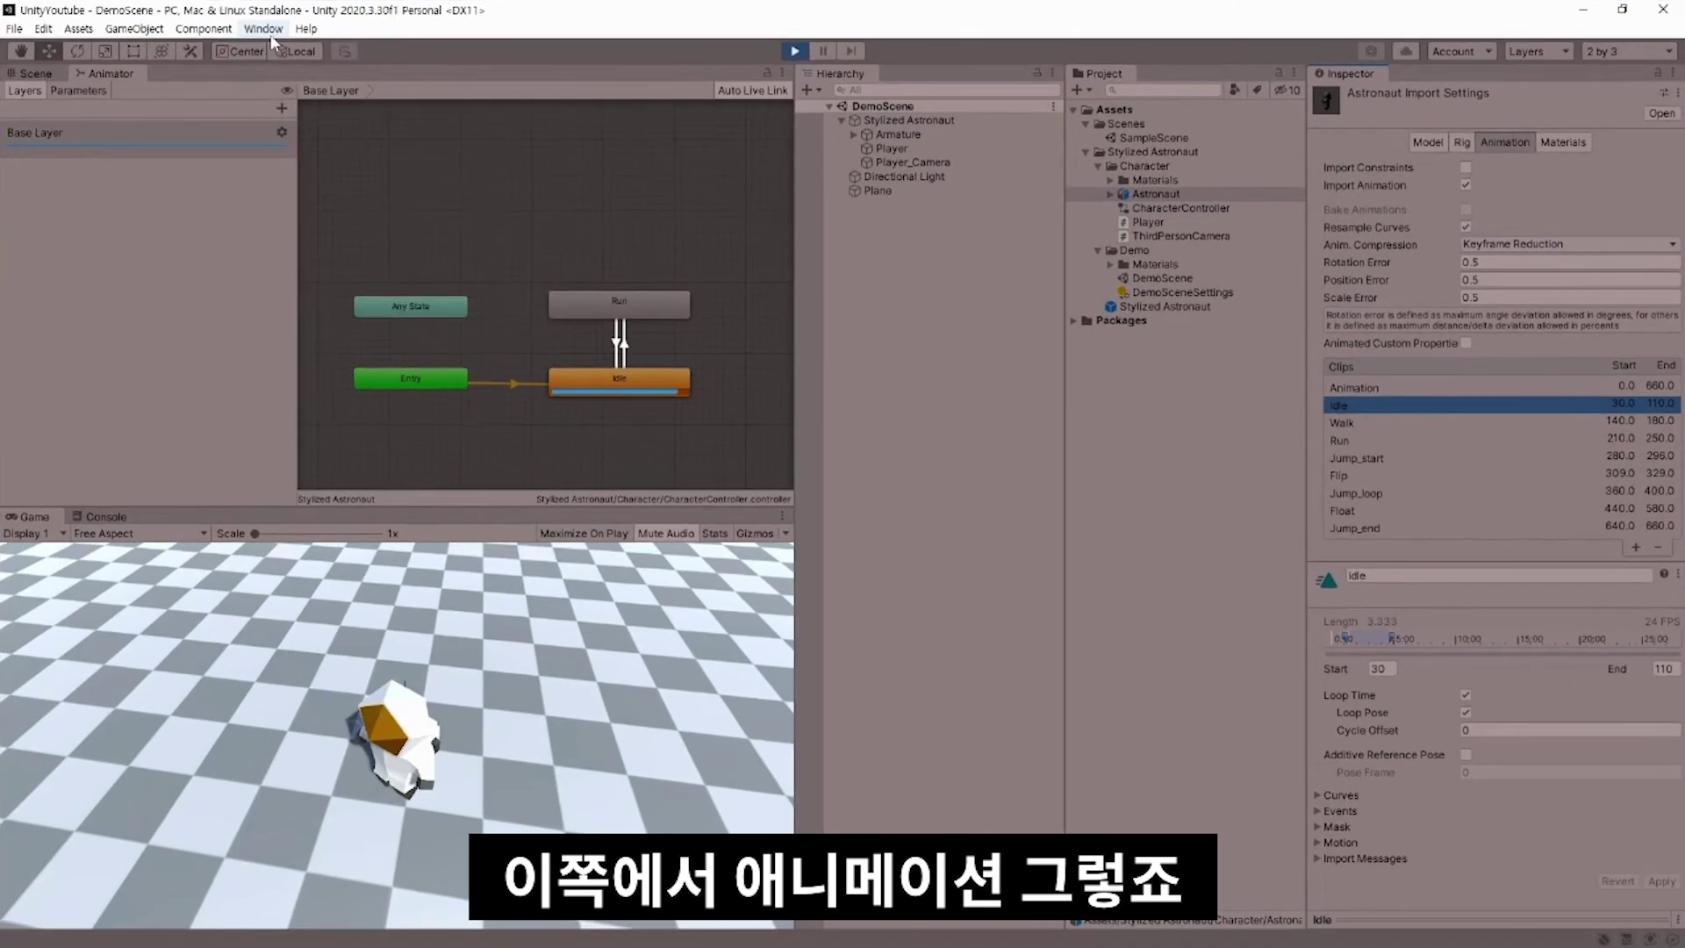
Step: Open the Animation window and dock it beside the Game view
click(263, 35)
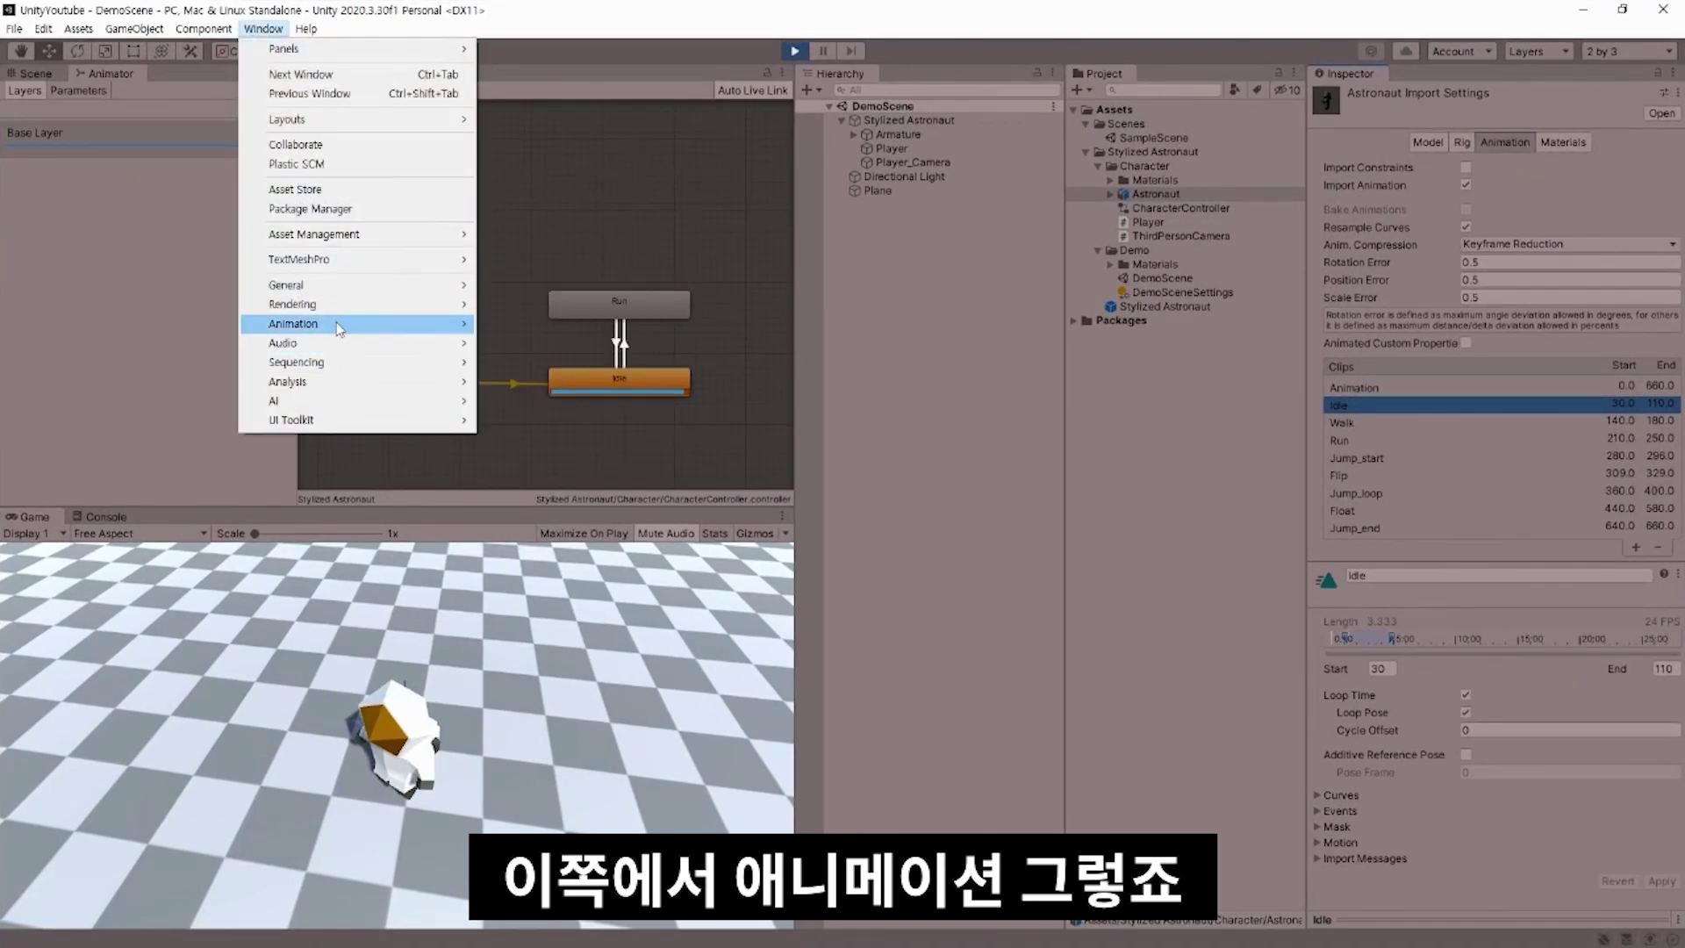
mouse_move(338, 326)
click(535, 343)
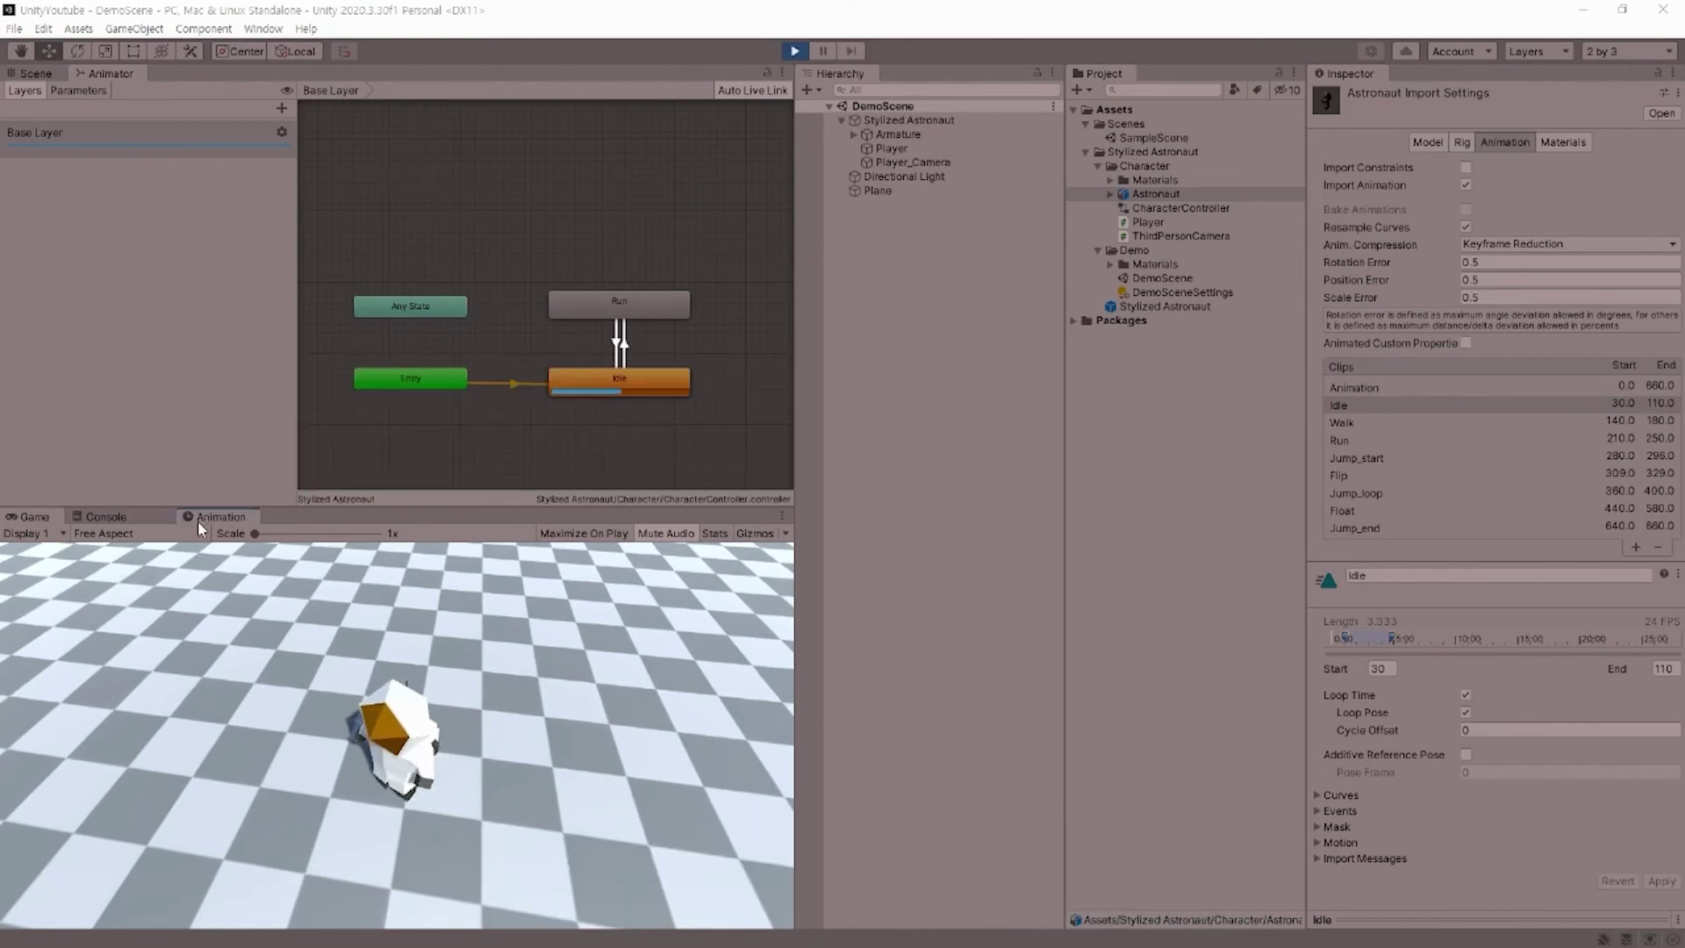
drag(199, 524, 166, 526)
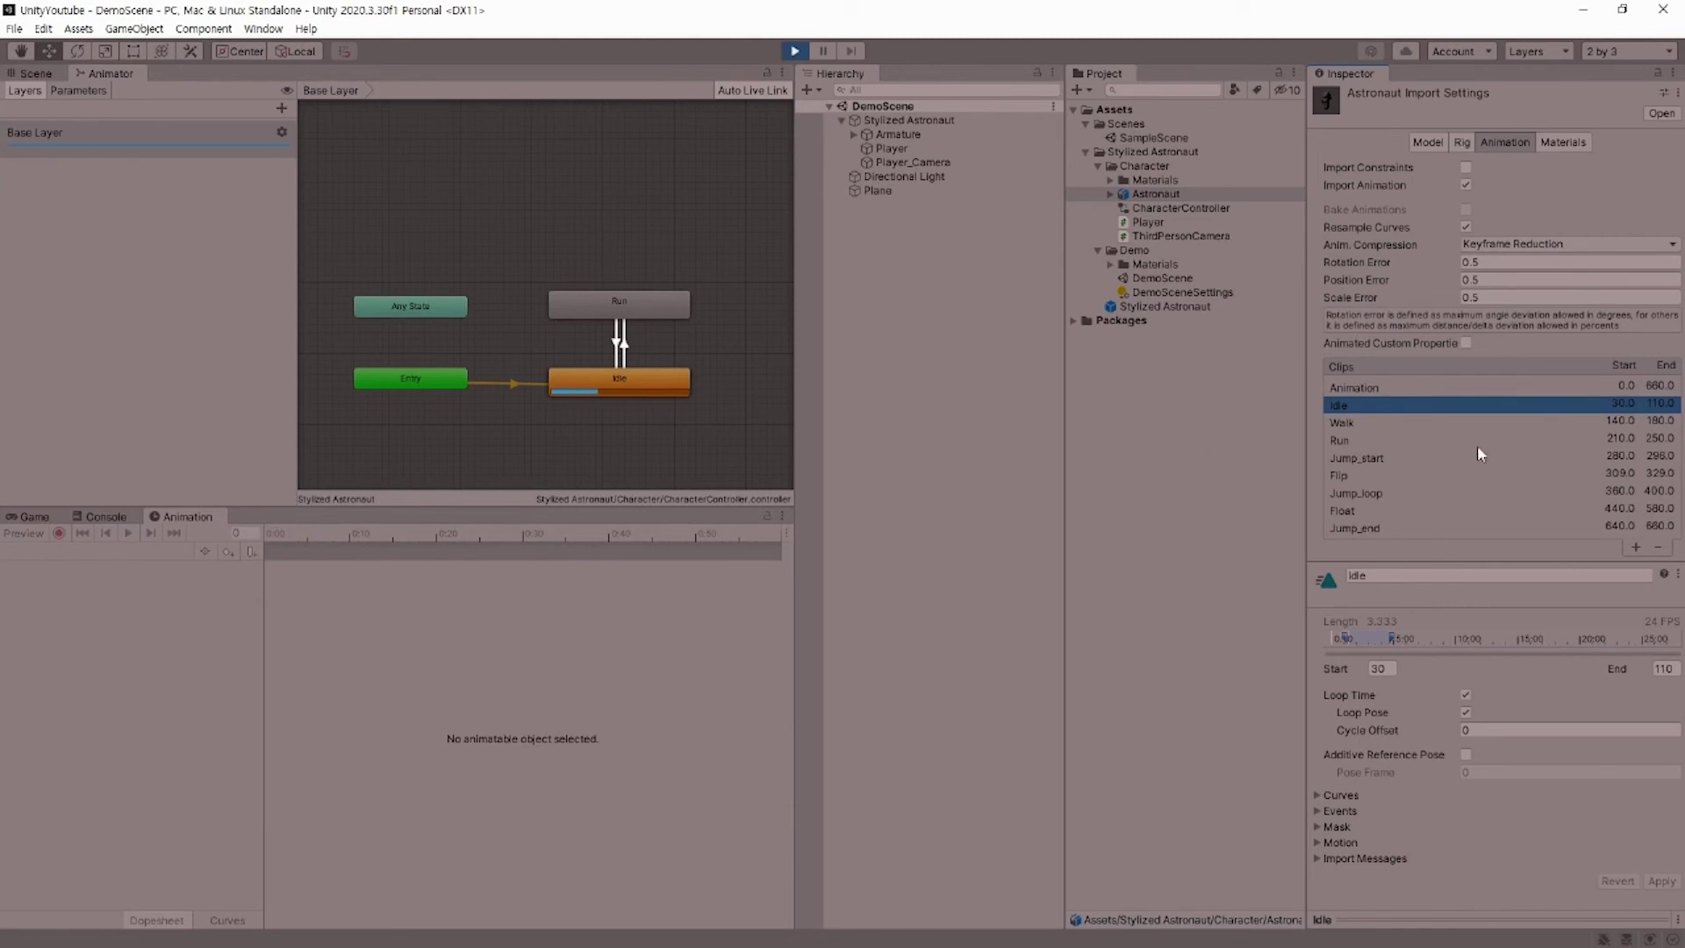
Step: Check the Astronaut's Model and Animation import tabs, then return to the Game view
click(1444, 145)
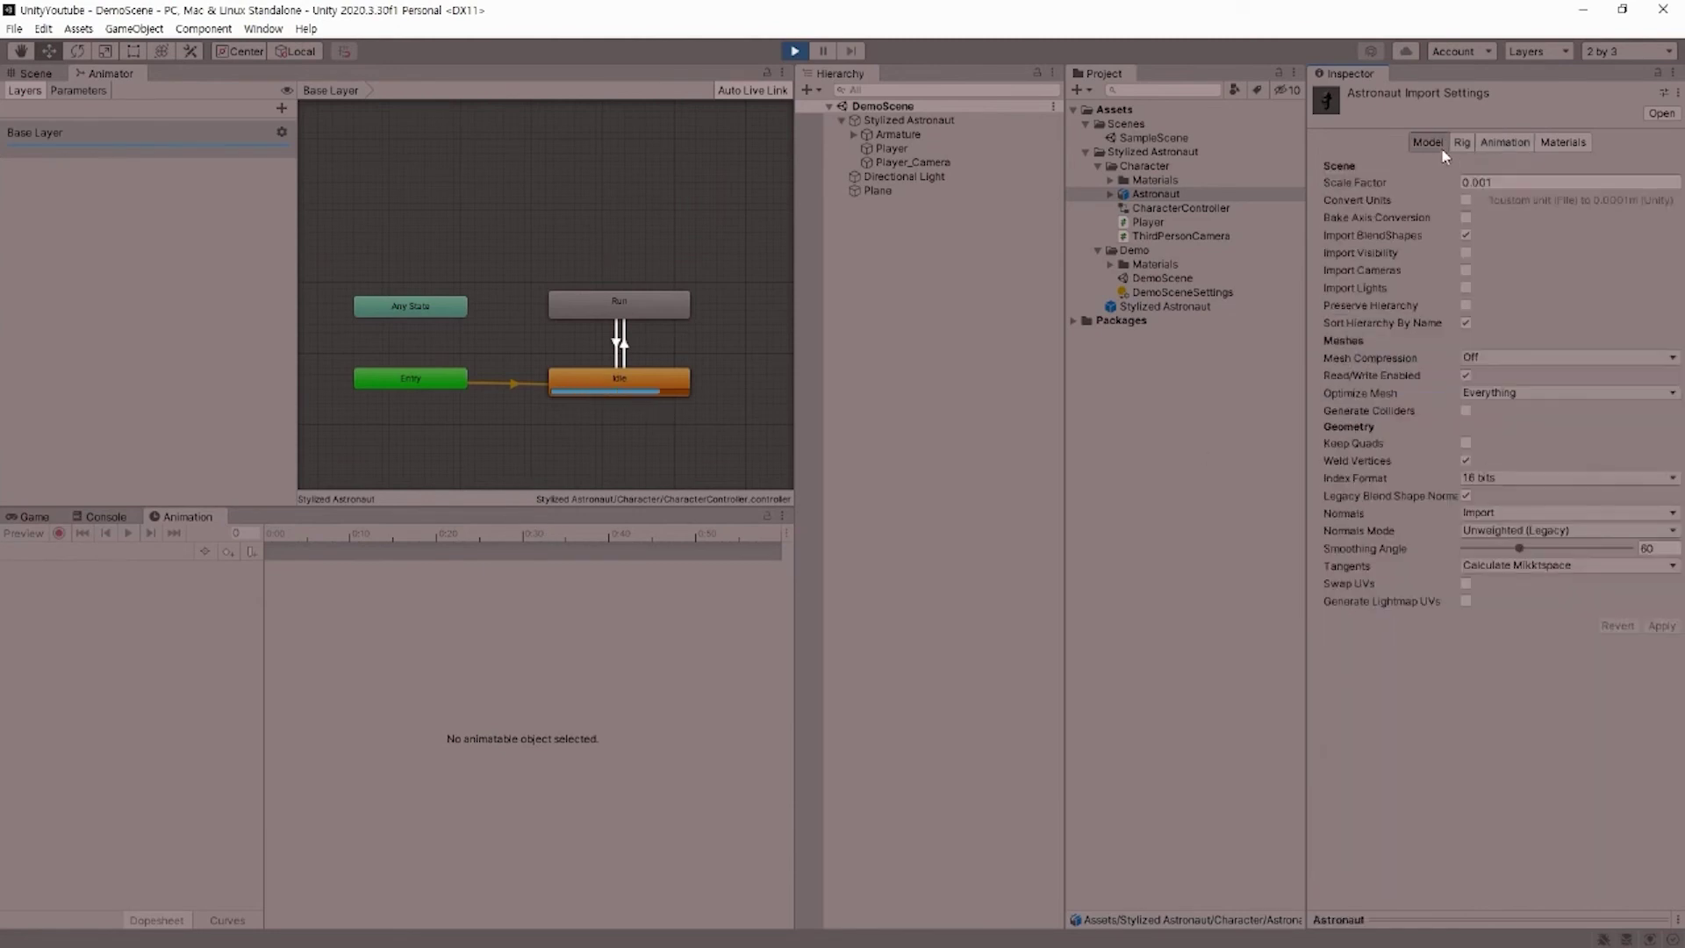
click(1495, 149)
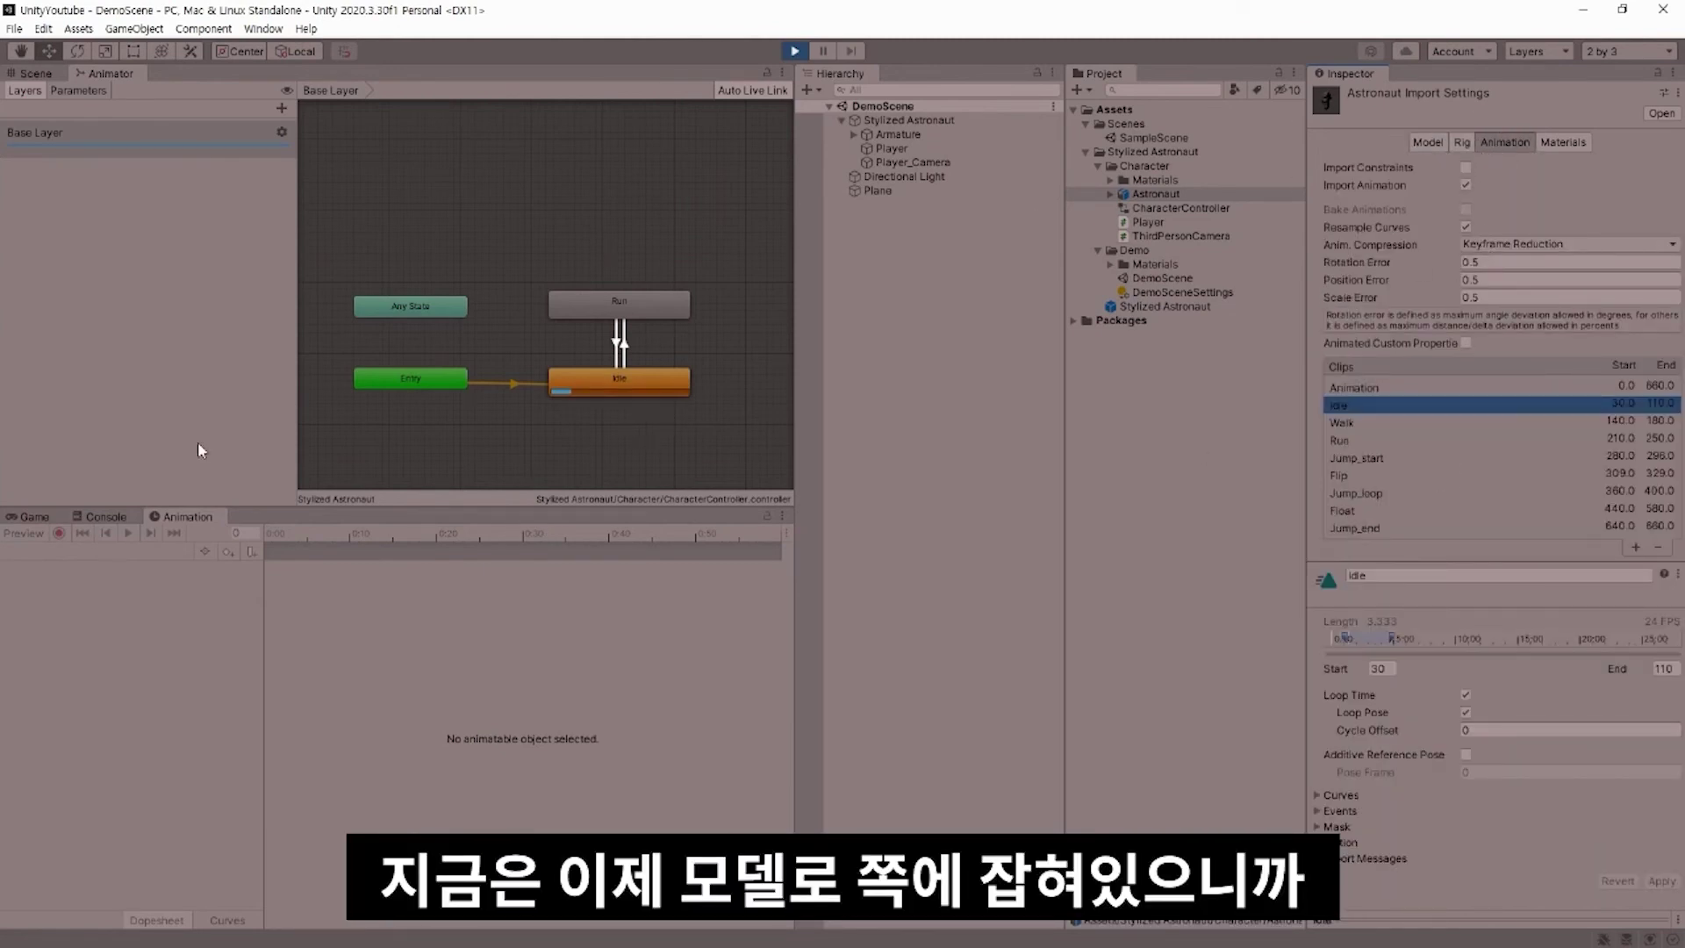
click(46, 520)
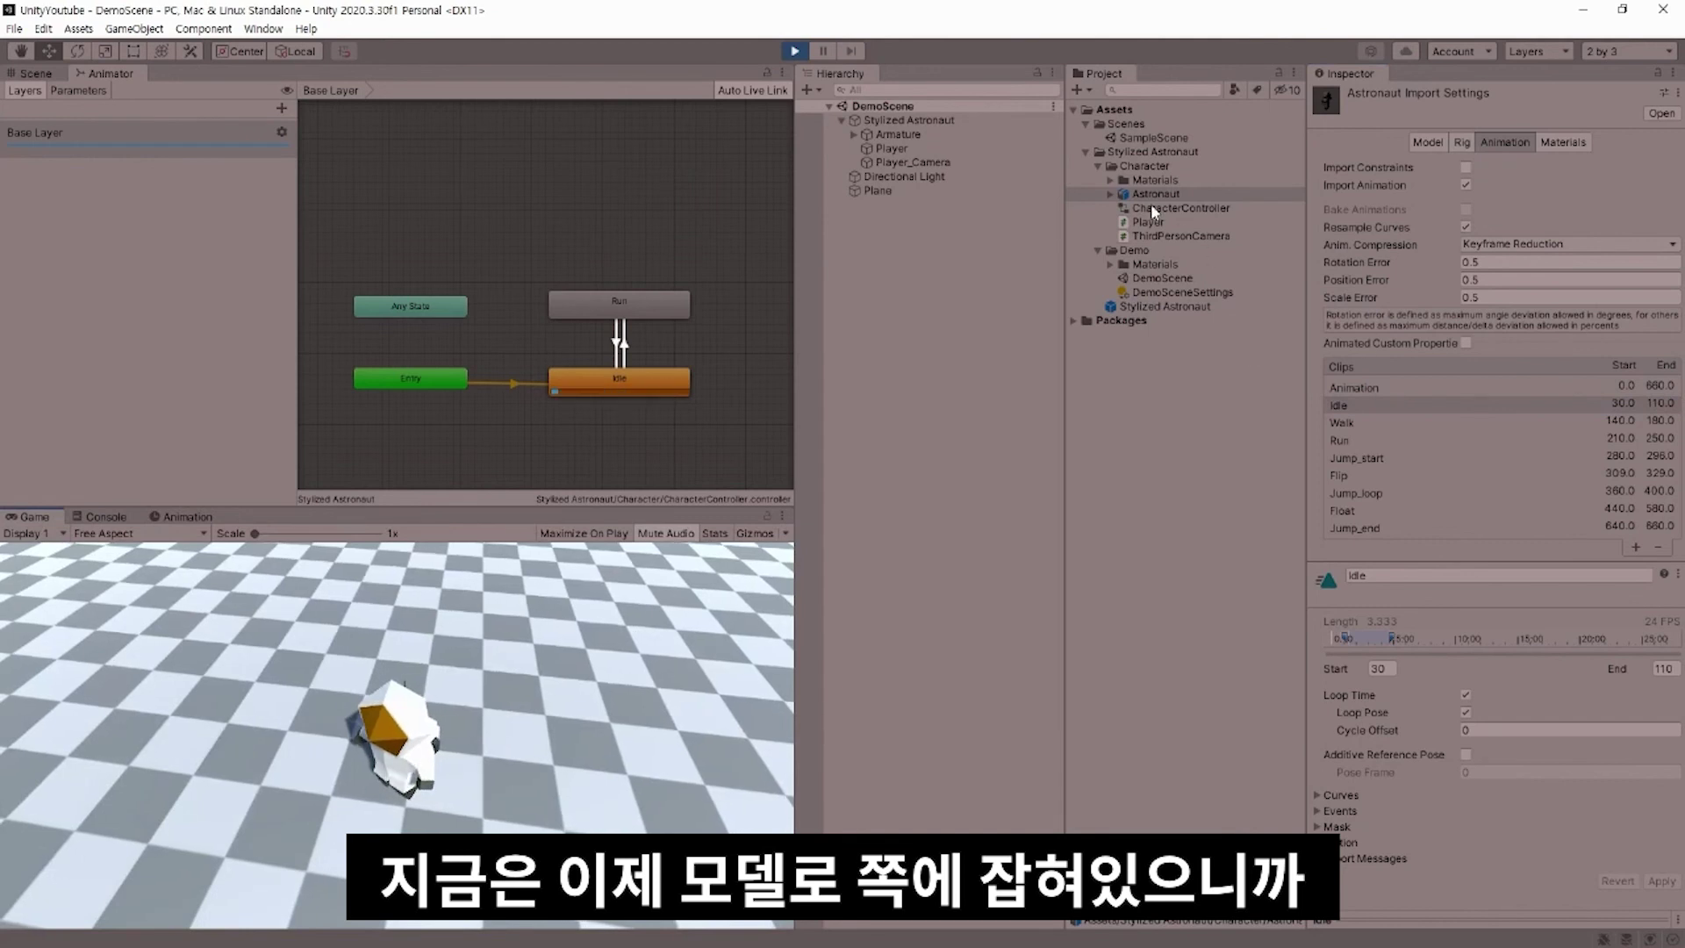
Step: Browse the Stylized Astronaut prefab, DemoScene assets and Demo Materials, ending on the Player script
click(1145, 305)
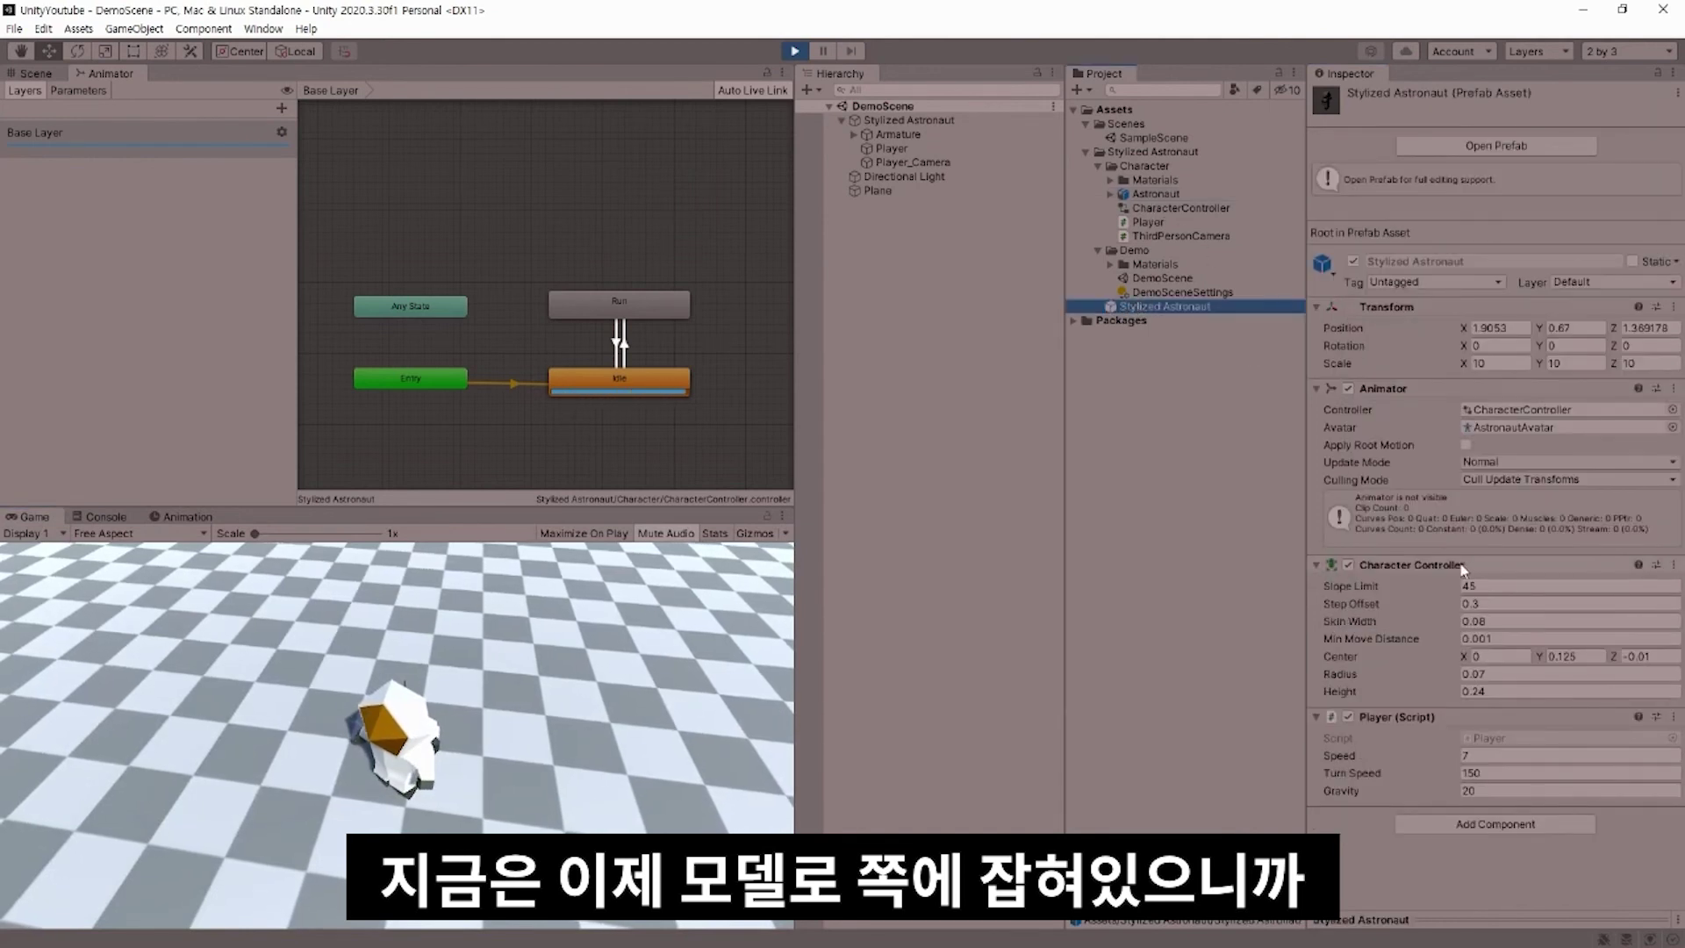
click(1182, 290)
click(1164, 277)
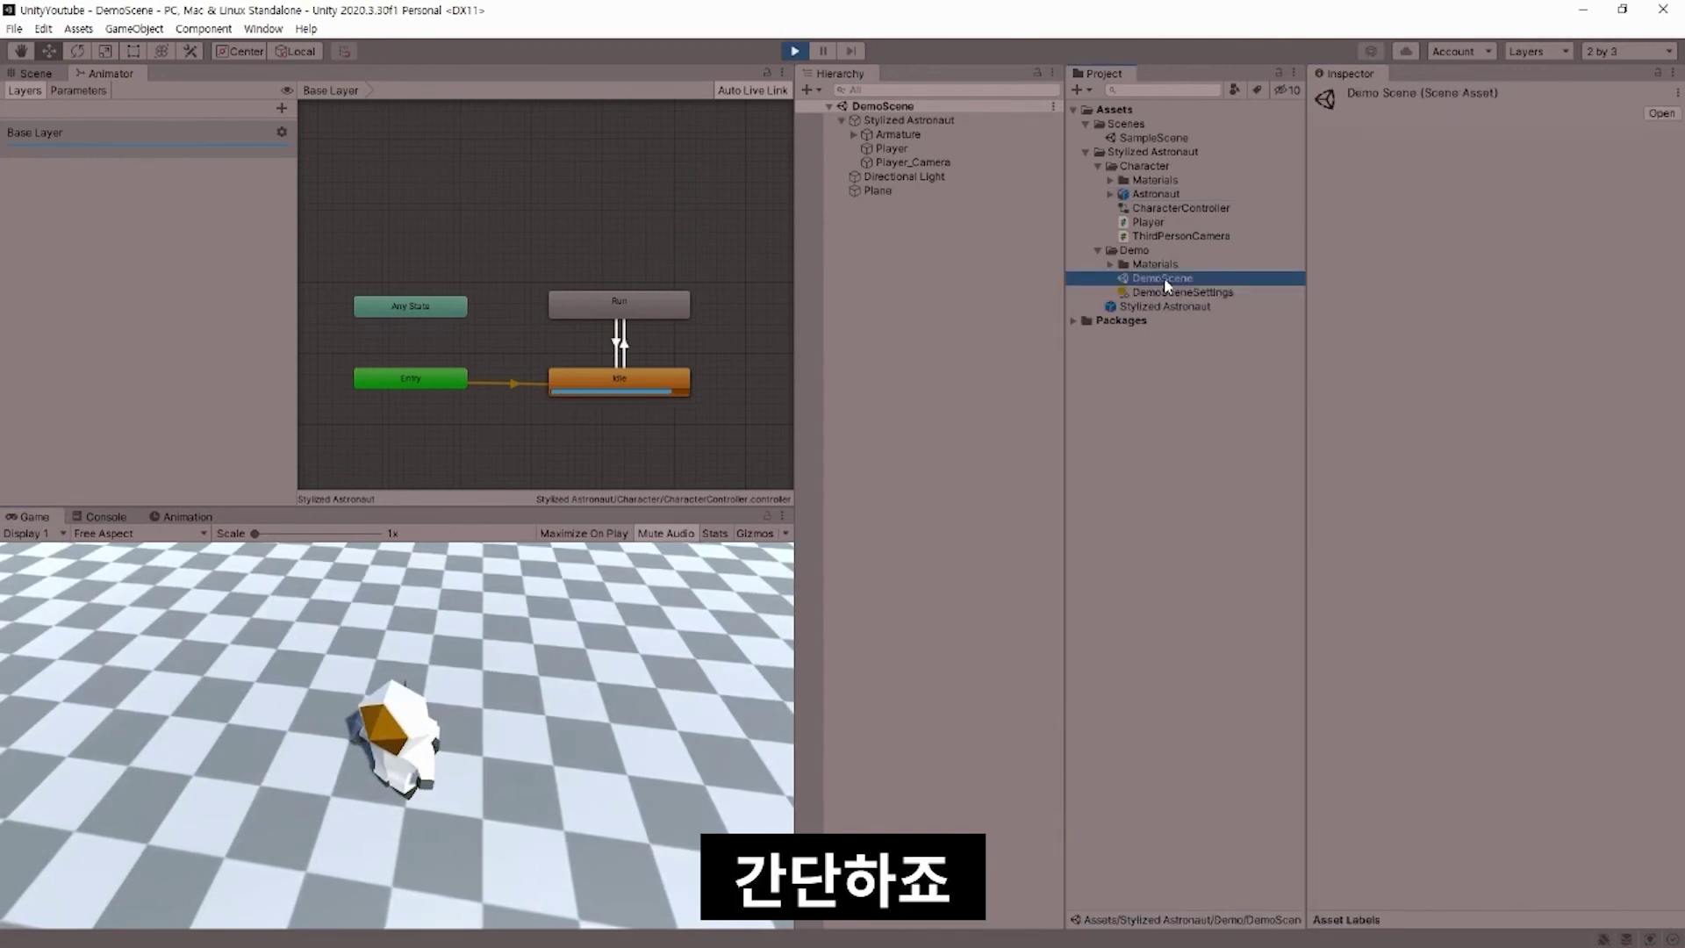
double_click(1155, 265)
click(1150, 238)
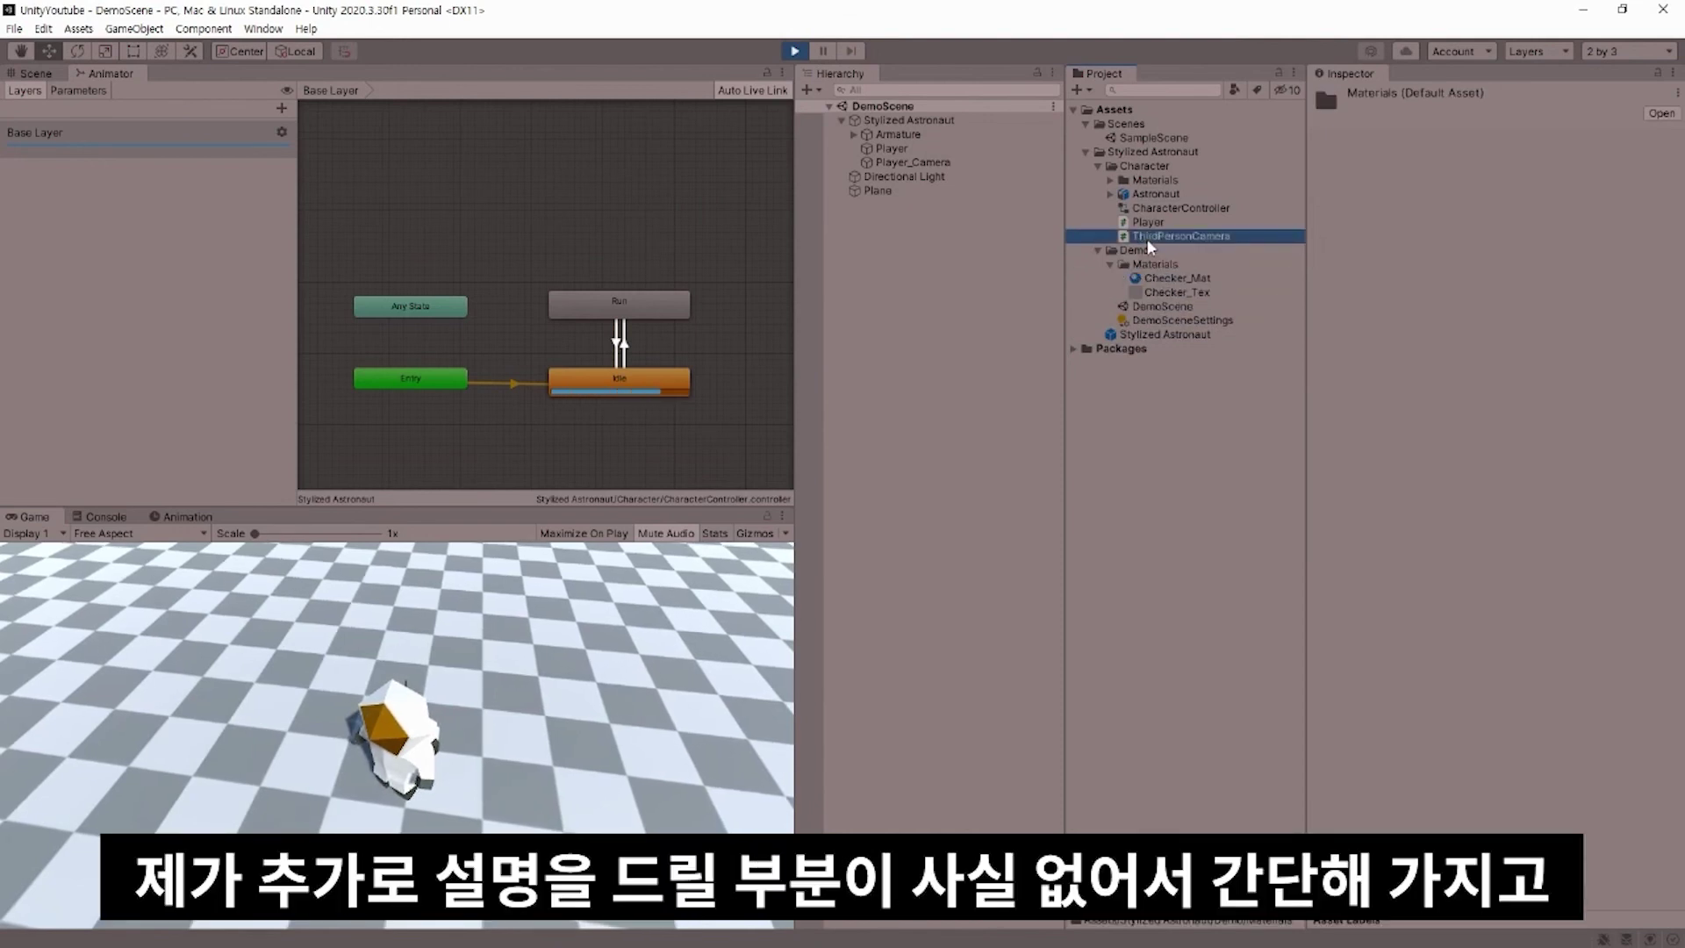
click(1147, 222)
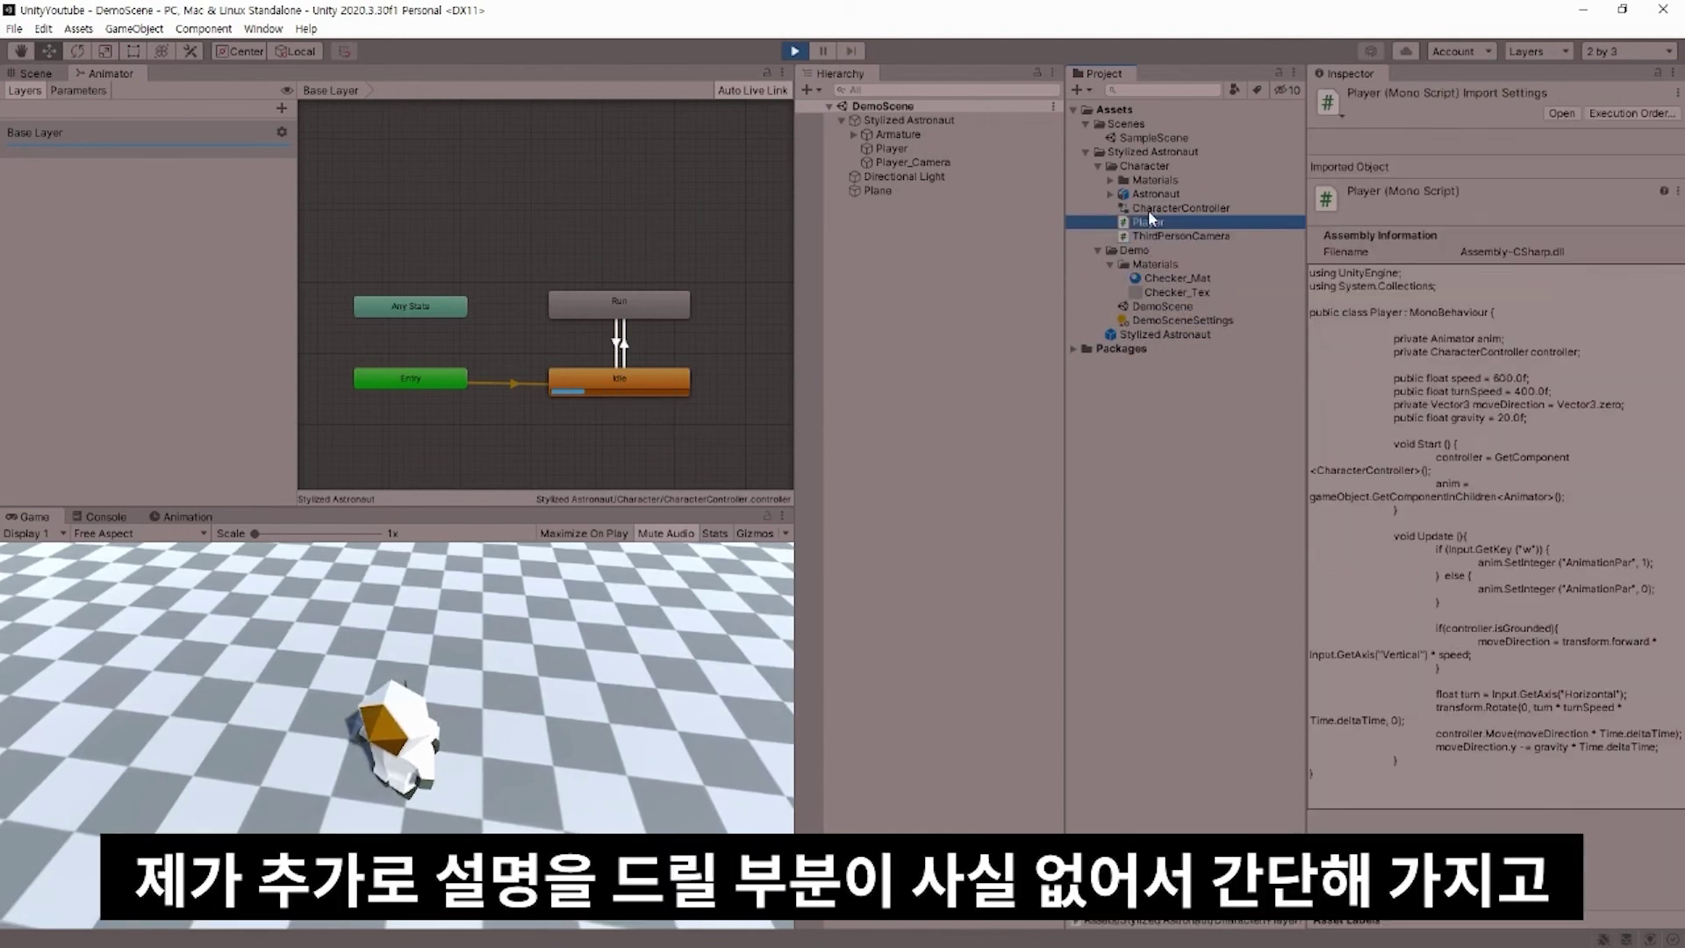
Step: Expand Character Materials, scroll through the Player script, then minimize Visual Studio
click(1110, 179)
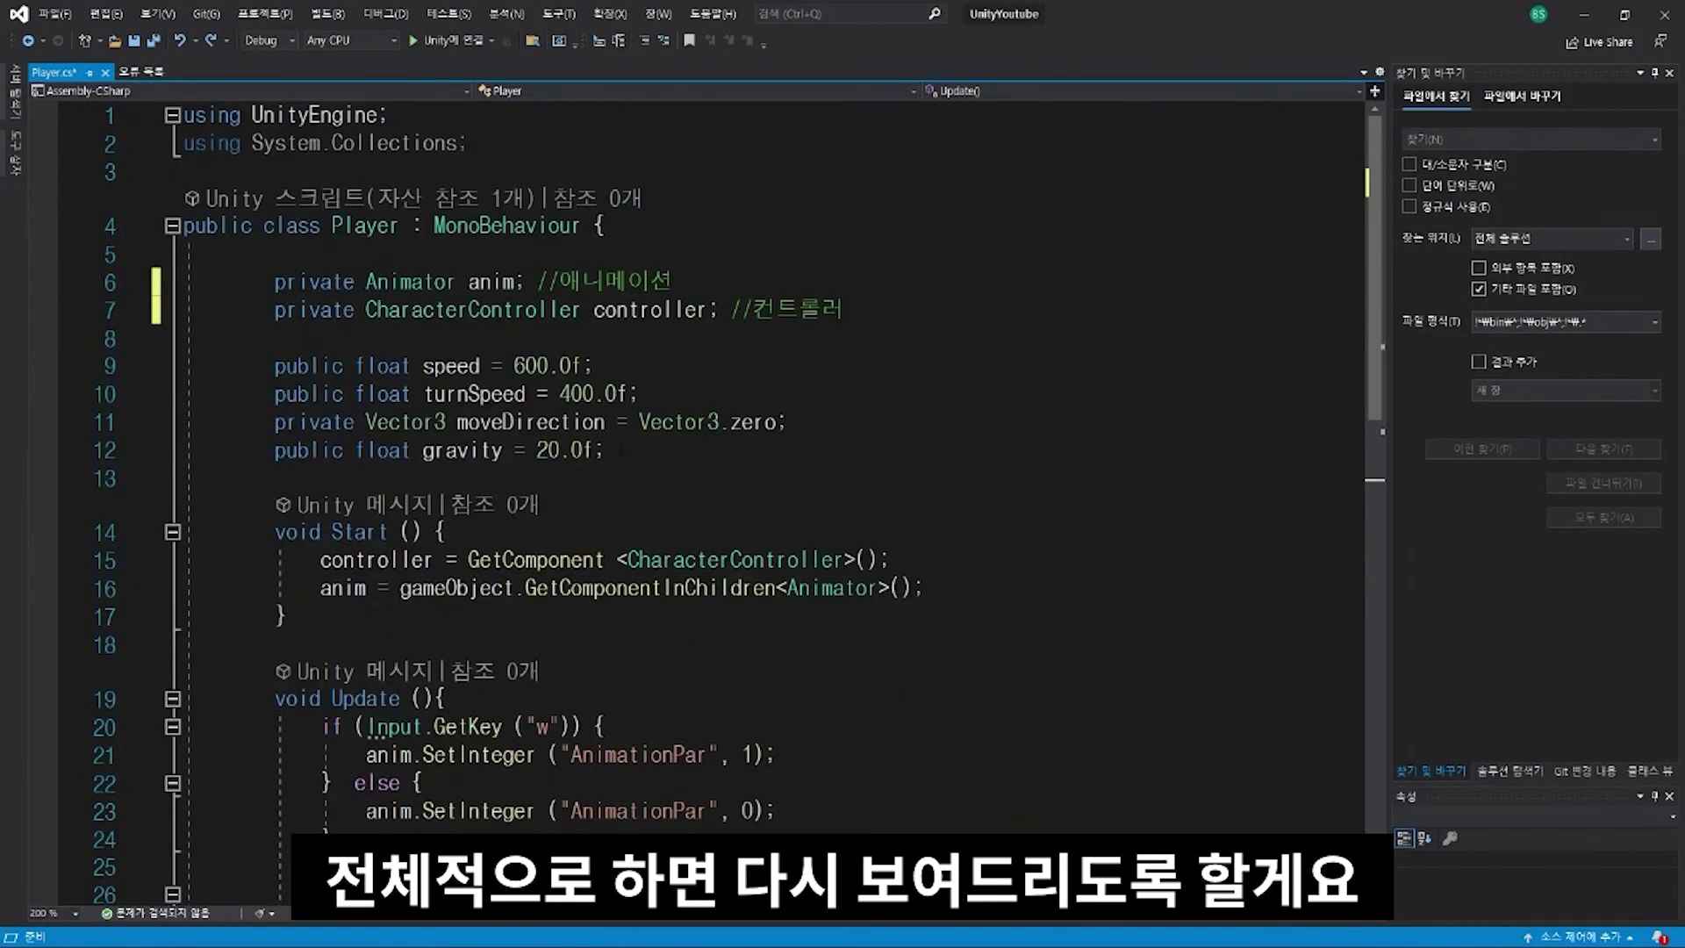
scroll(905, 495, down, 4)
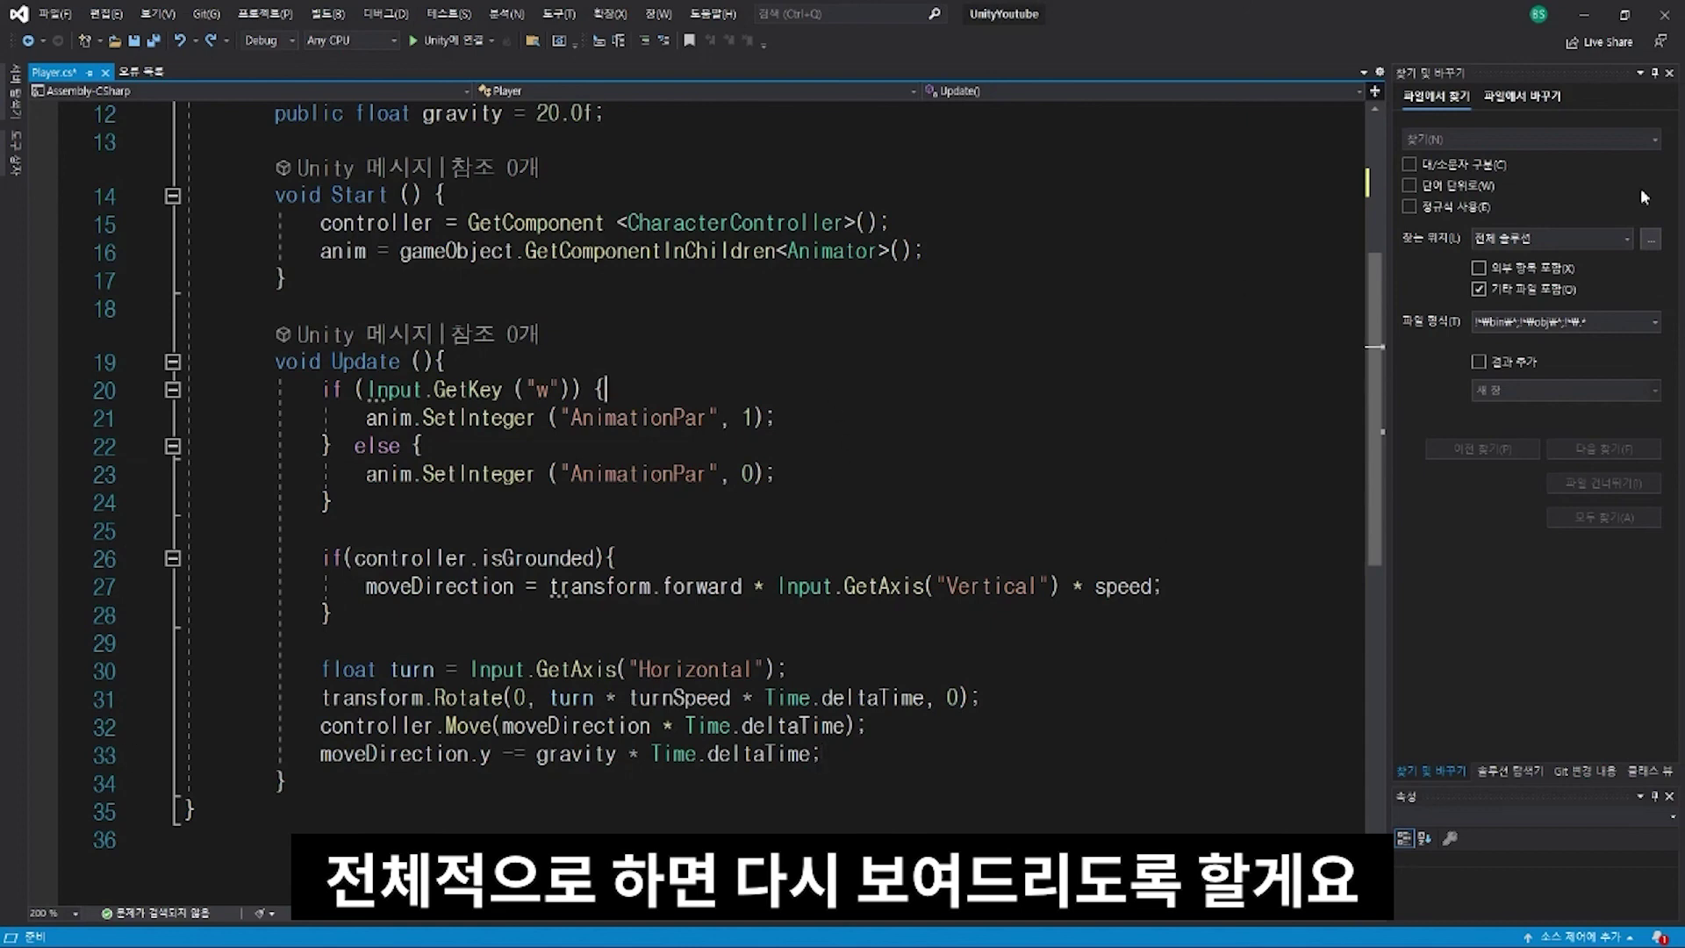
click(1588, 13)
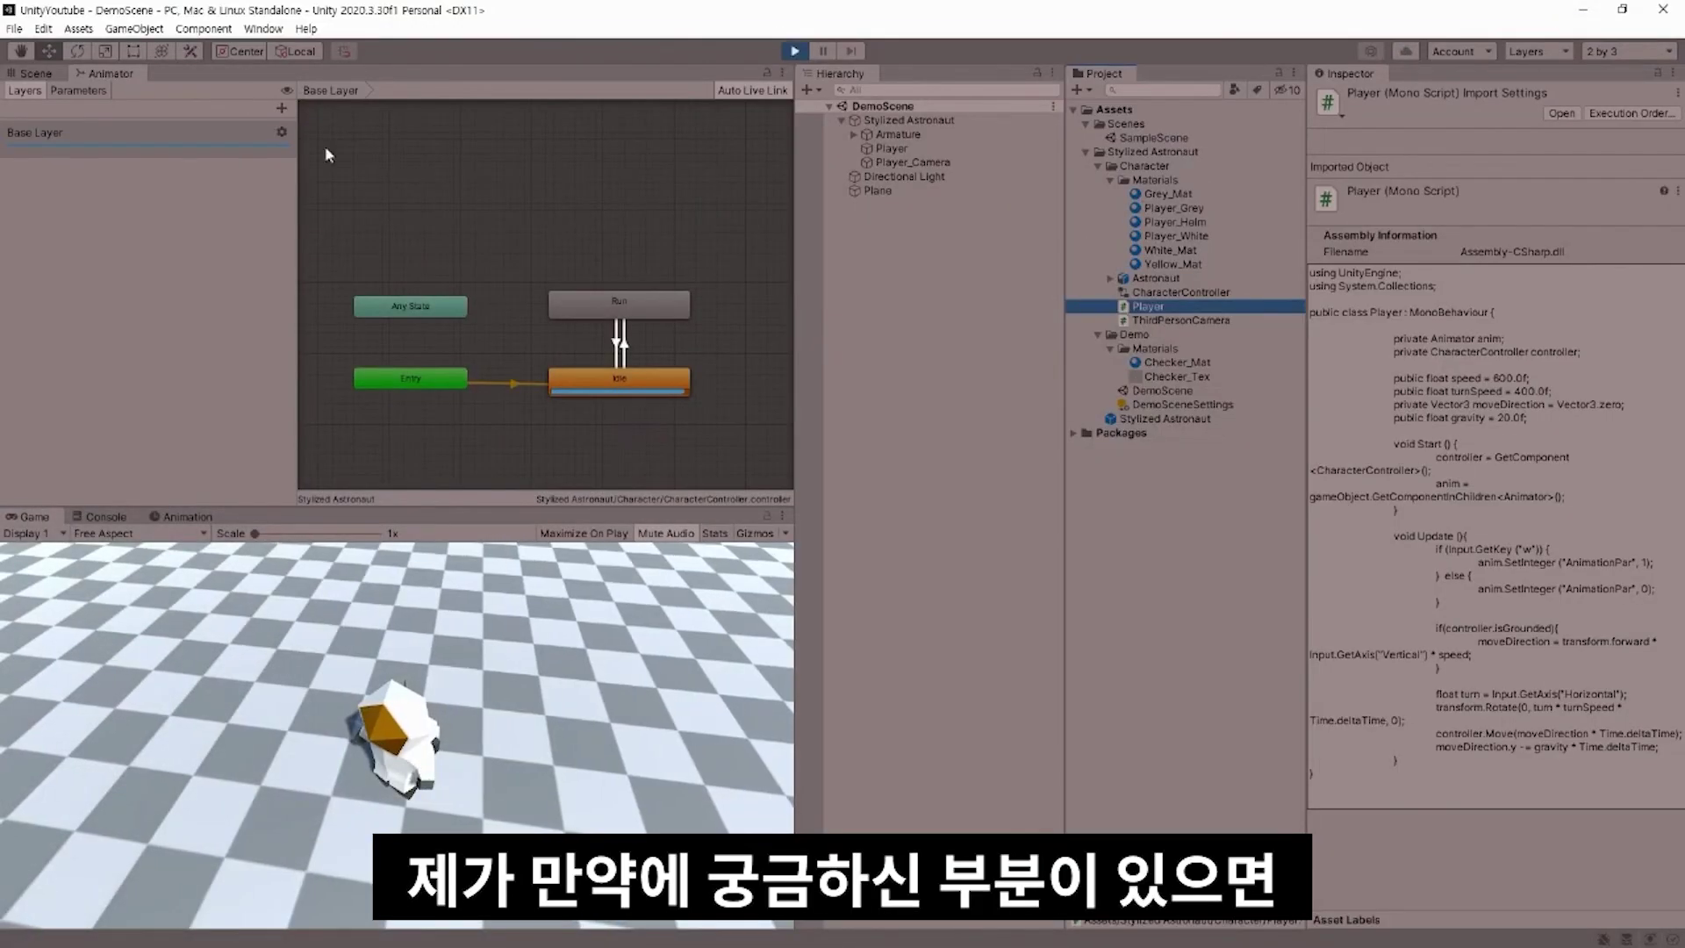
Step: Show the Scene view and walk and turn the astronaut with W and D
click(33, 74)
click(472, 614)
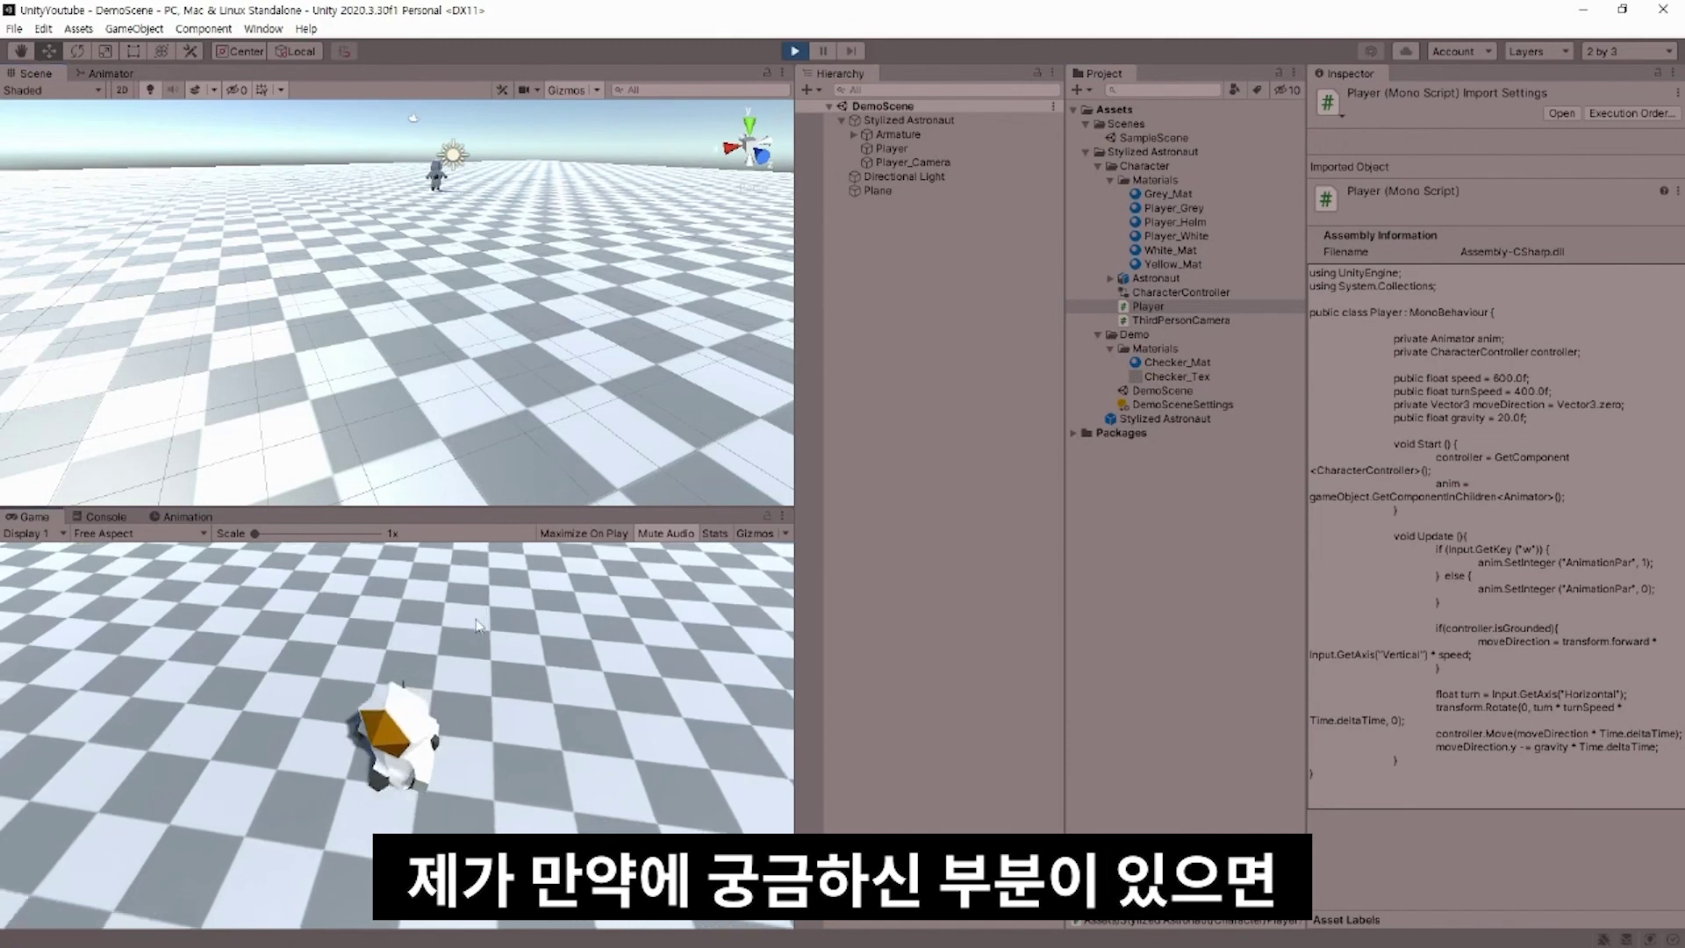
key(d)
key(w)
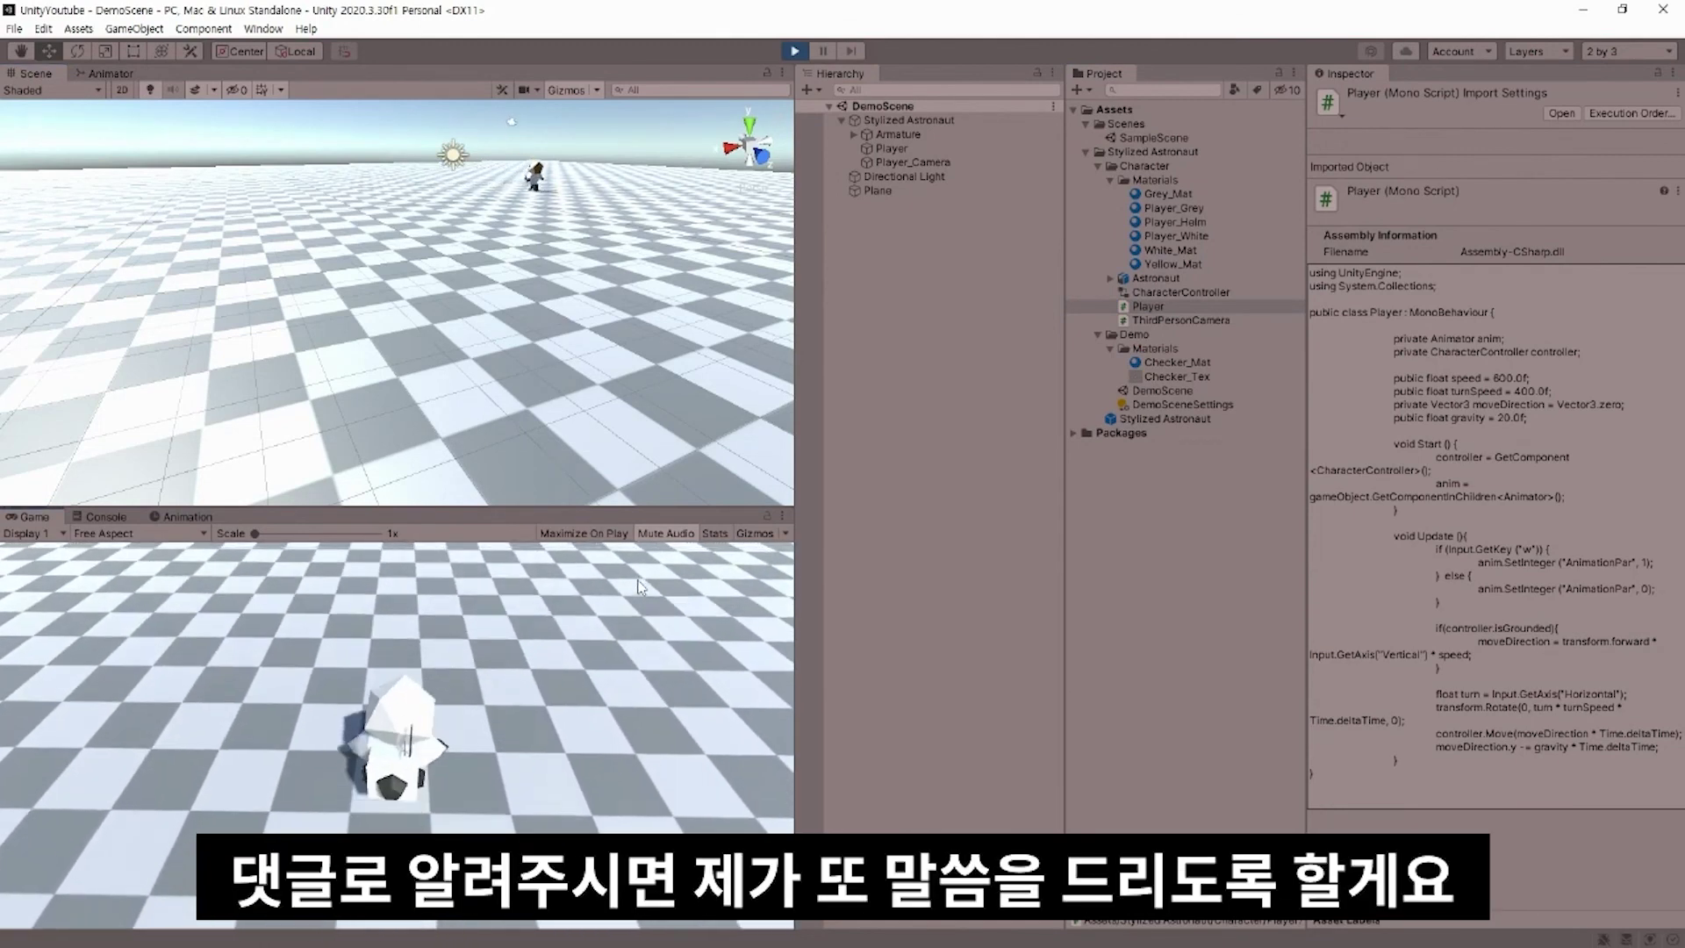
key(d)
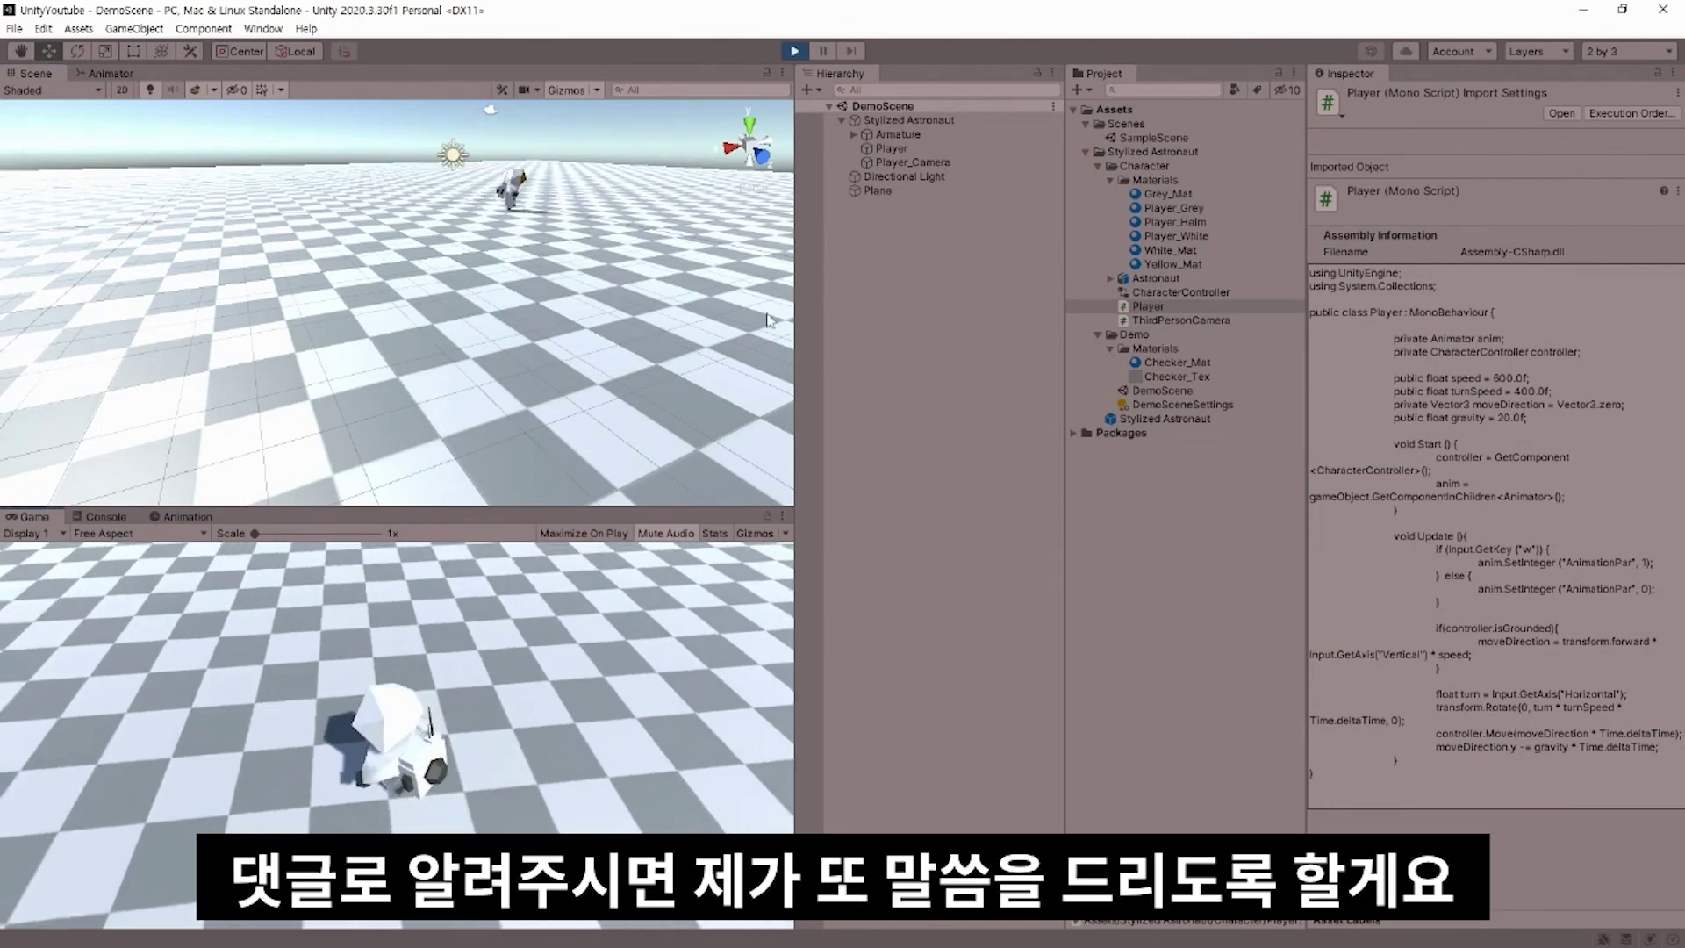
key(d)
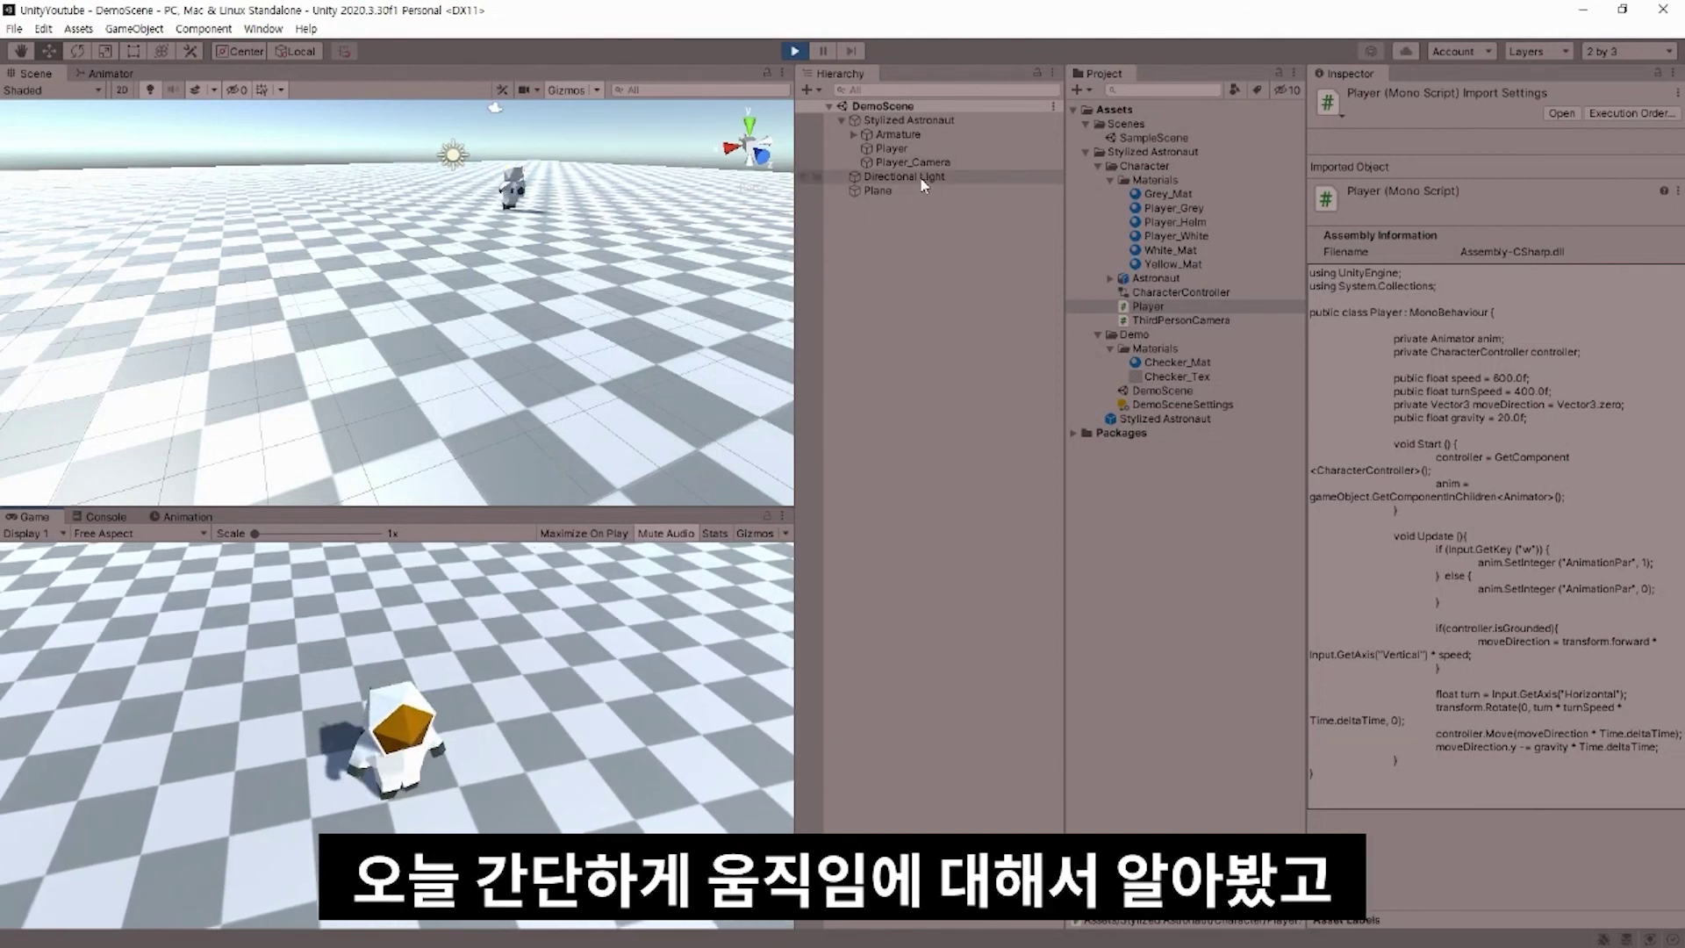
Step: Select the Player object, turn the astronaut toward the camera, then stop play mode
click(873, 149)
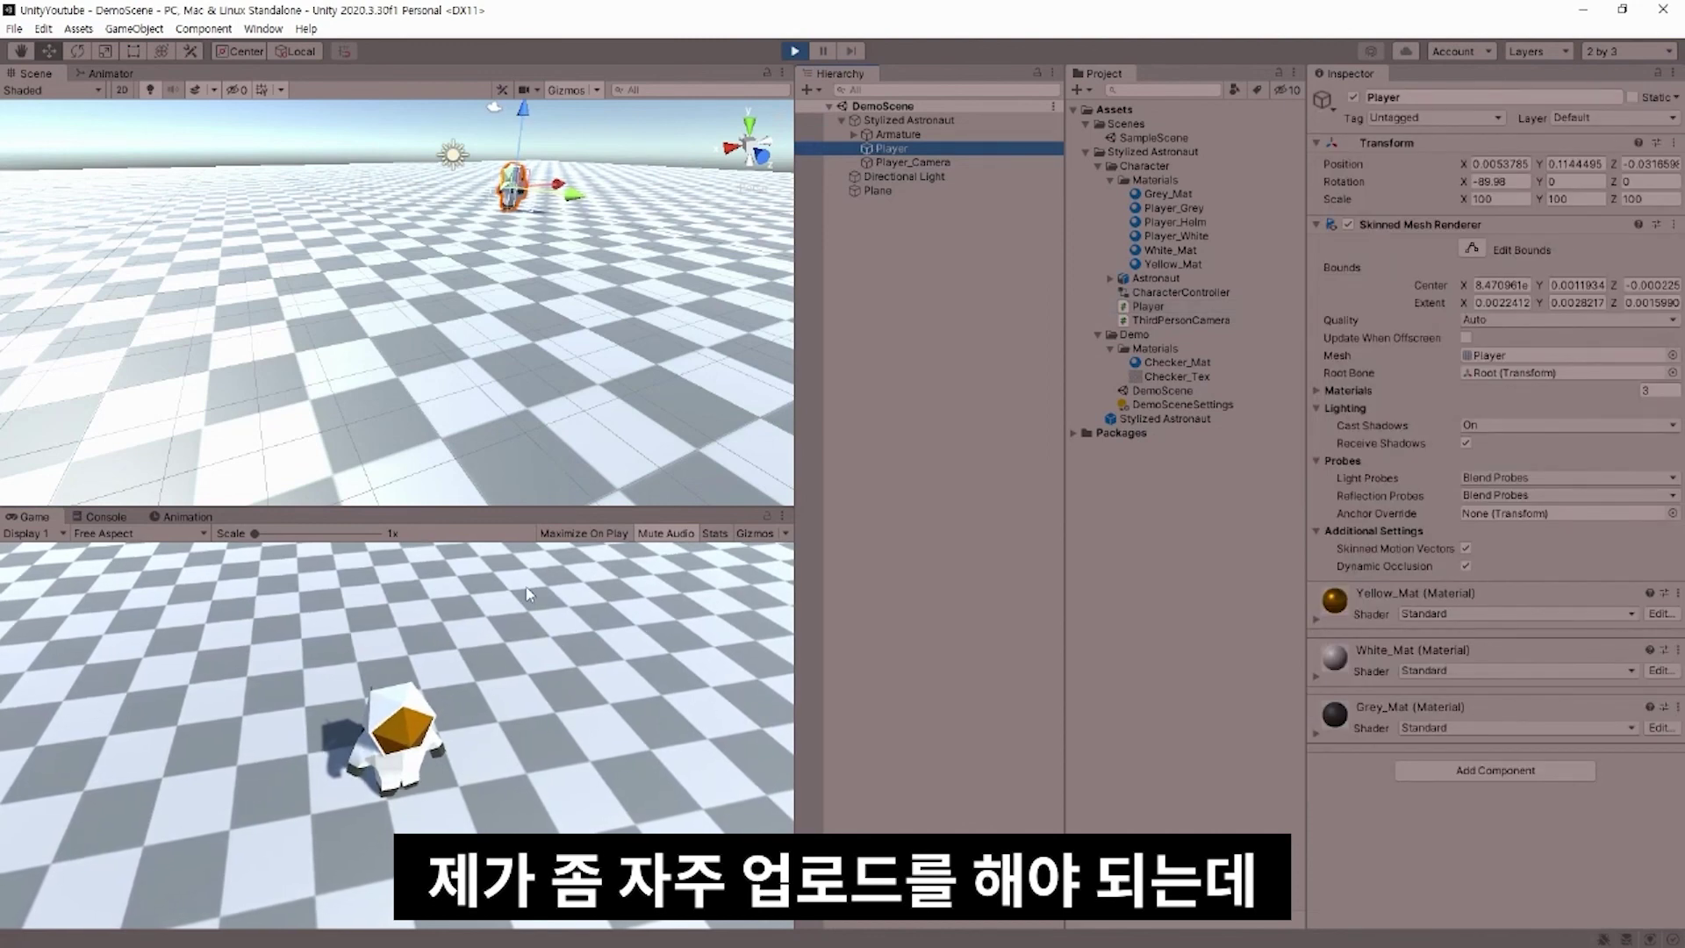
click(582, 638)
key(s)
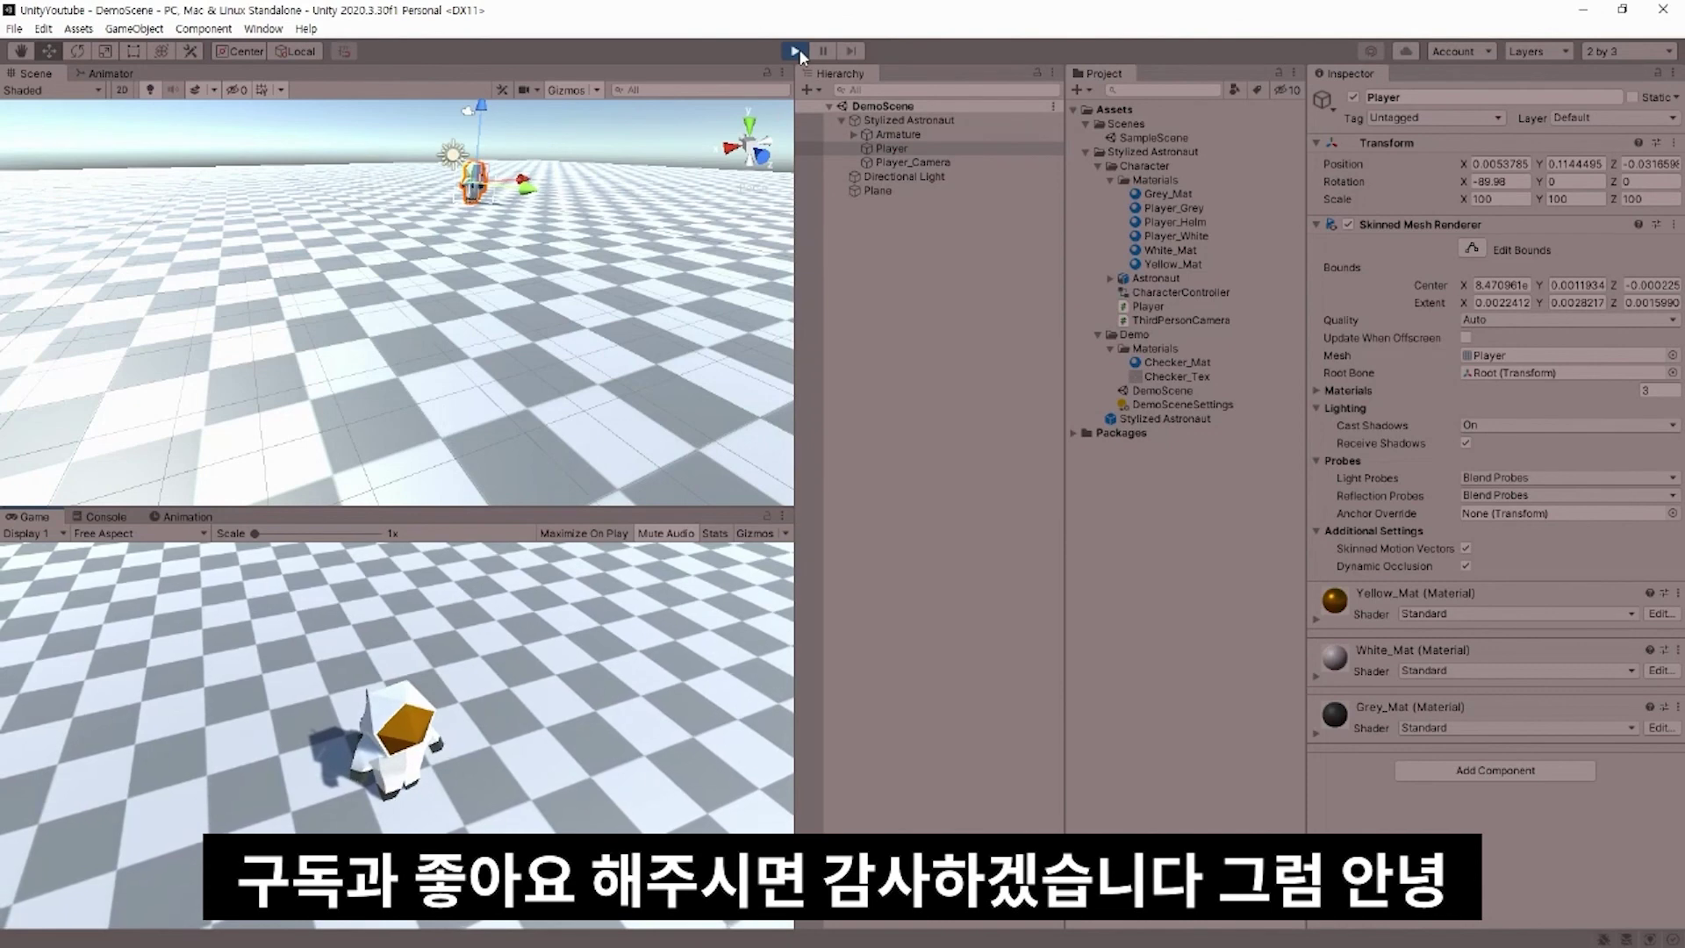
key(ctrl+p)
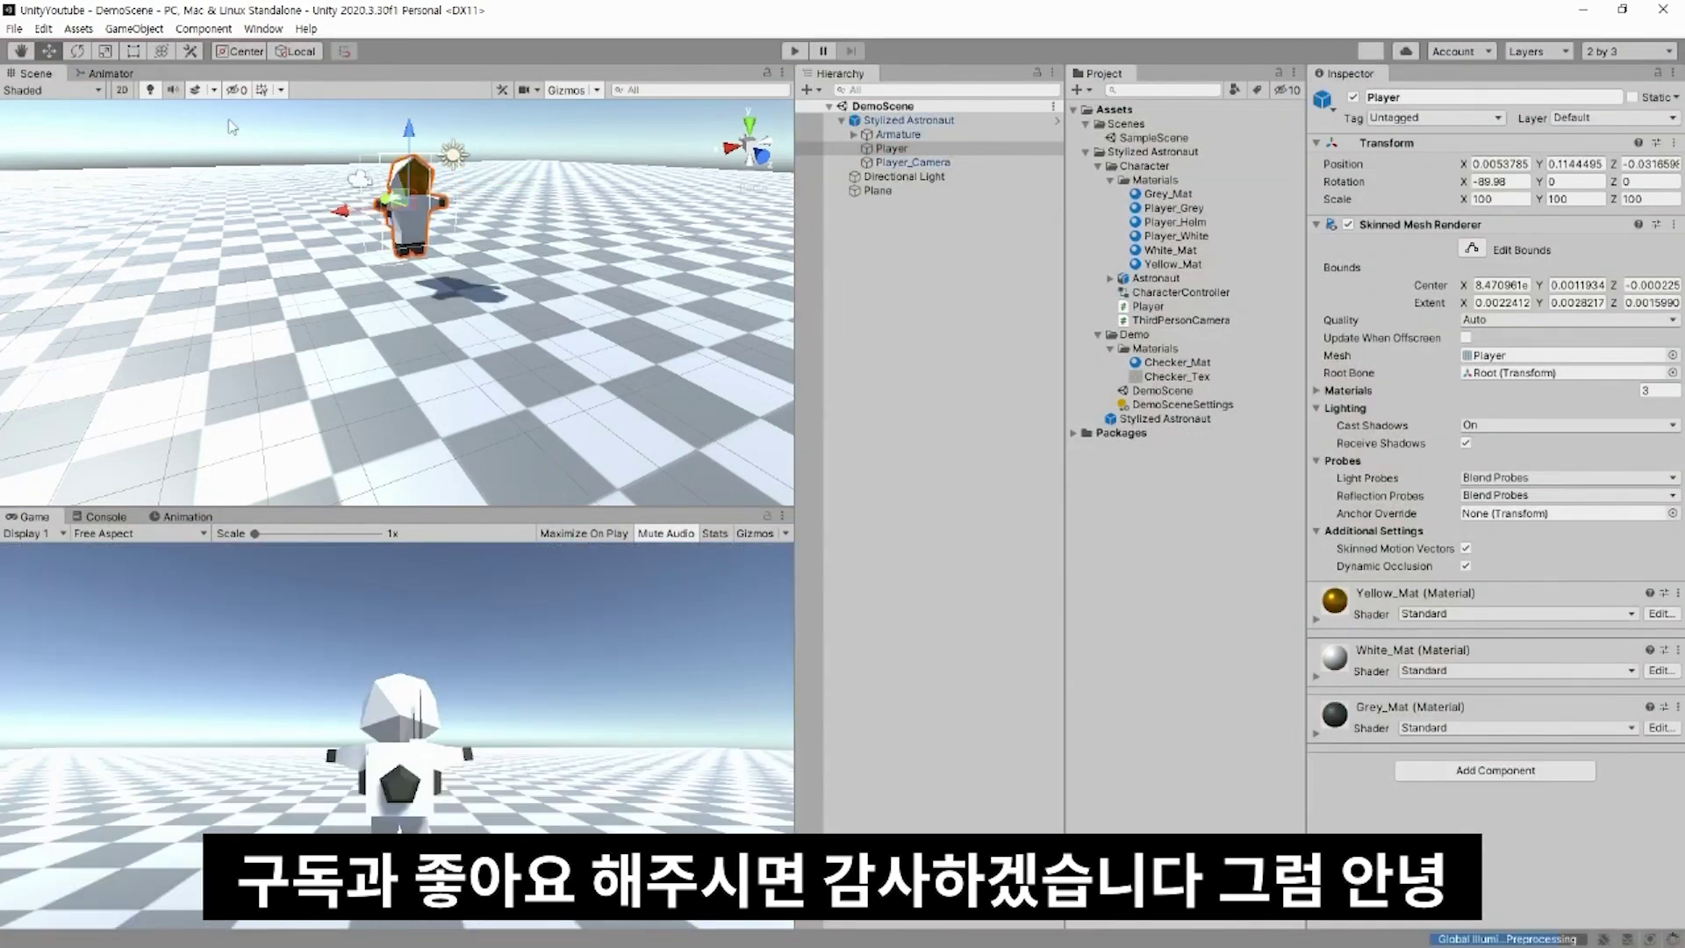